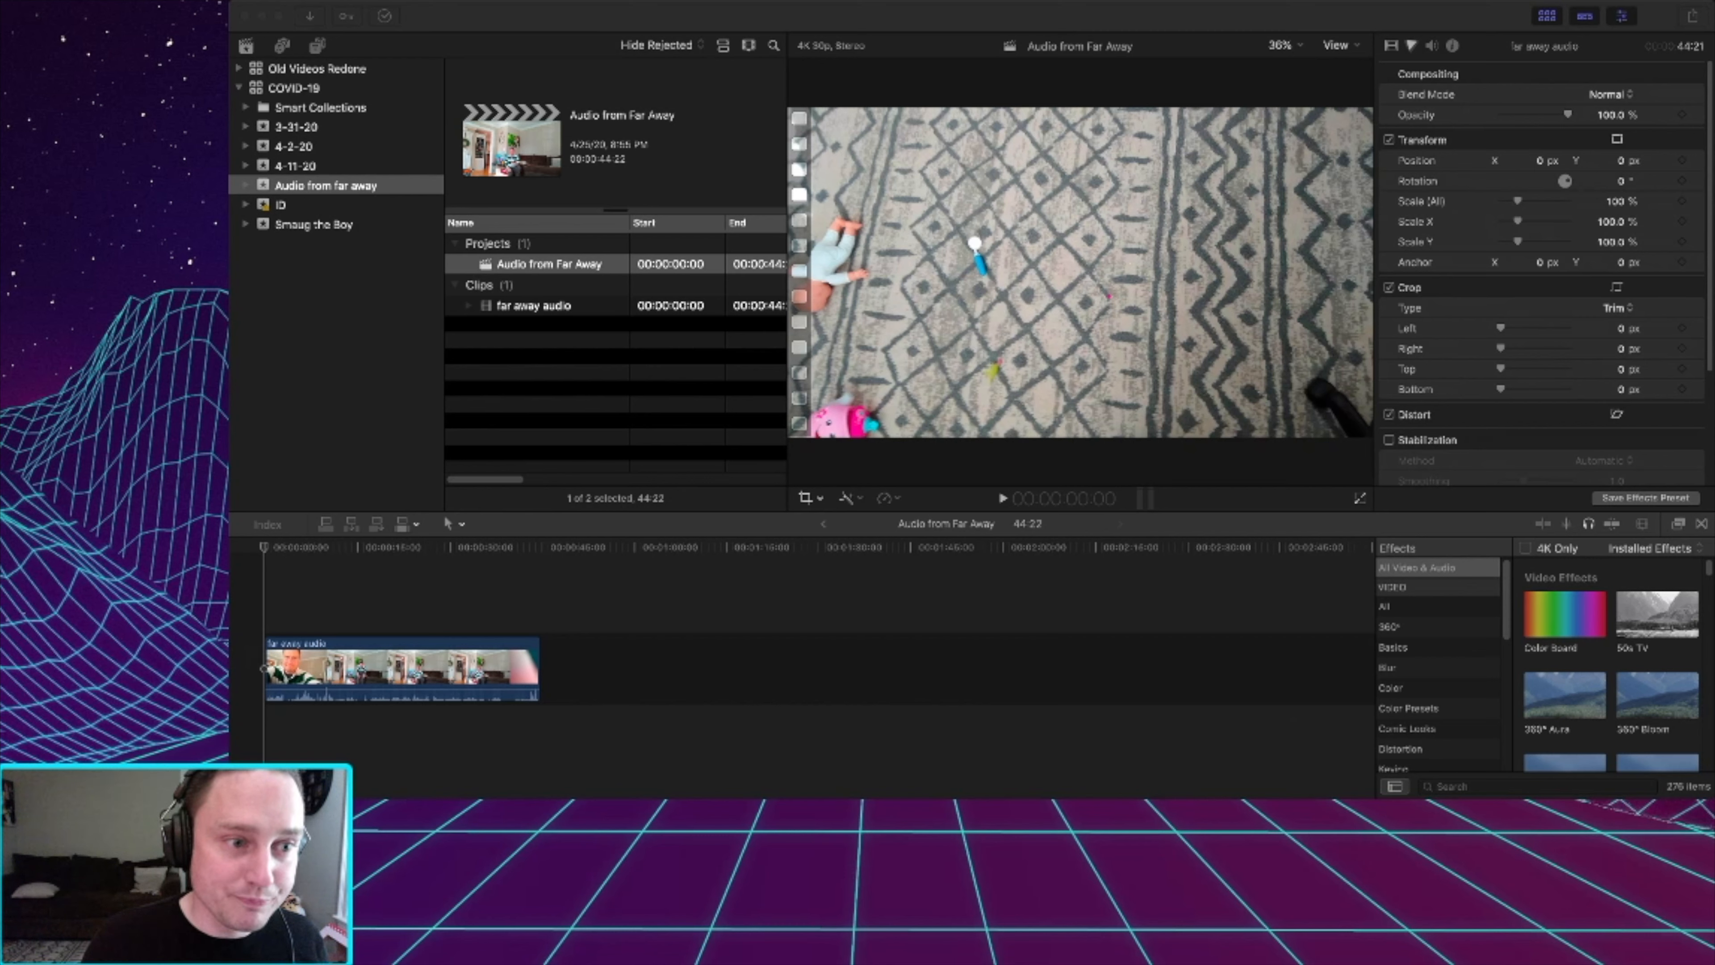
Play the Audio from Far Away project from its beginning through to the end of the clip.
key(super+Tab)
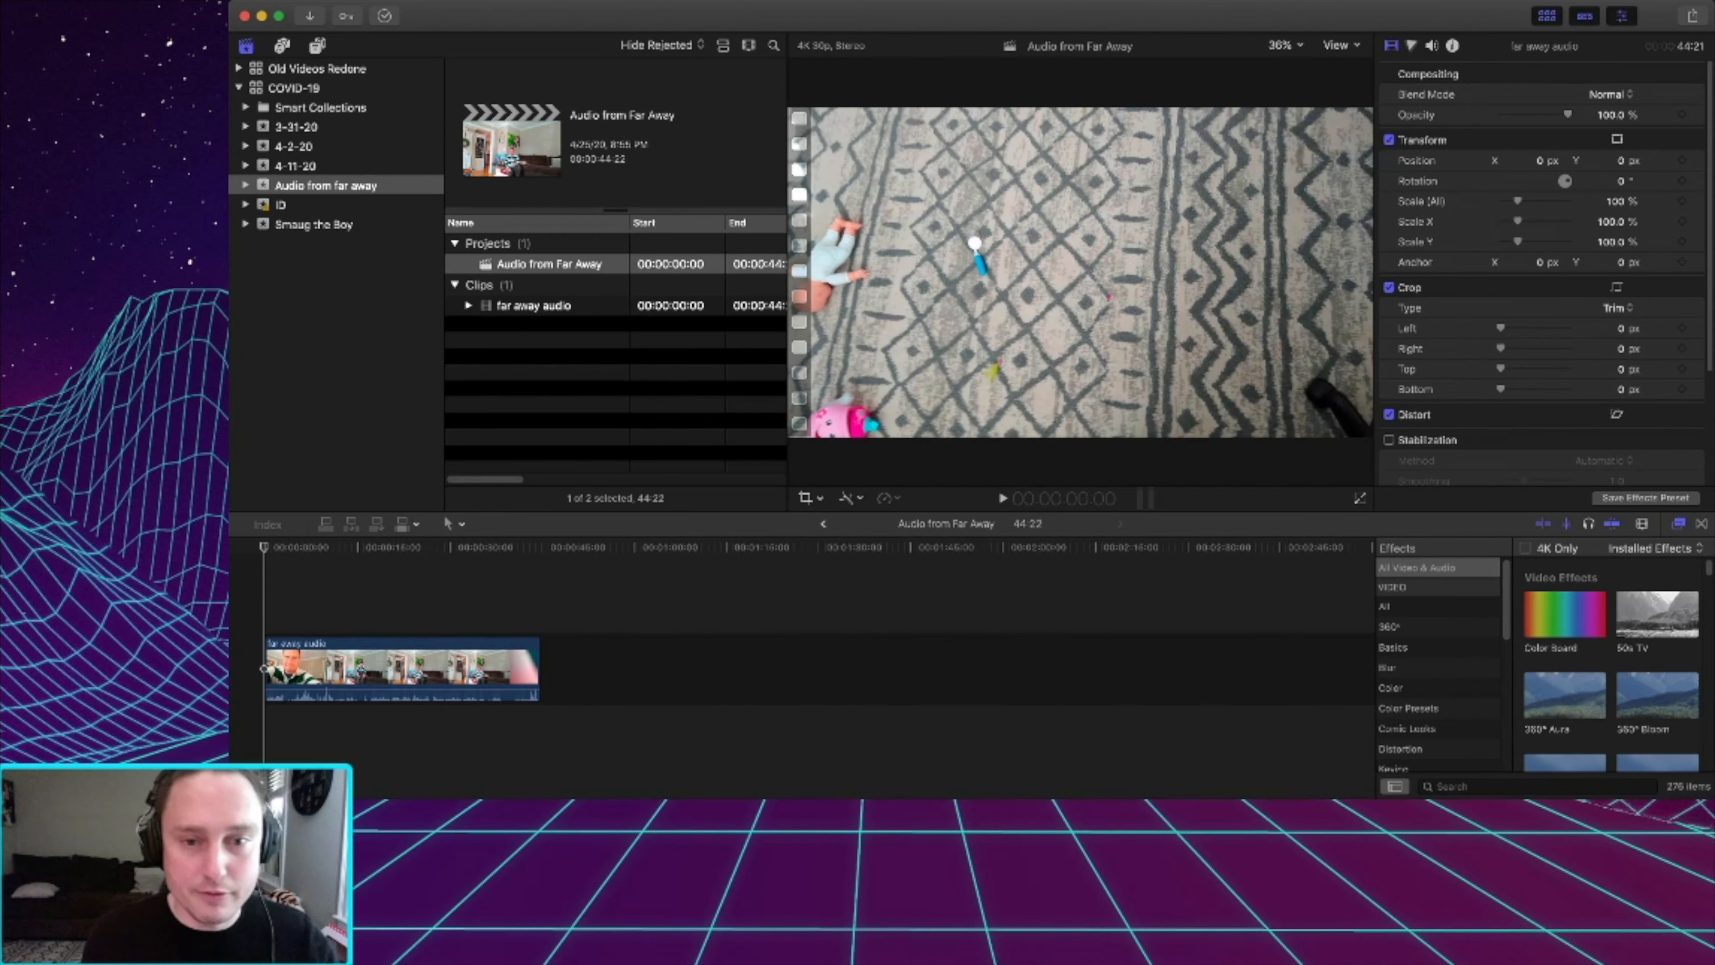
key(super+Tab)
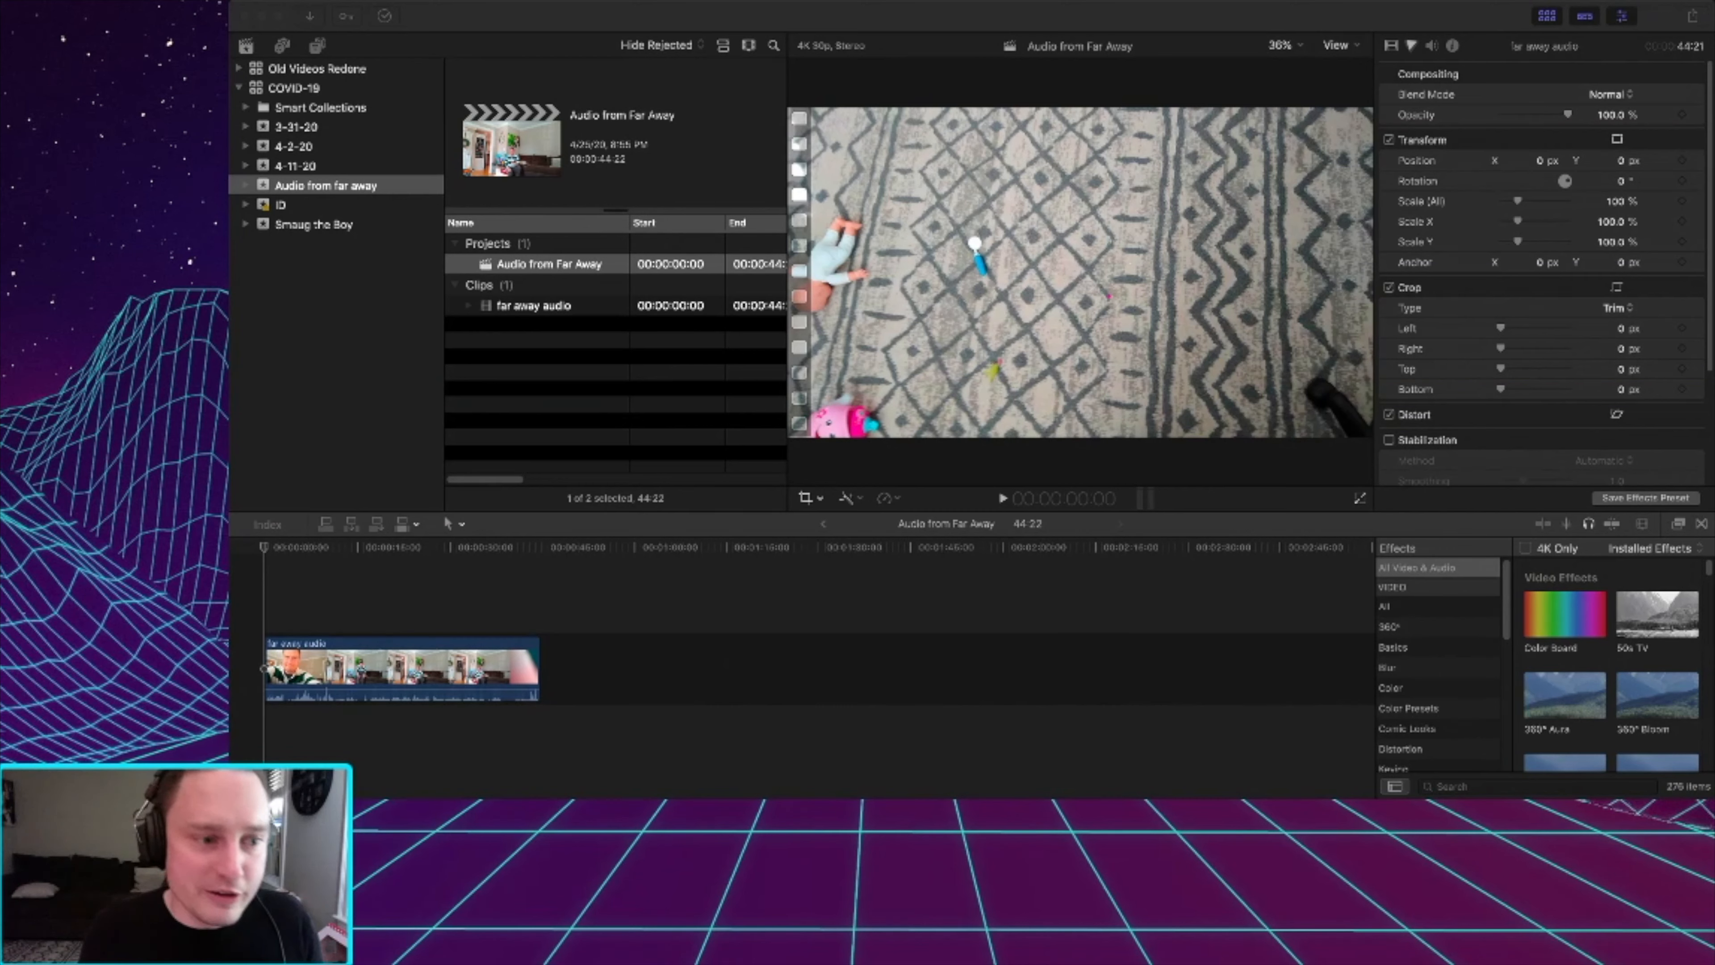
key(super+Tab)
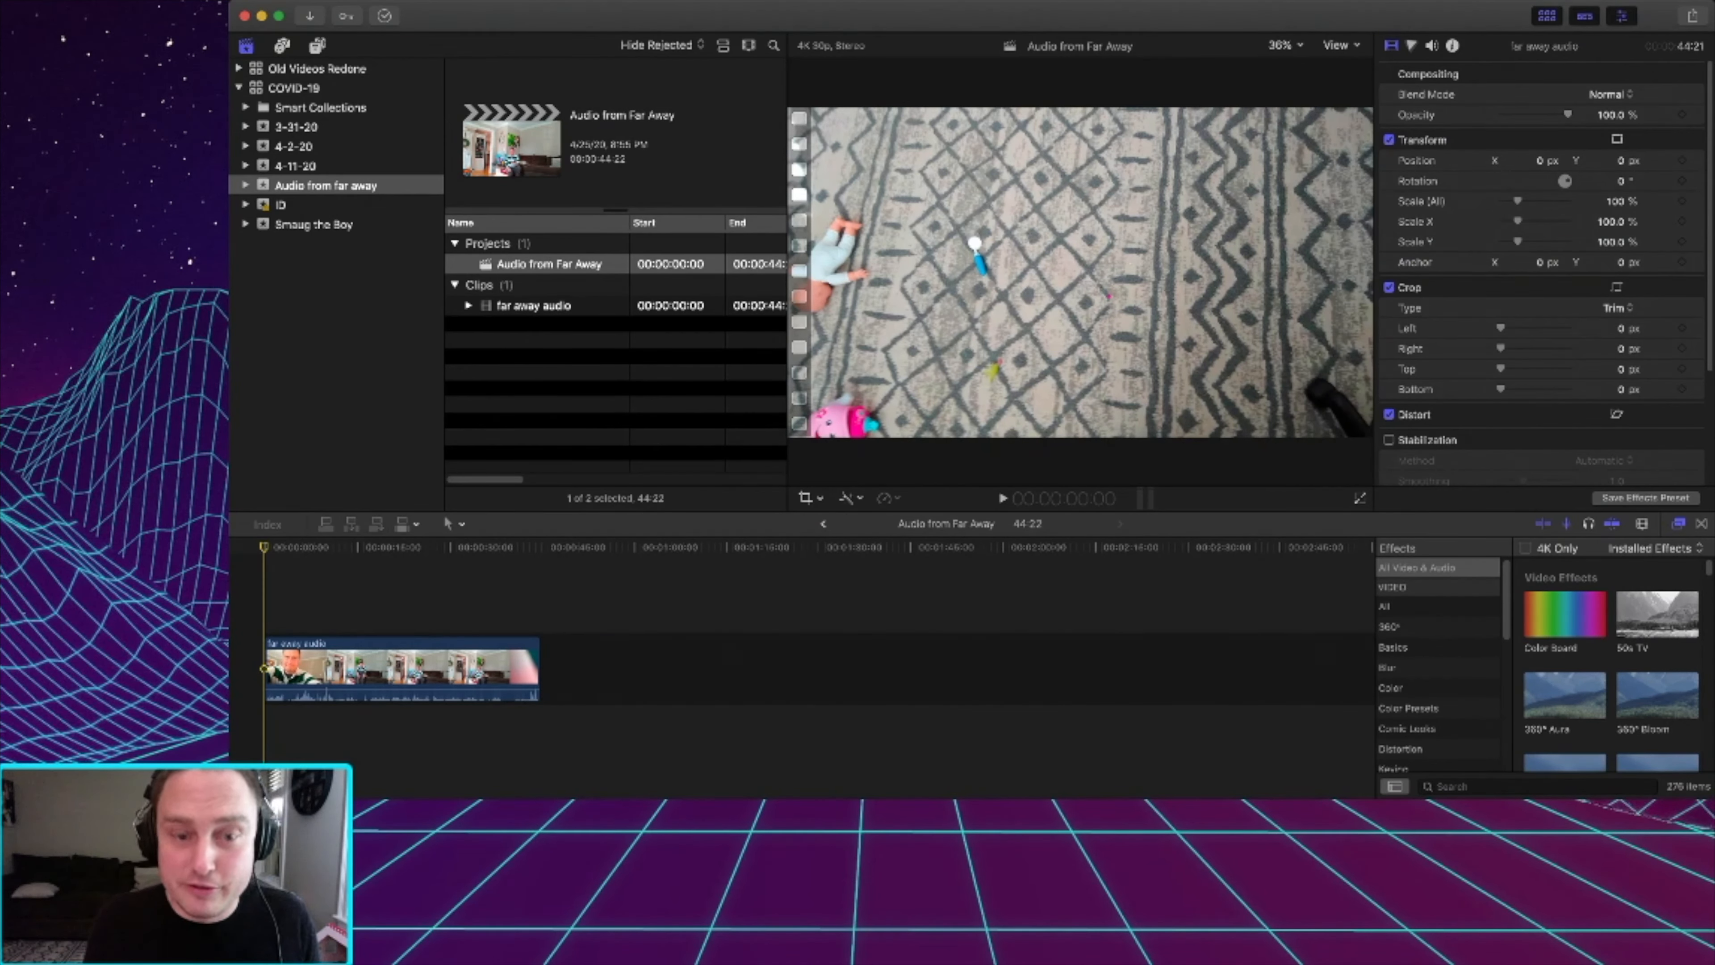
key(space)
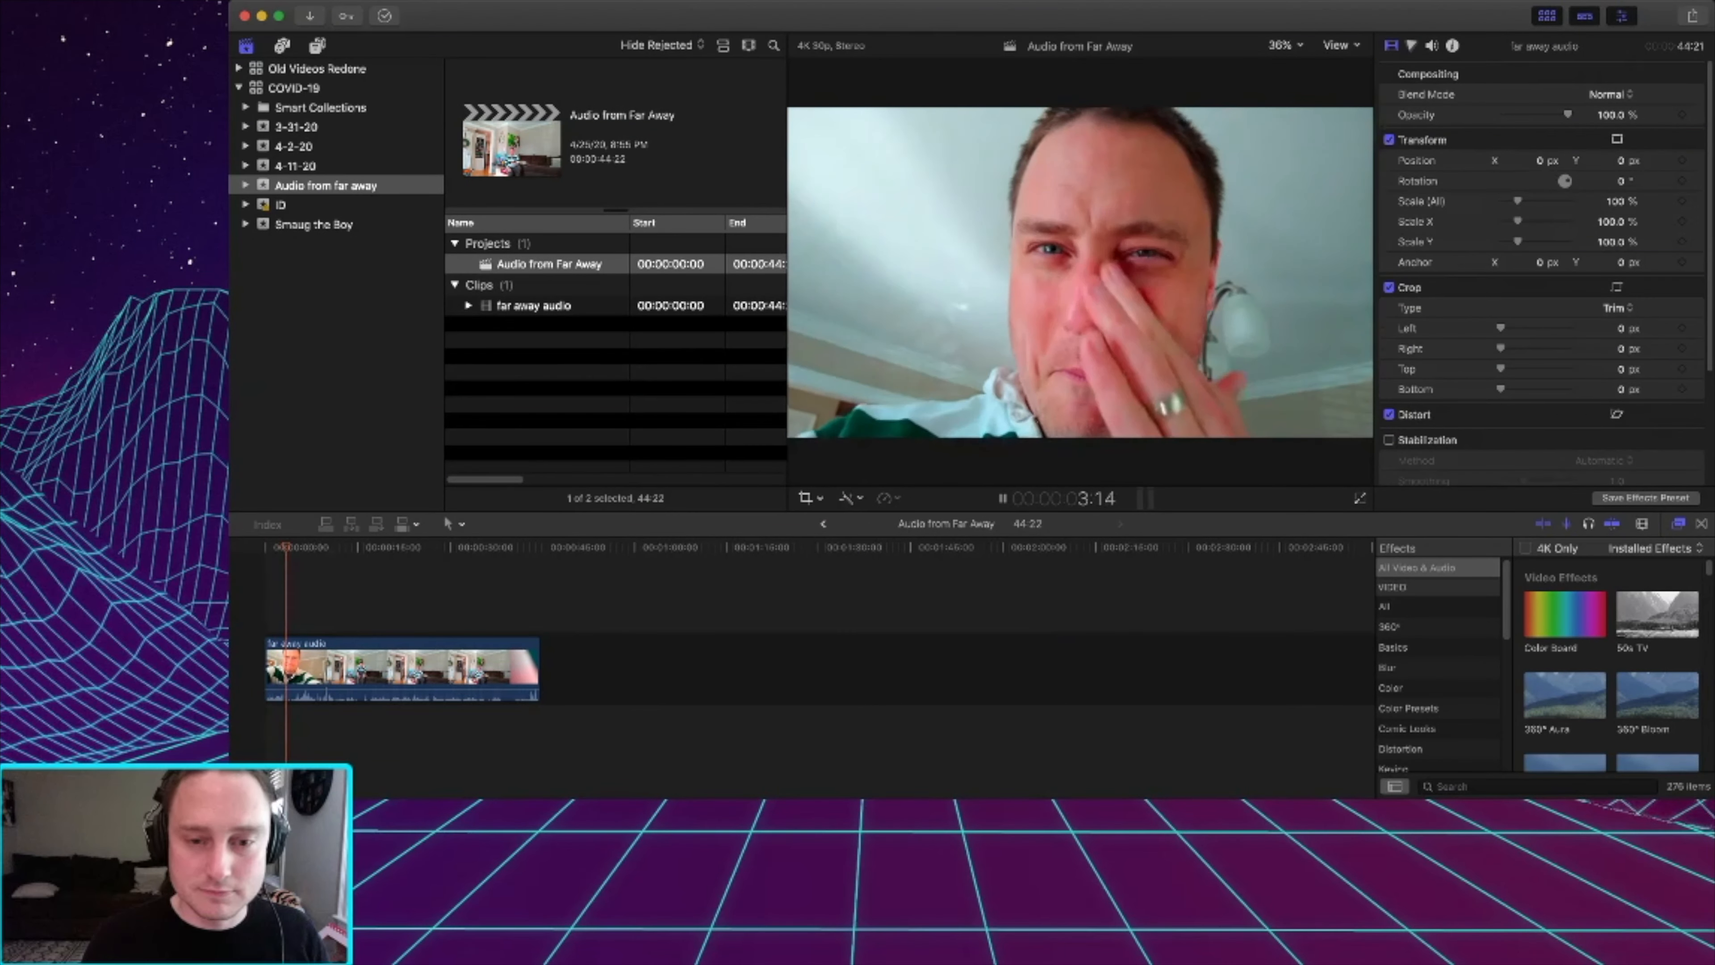
key(super+Tab)
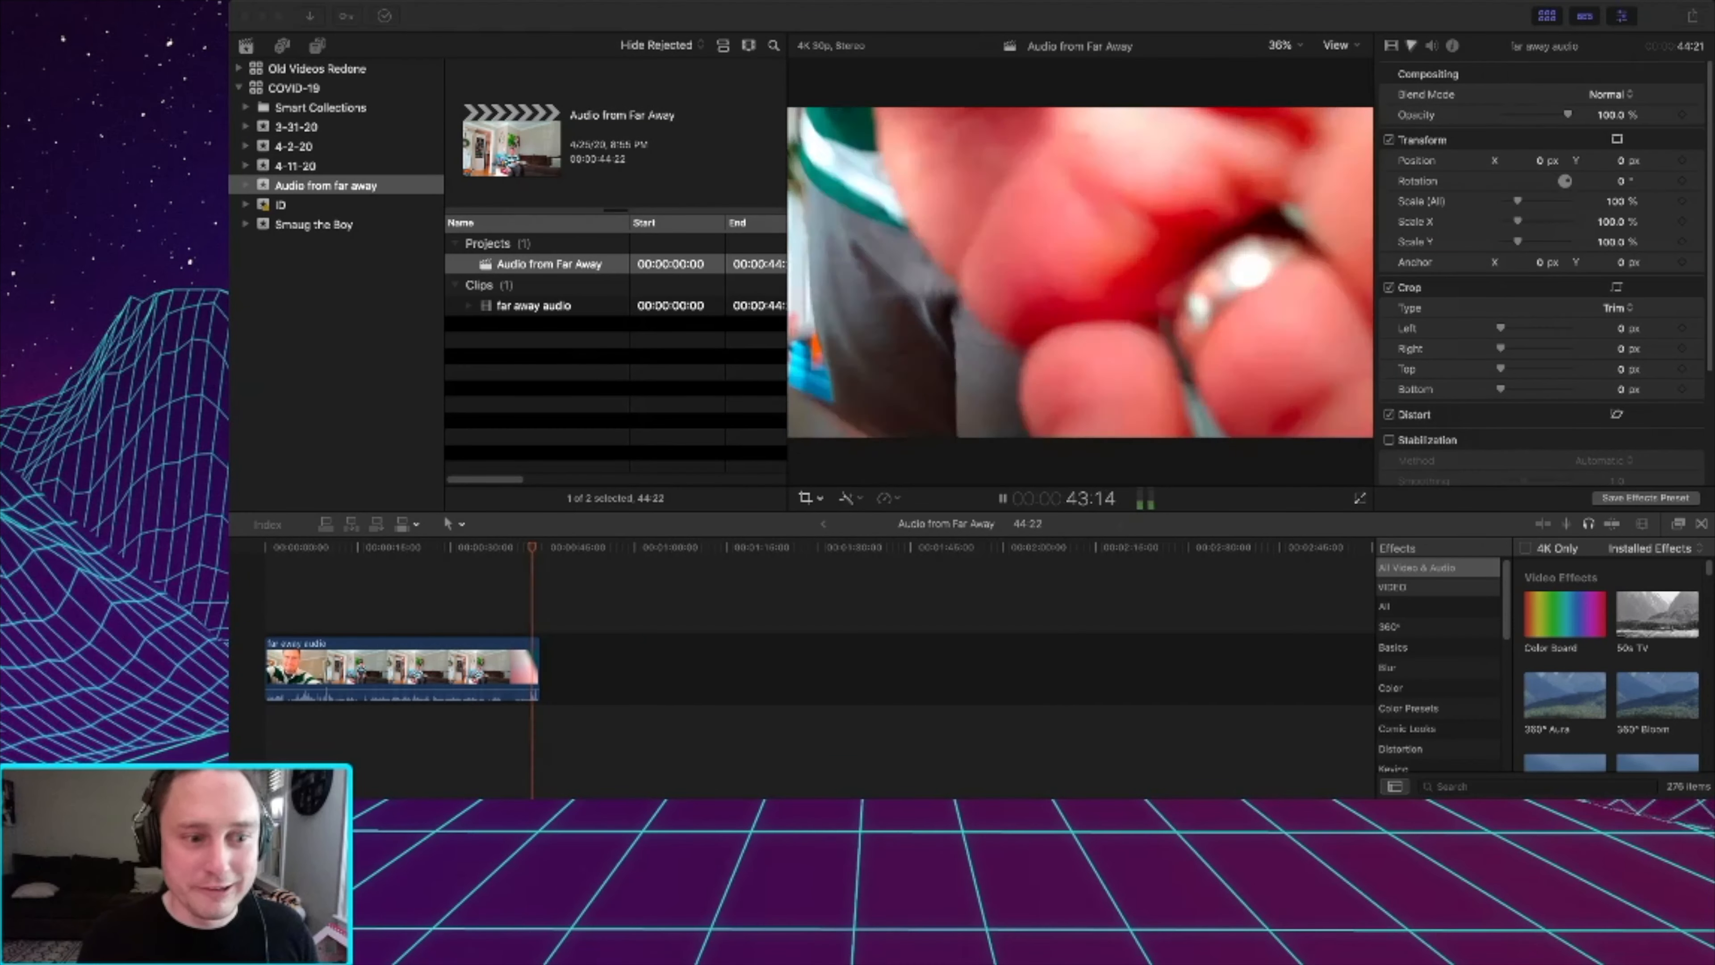
click(533, 594)
click(535, 595)
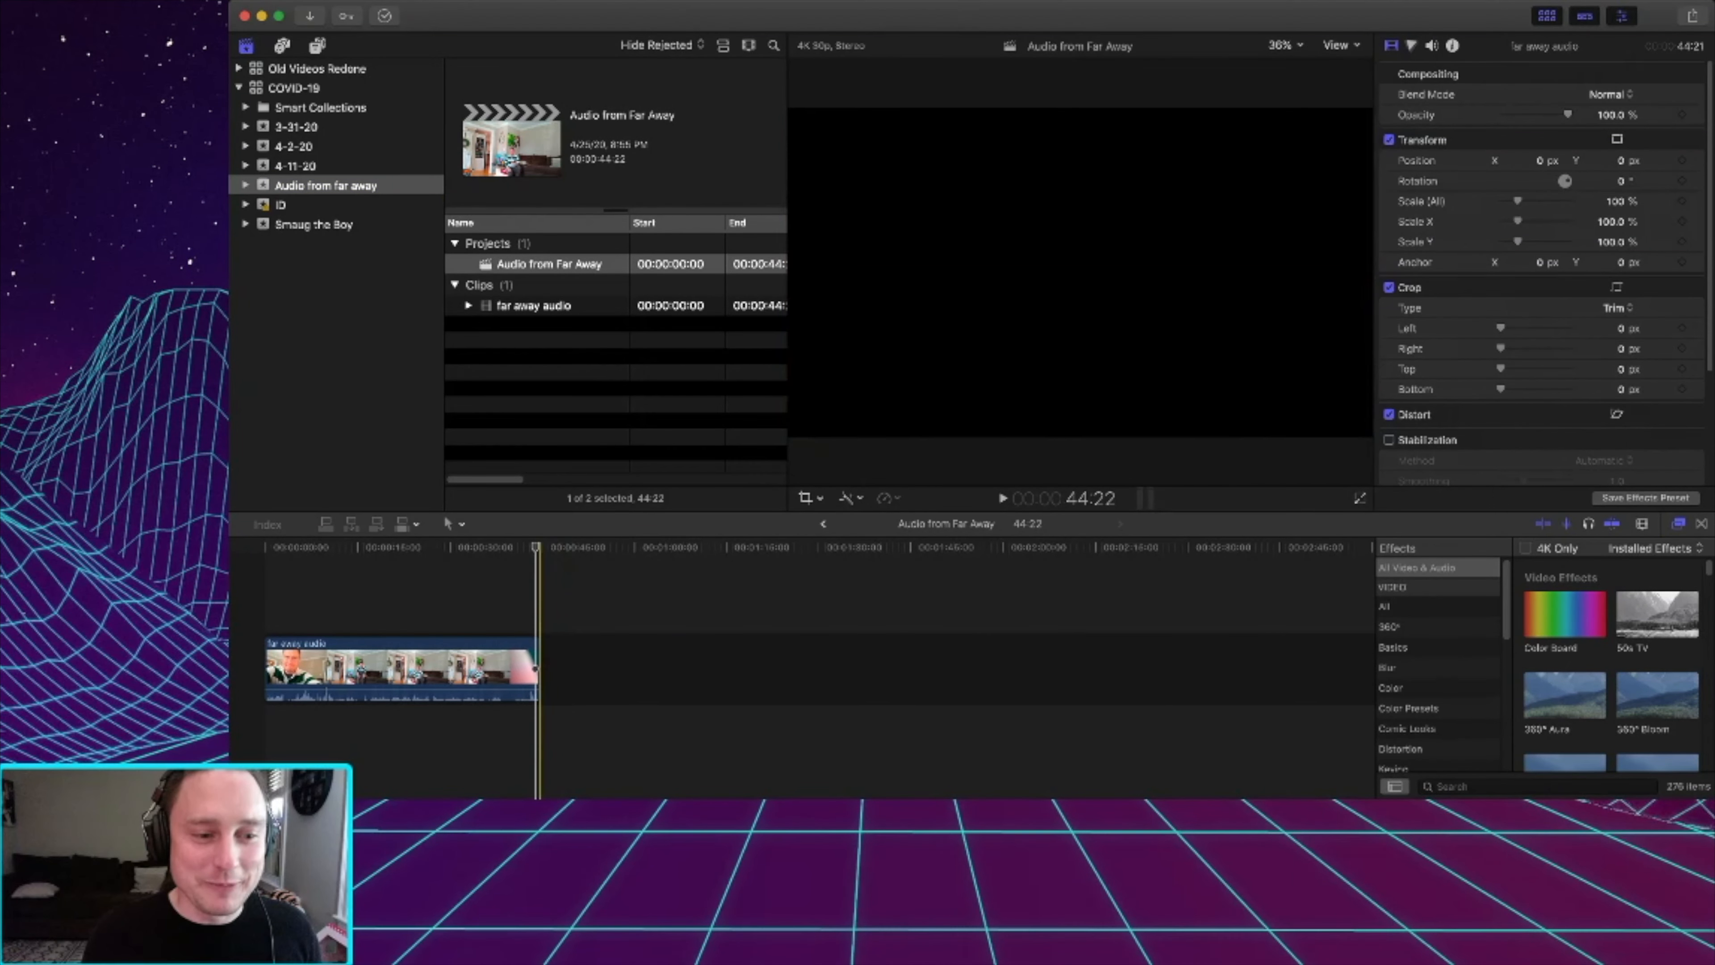
Replay the project from the beginning and pause at 20:12, after the distant seated speech.
key(Home)
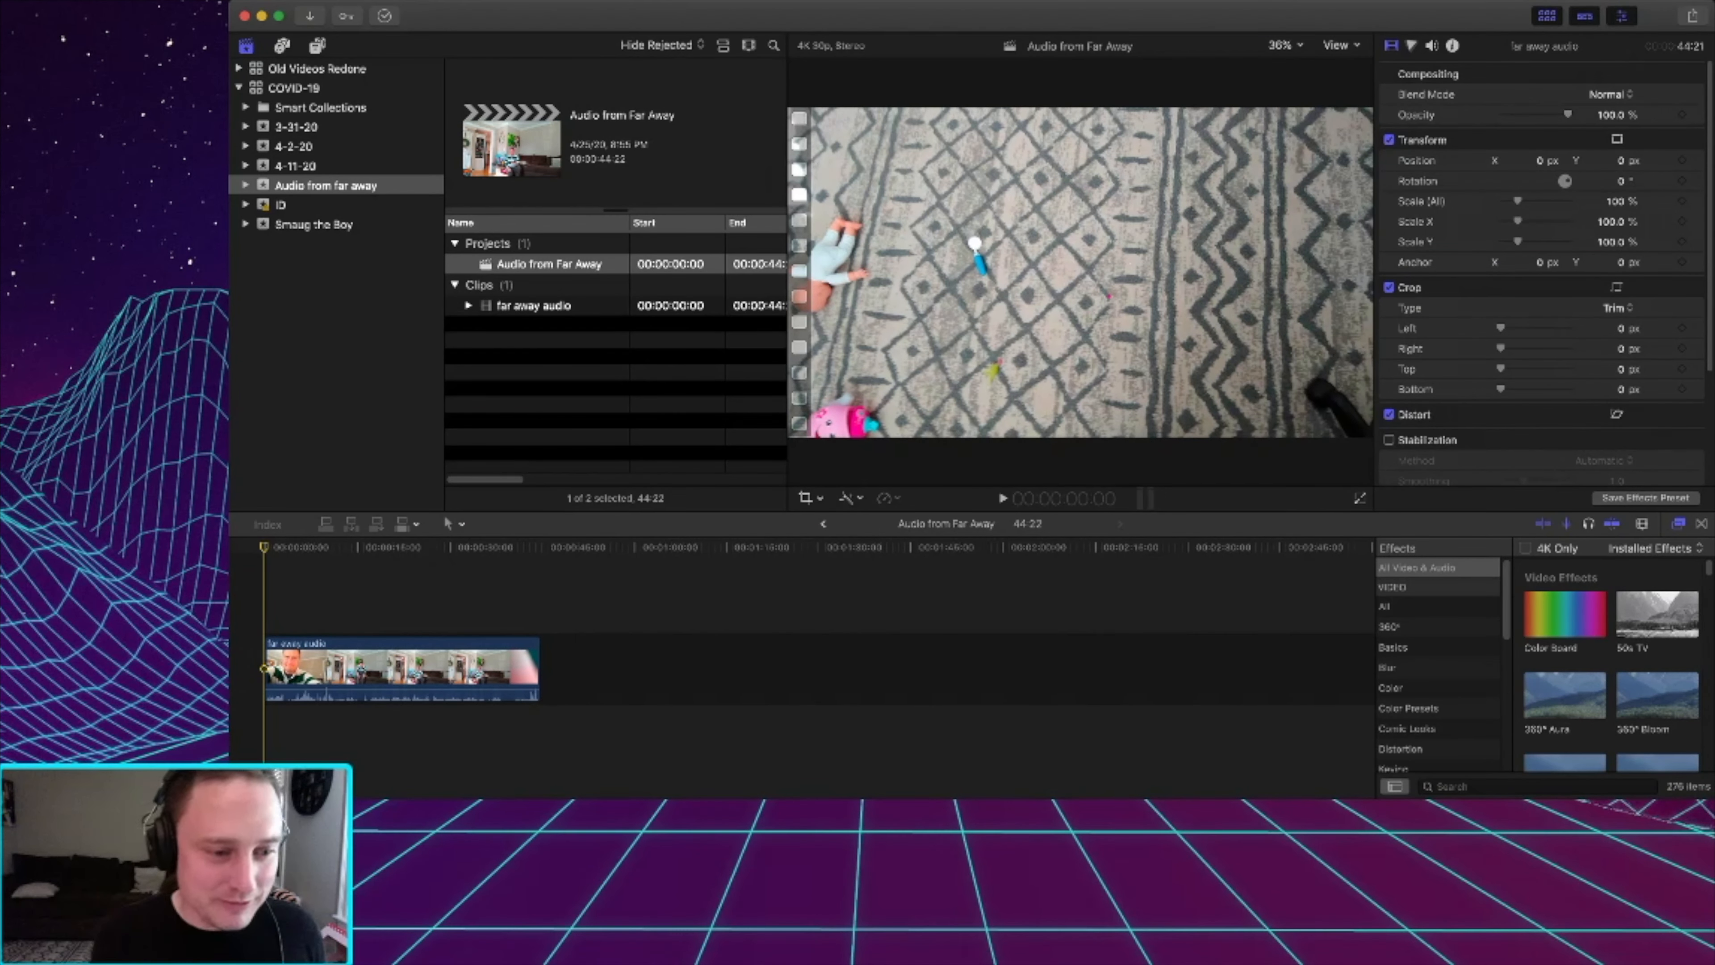
key(super+equal)
key(space)
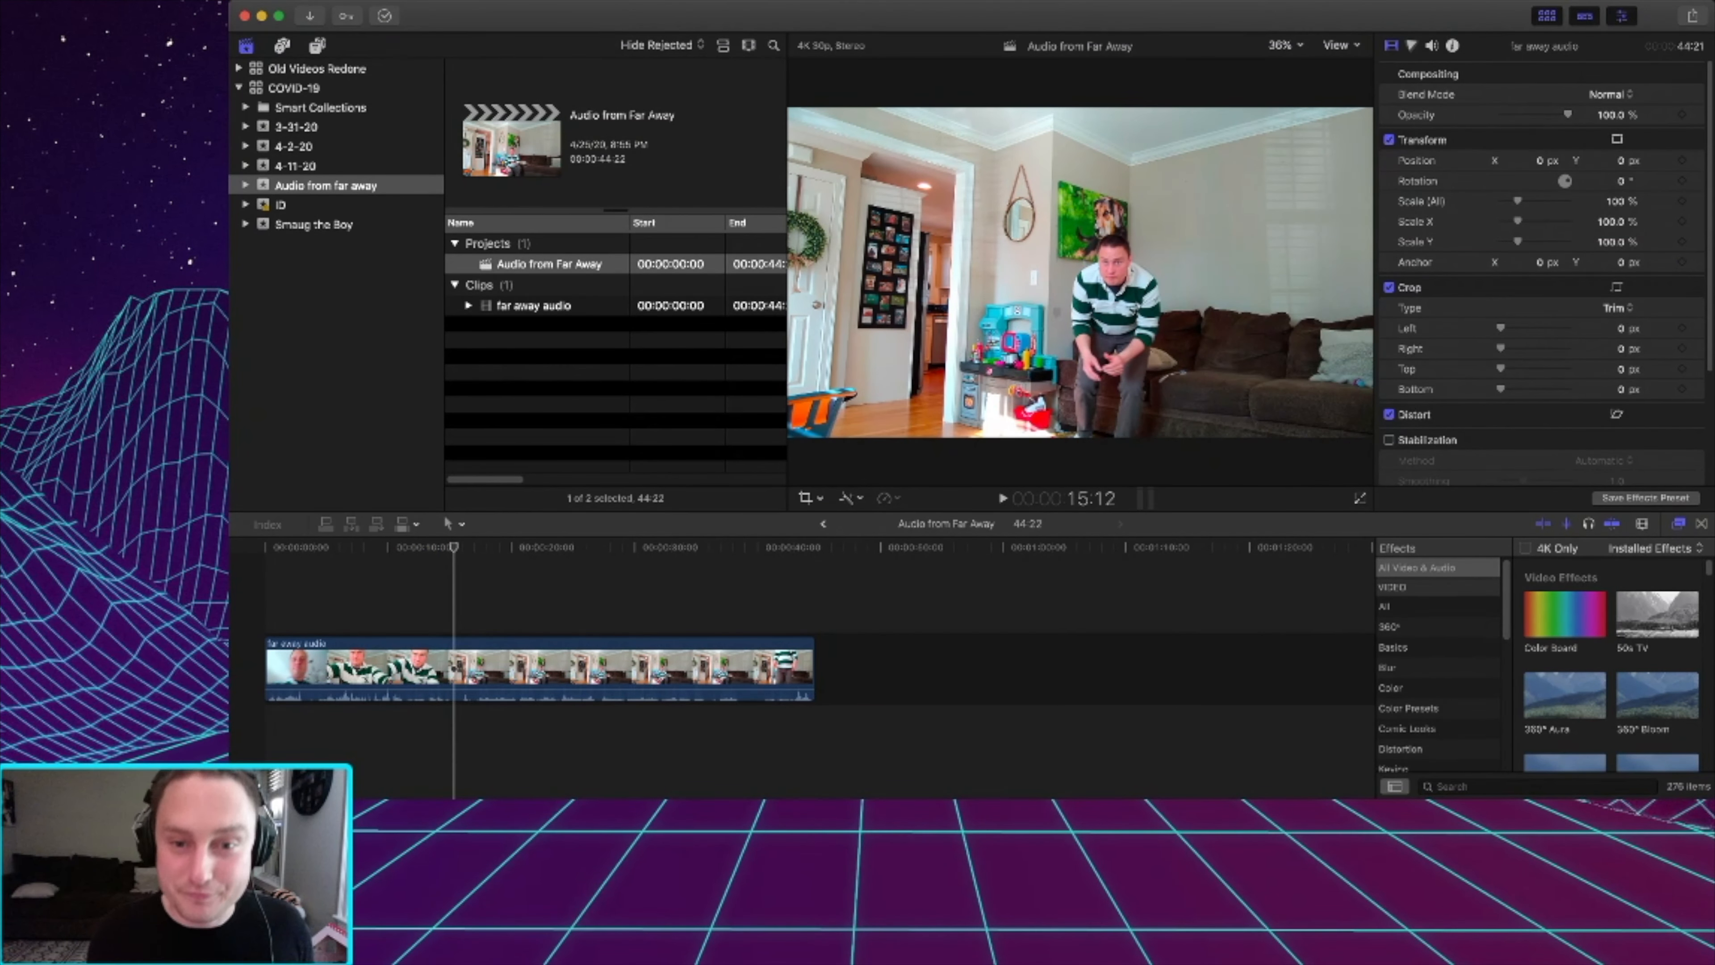
key(space)
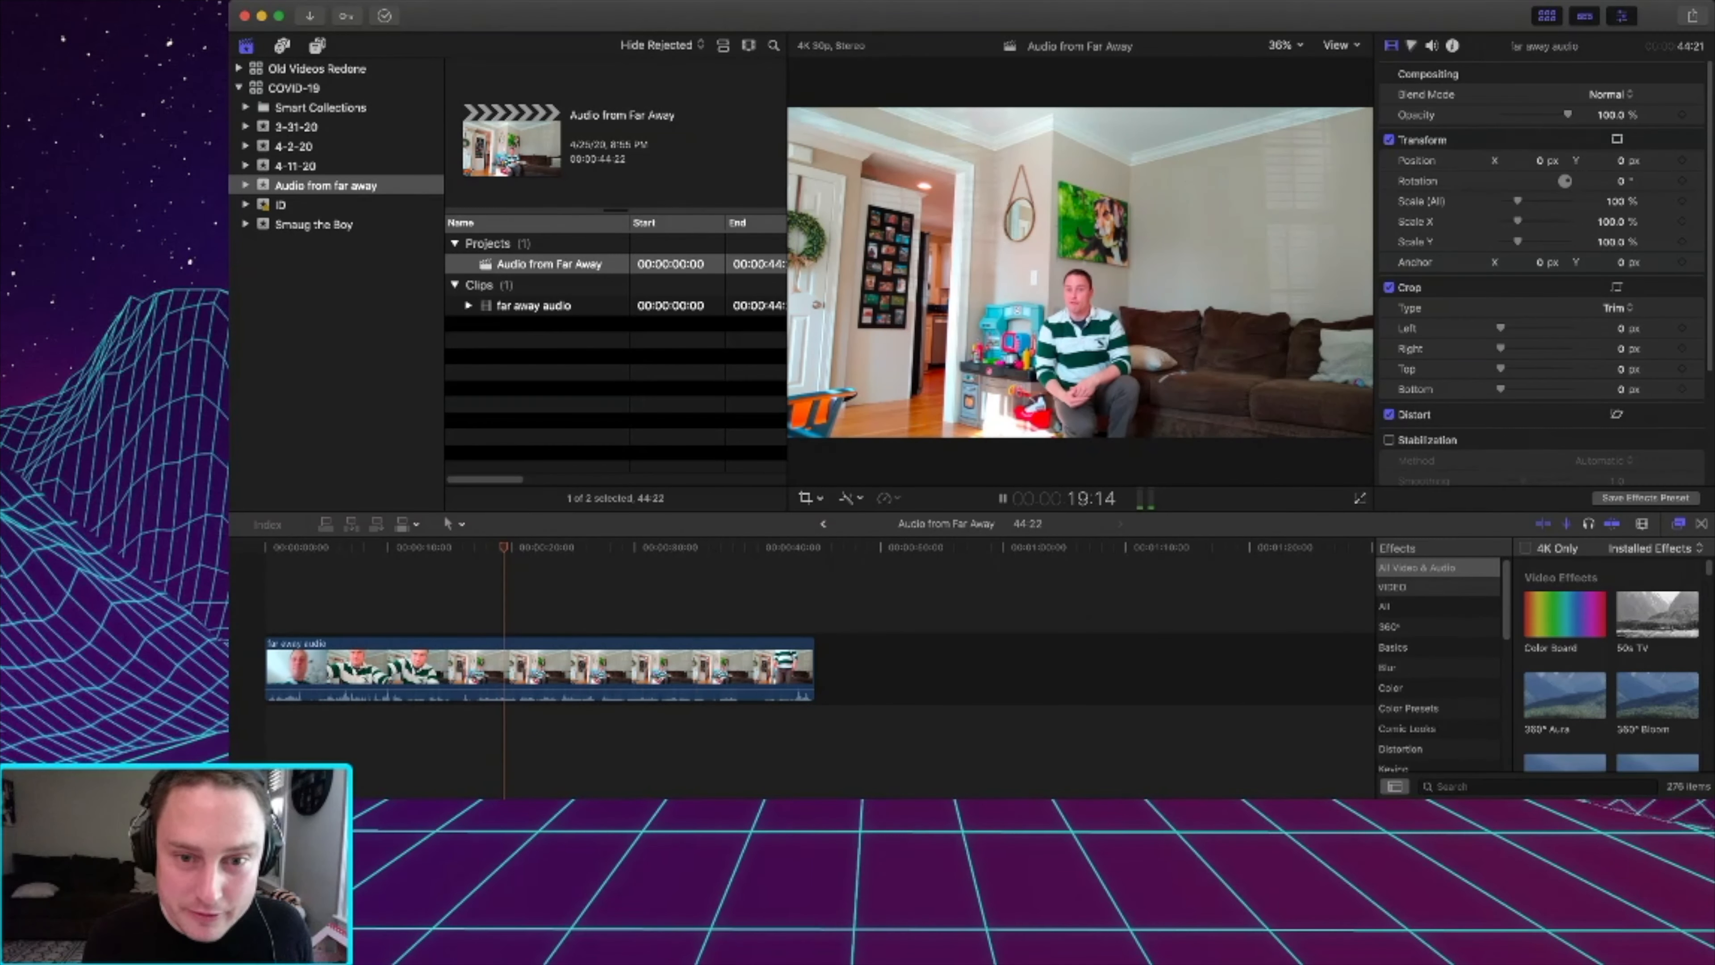
key(space)
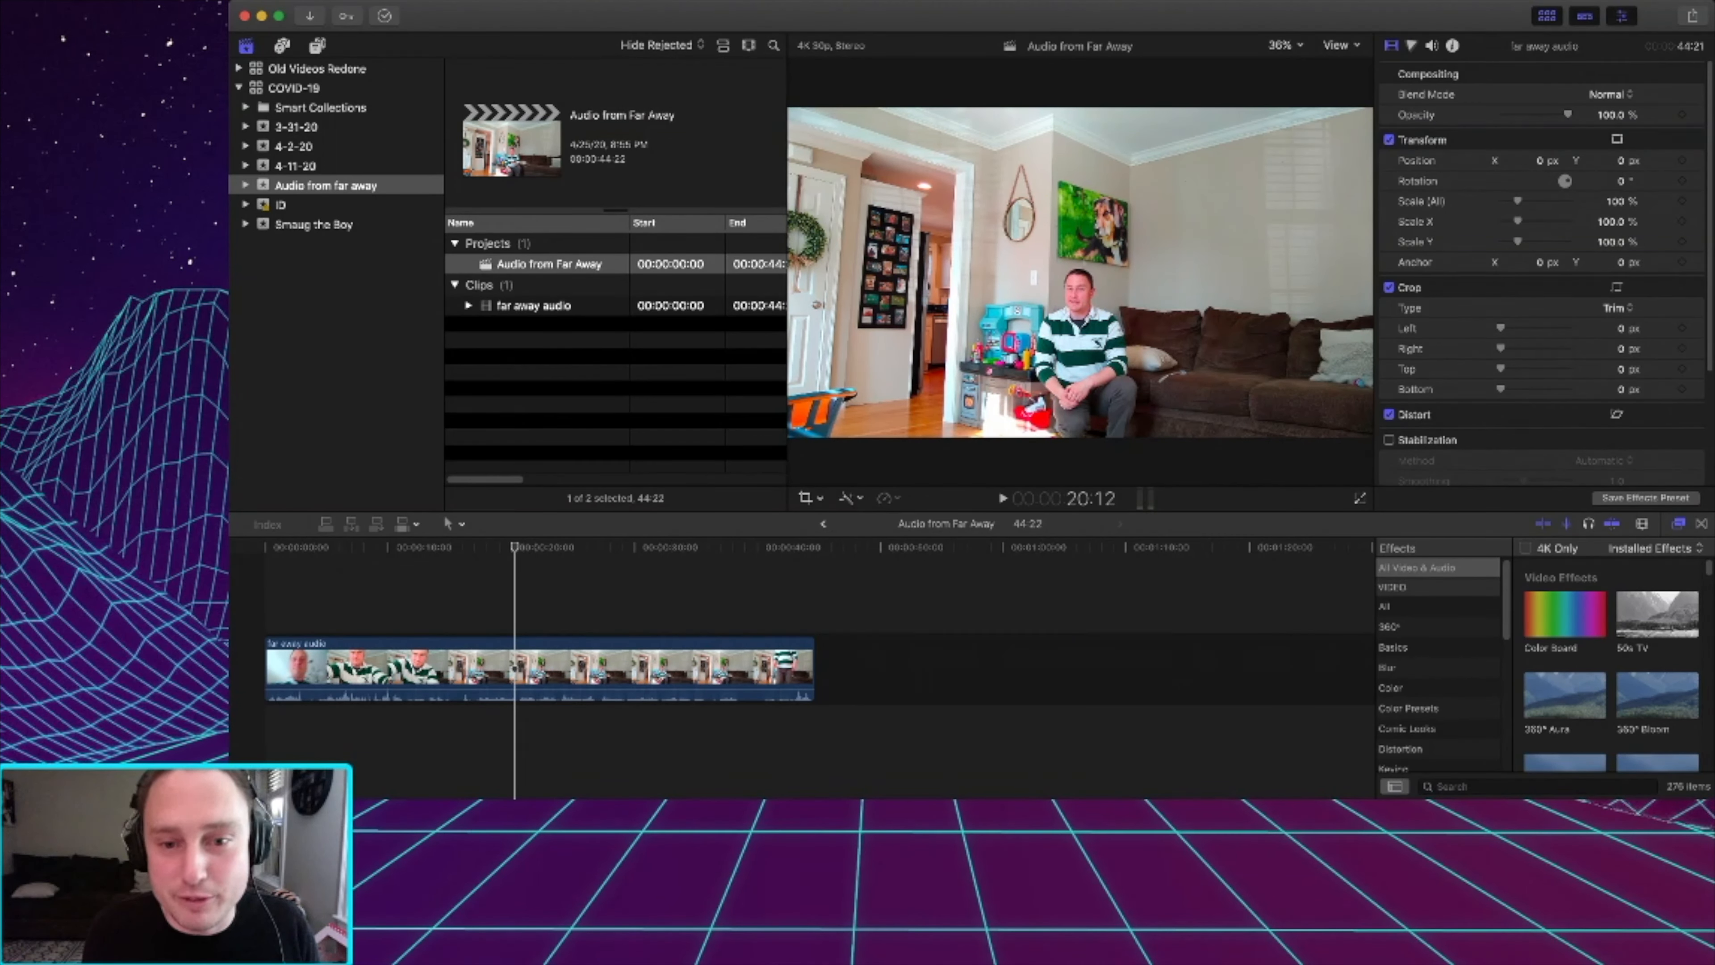
Record a voiceover of about 5 seconds named close audio, starting at 15:21 beneath the far away audio clip.
key(super+Tab)
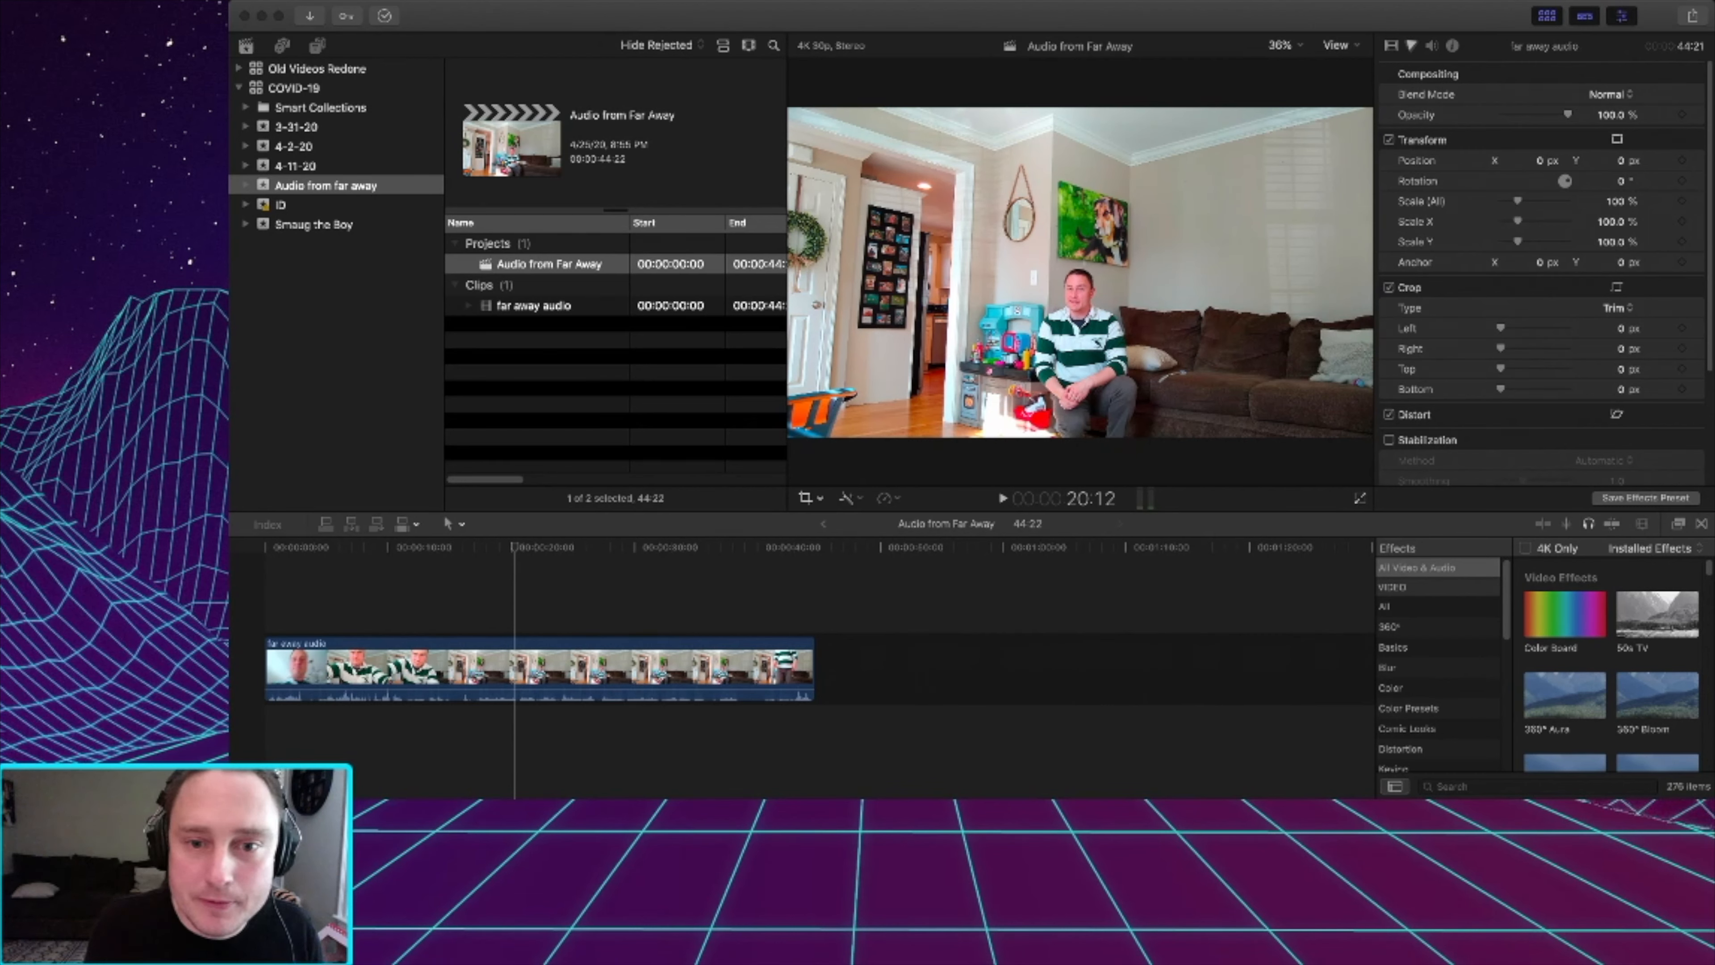
click(515, 548)
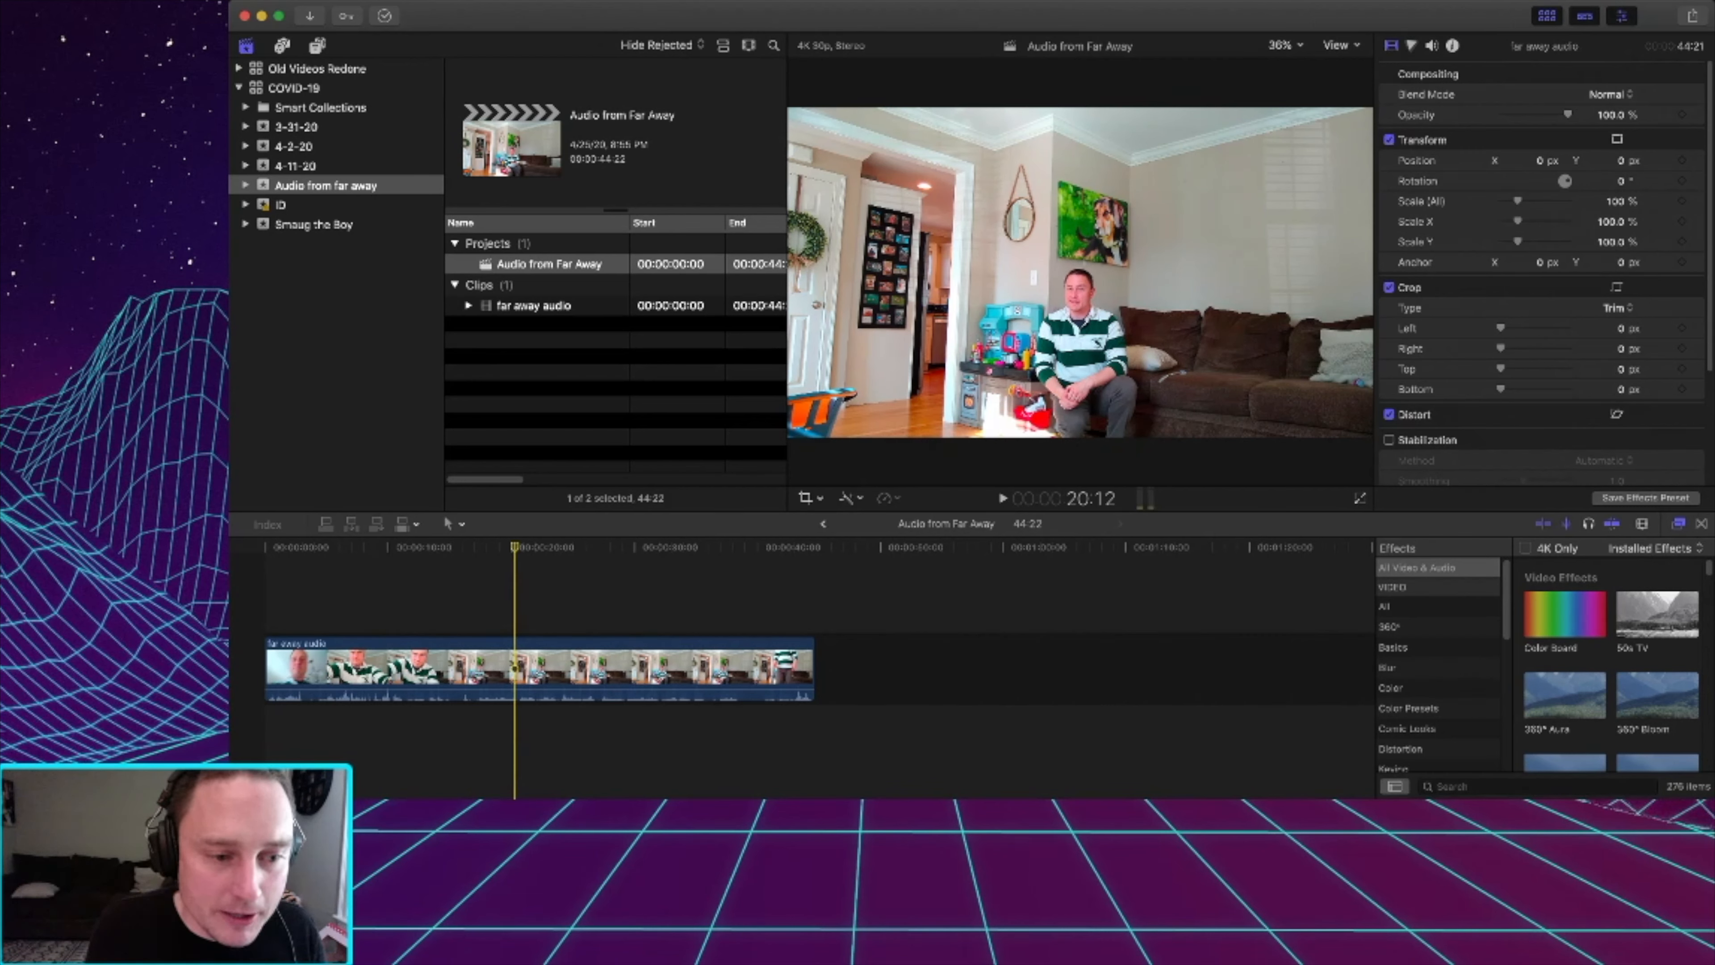
drag(514, 547, 456, 547)
key(space)
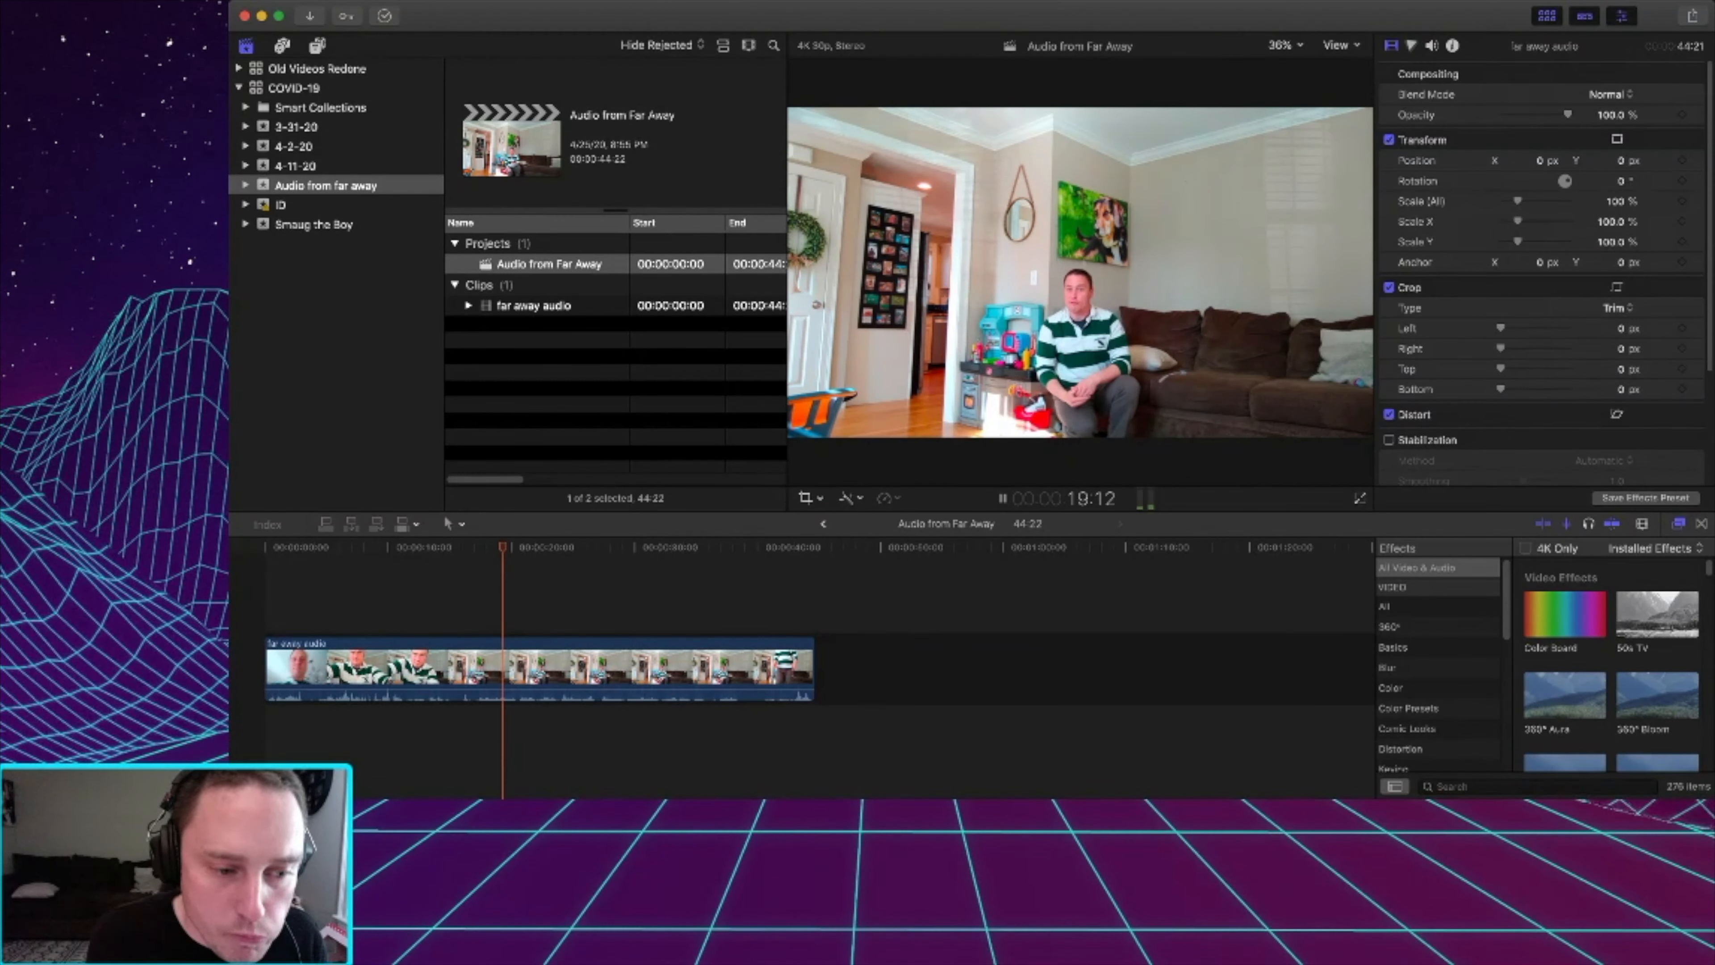
drag(513, 547, 462, 547)
key(space)
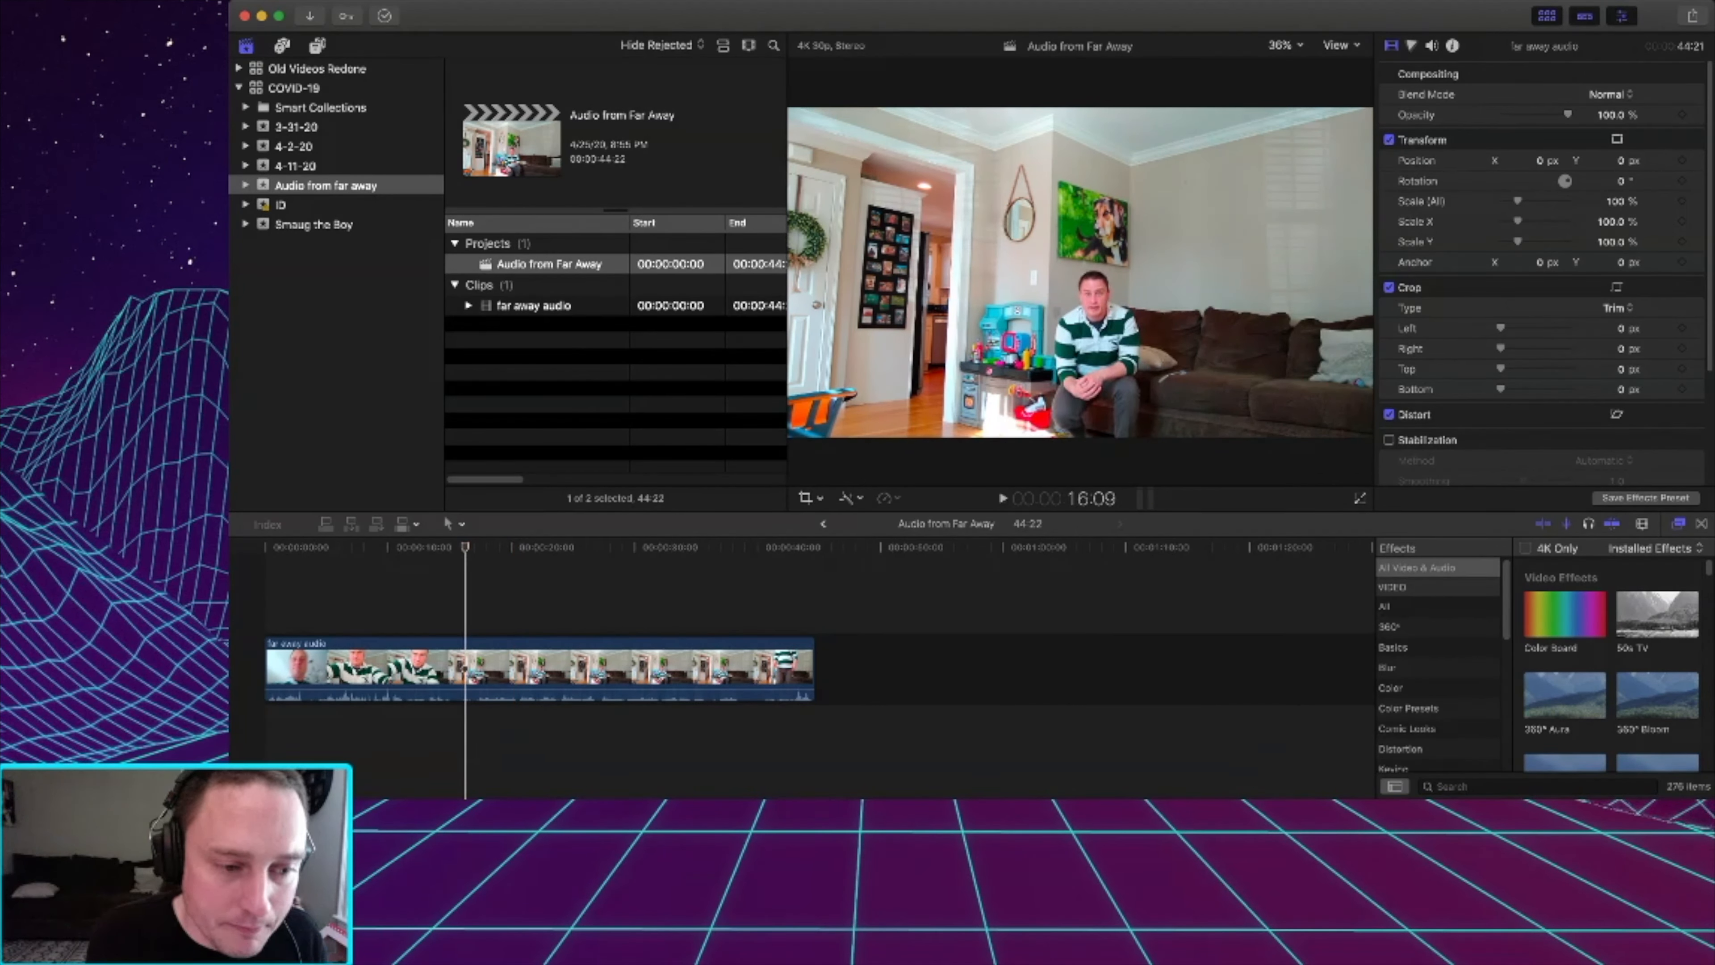
click(457, 548)
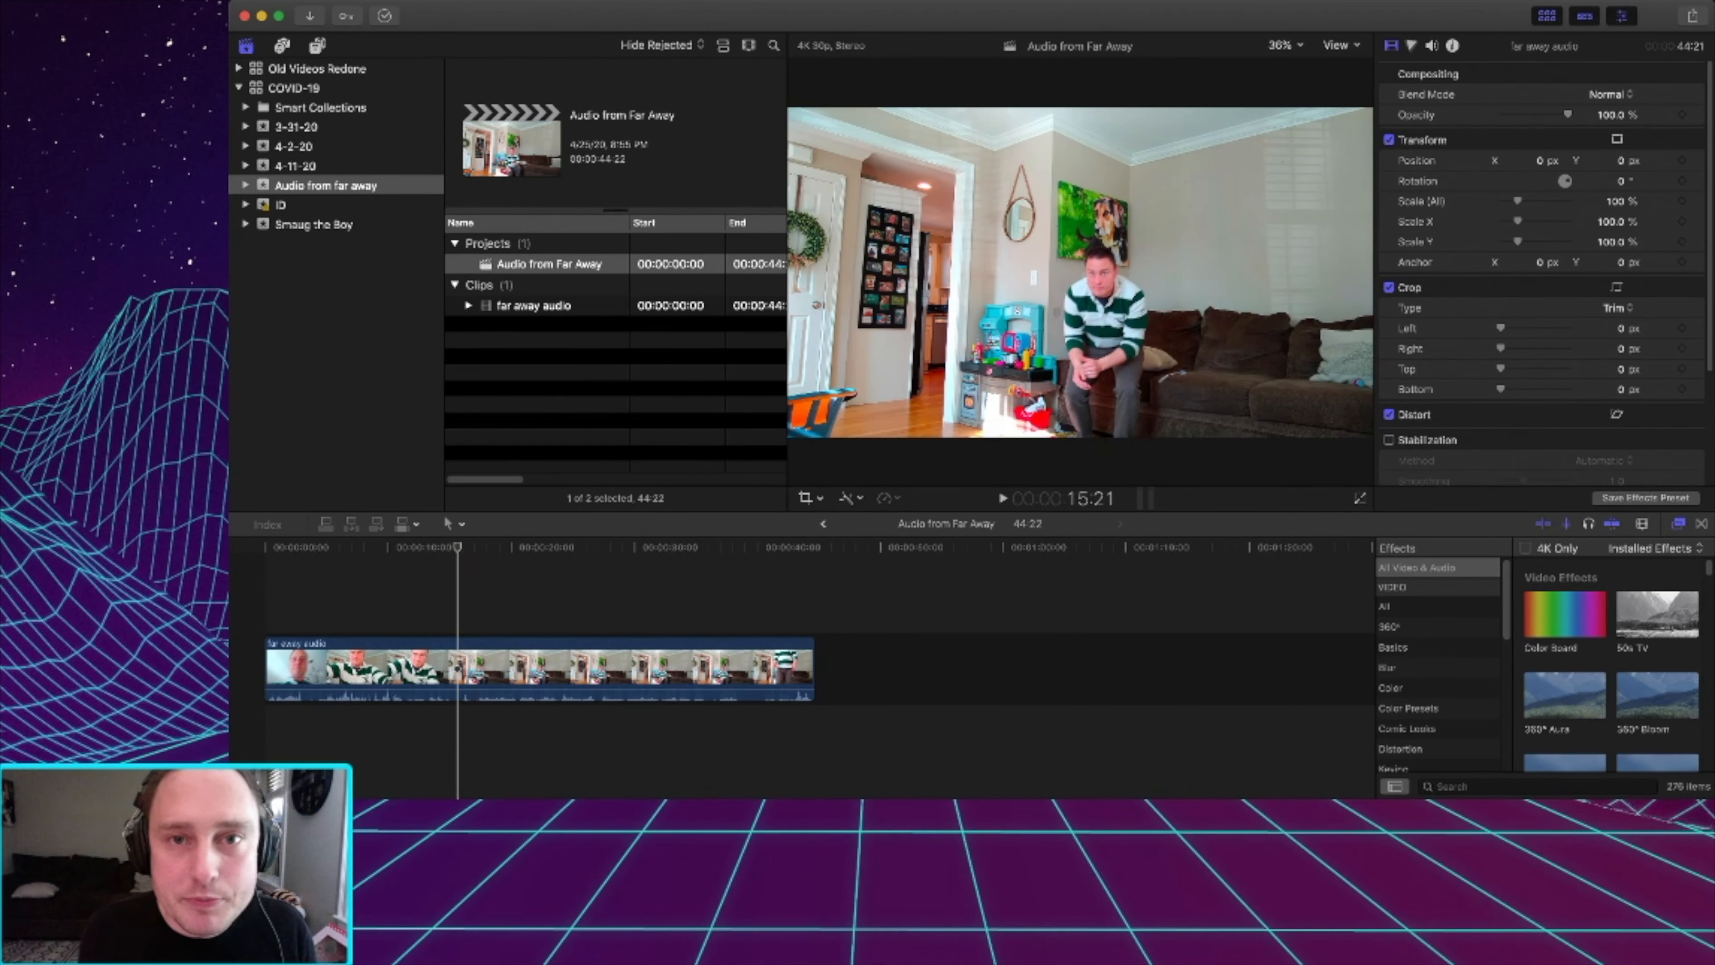
key(space)
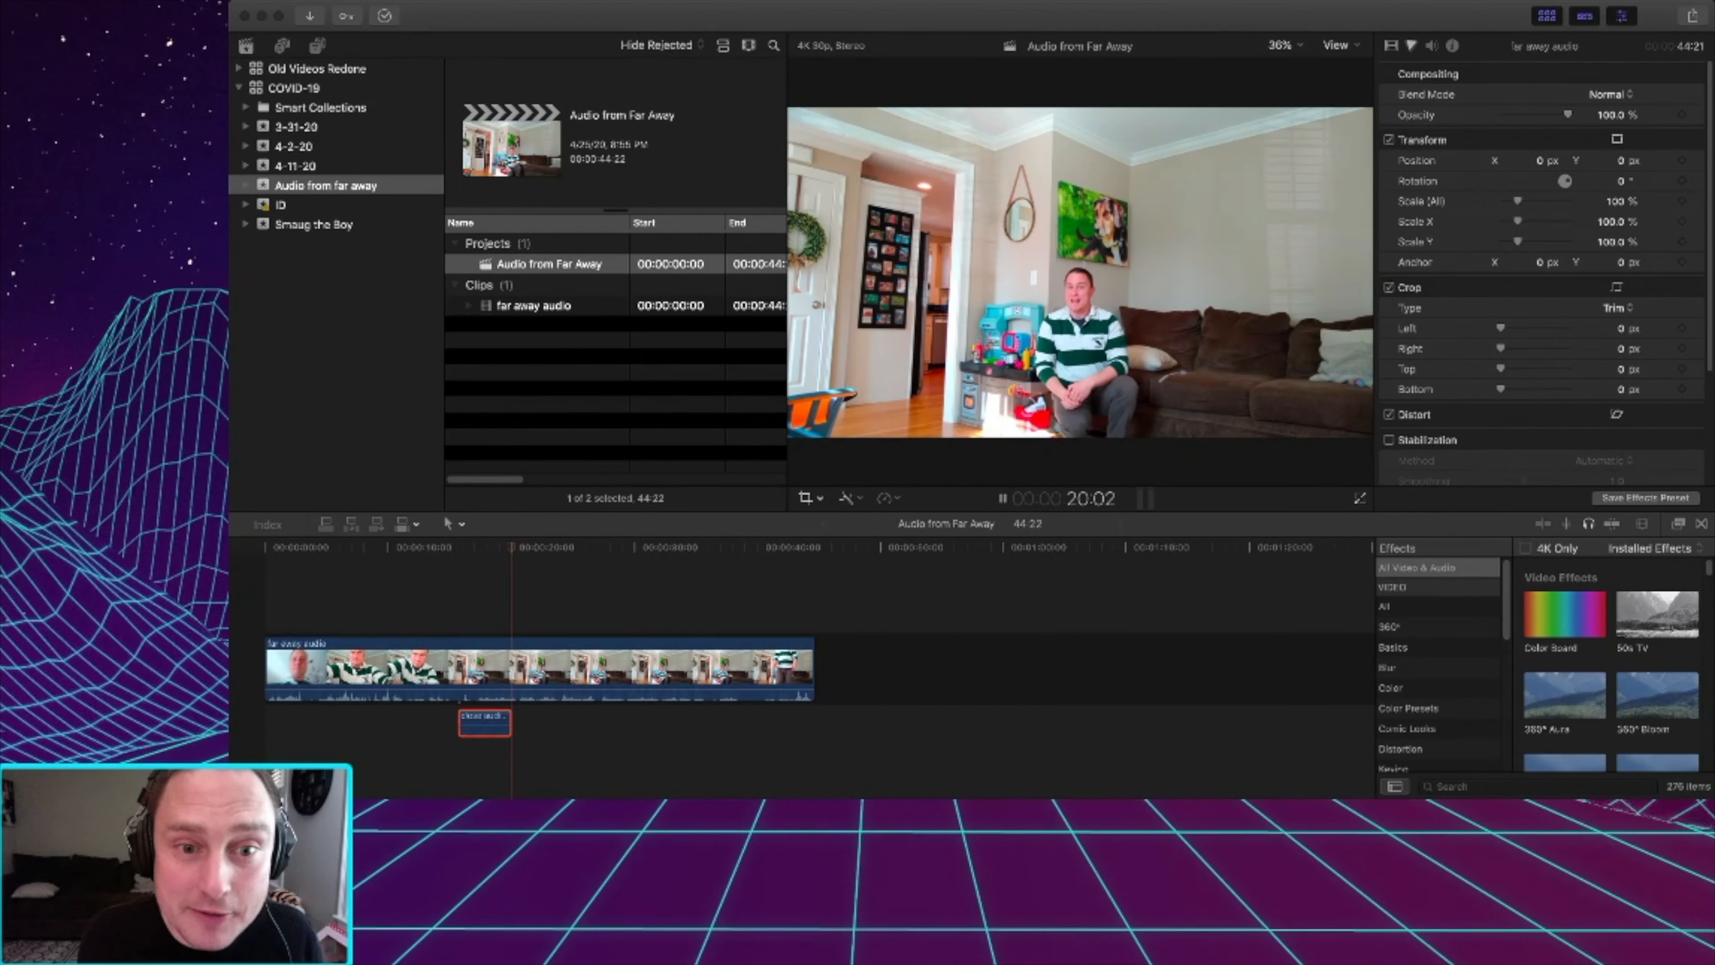
key(space)
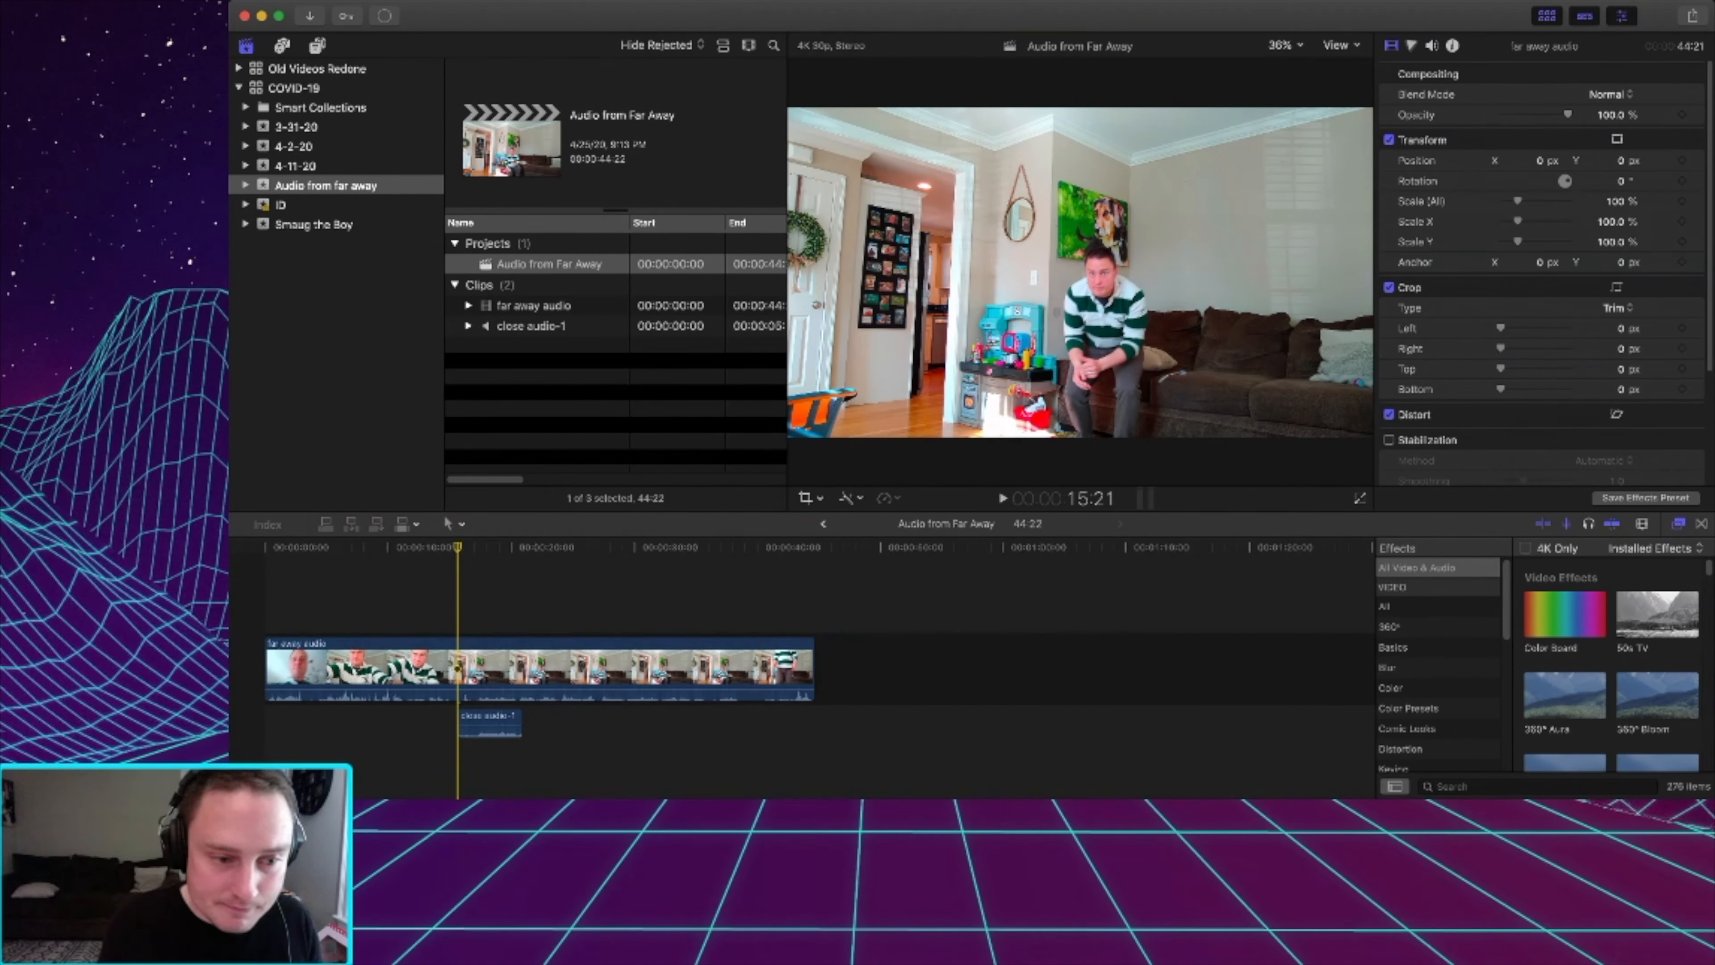
Play back the recorded close audio-1 clip and raise its volume to 12.0 dB.
key(super+equal)
key(super+equal)
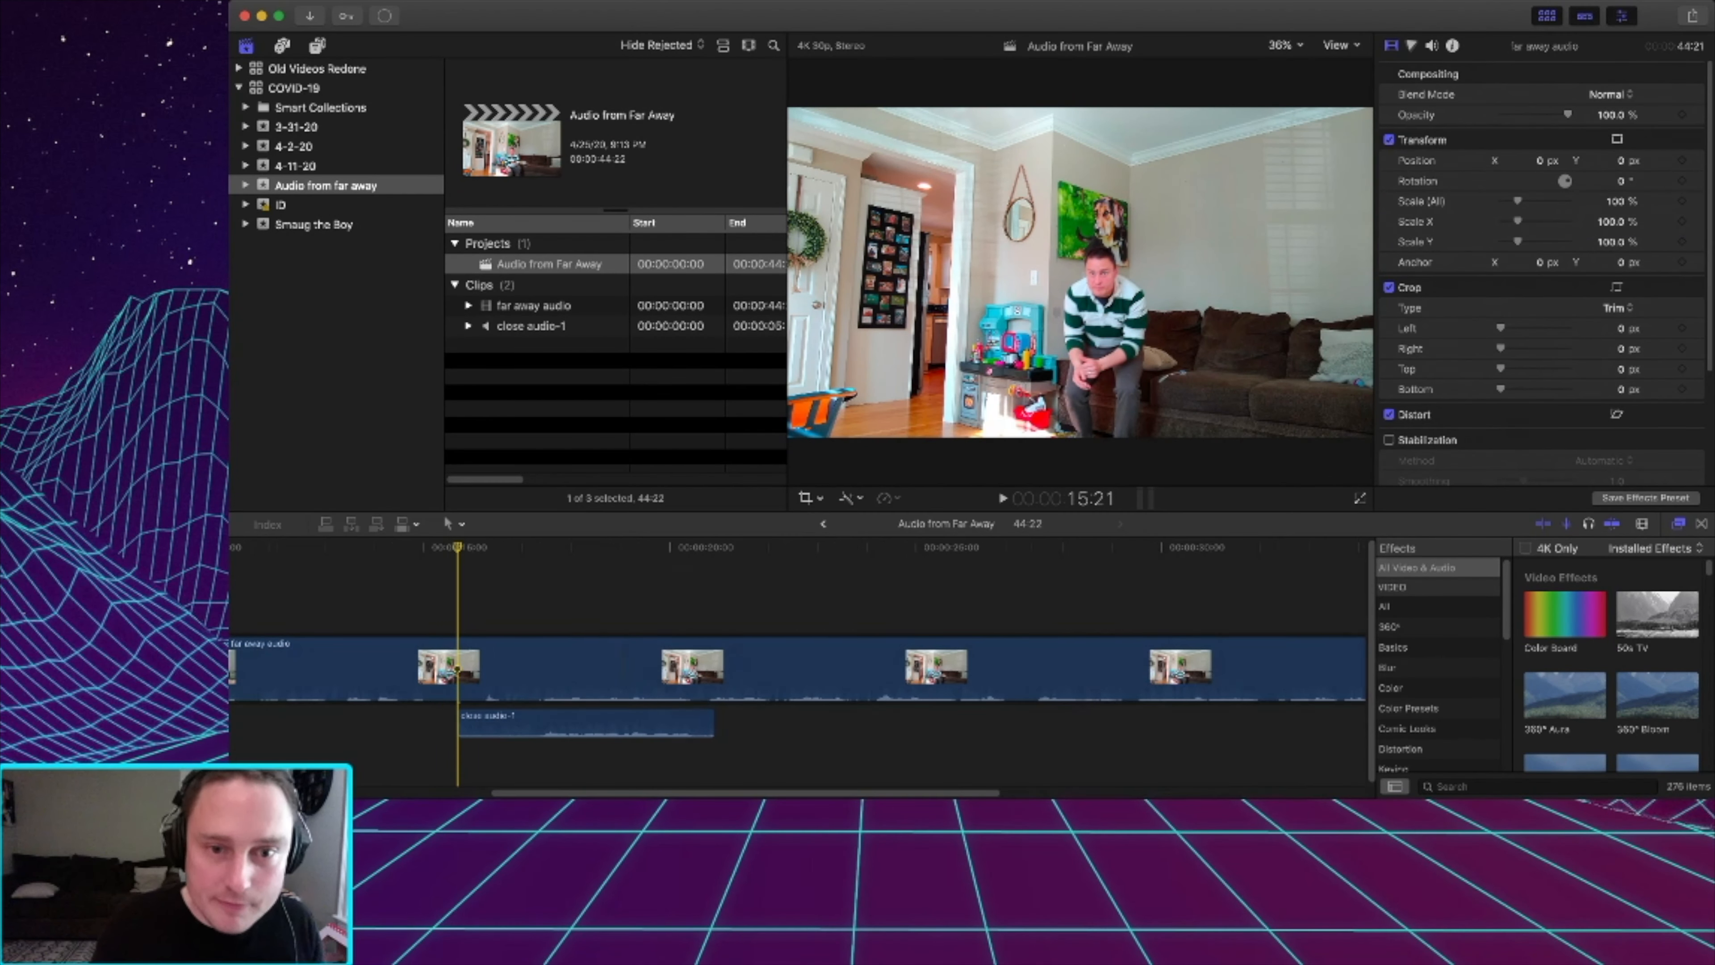
key(super+Tab)
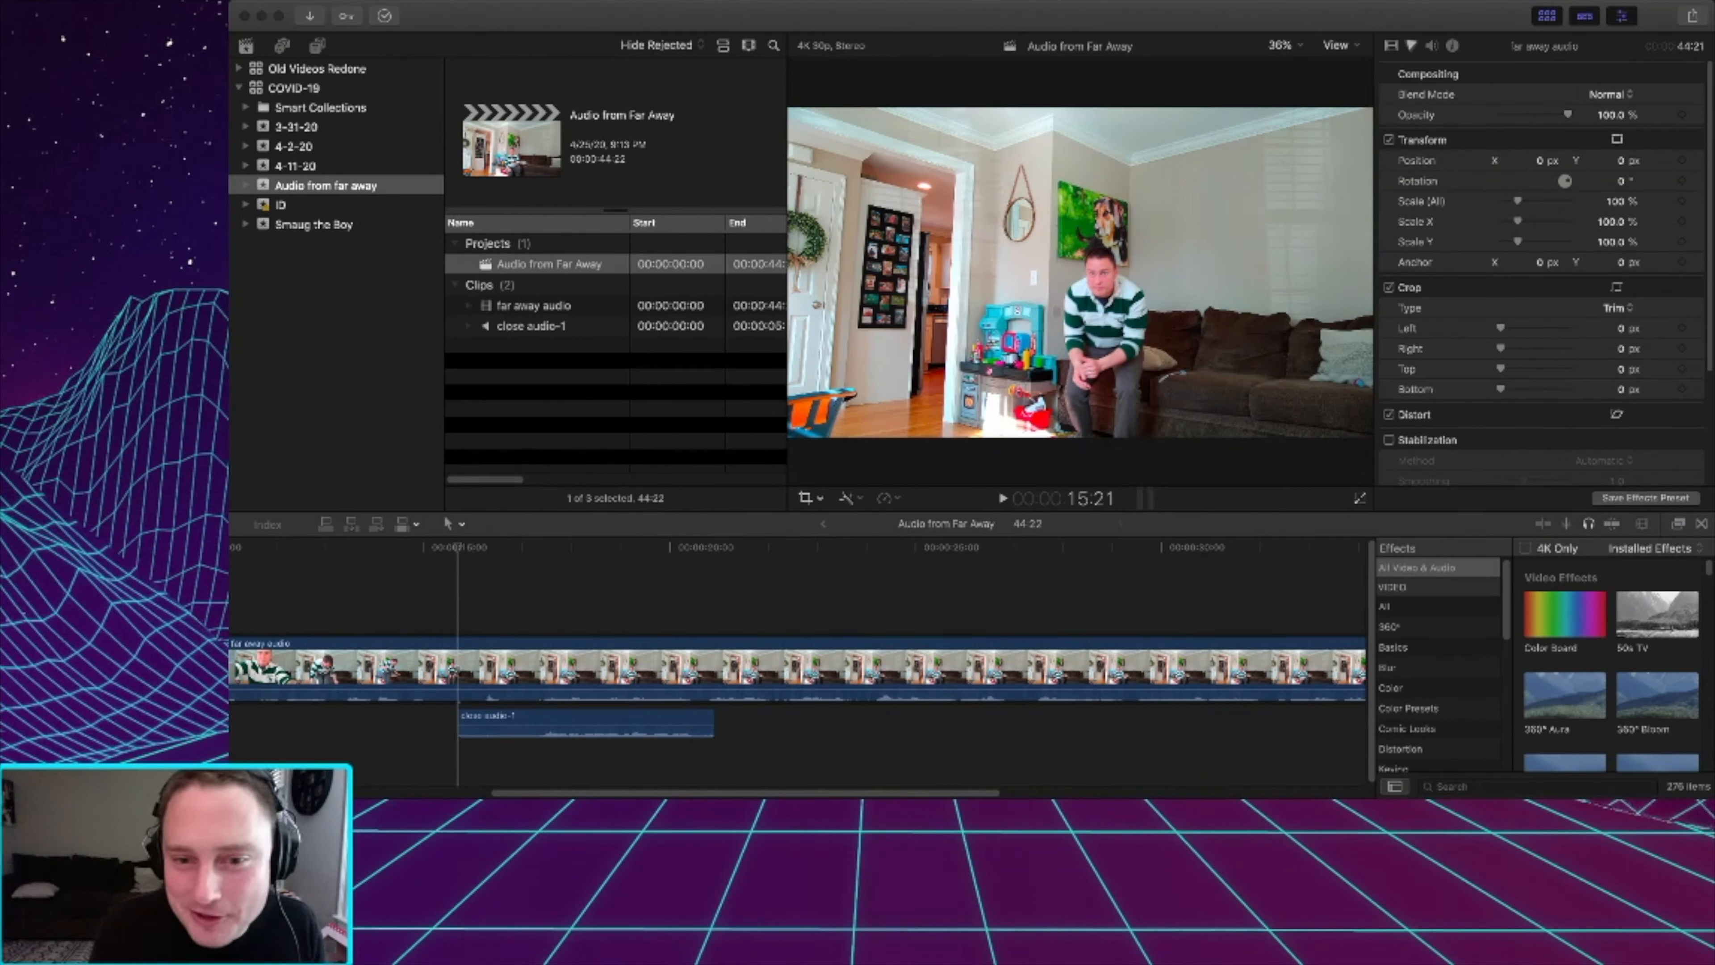
key(super+Tab)
key(space)
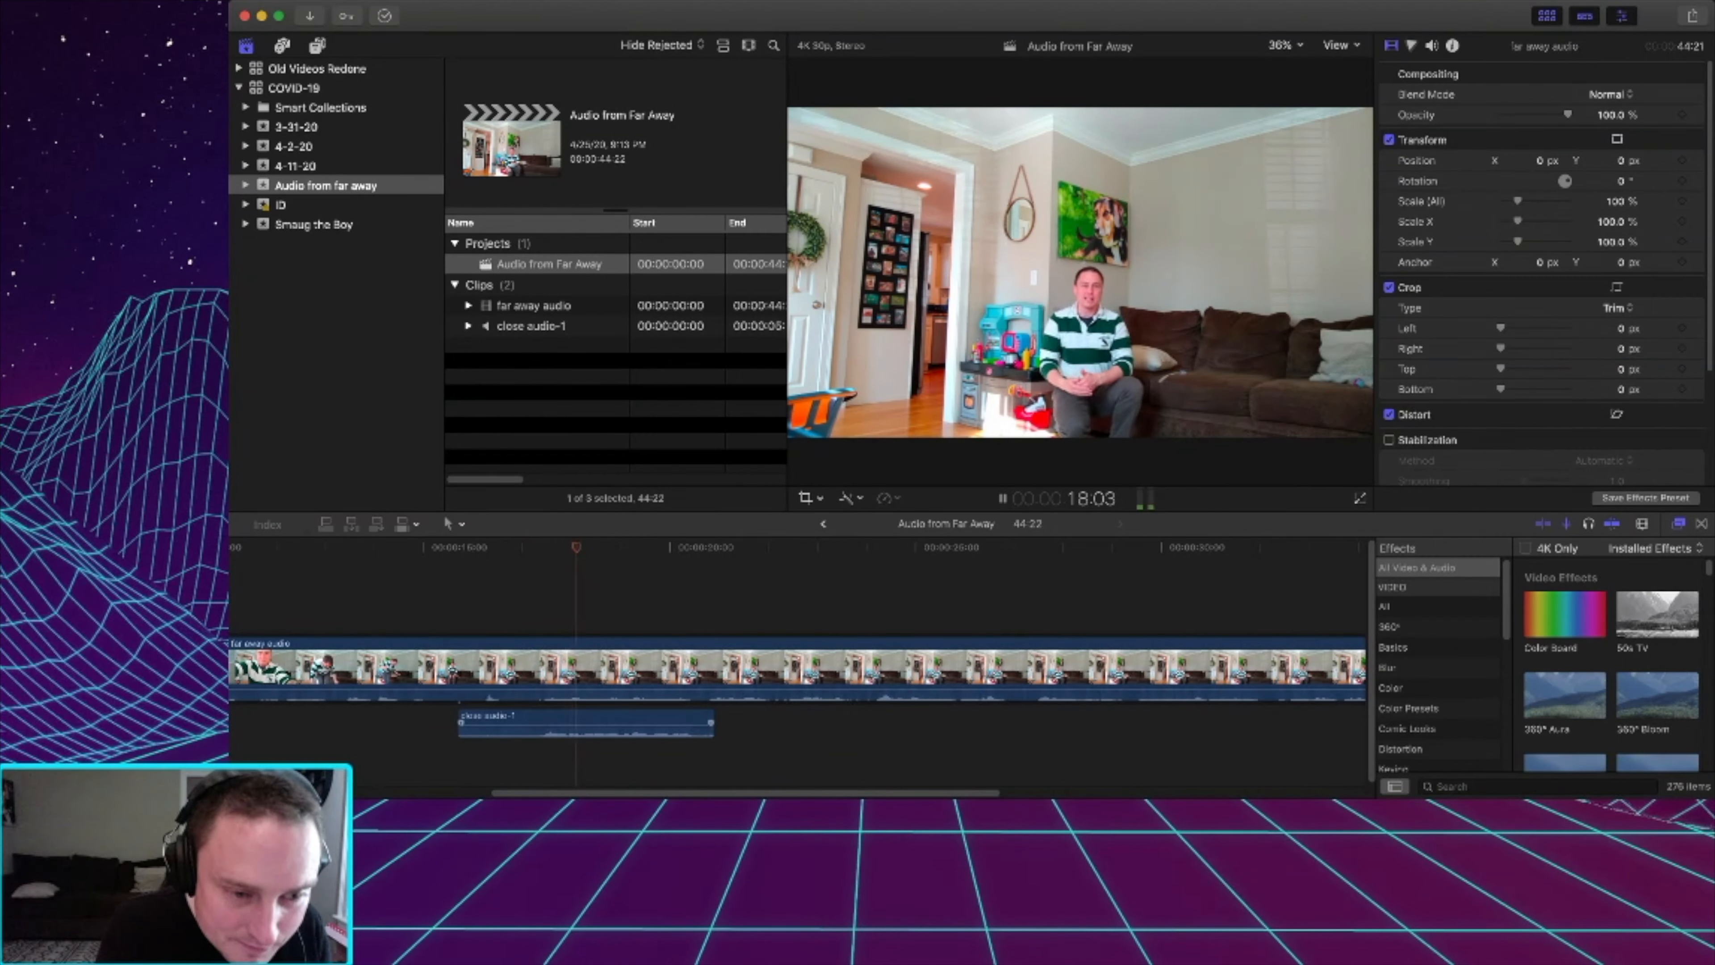
drag(595, 726, 595, 721)
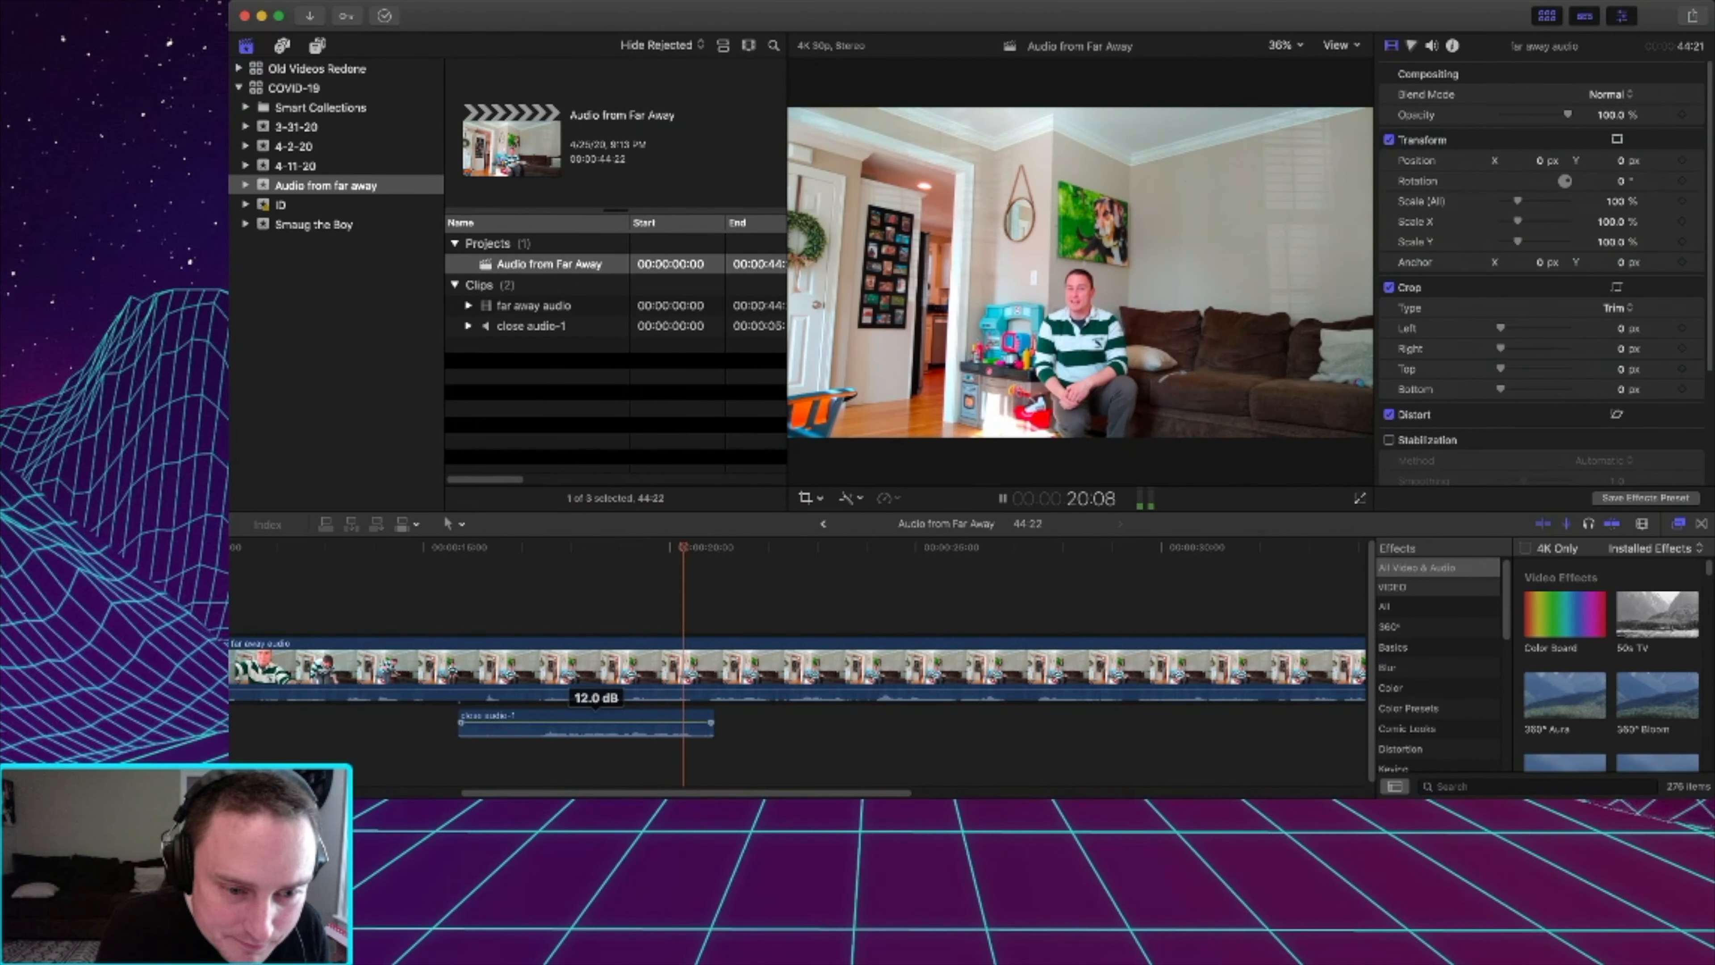
key(space)
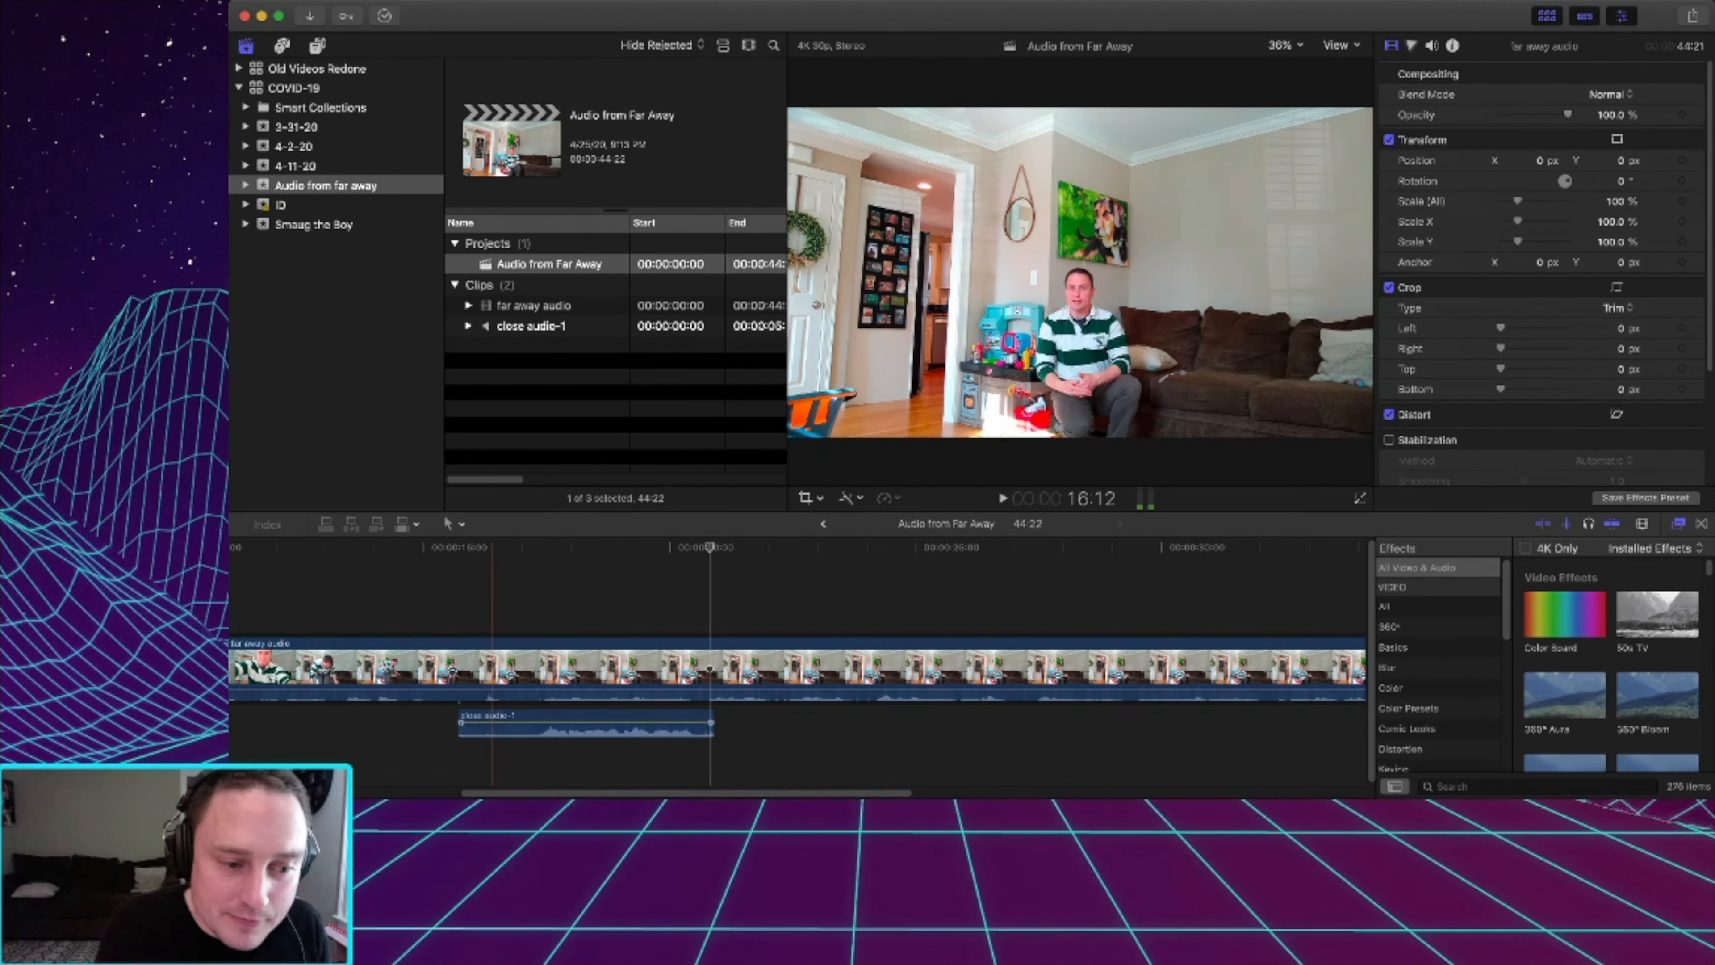
Trim the silent start off the close audio-1 clip, leaving a duration of about 3:43, and play it back.
drag(459, 723, 534, 722)
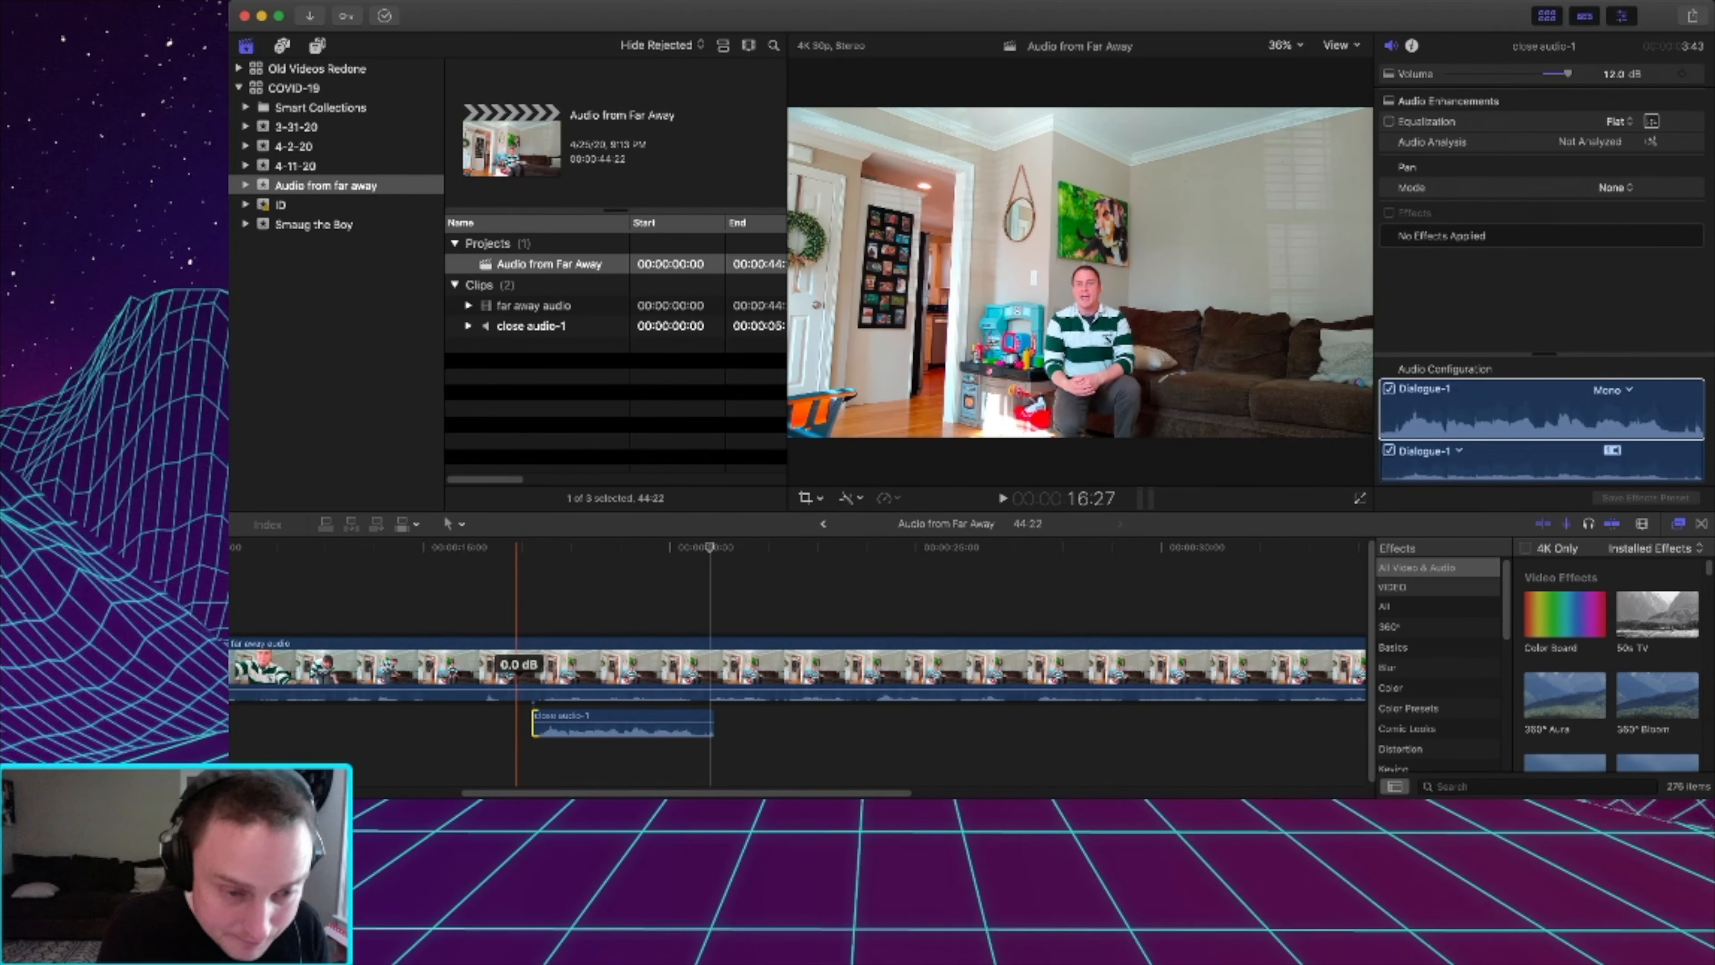
key(space)
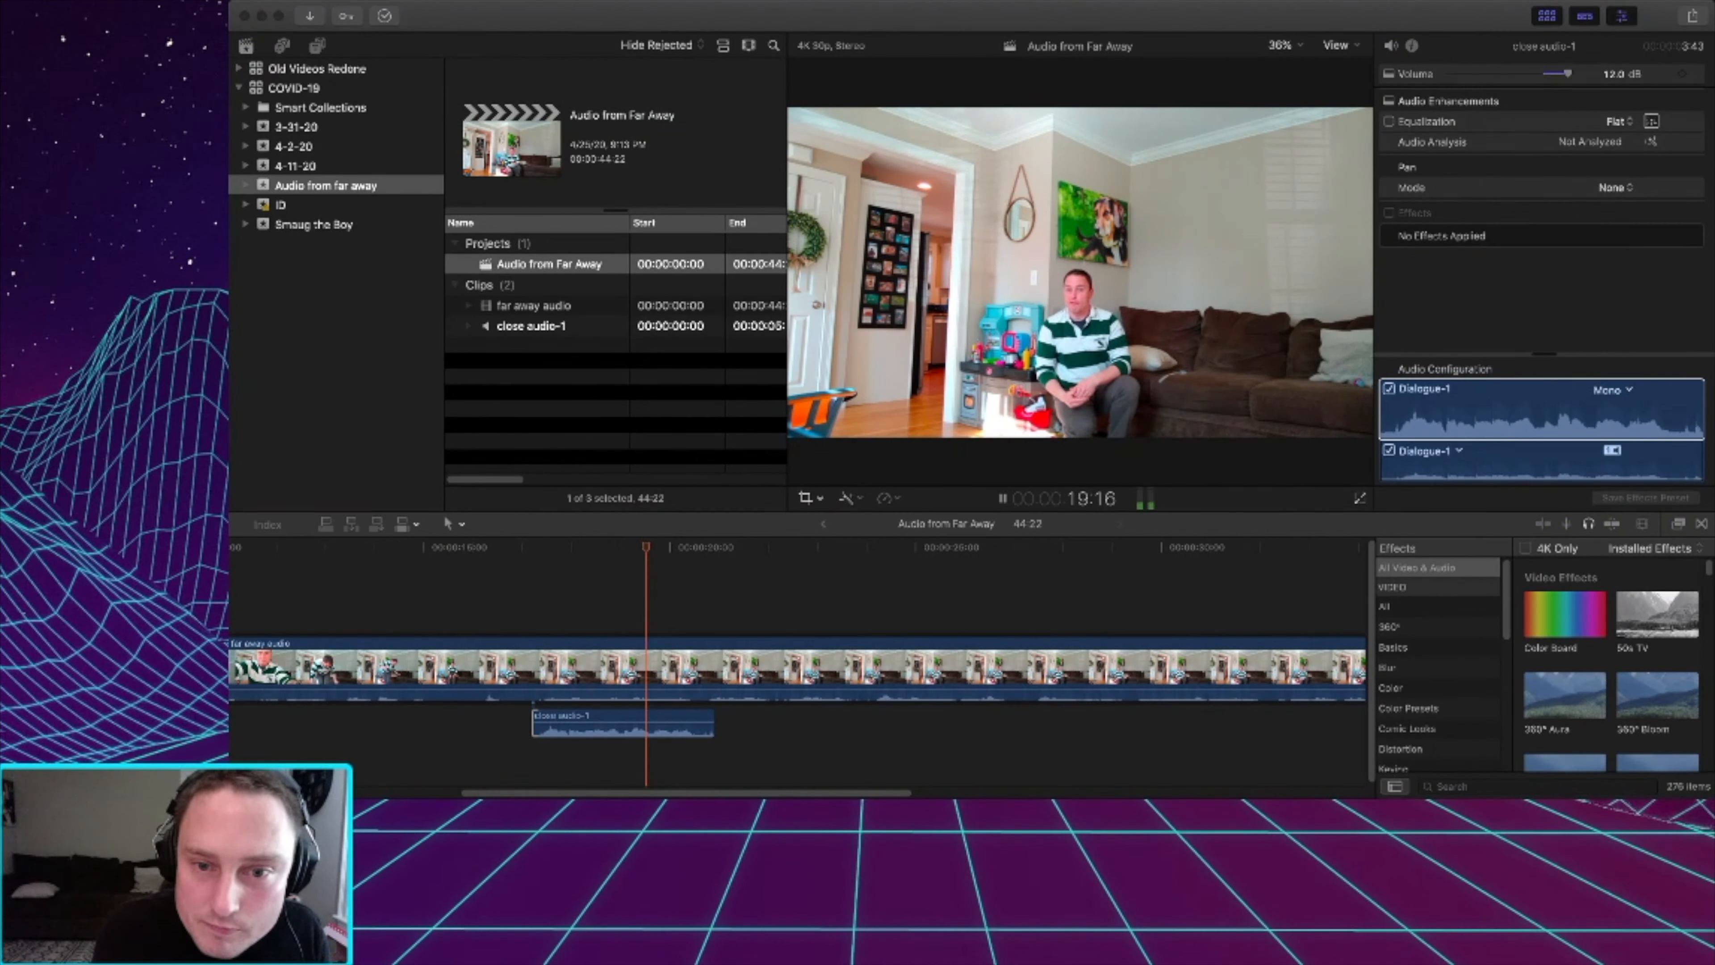
key(space)
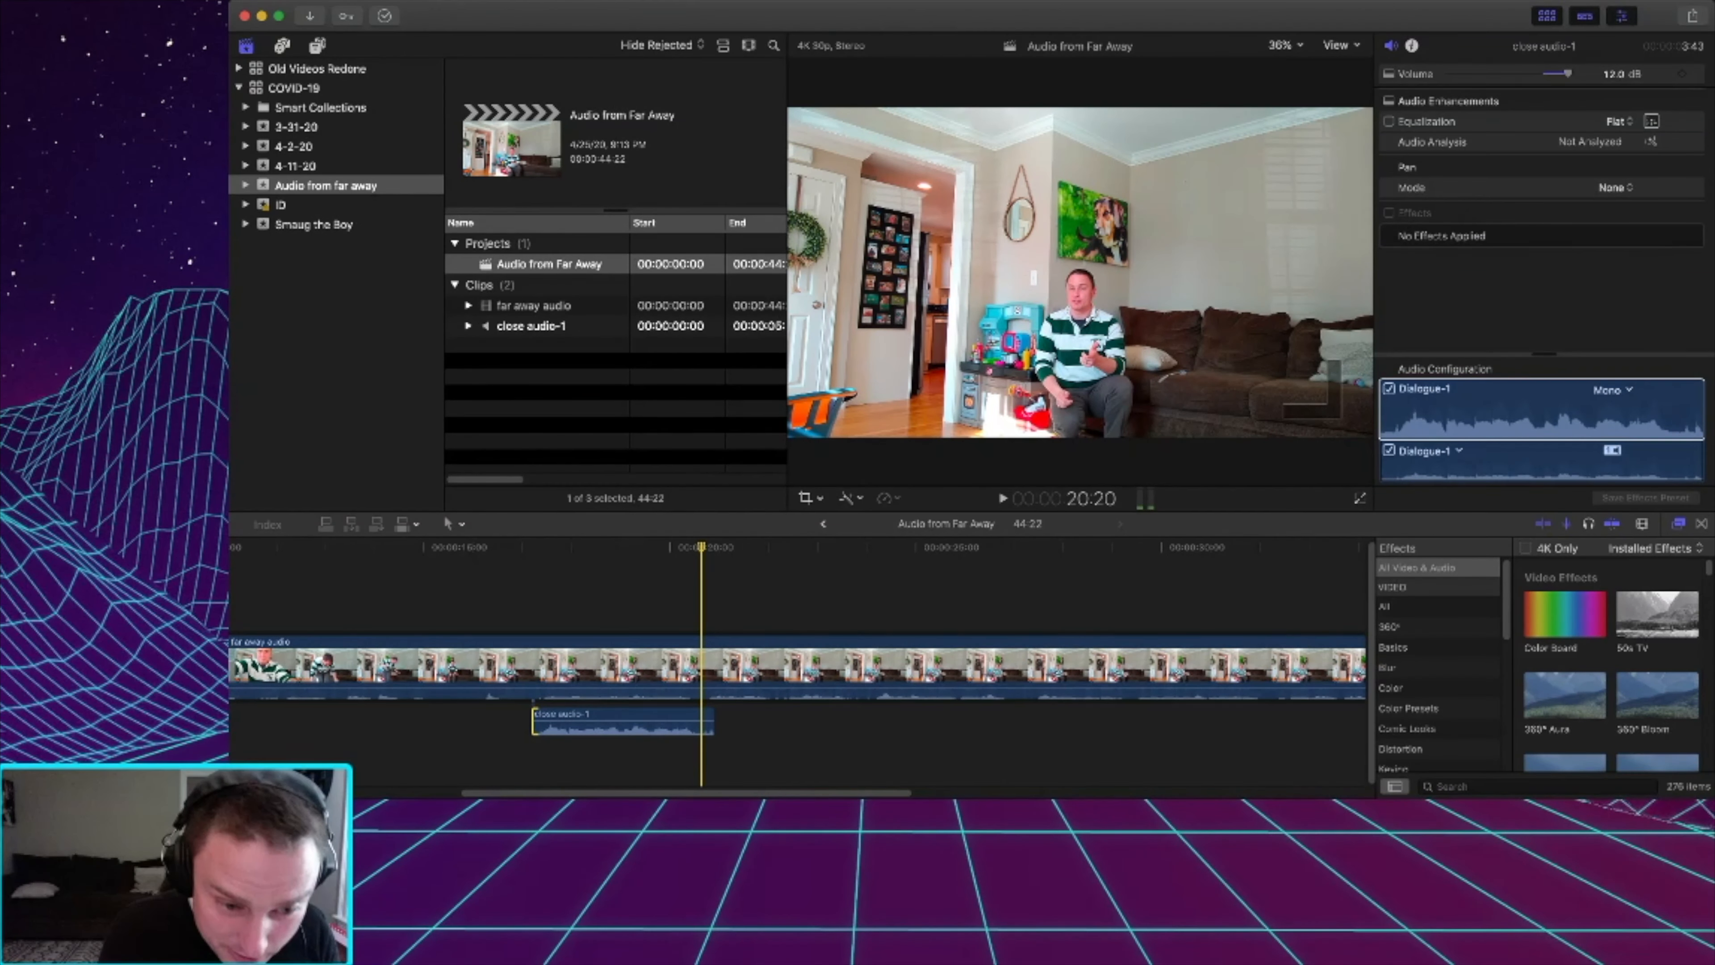
Add a pair of volume keyframes to far away audio around each end of close audio-1, and lower the level between the pairs.
mouse_move(707, 688)
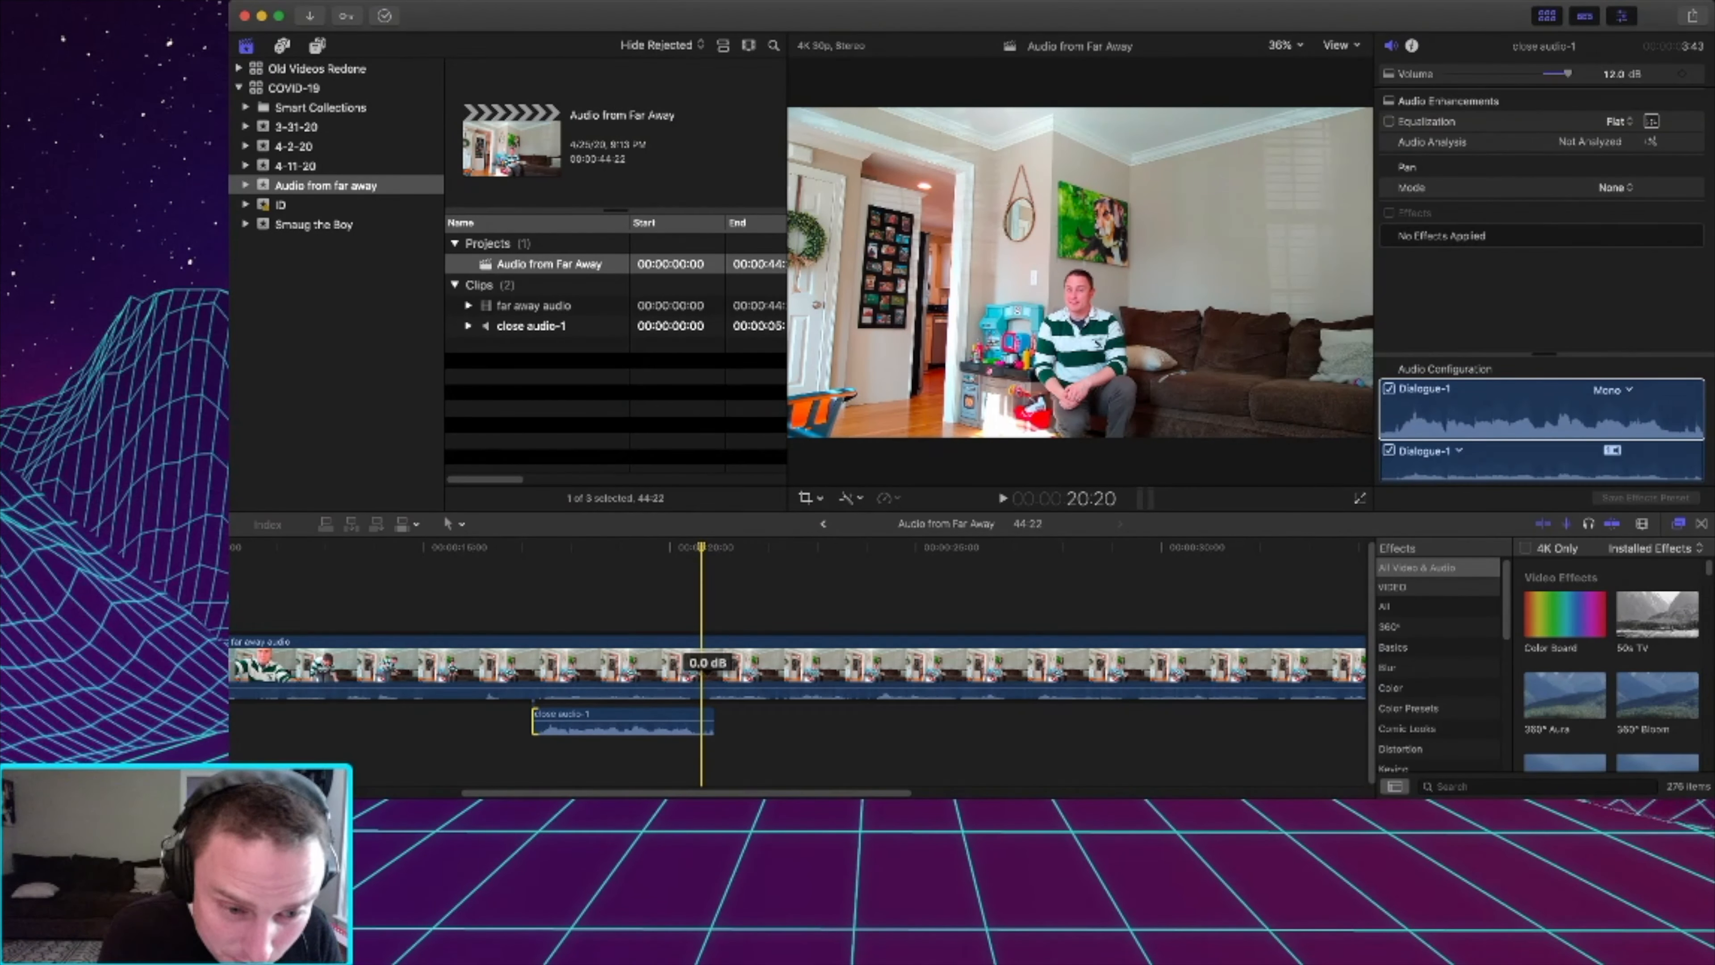
alt+click(707, 688)
alt+click(731, 687)
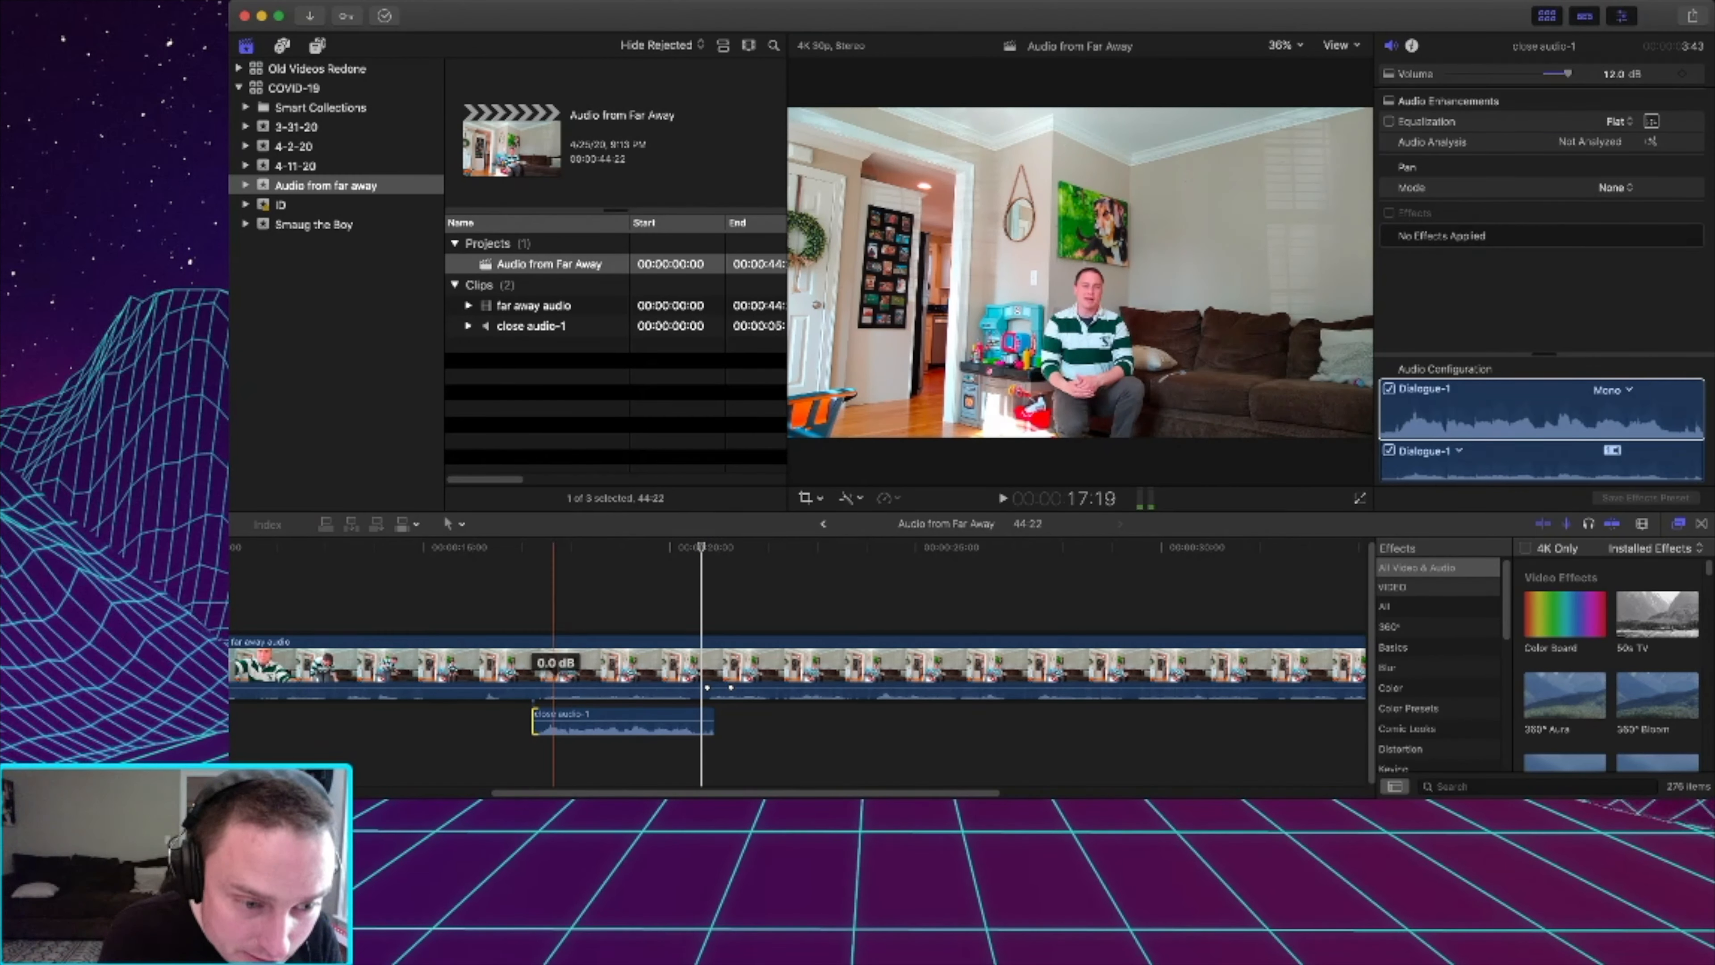
alt+click(535, 688)
alt+click(508, 688)
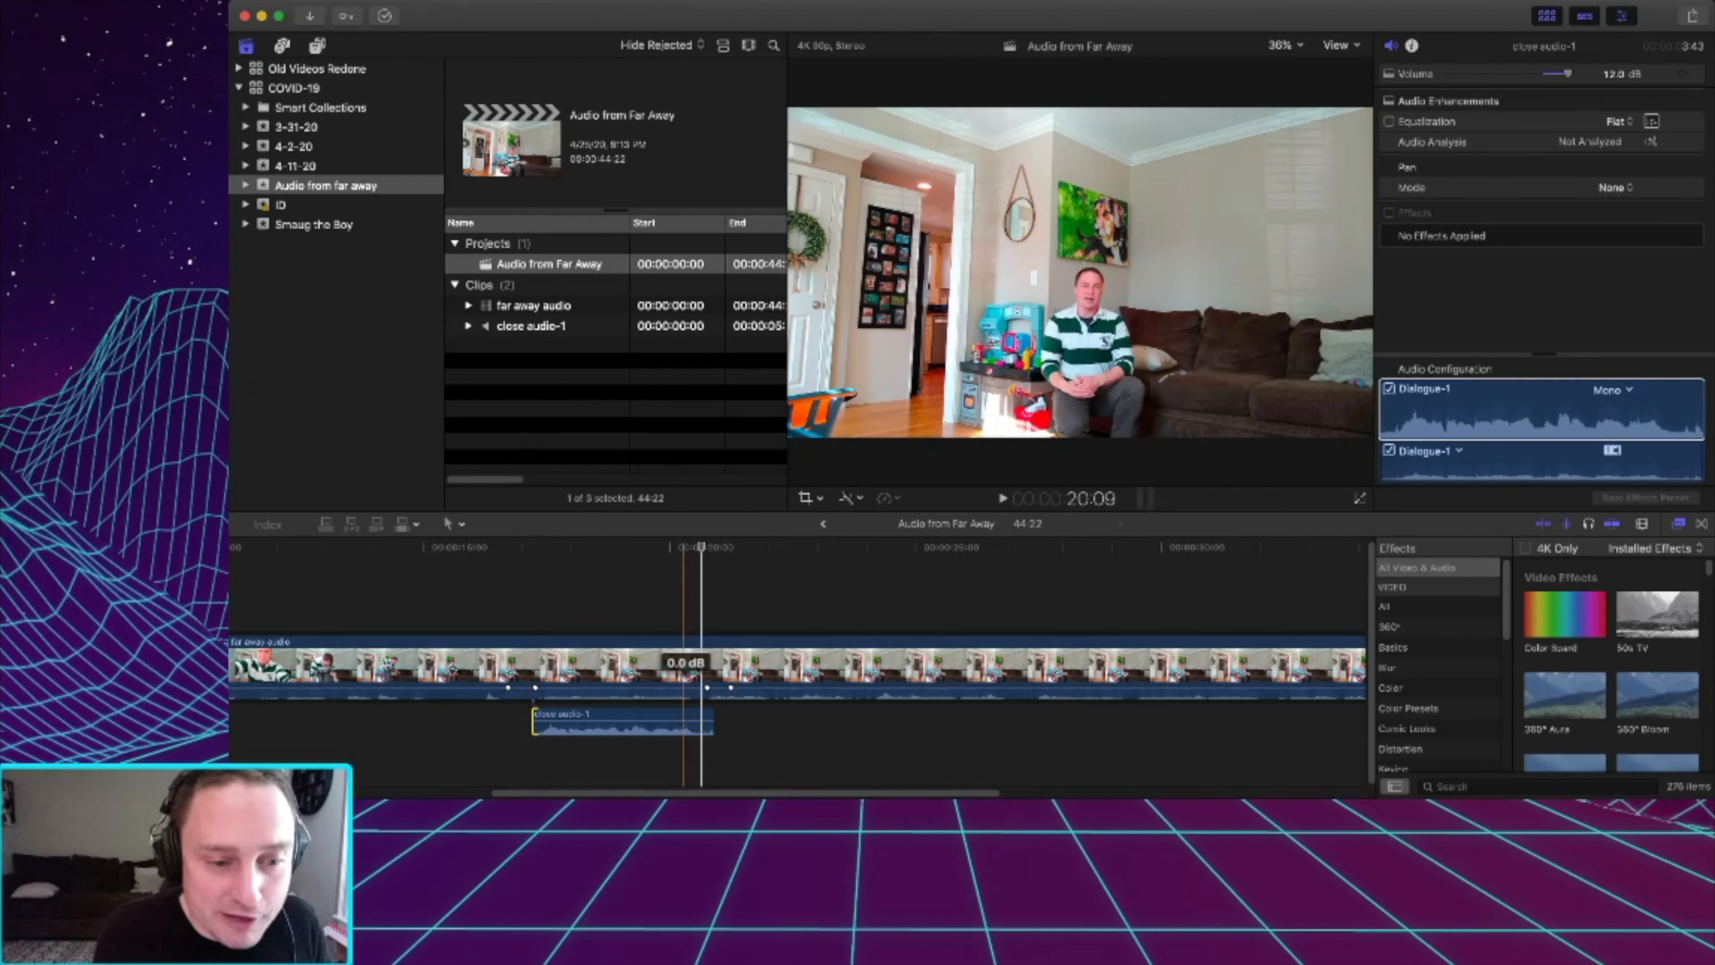
drag(630, 687, 627, 695)
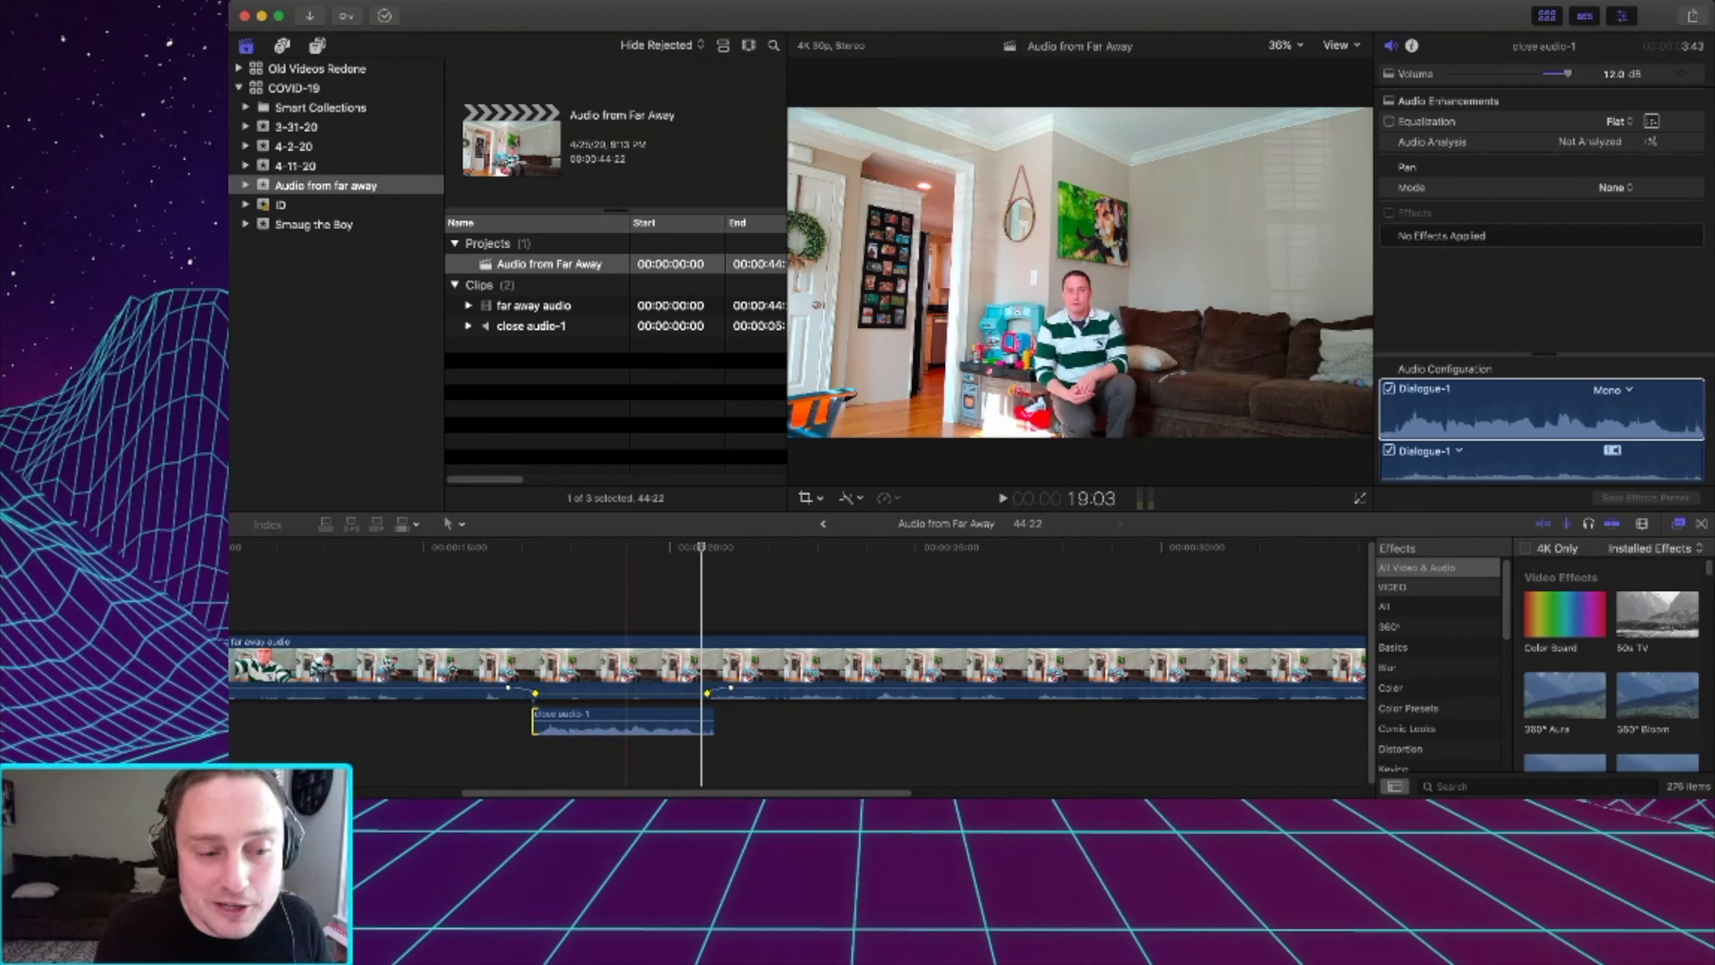
key(space)
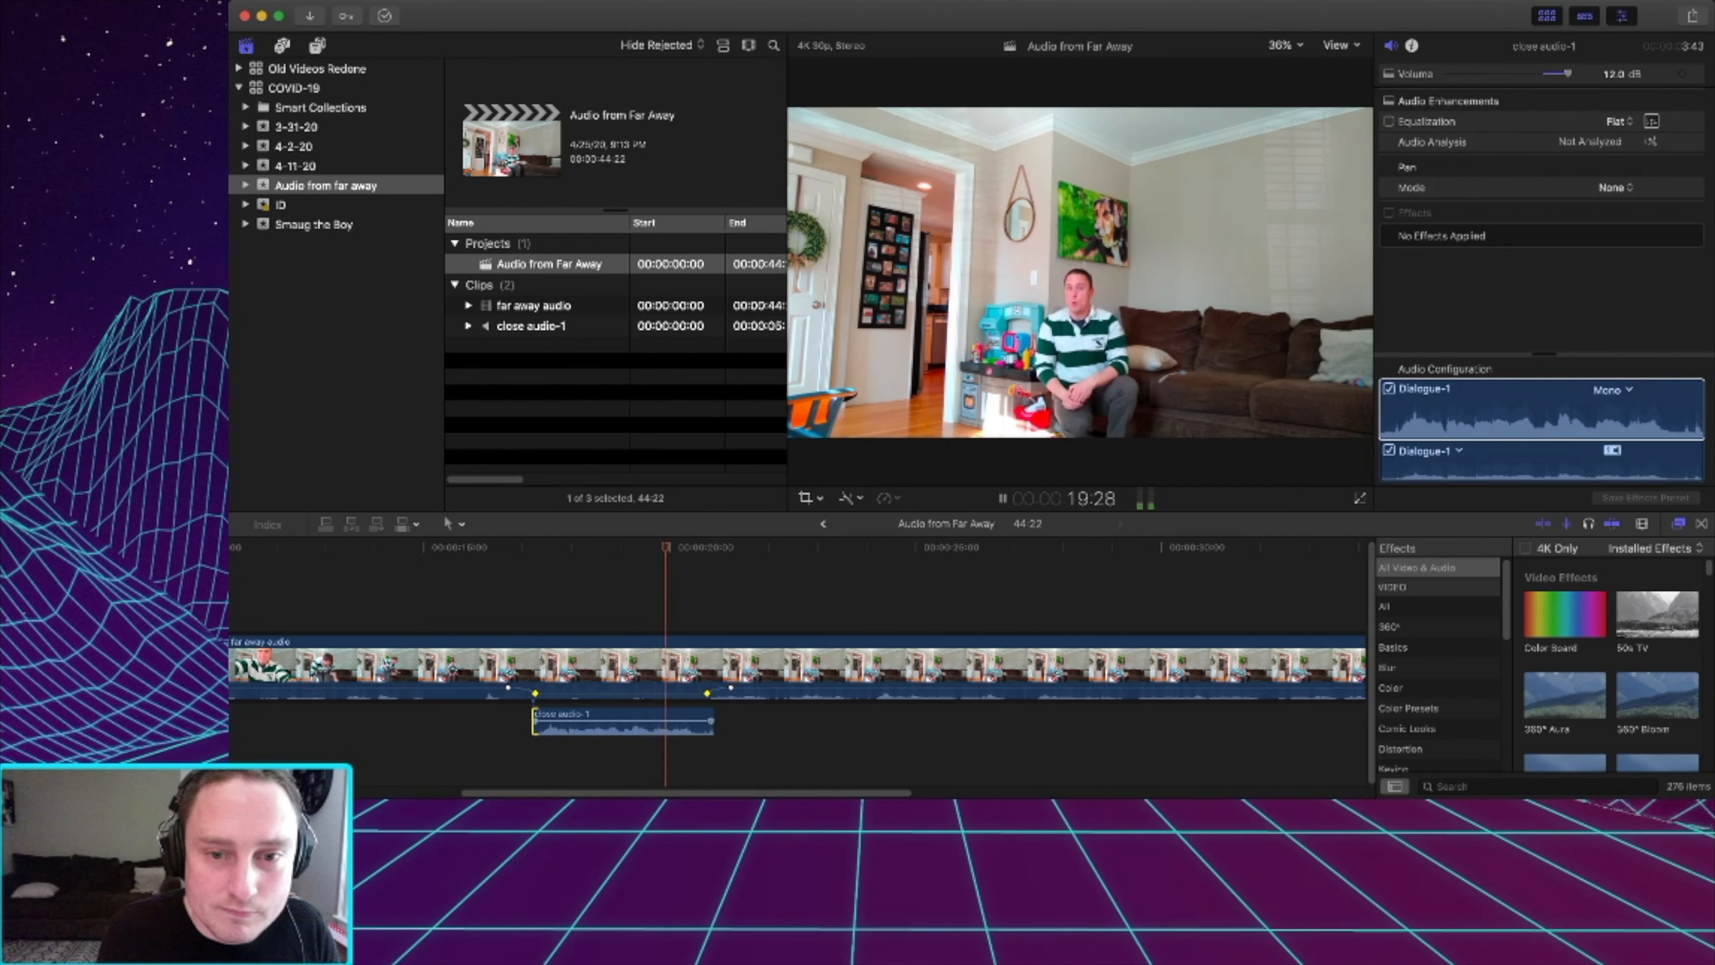
Add a short fade-in and a short fade-out to the close audio-1 clip and fine-tune the fades.
drag(535, 721, 548, 721)
key(space)
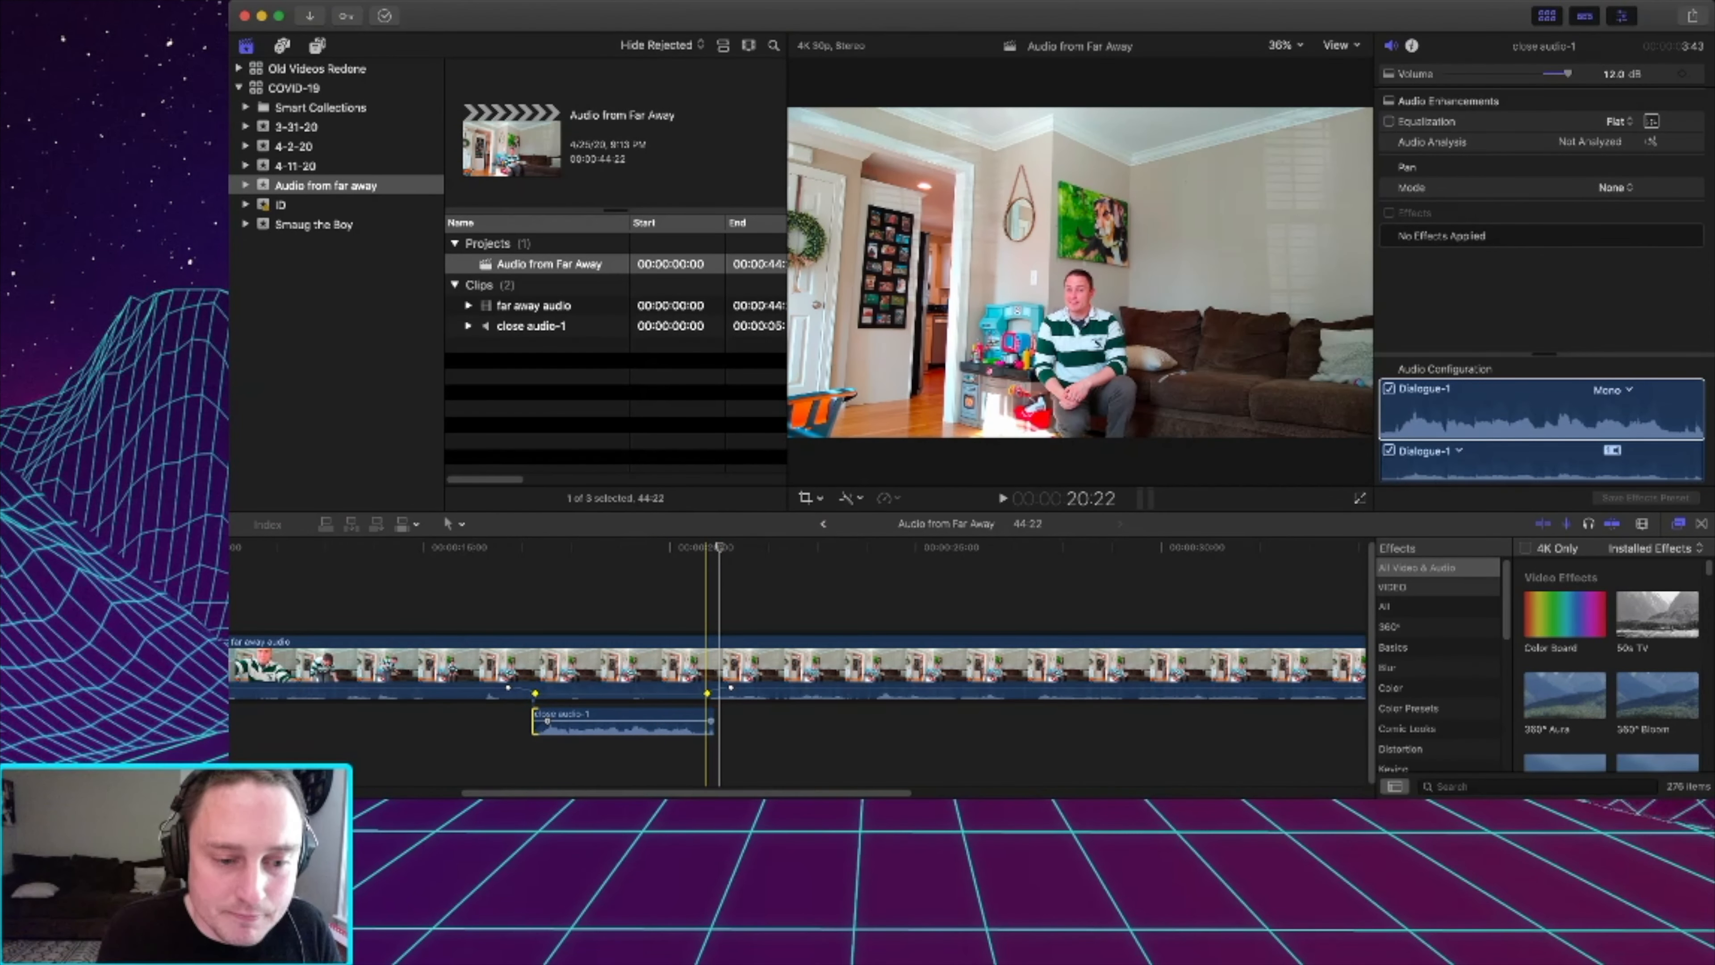
drag(711, 721, 697, 721)
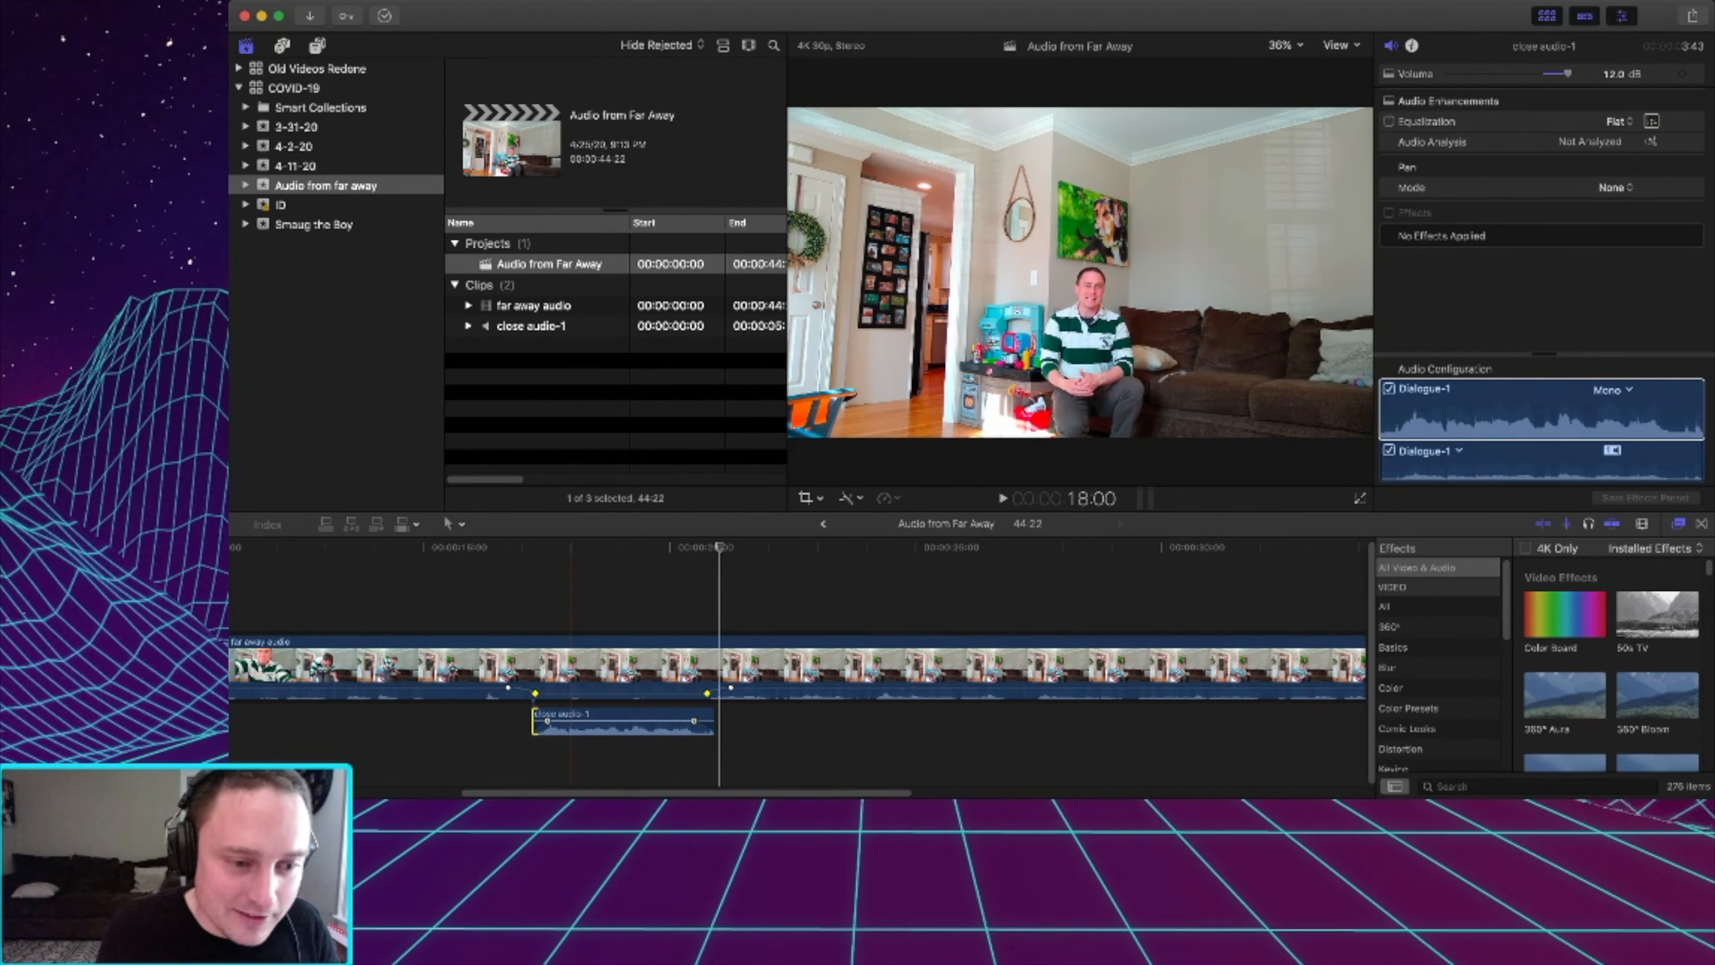
click(549, 721)
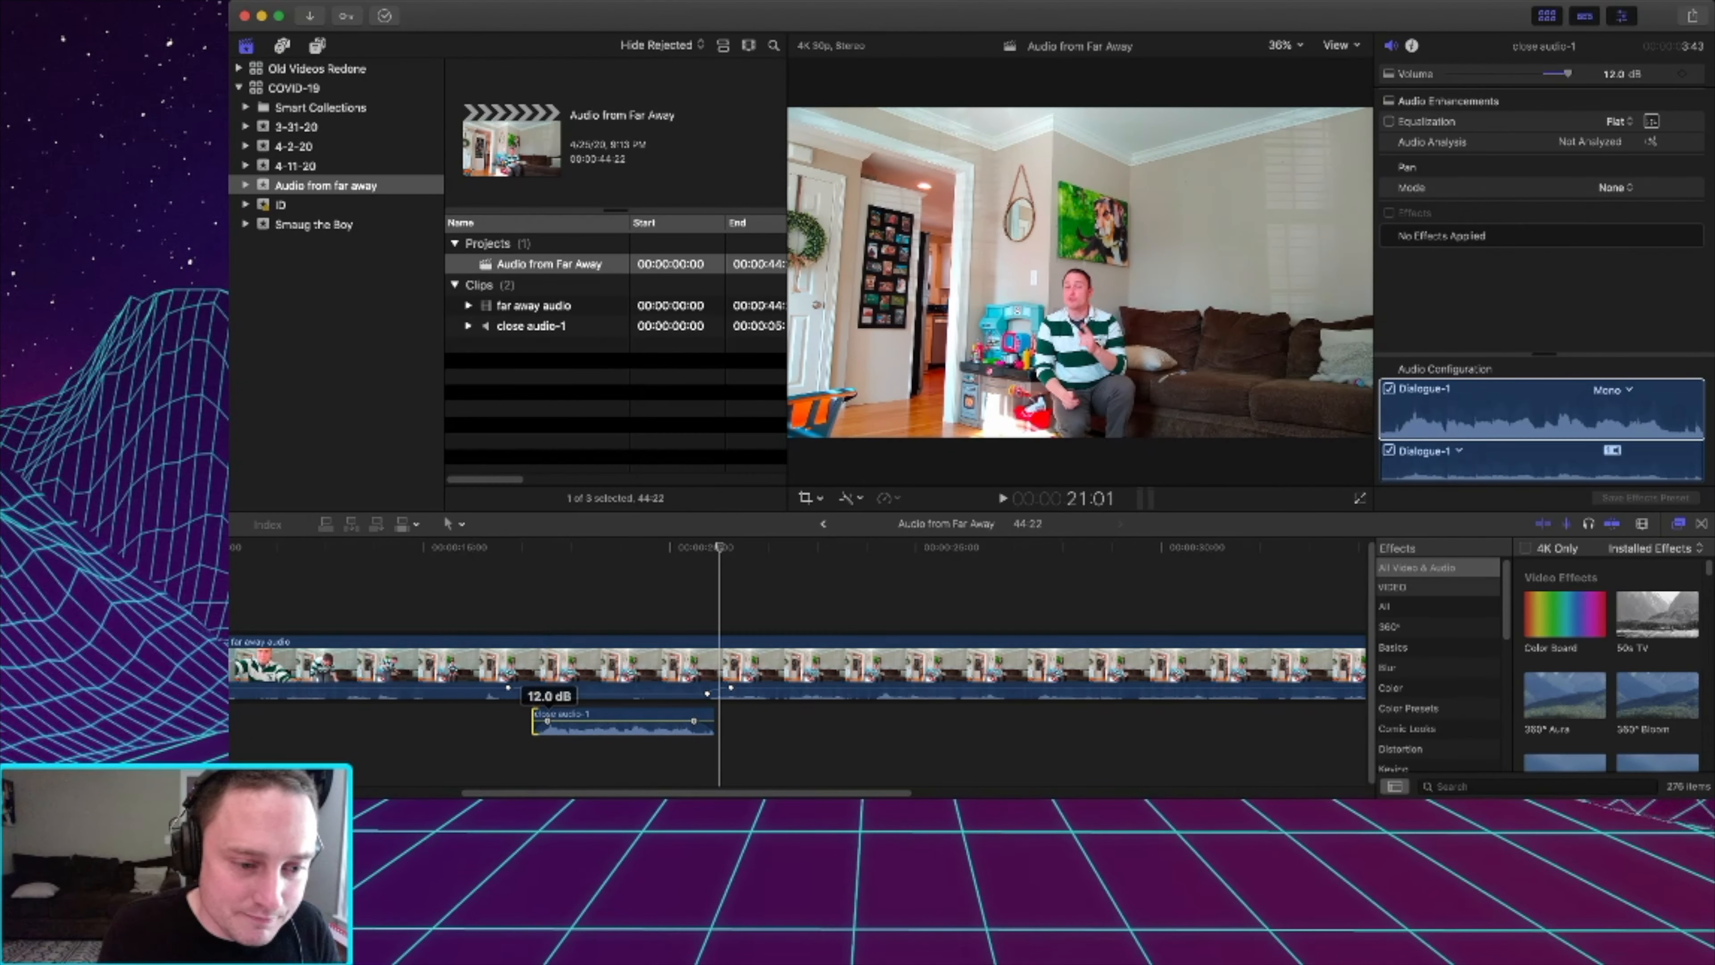
click(507, 742)
drag(547, 721, 549, 721)
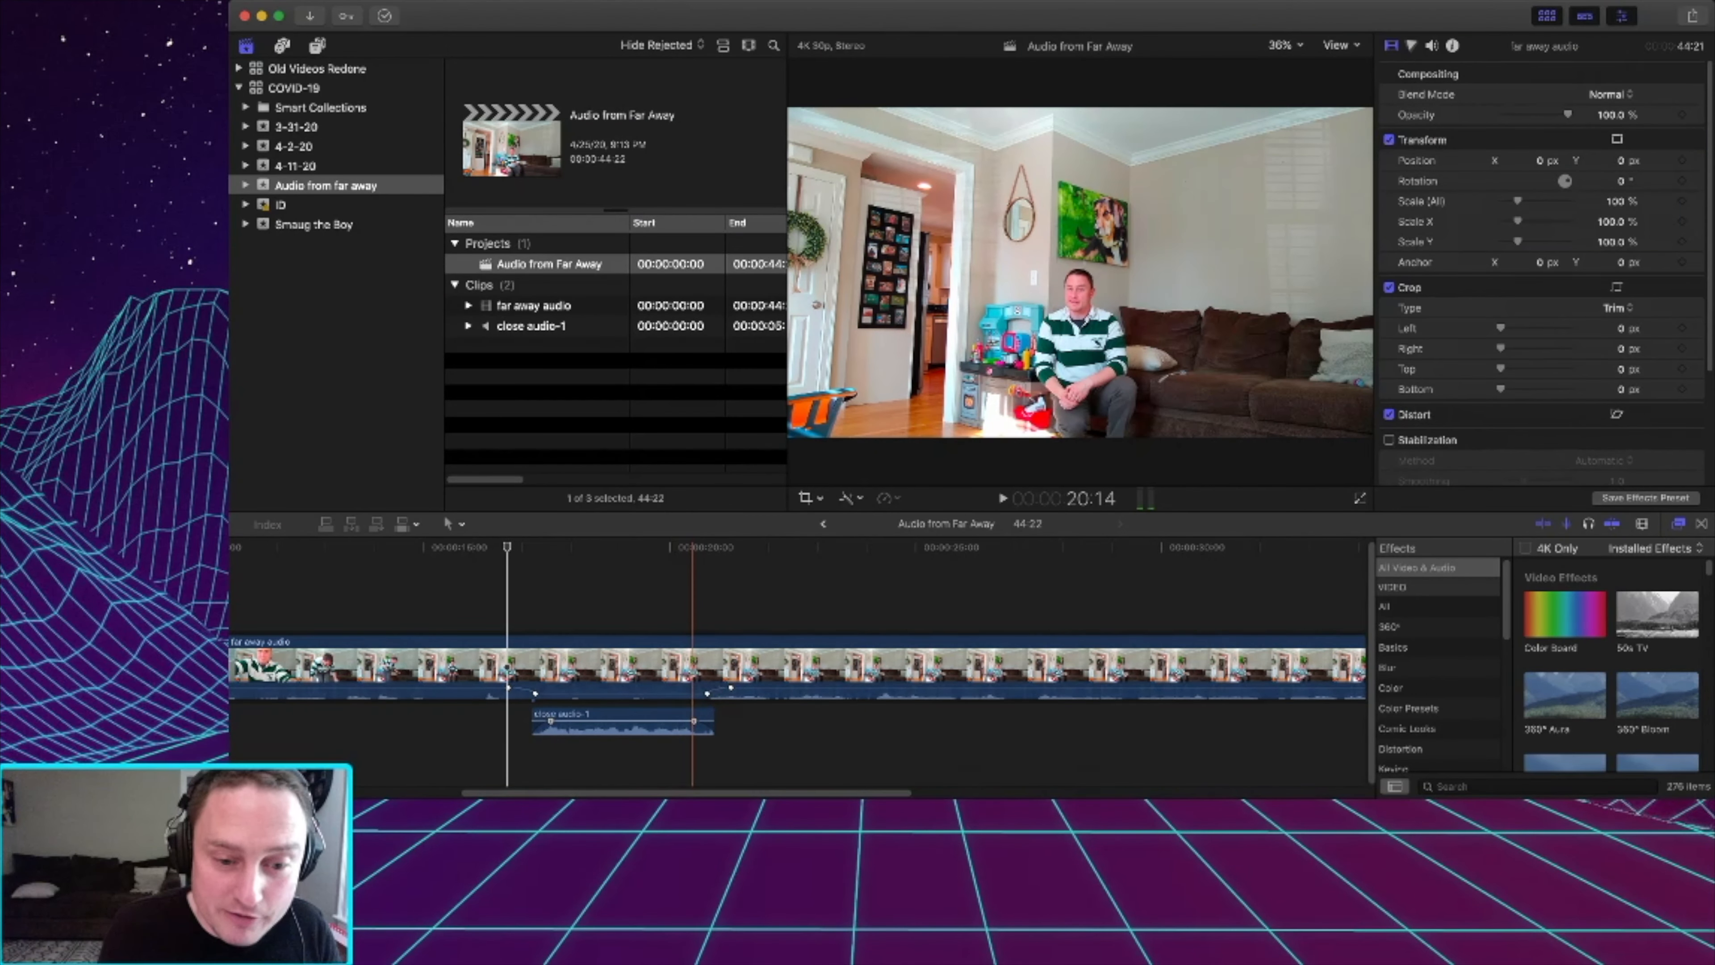
drag(694, 721, 694, 721)
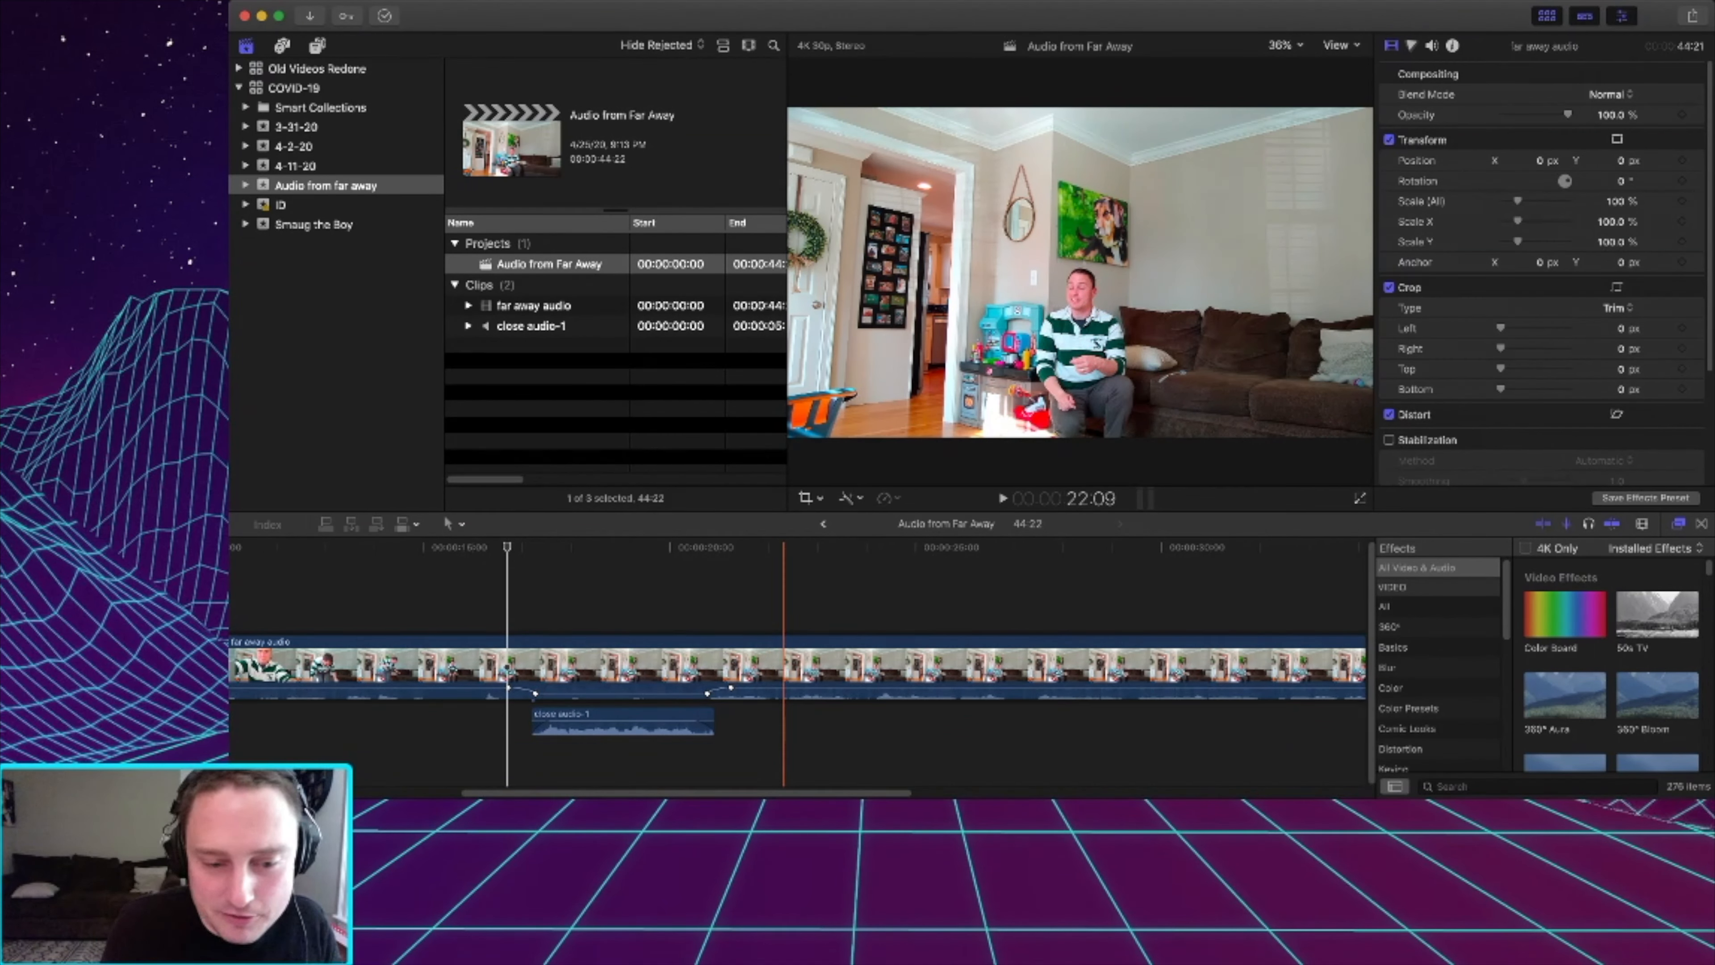
Detach the audio from the far away audio clip and play back the transition around close audio-1.
key(ctrl+shift+s)
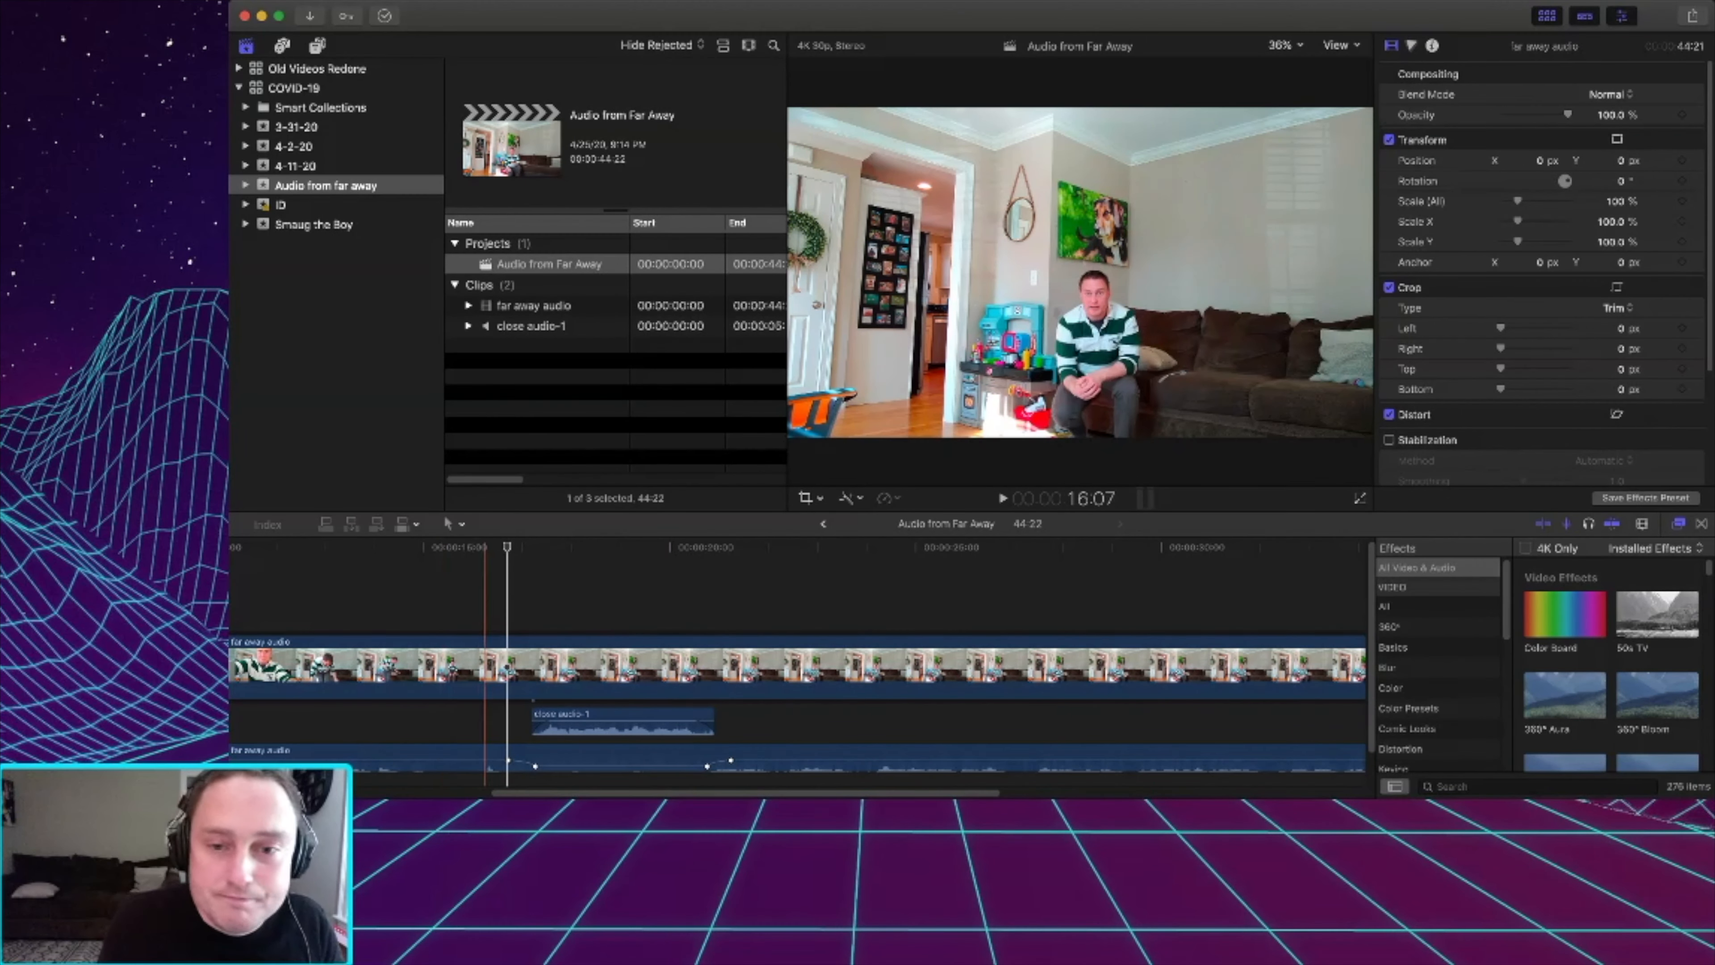
key(space)
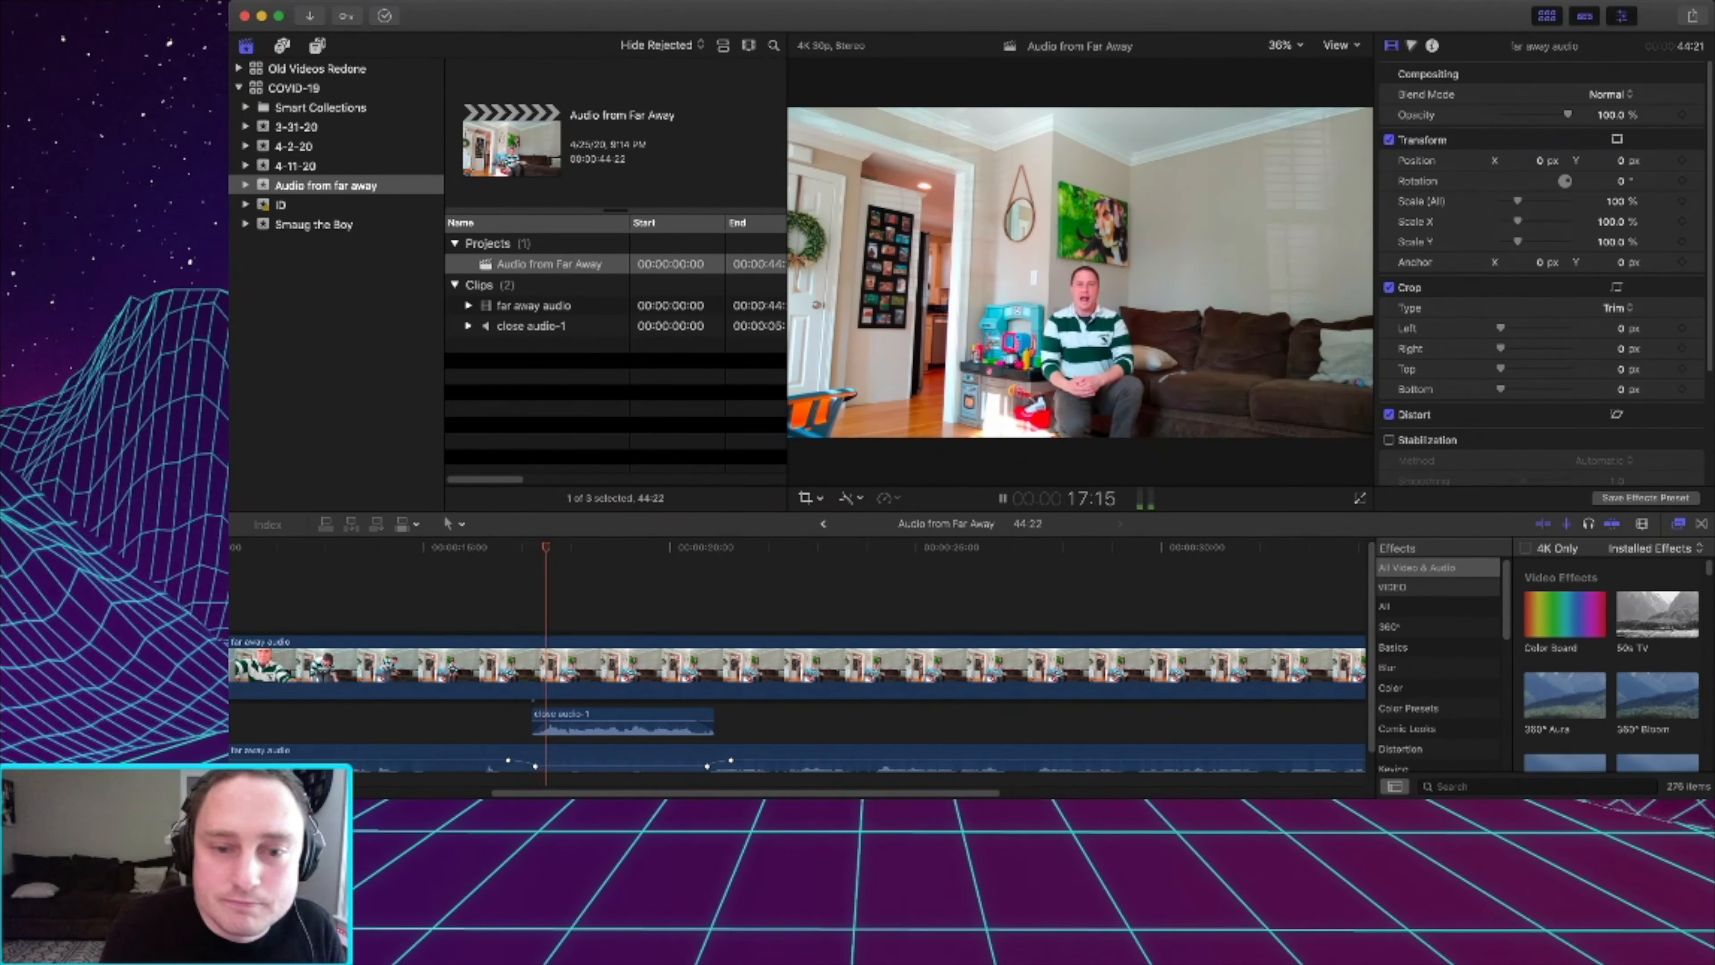
scroll(797, 665, down, 2)
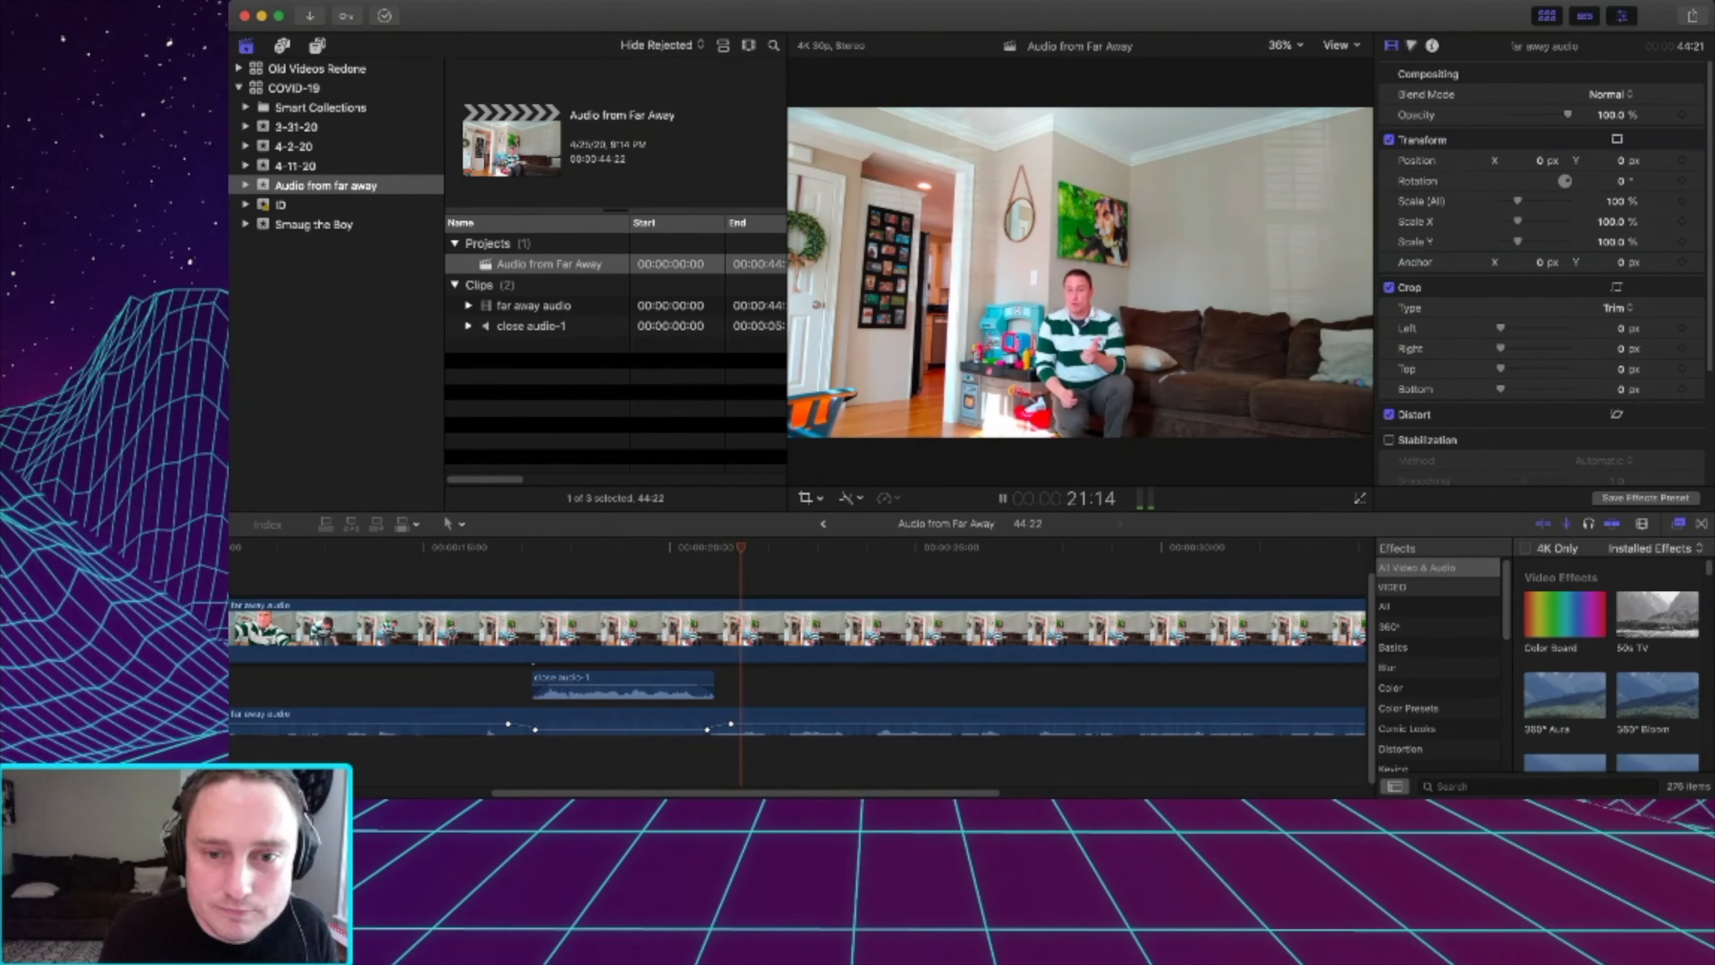
key(space)
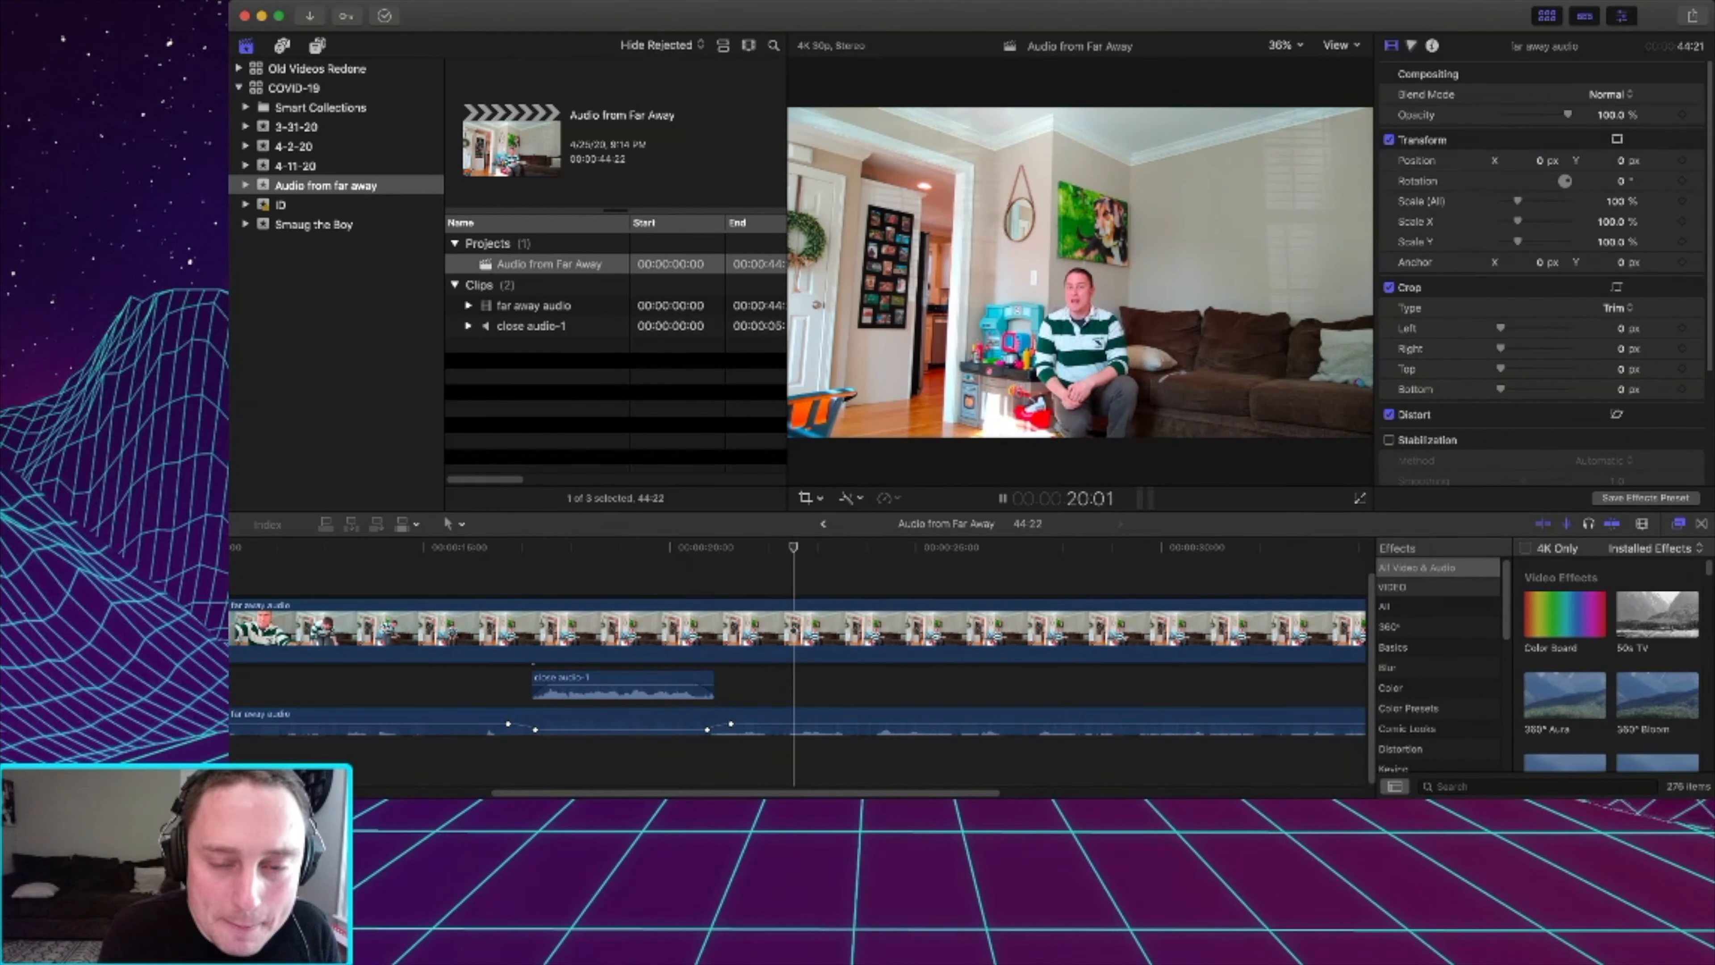
key(space)
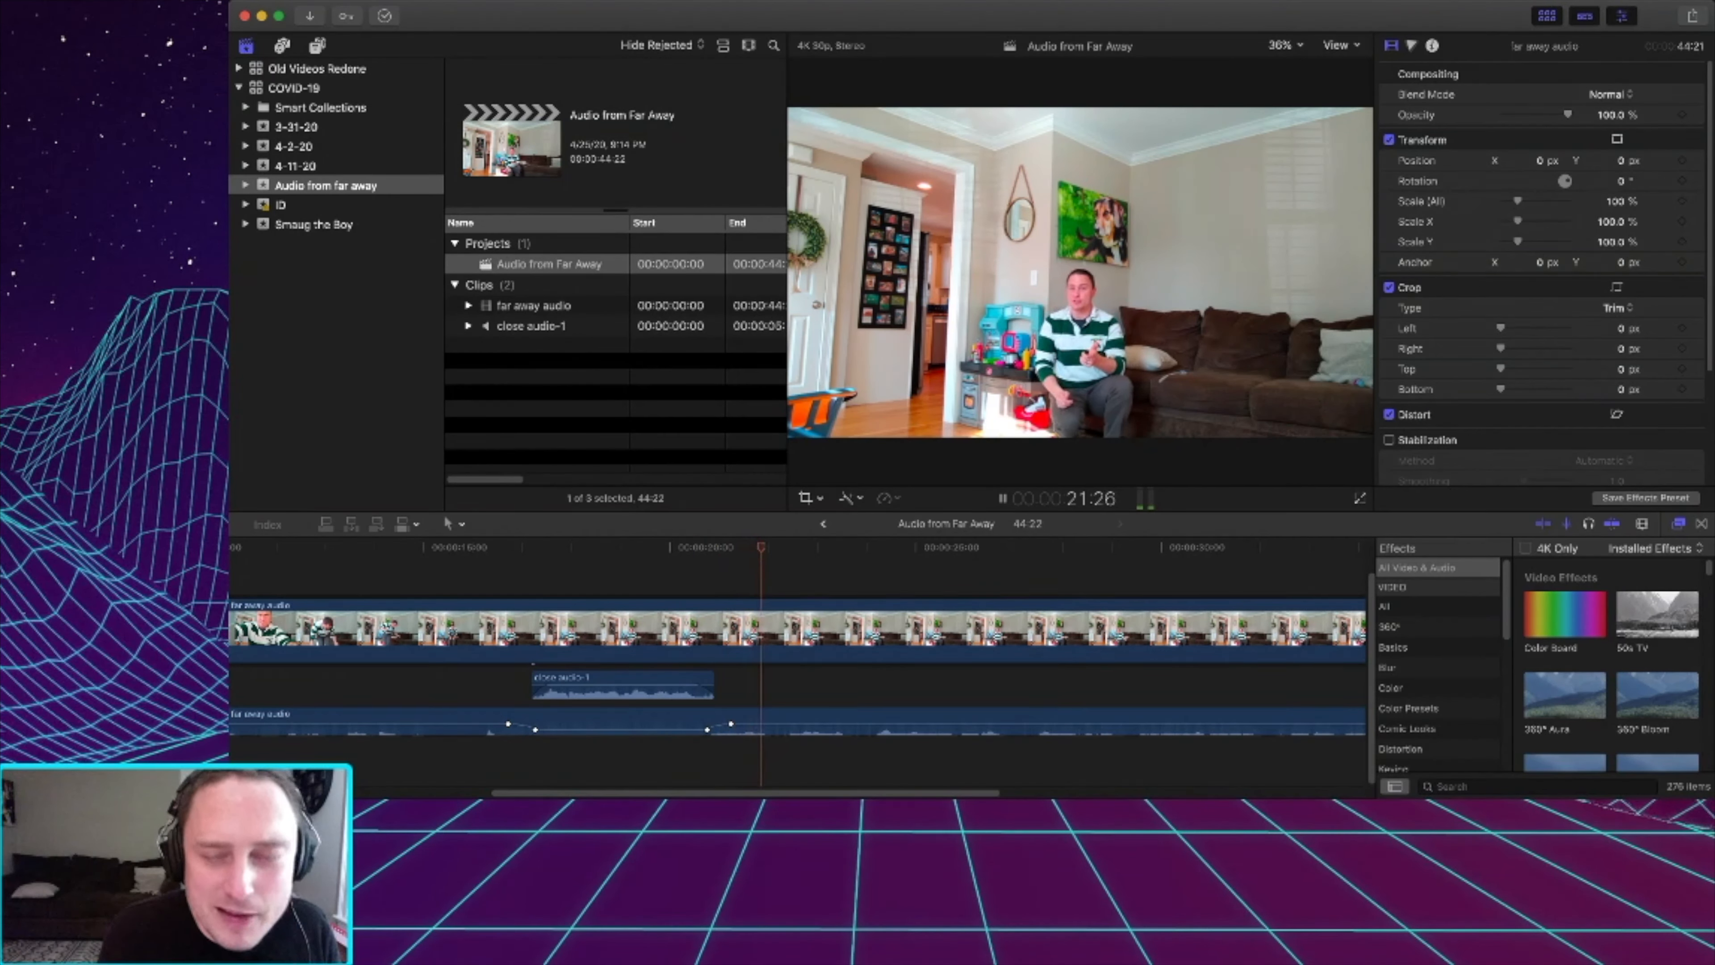
key(space)
Record a second voiceover clip, close audio-2, from about 20:22 near the end of close audio-1, and play it back.
drag(777, 547, 707, 547)
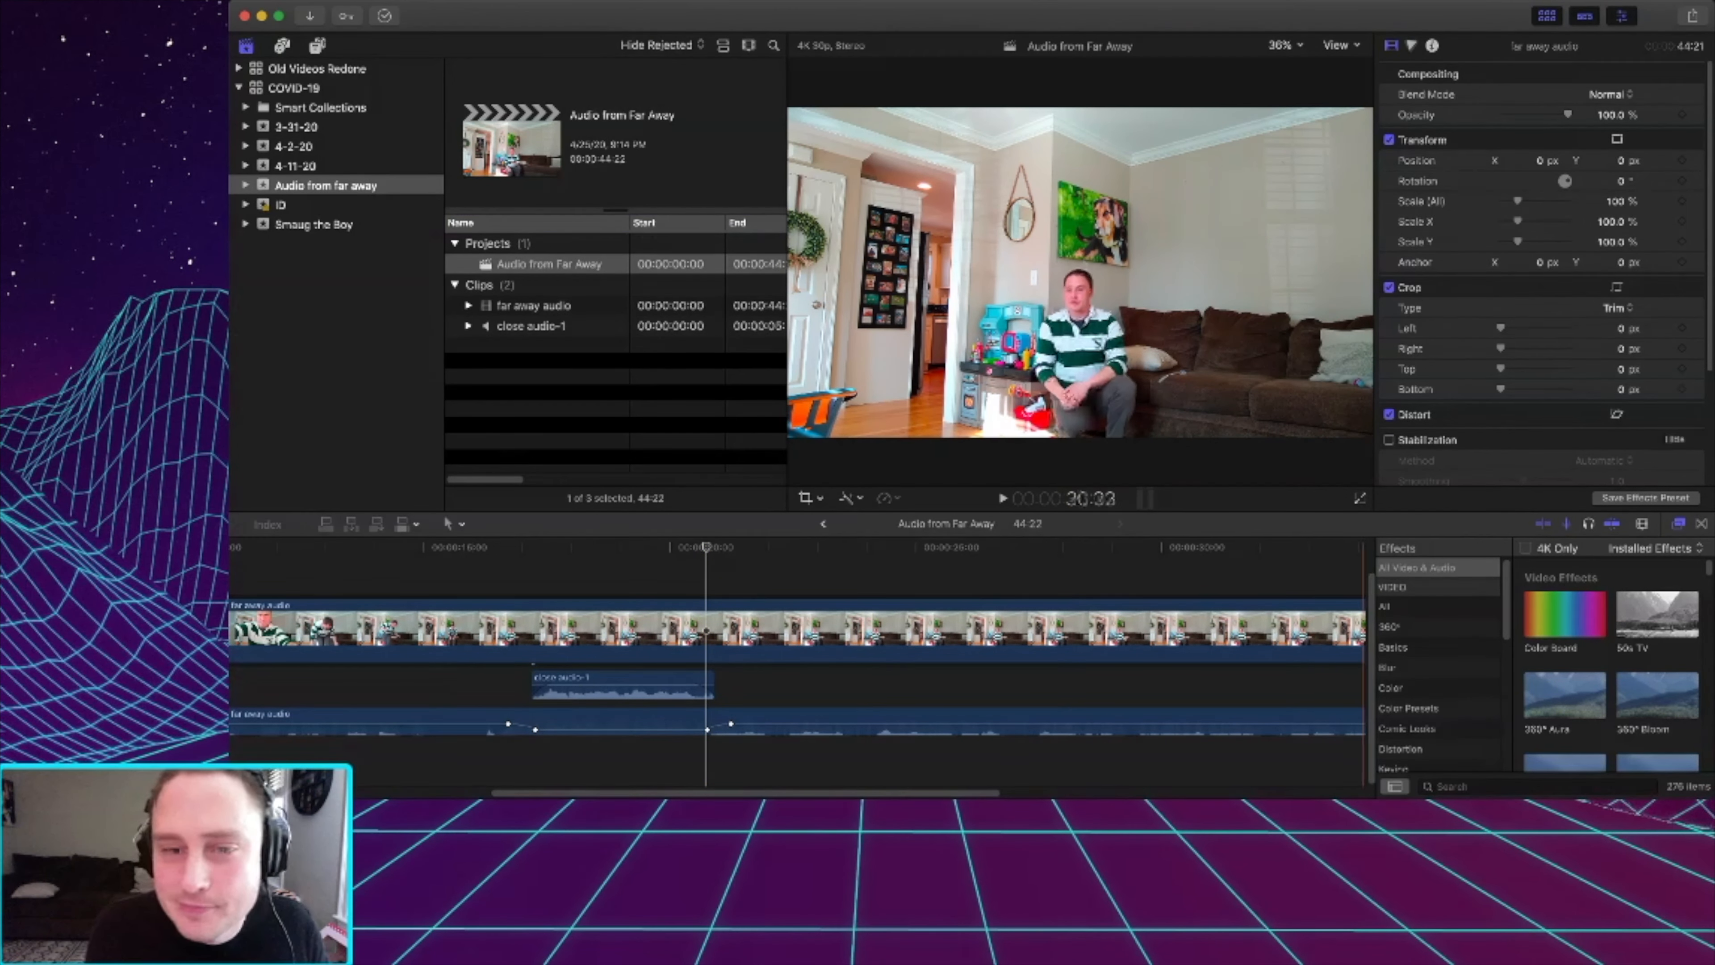
key(super+Tab)
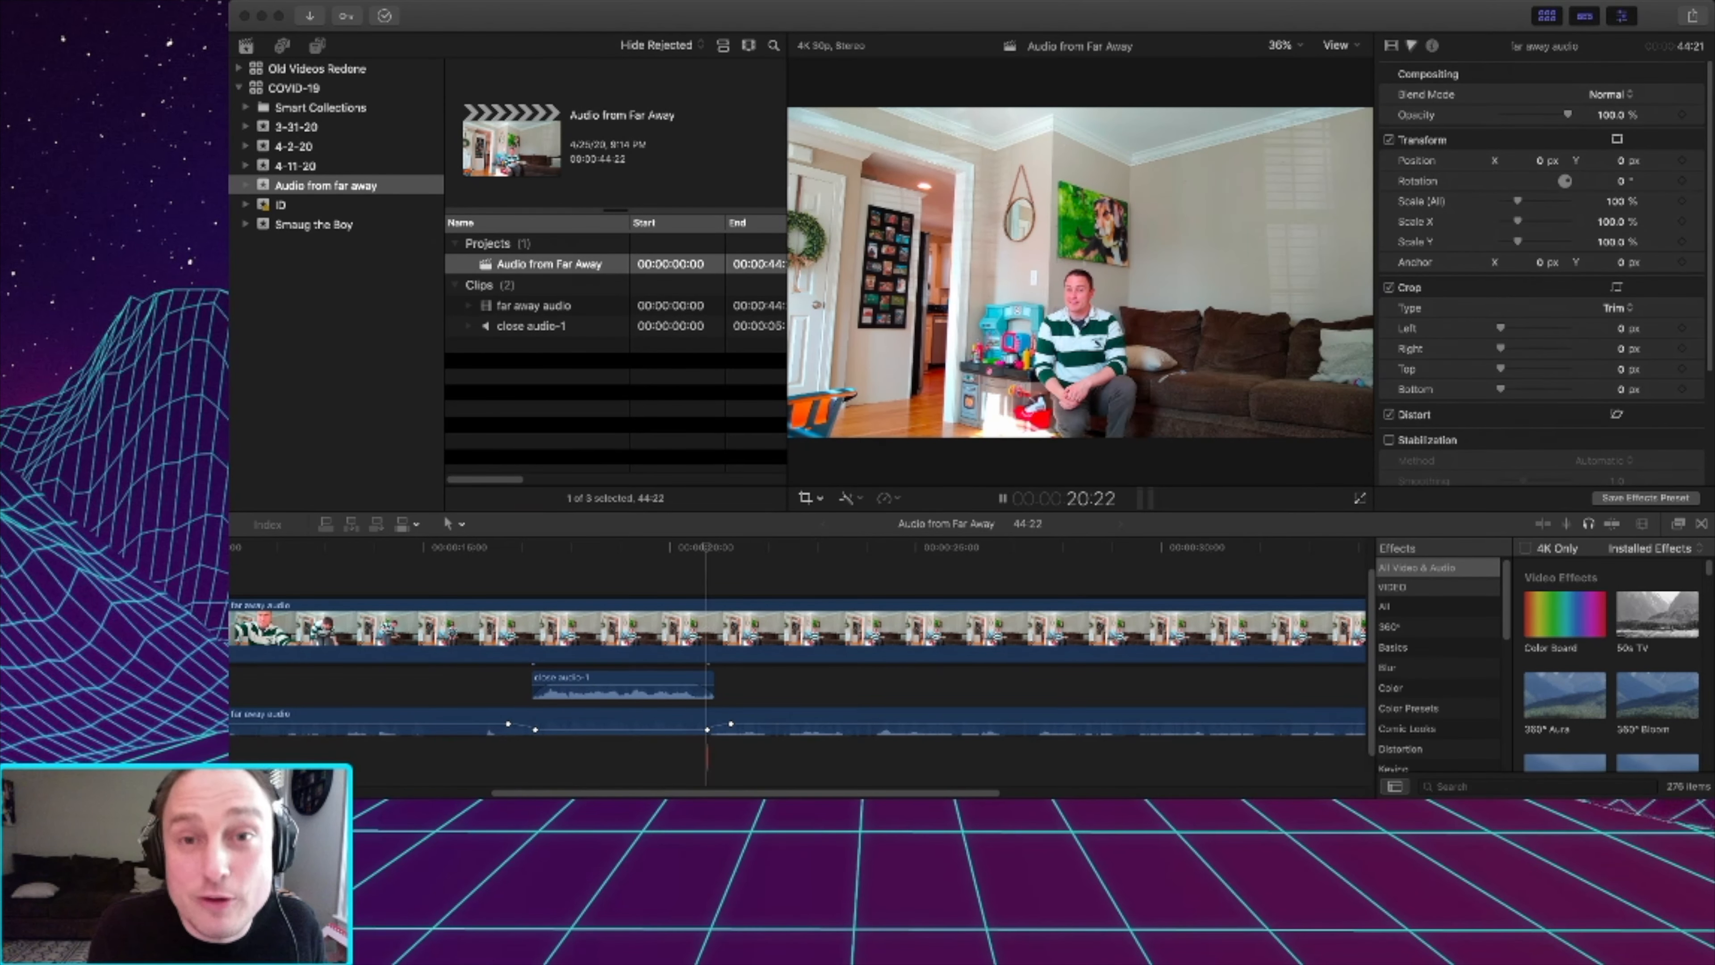
key(alt+shift+a)
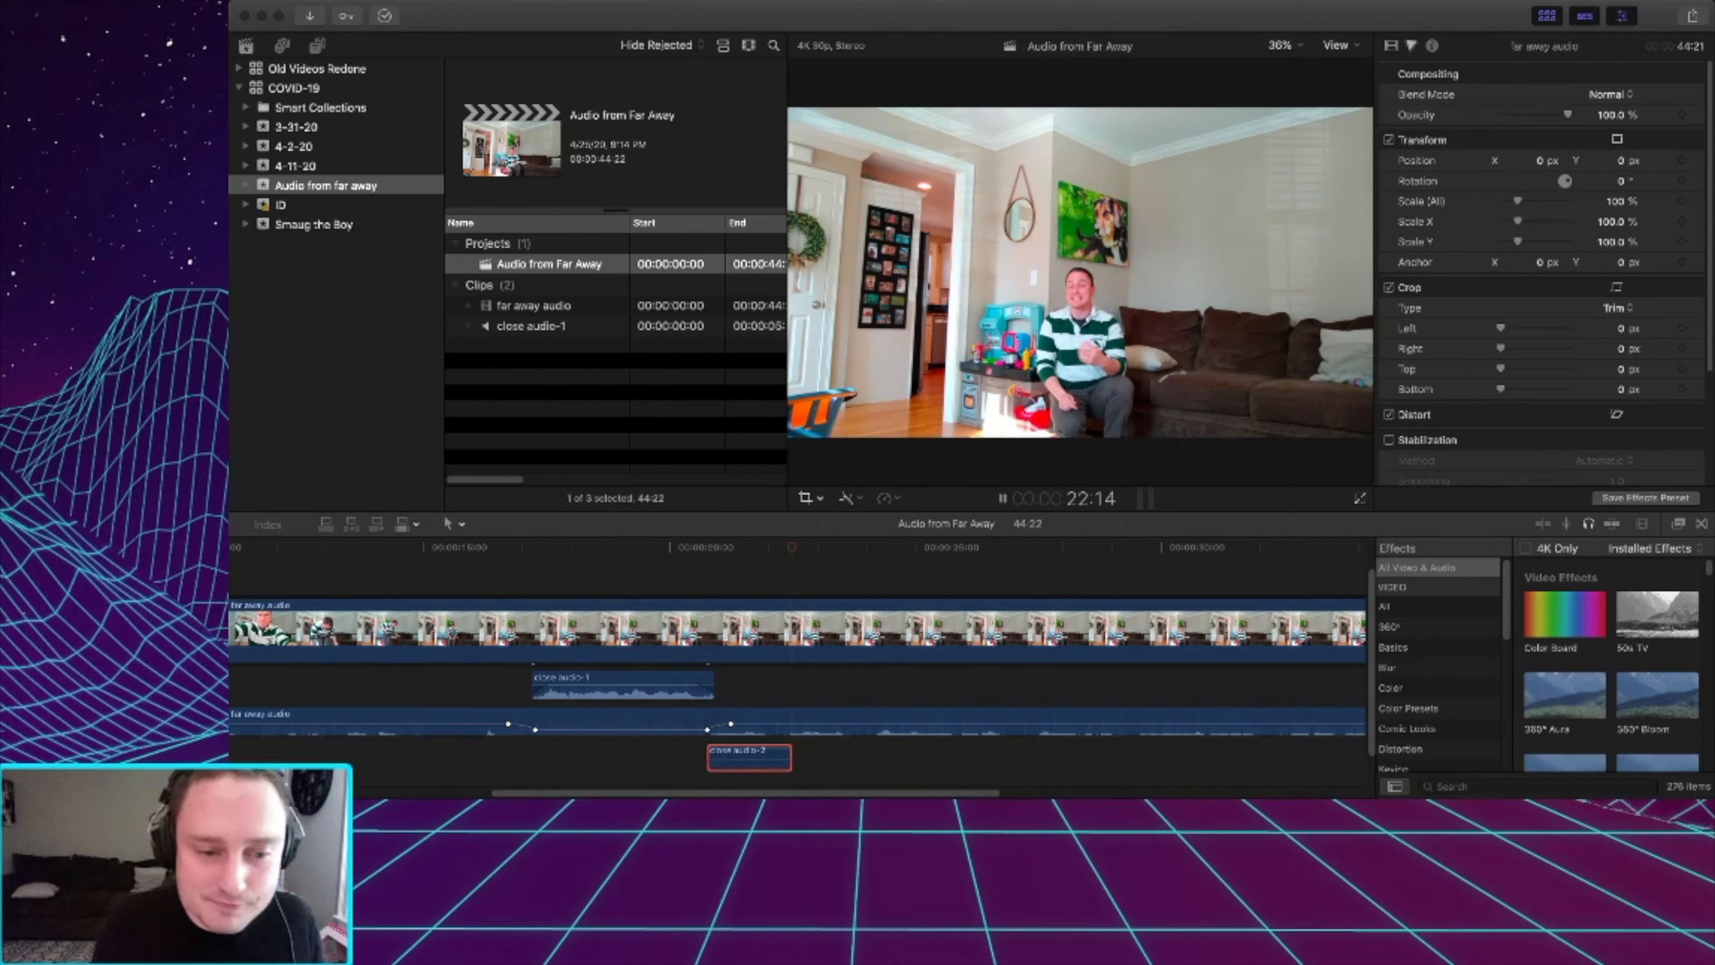
key(alt+shift+a)
key(space)
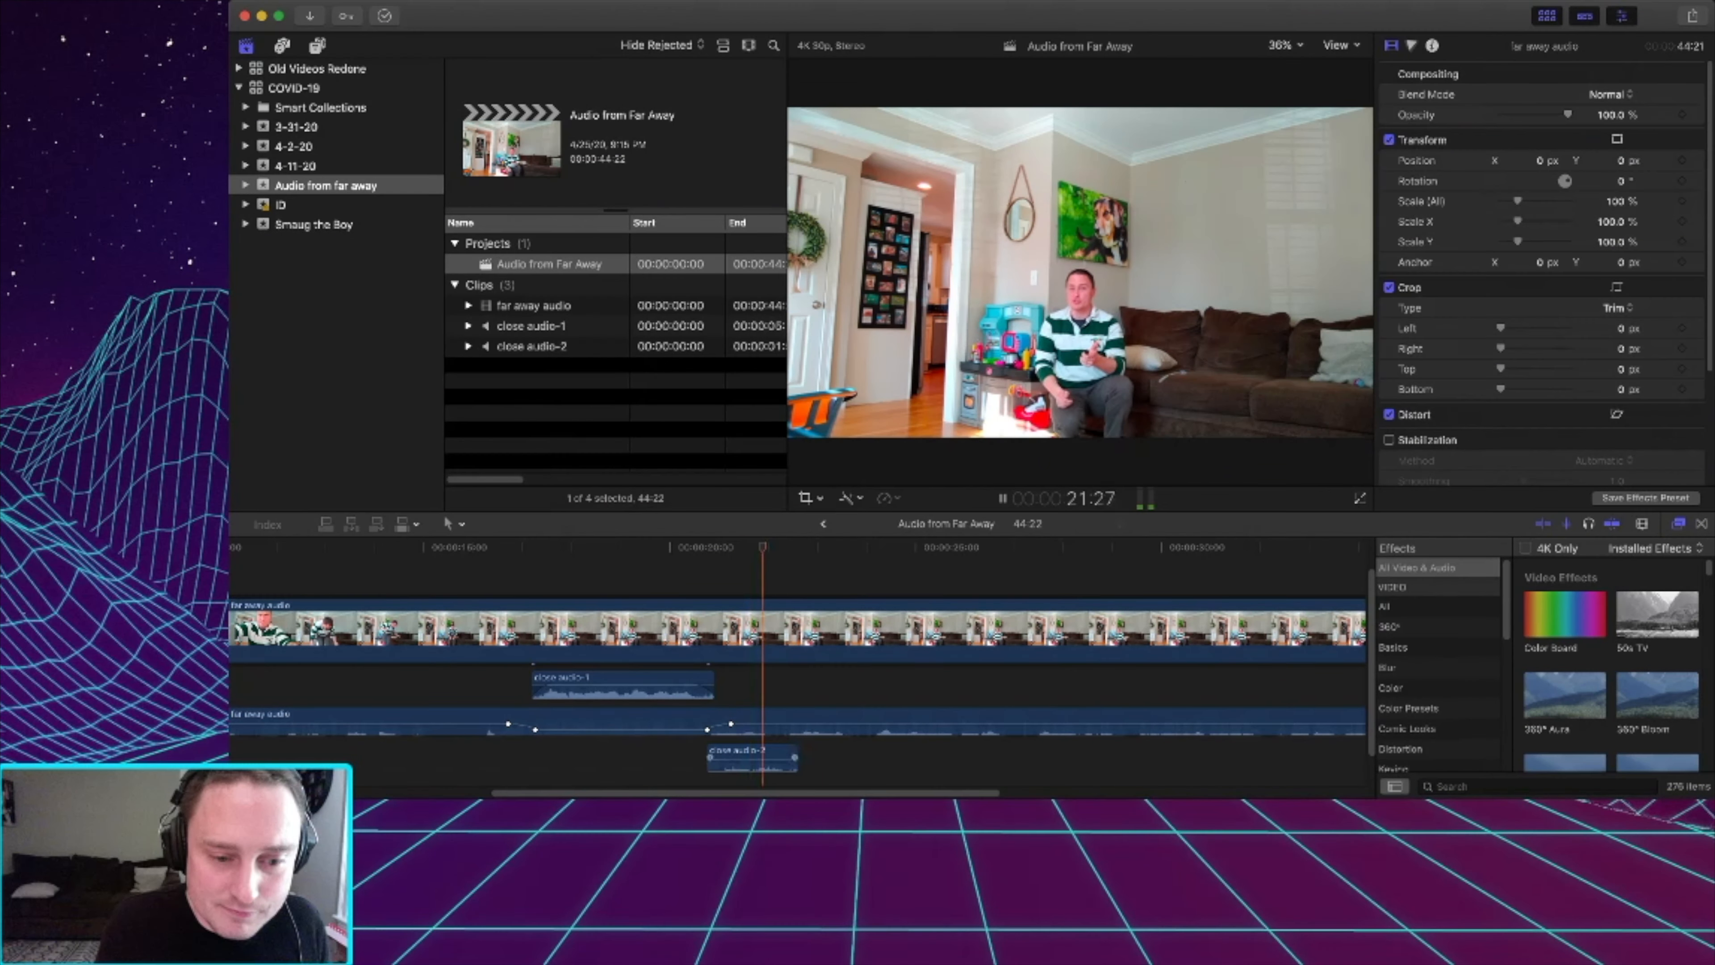
Shift the close audio-2 clip slightly earlier to match the original speech and play back the section.
drag(746, 765, 731, 765)
click(694, 764)
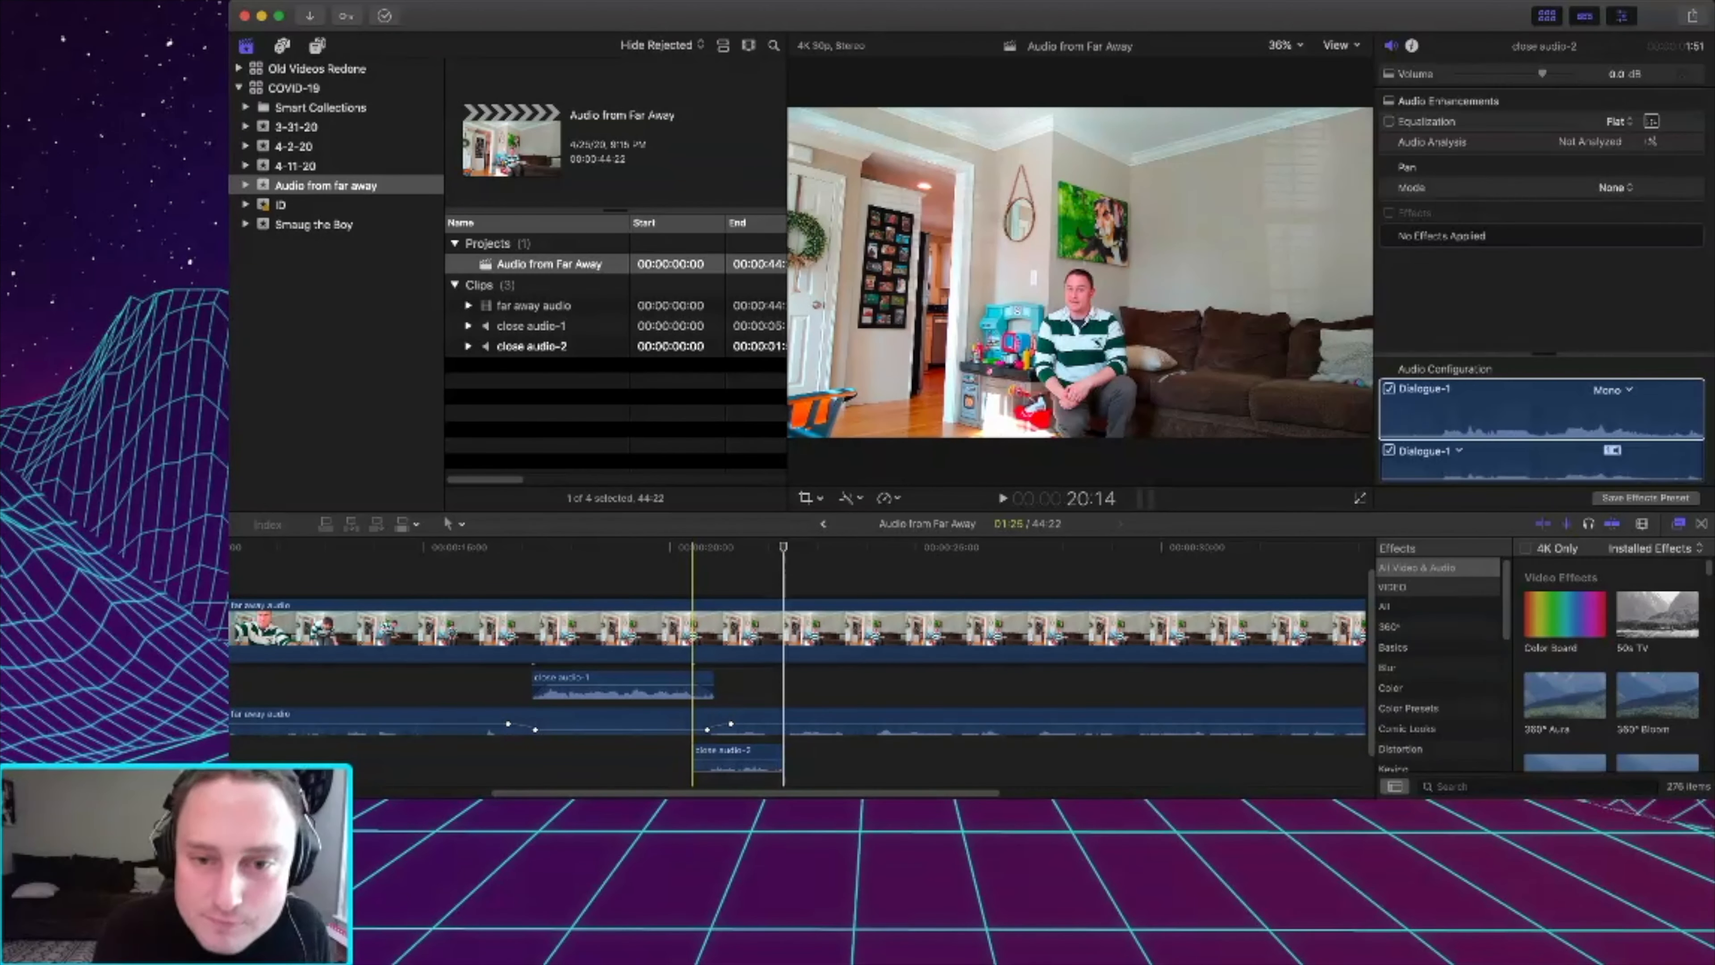
key(space)
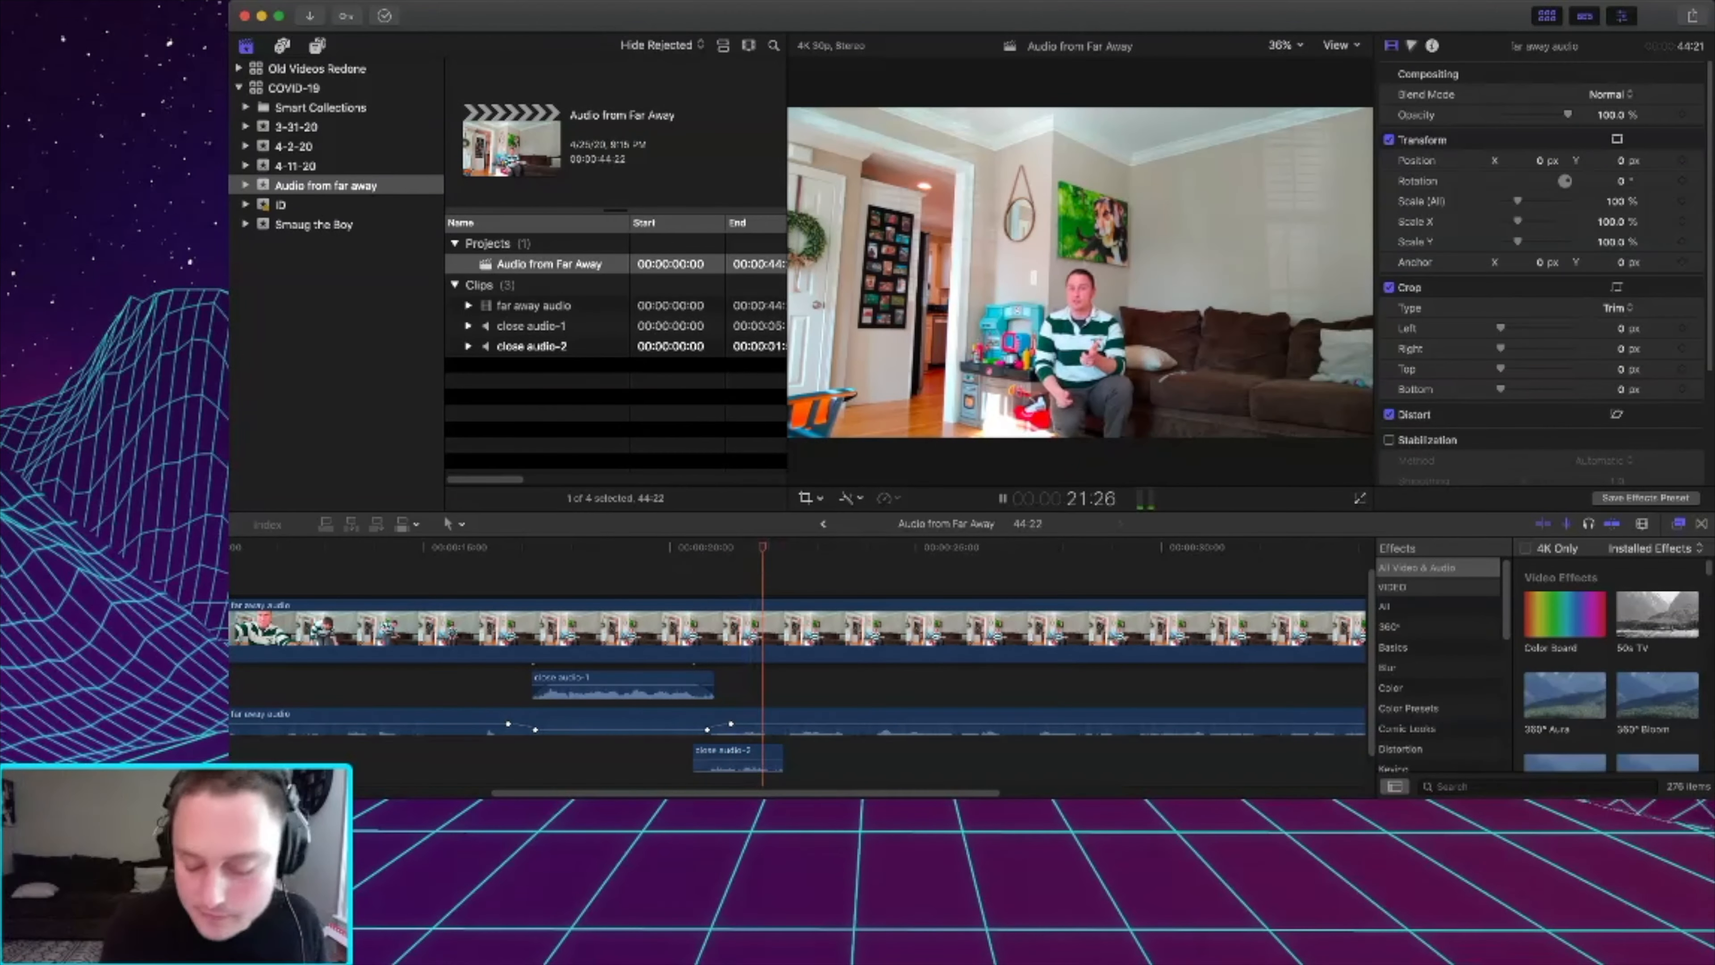
key(space)
Move the two closing volume keyframes on the detached far away audio to just after the end of close audio-2.
key(super+equal)
key(super+equal)
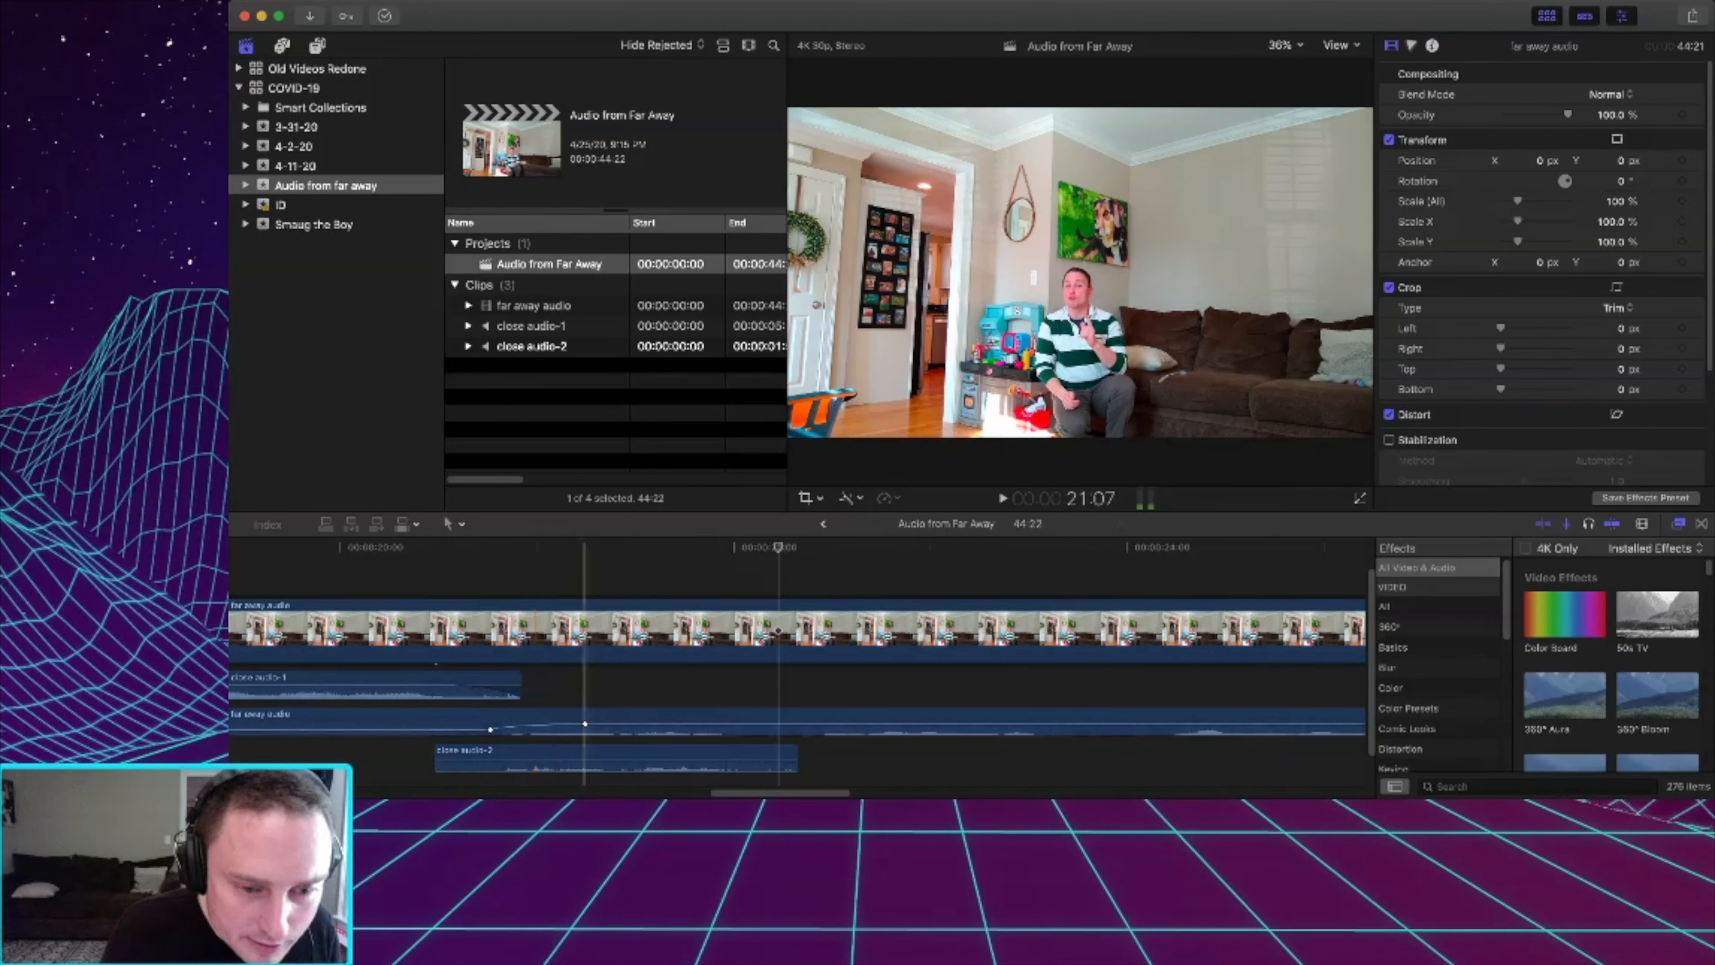
drag(616, 723, 876, 723)
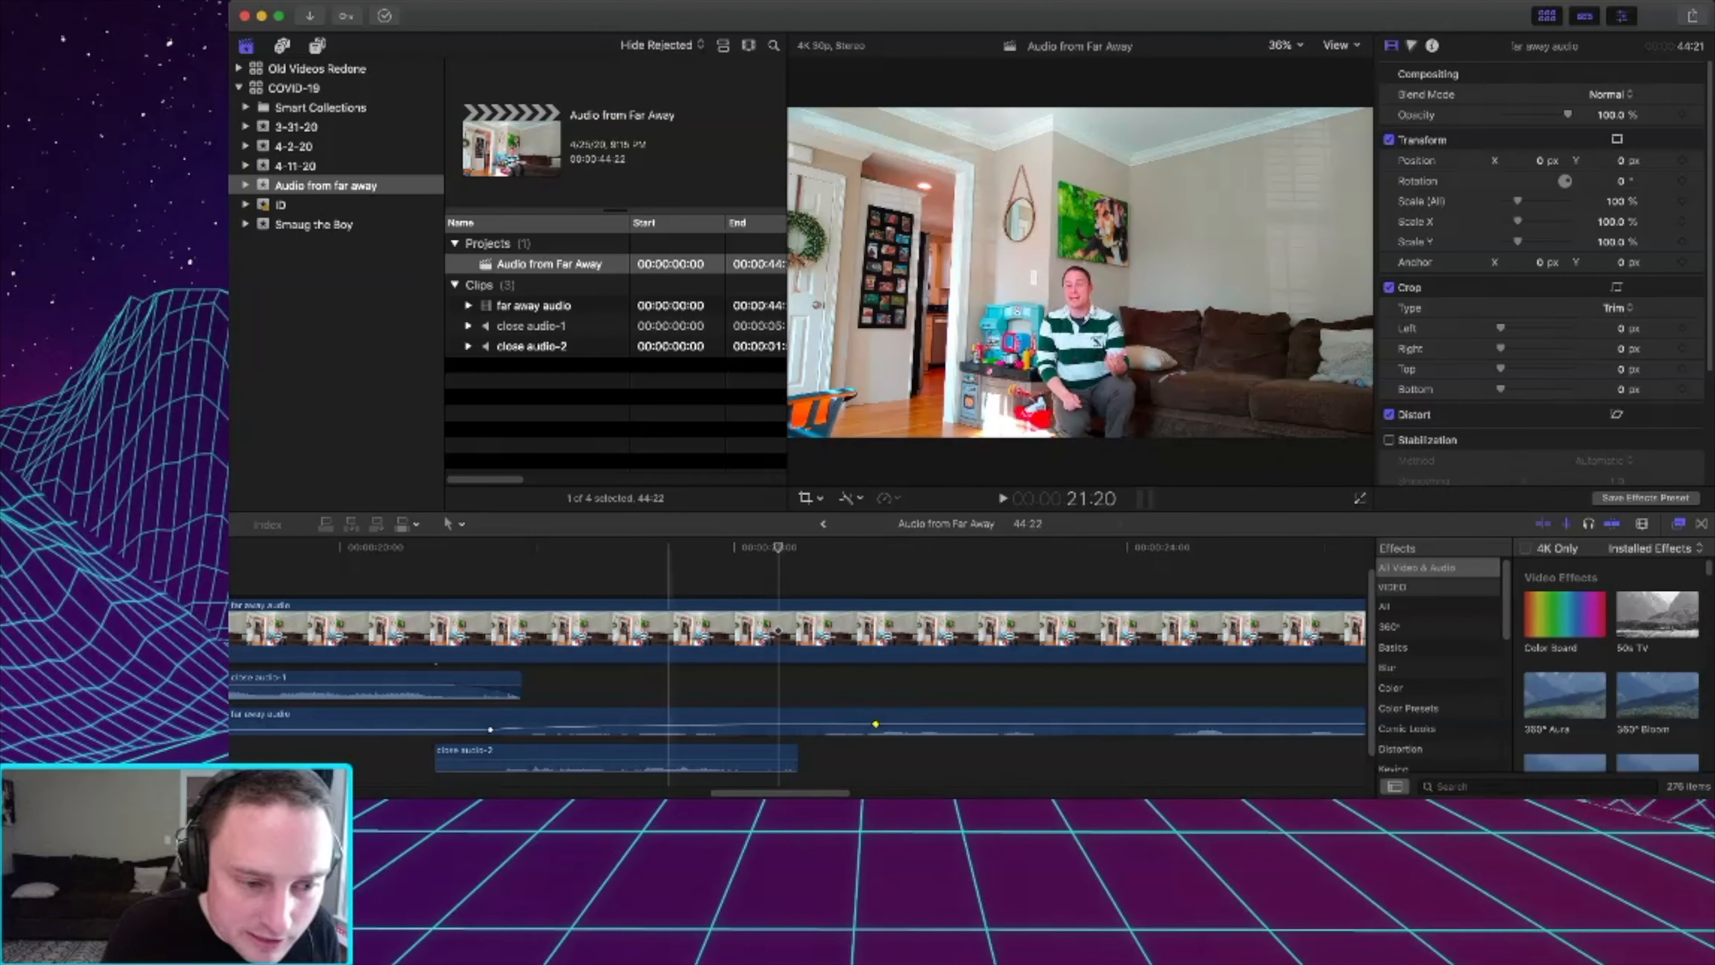
drag(491, 729, 806, 729)
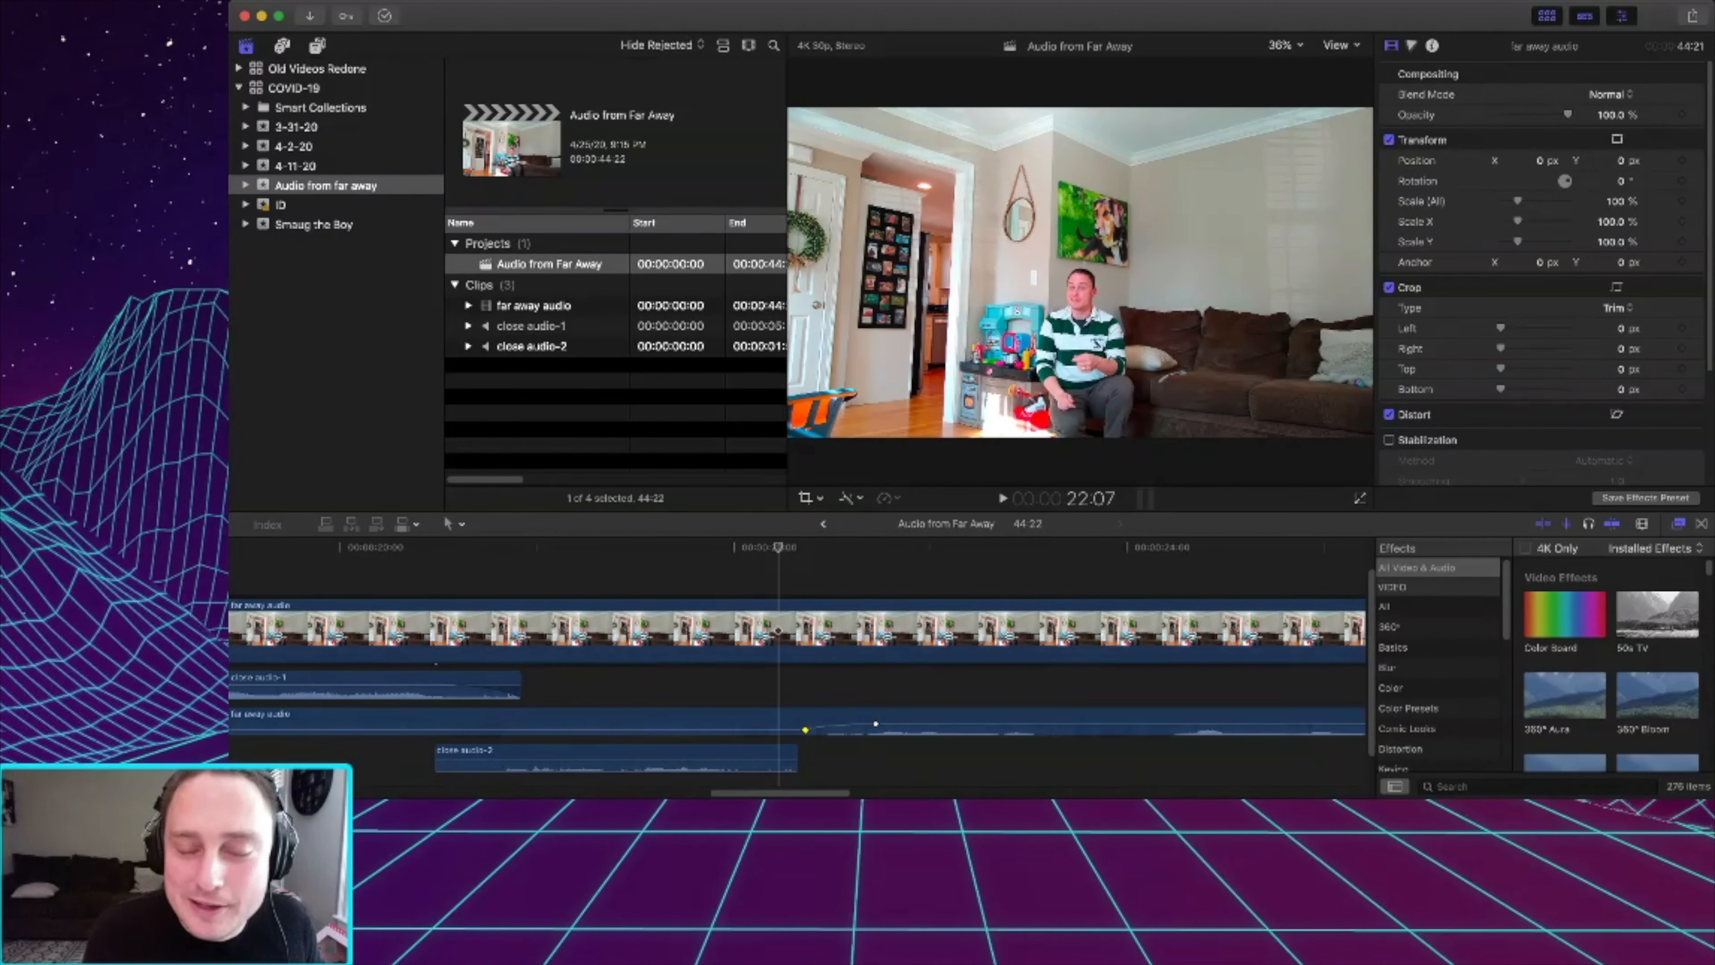
key(super+Tab)
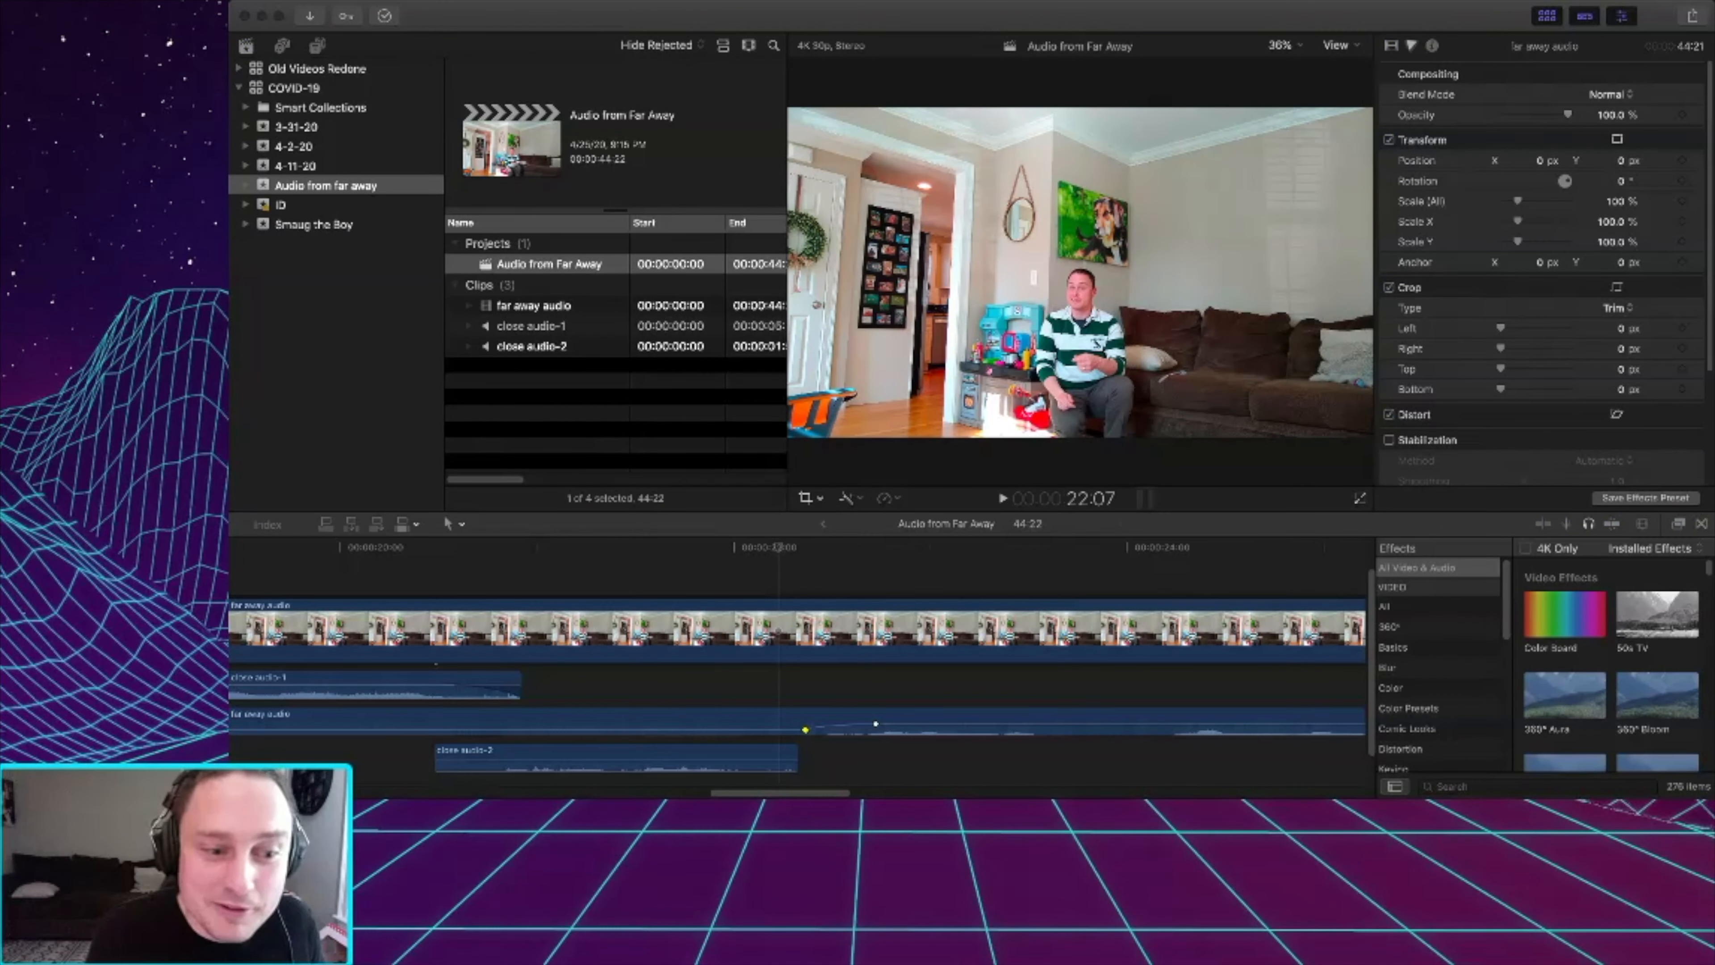
key(super+Tab)
Trim the end of close audio-2 and shorten close audio-1 to a duration of 3:24, playing back both cuts.
key(super+minus)
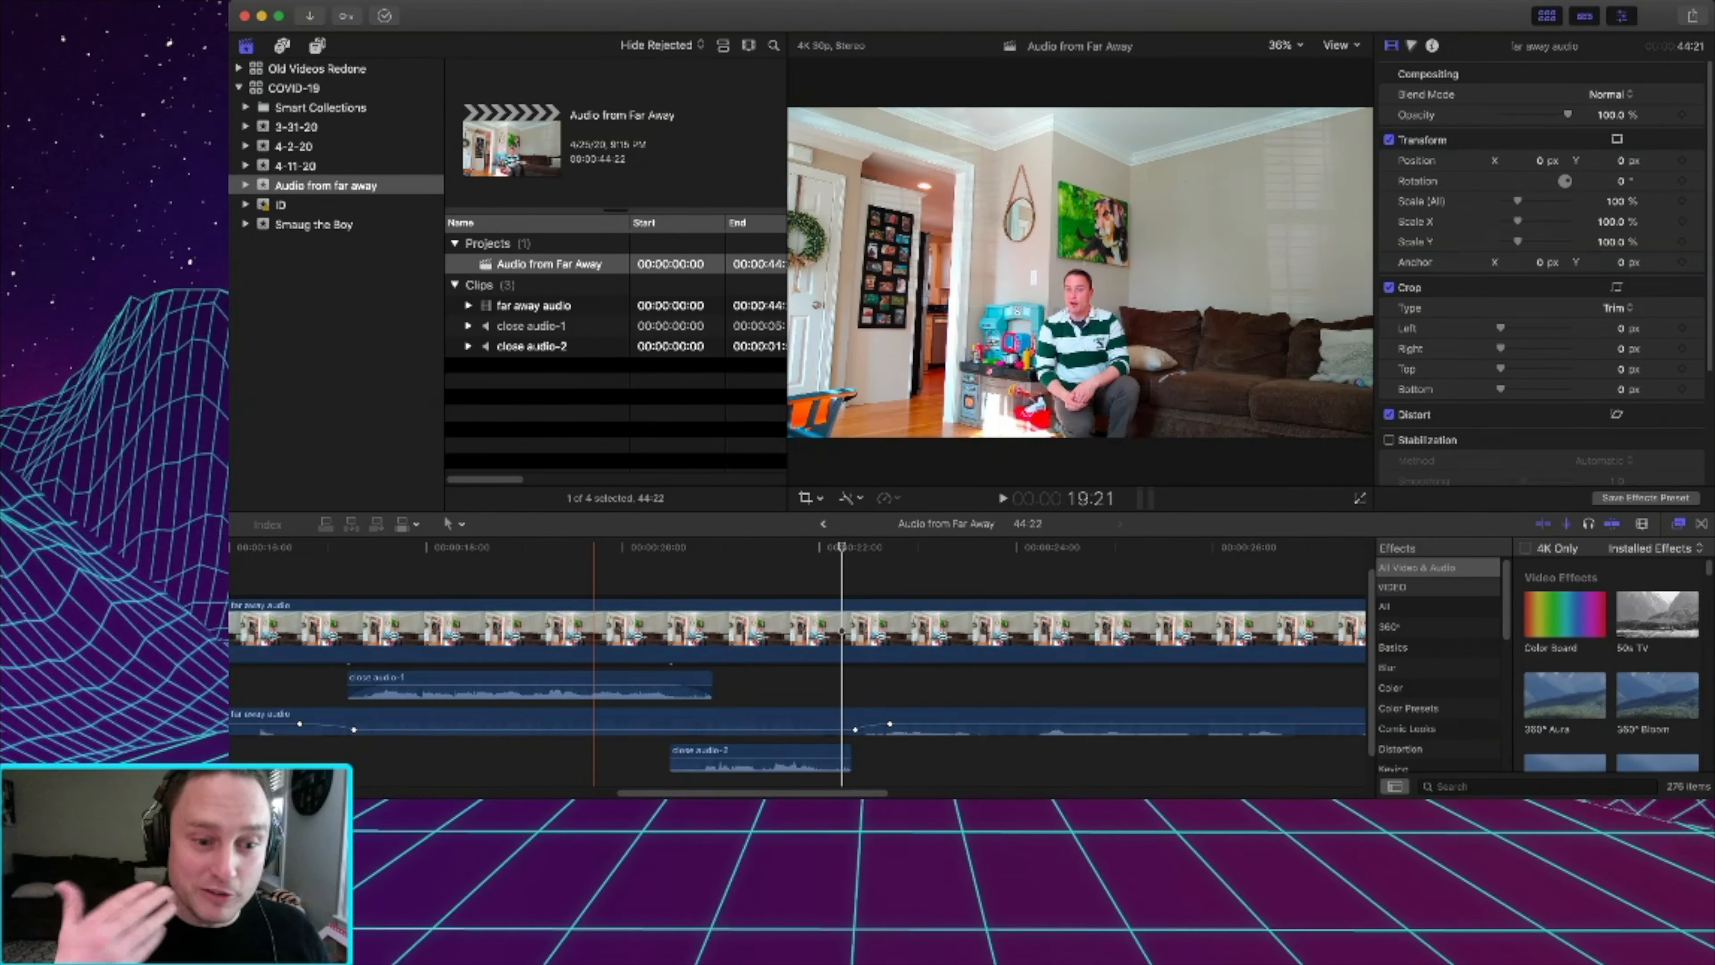
key(space)
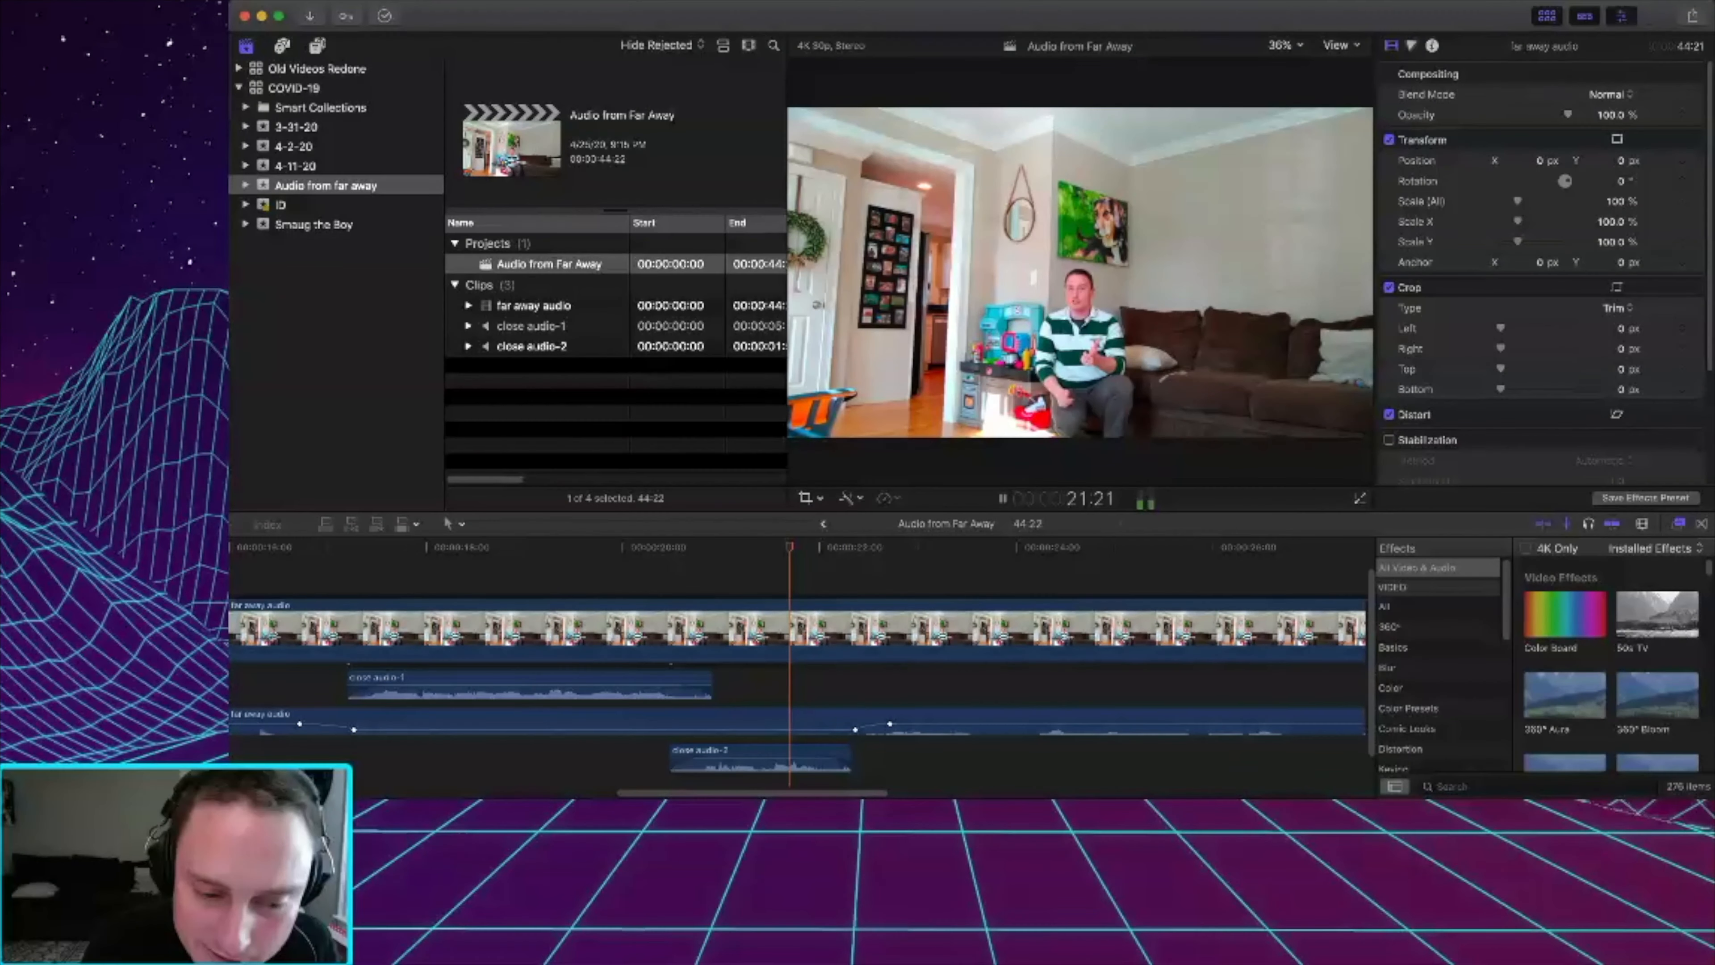
drag(851, 758, 819, 758)
key(space)
key(space)
drag(711, 685, 680, 685)
key(space)
key(space)
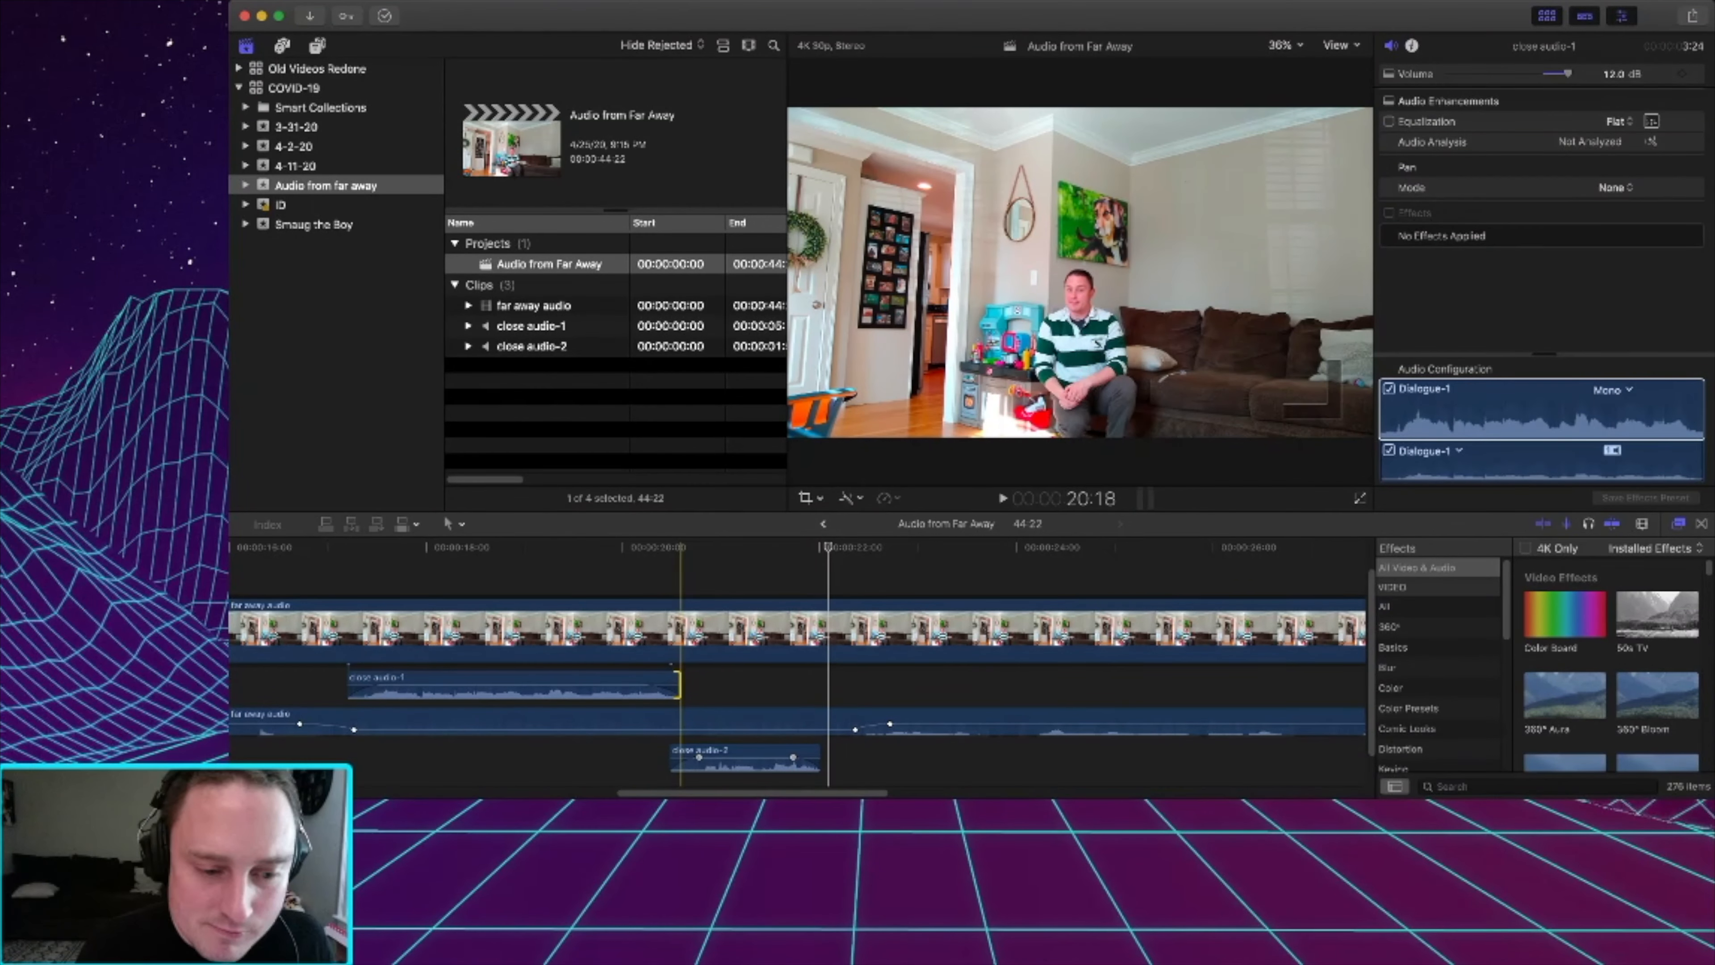
Shorten the fade-in on close audio-2, extend the clip's end to a duration of about 1:39, and play it back.
drag(699, 757, 682, 758)
key(space)
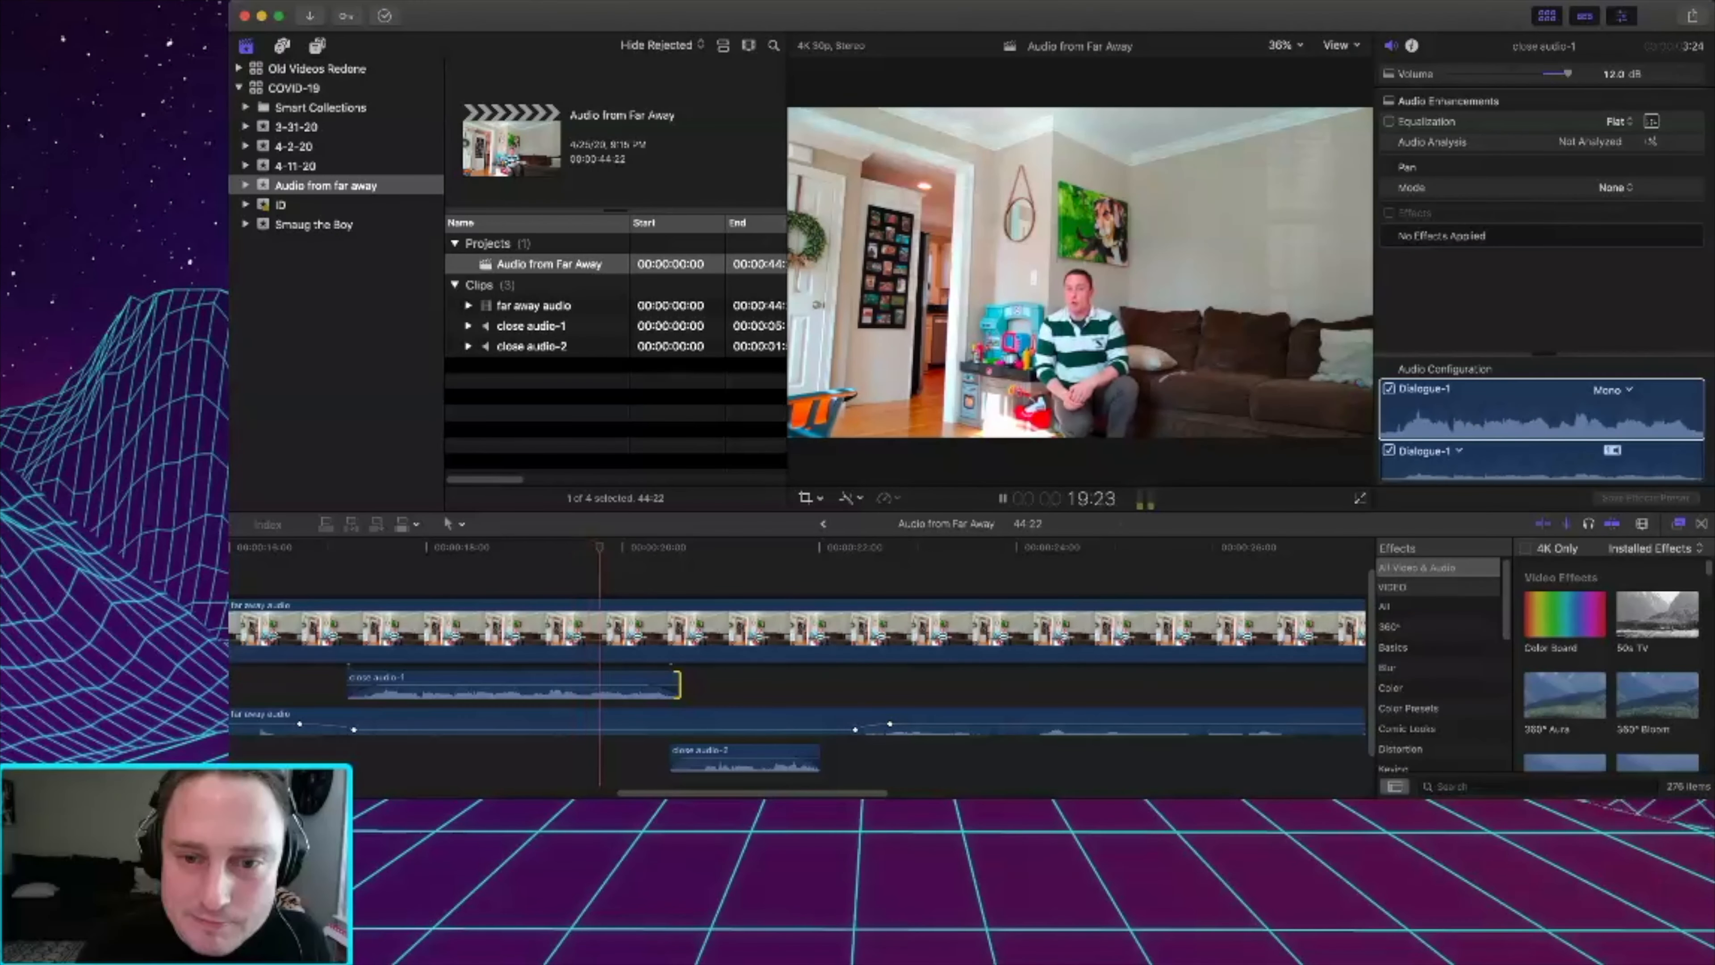
key(space)
drag(819, 758, 831, 758)
key(space)
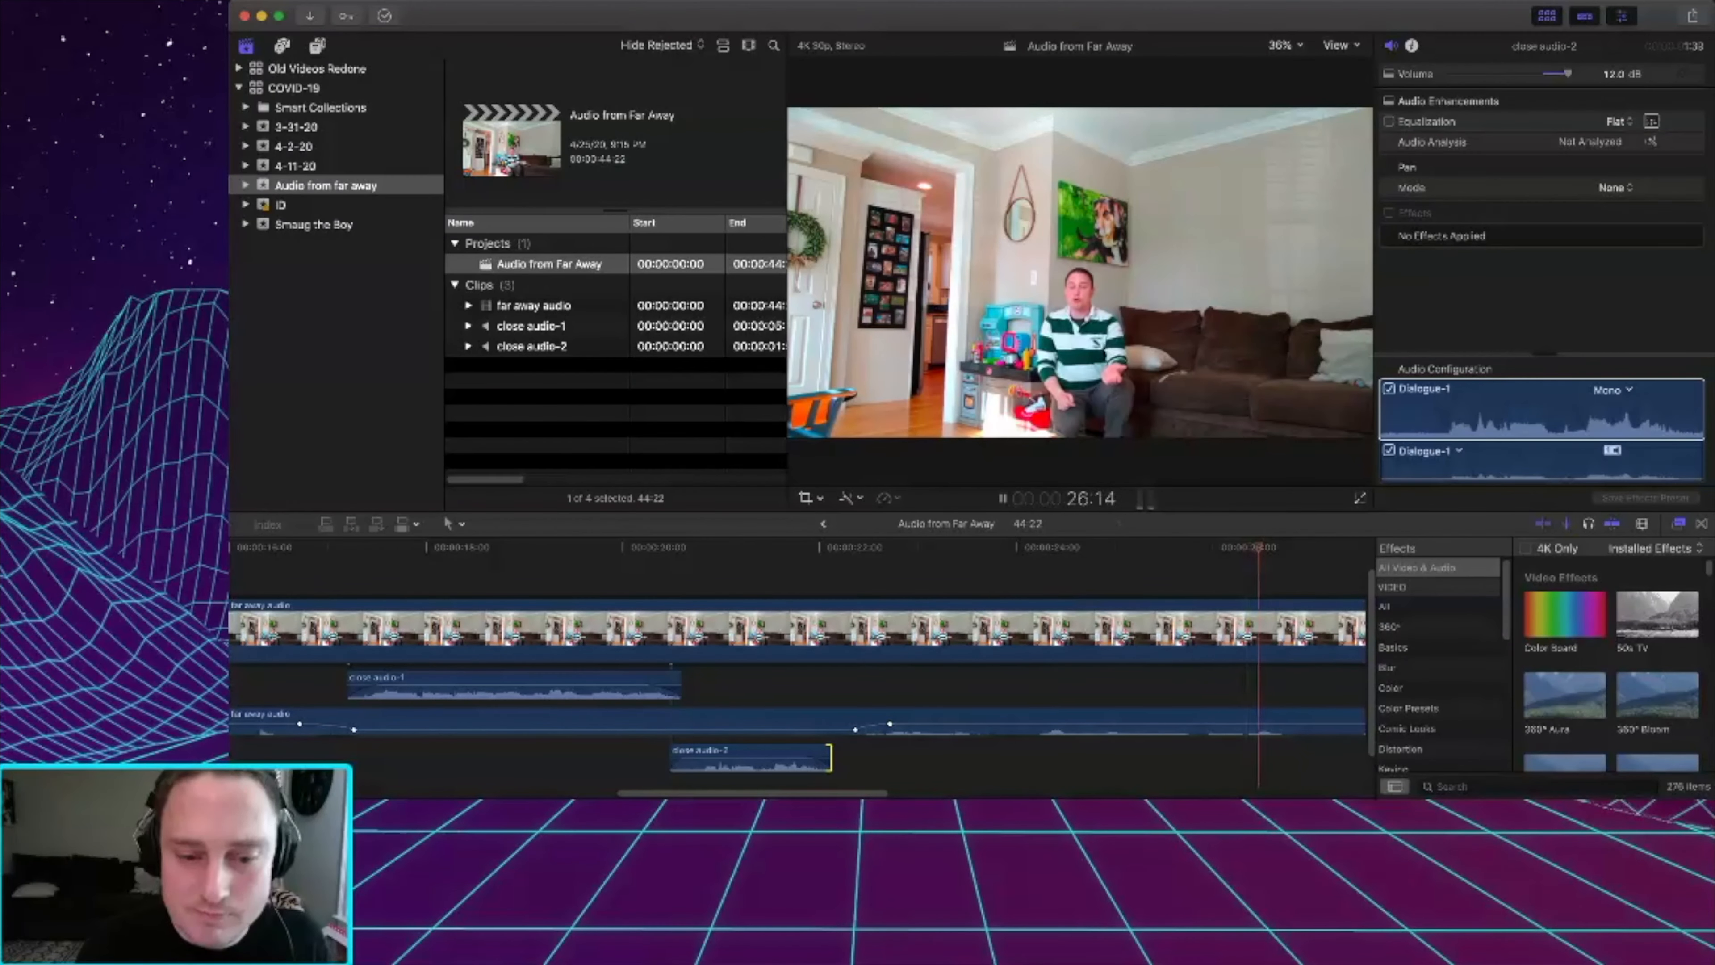
key(space)
click(815, 629)
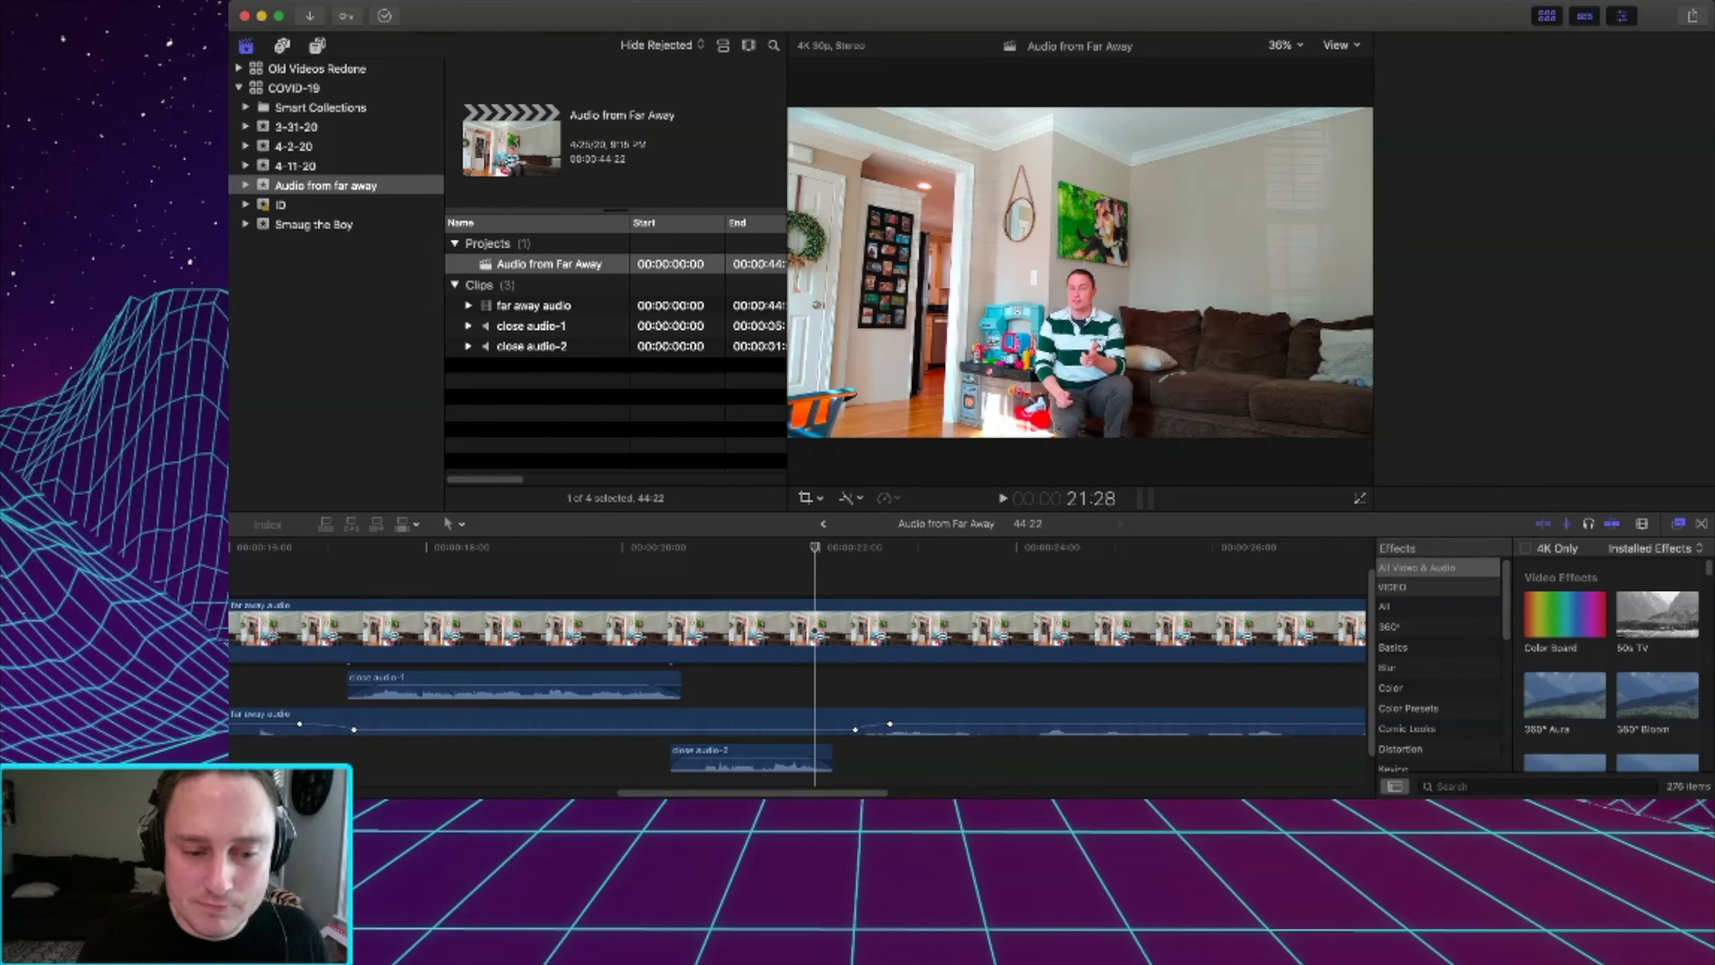
key(space)
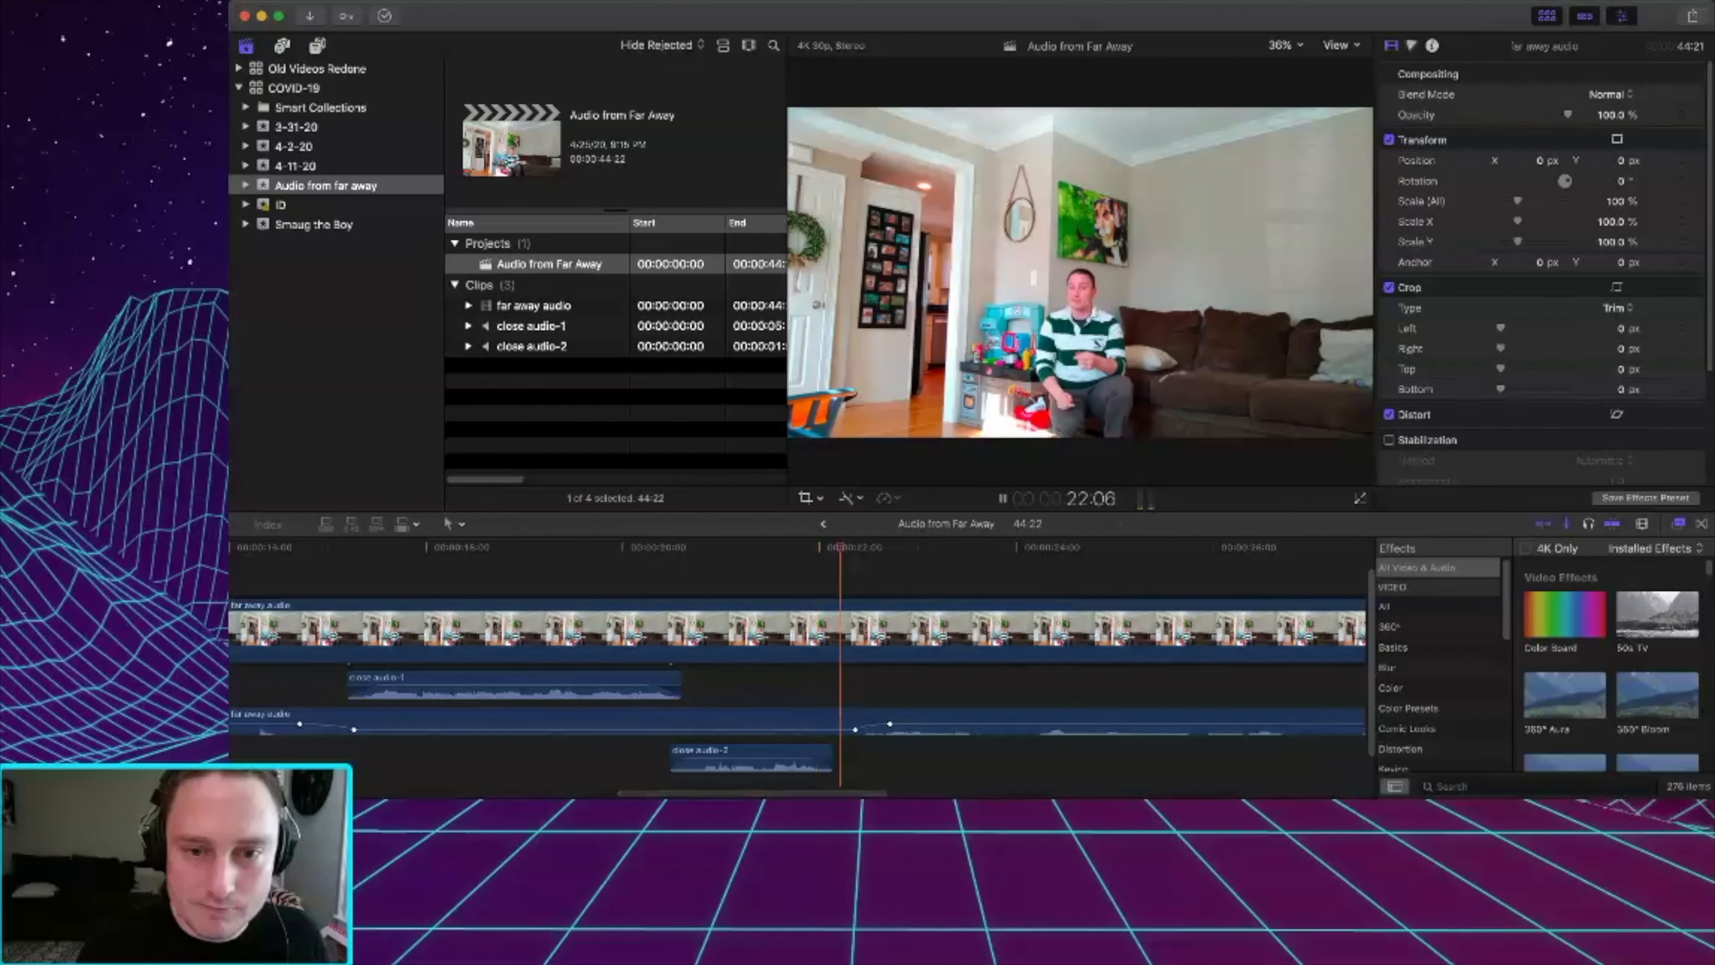
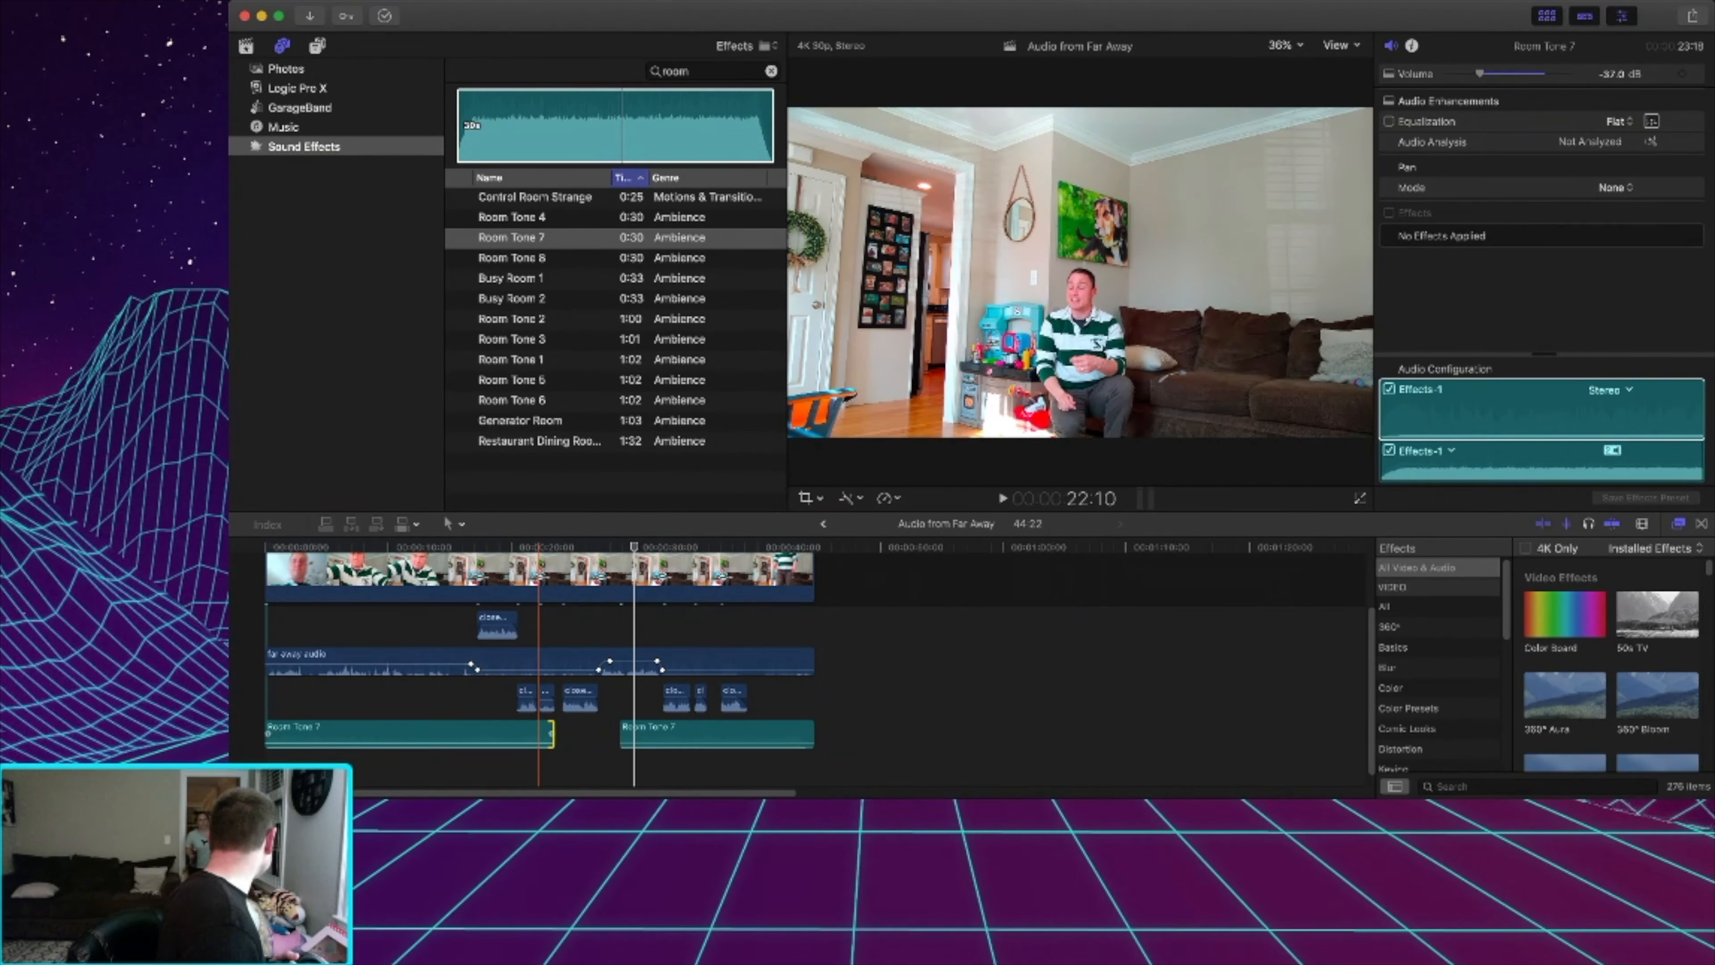
Extend the start of the second Room Tone 7 clip back to meet the first one and play it back.
drag(621, 735, 556, 734)
click(546, 701)
key(space)
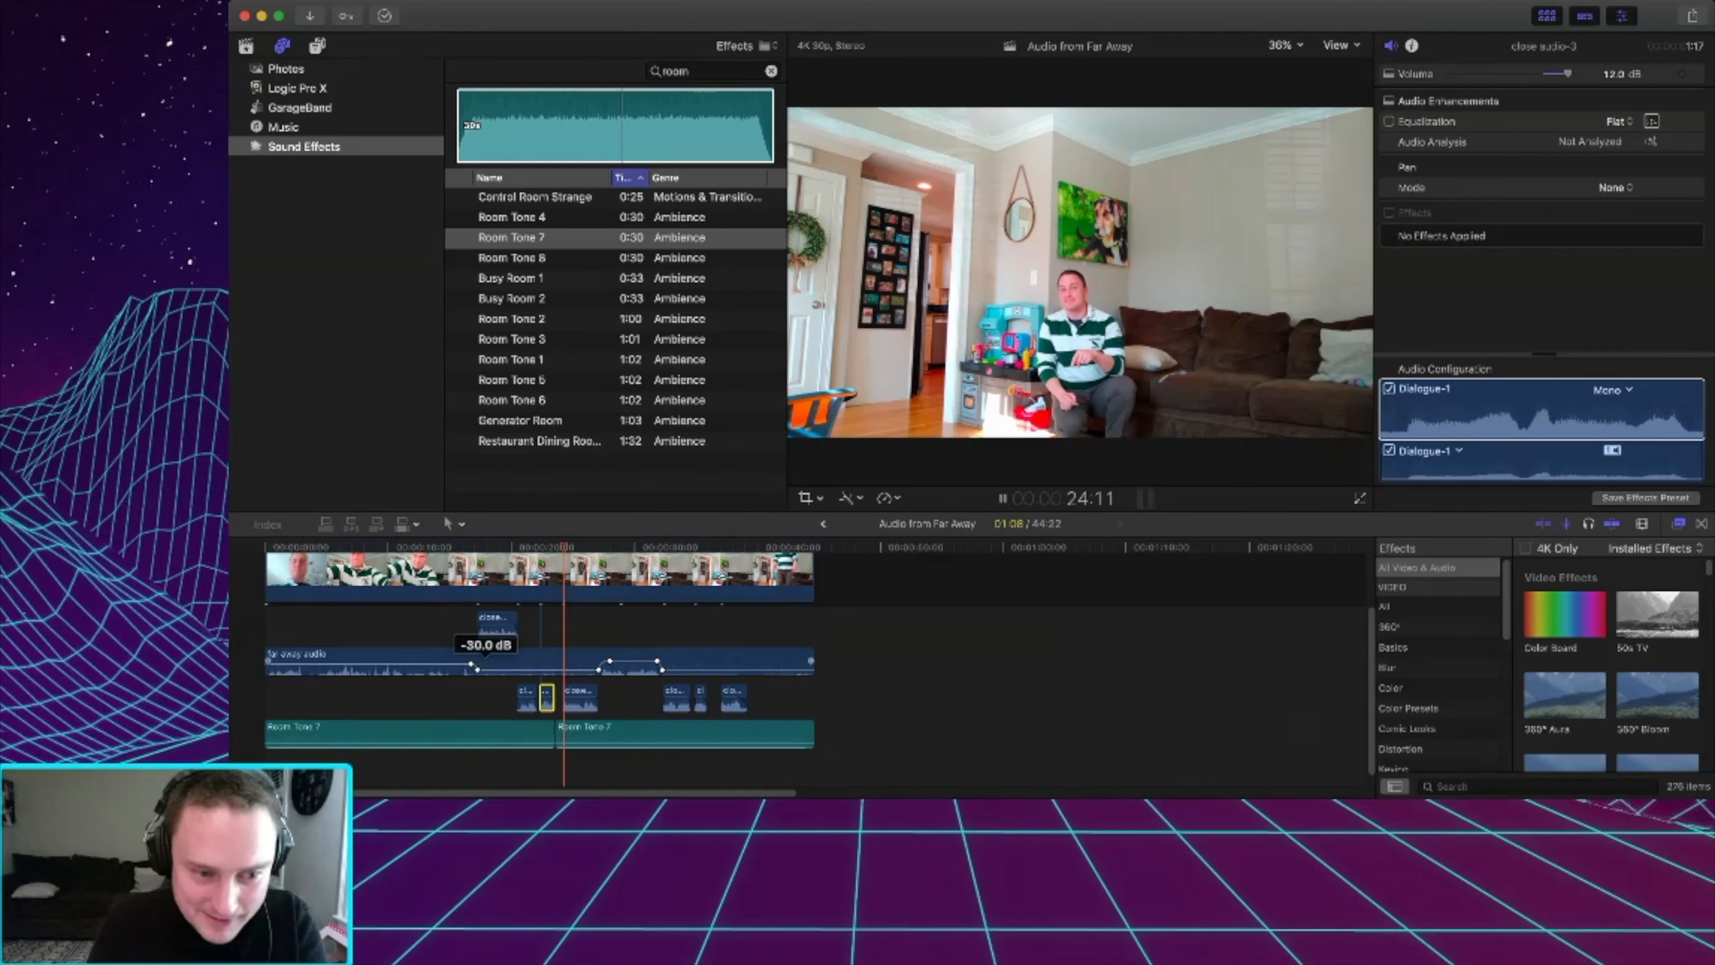
key(space)
Play back the section around close audio-3 to check the join between the two Room Tone 7 clips.
key(super+equal)
key(super+equal)
key(super+equal)
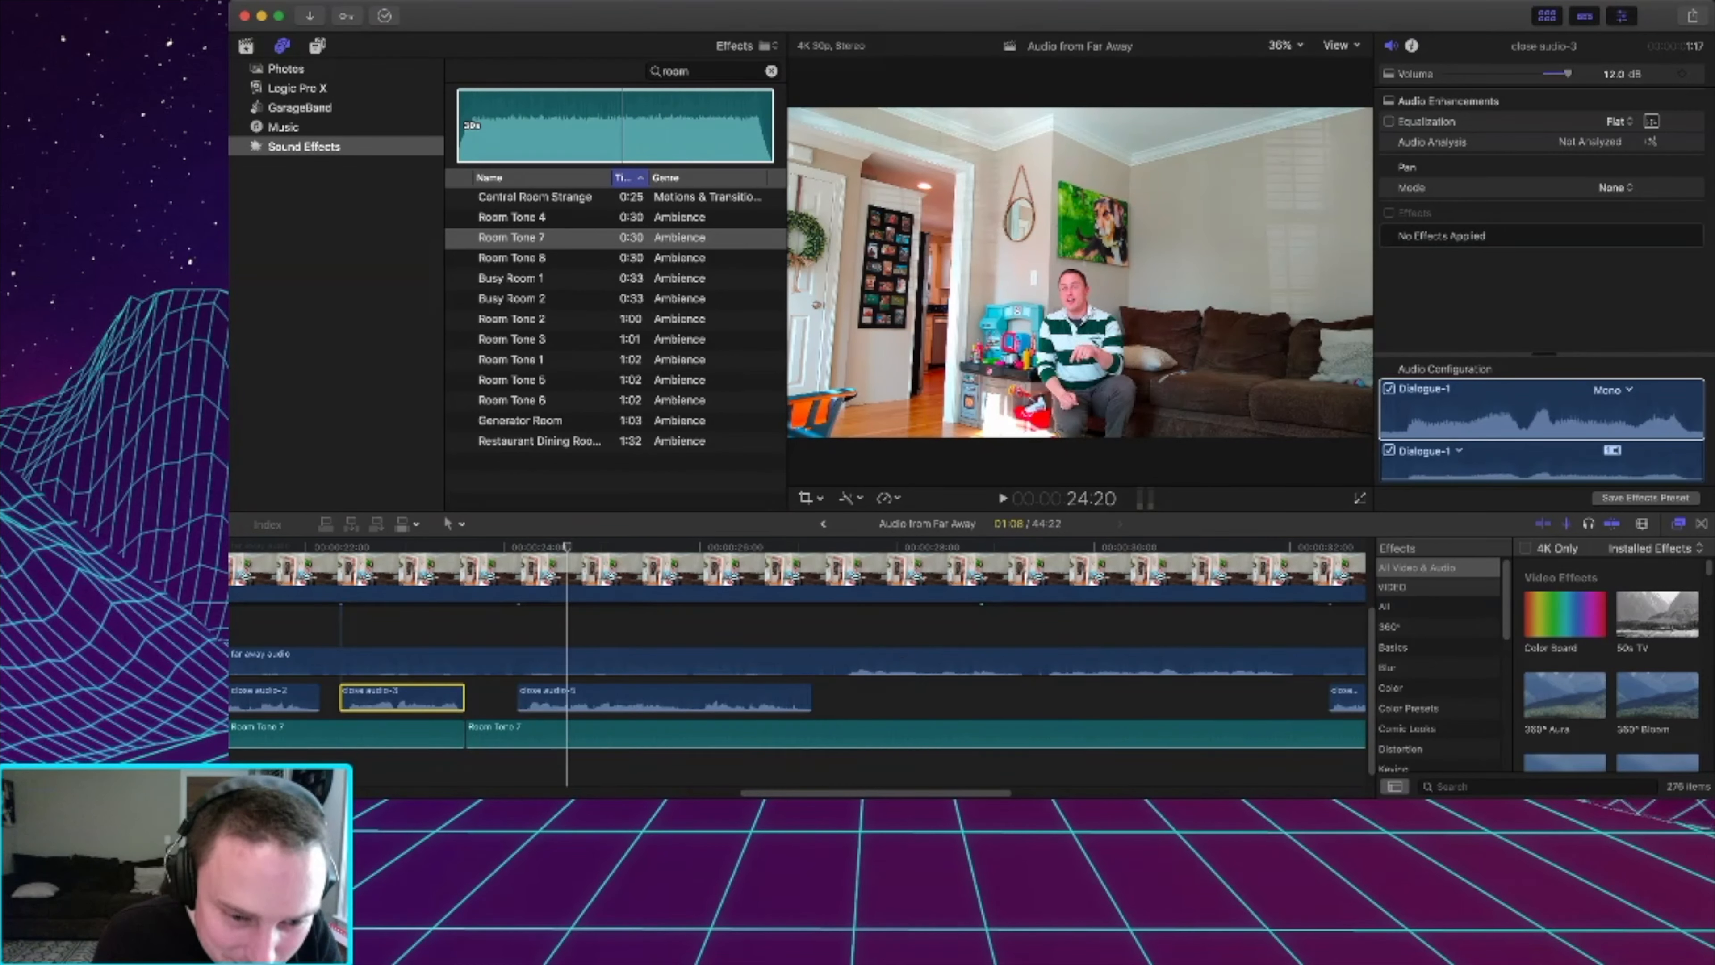
scroll(797, 662, left, 10)
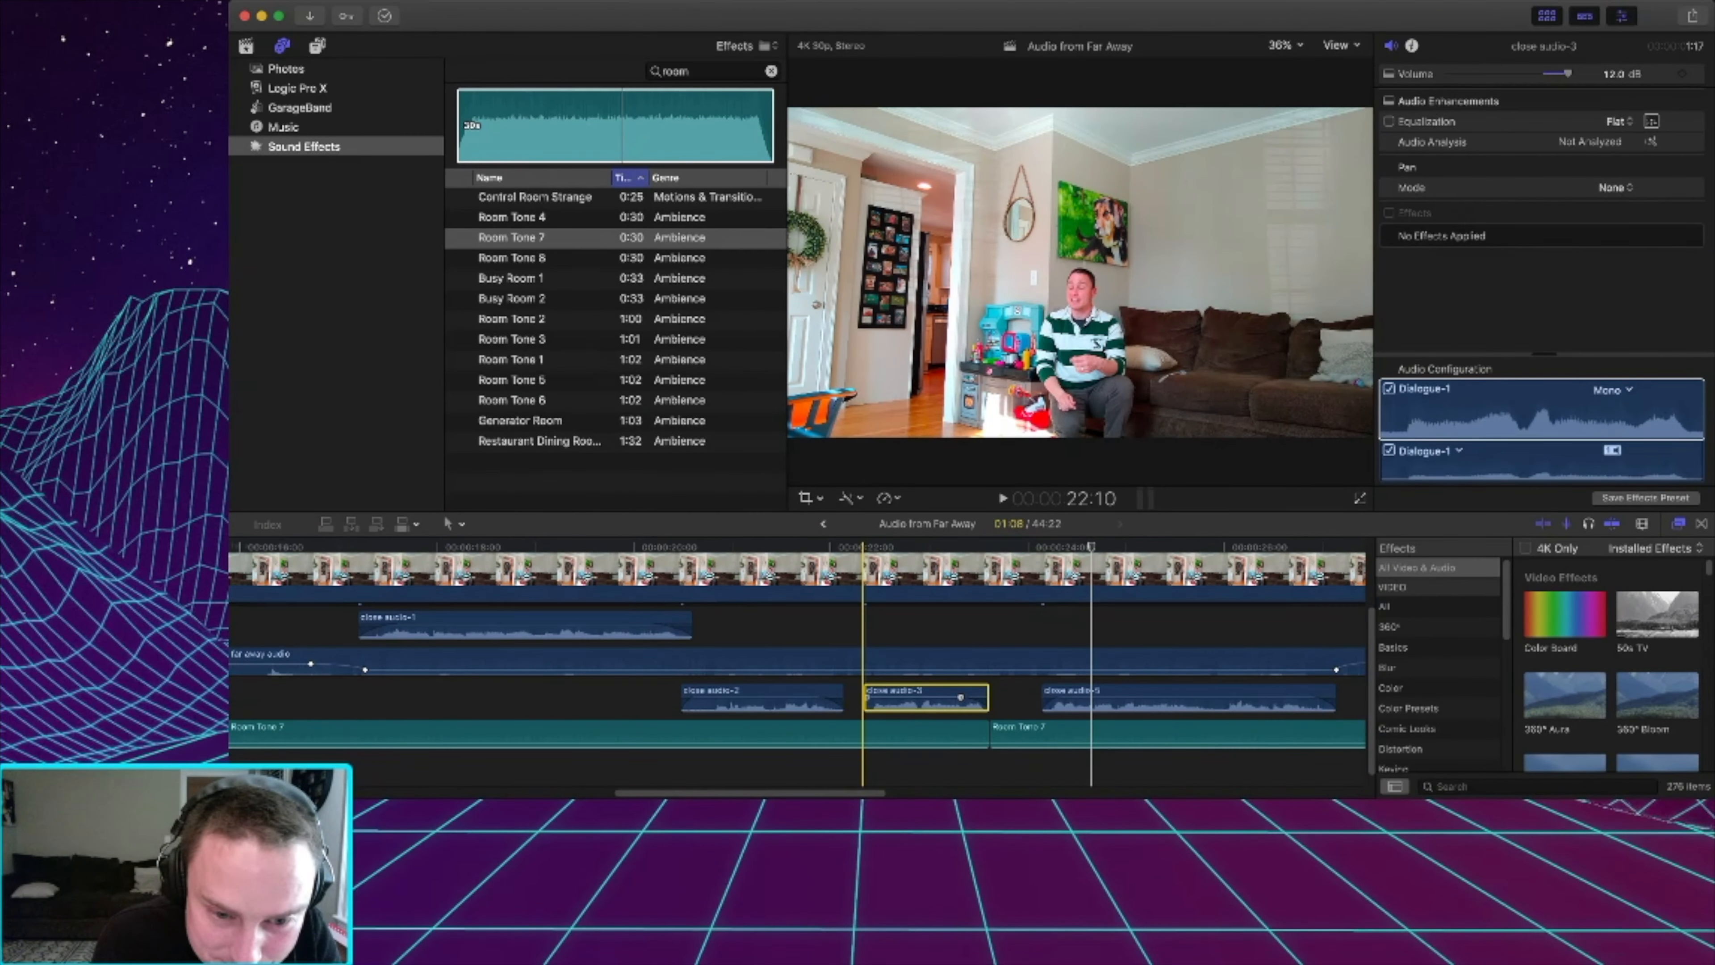
alt+click(879, 697)
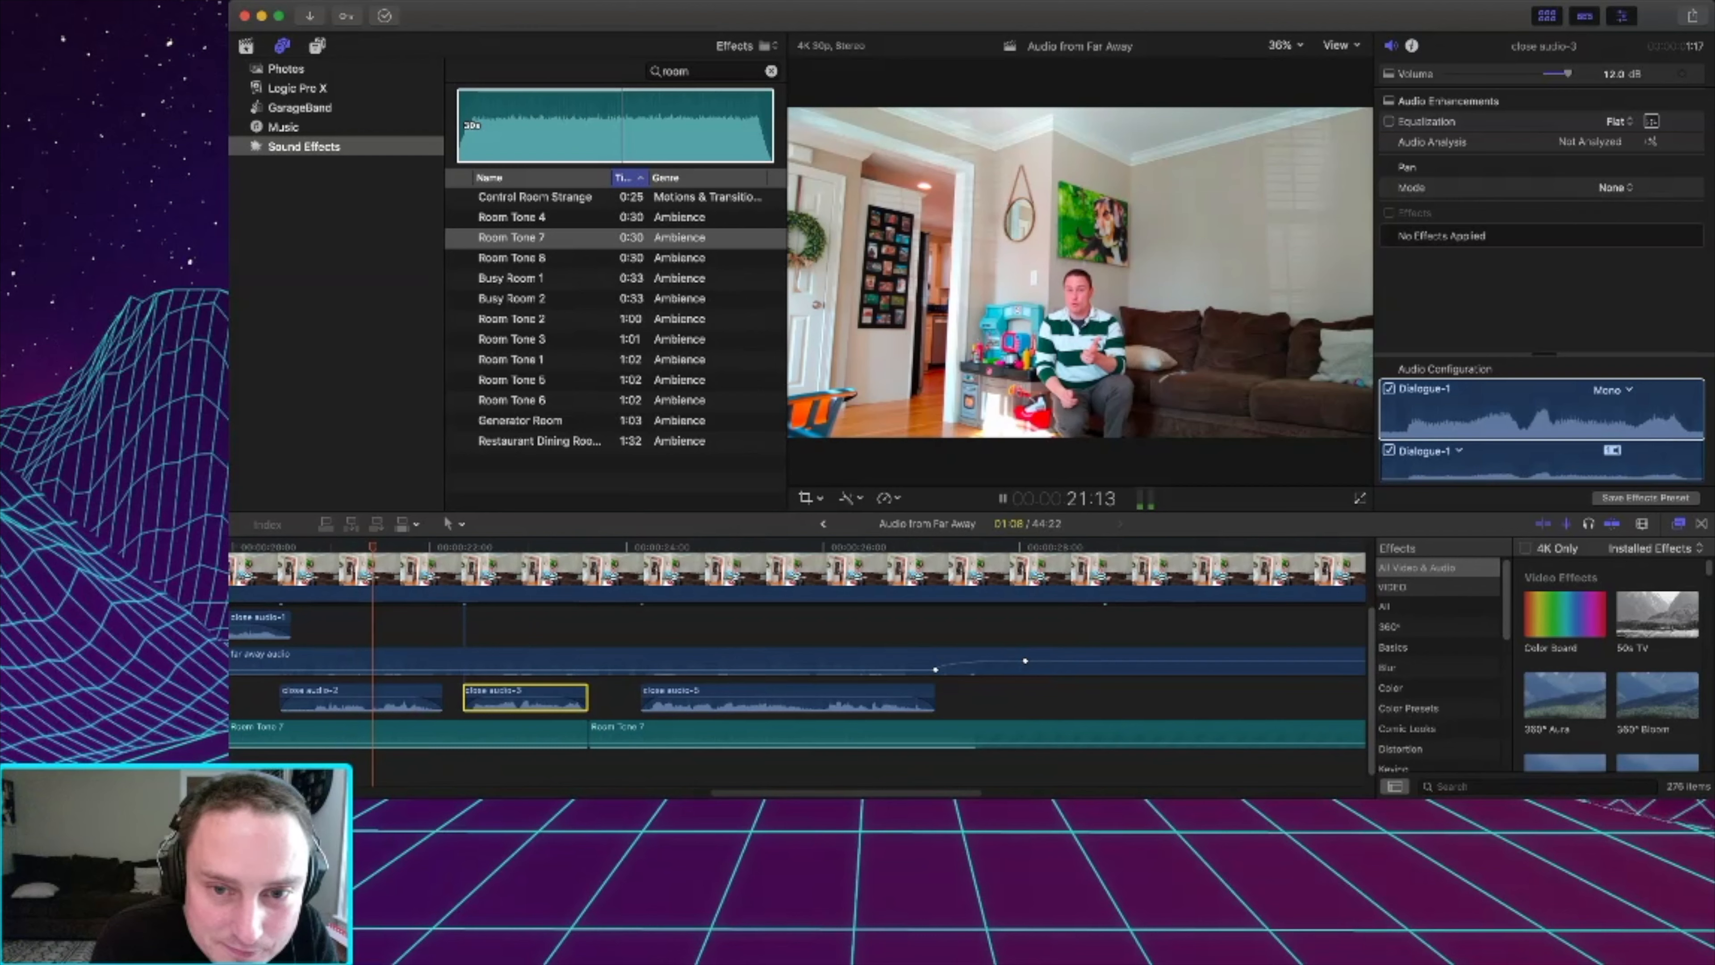
key(space)
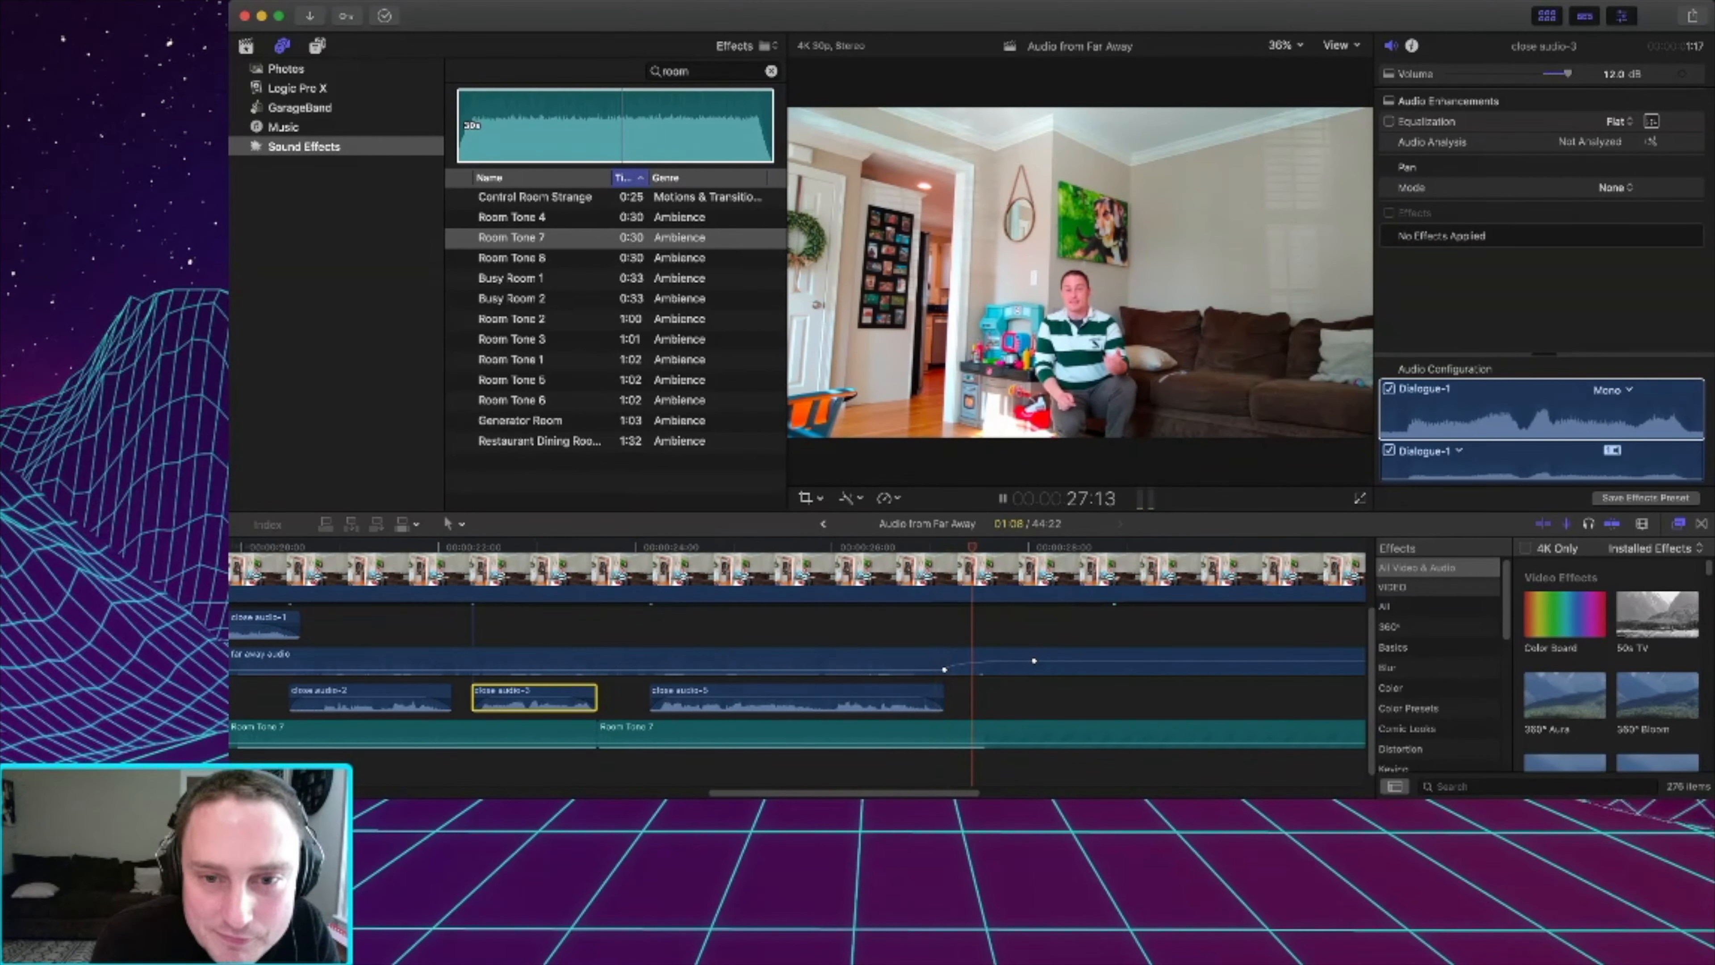
key(space)
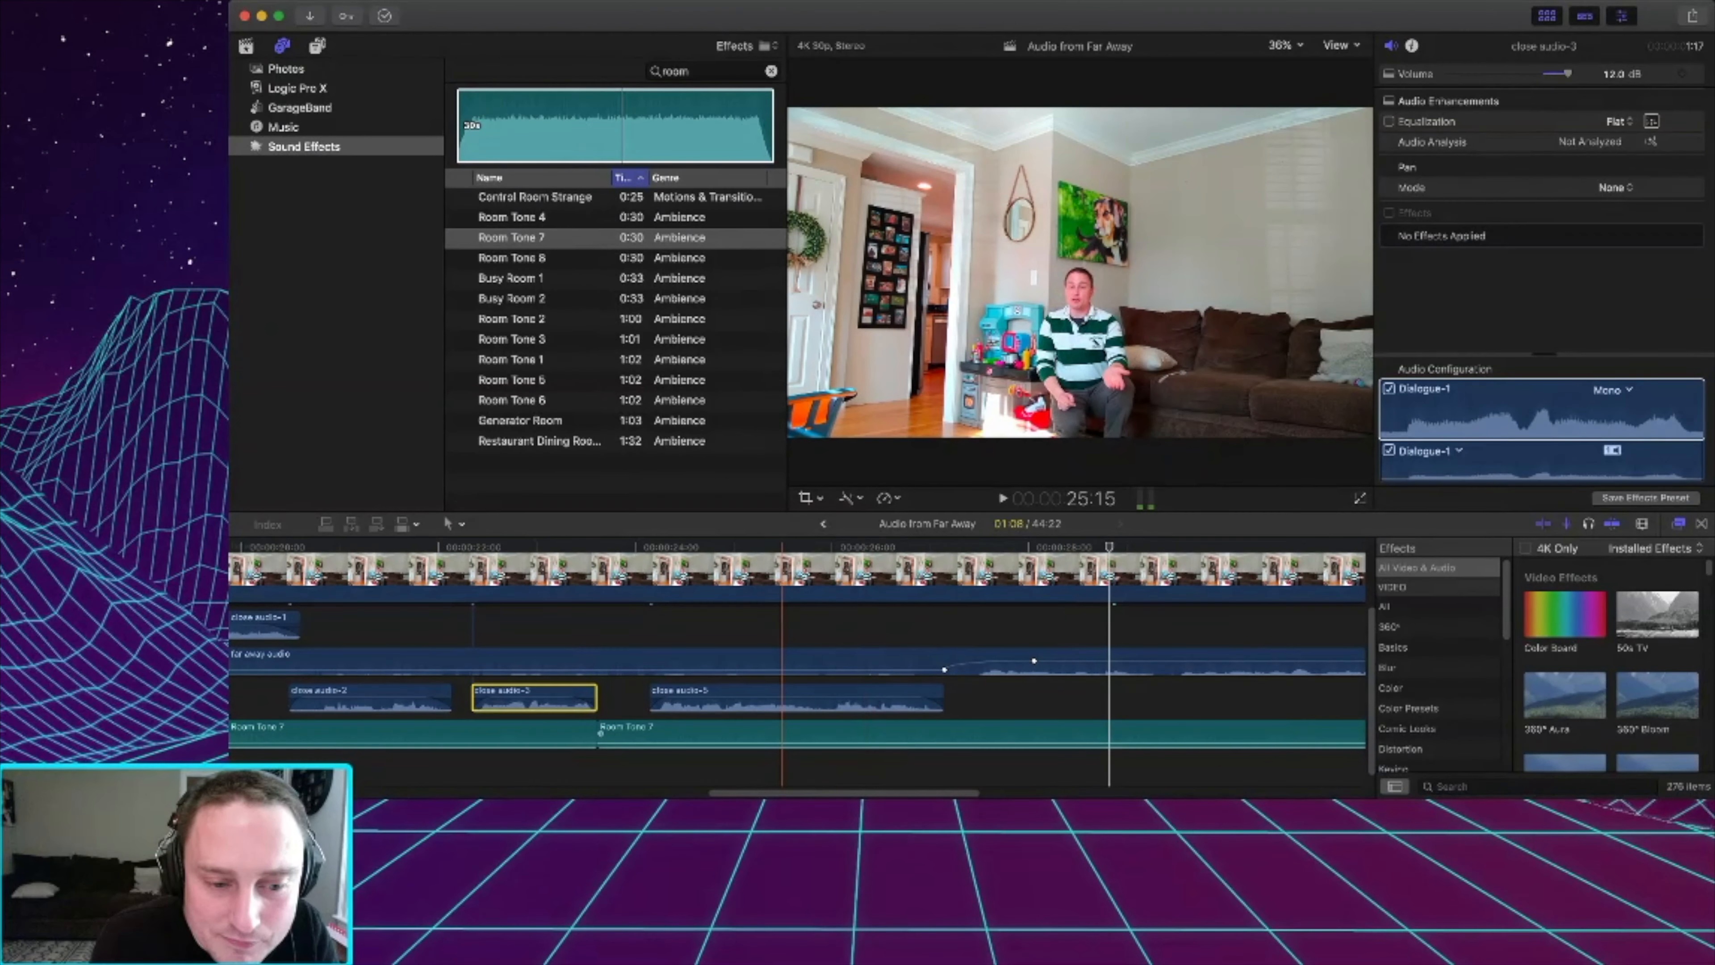
Try a level of -9.0 dB on the second Room Tone 7 clip and play back the join.
drag(725, 743, 725, 738)
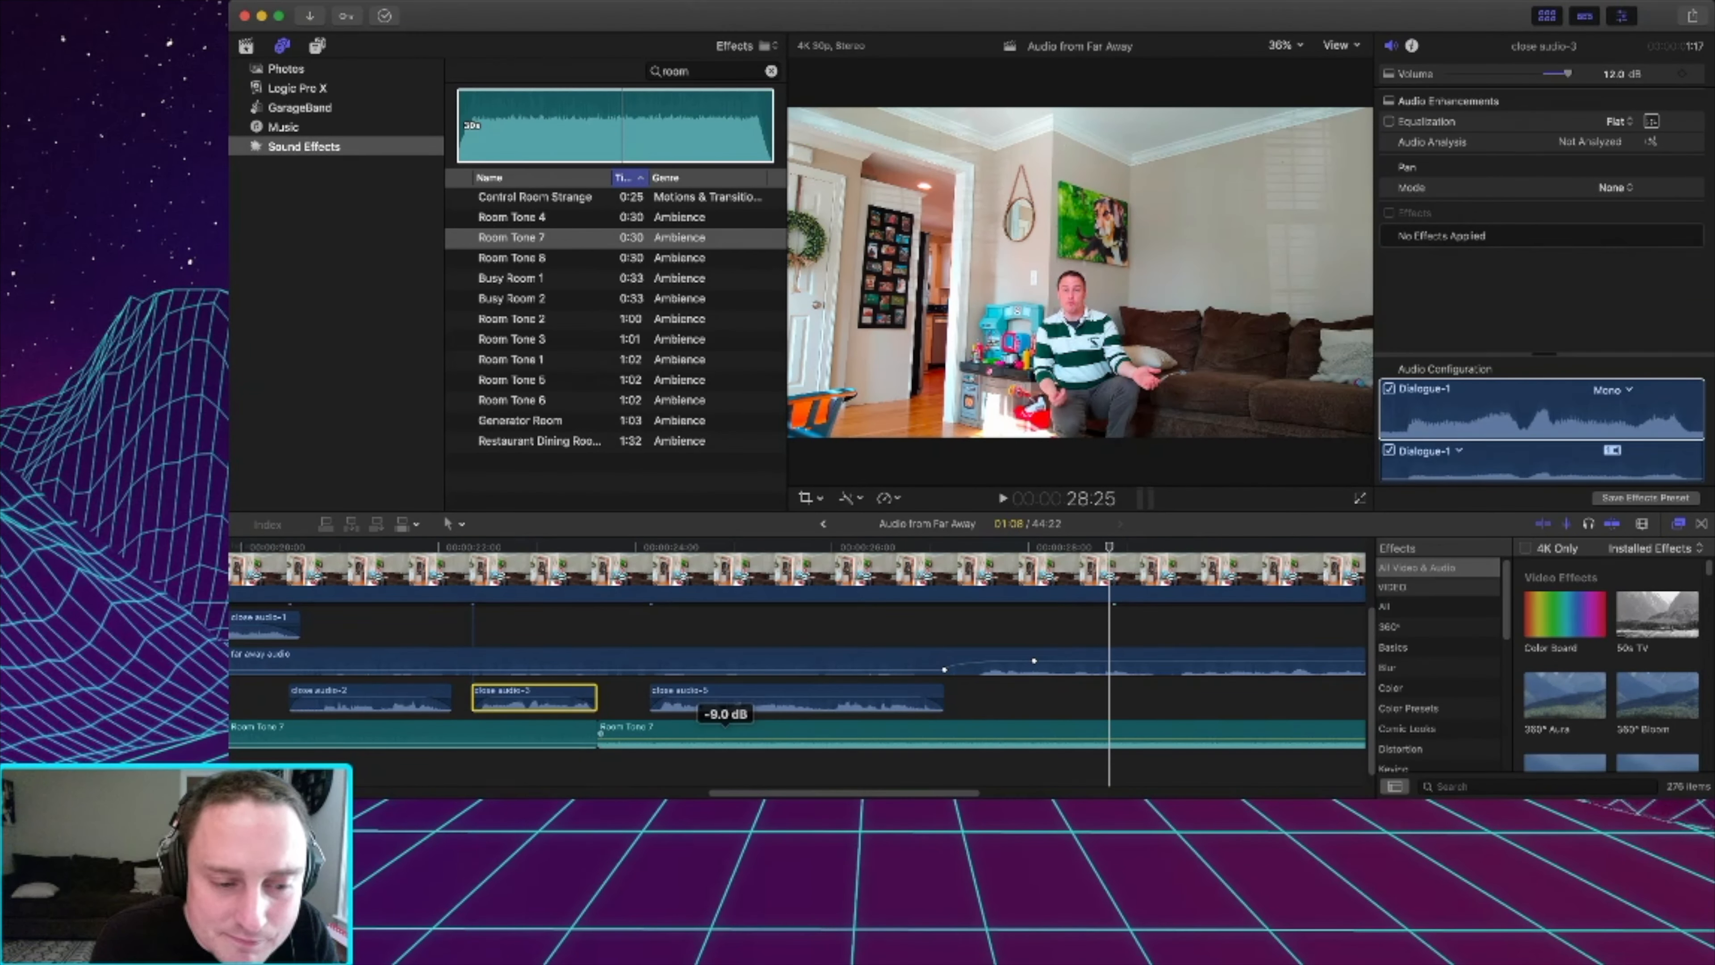
key(space)
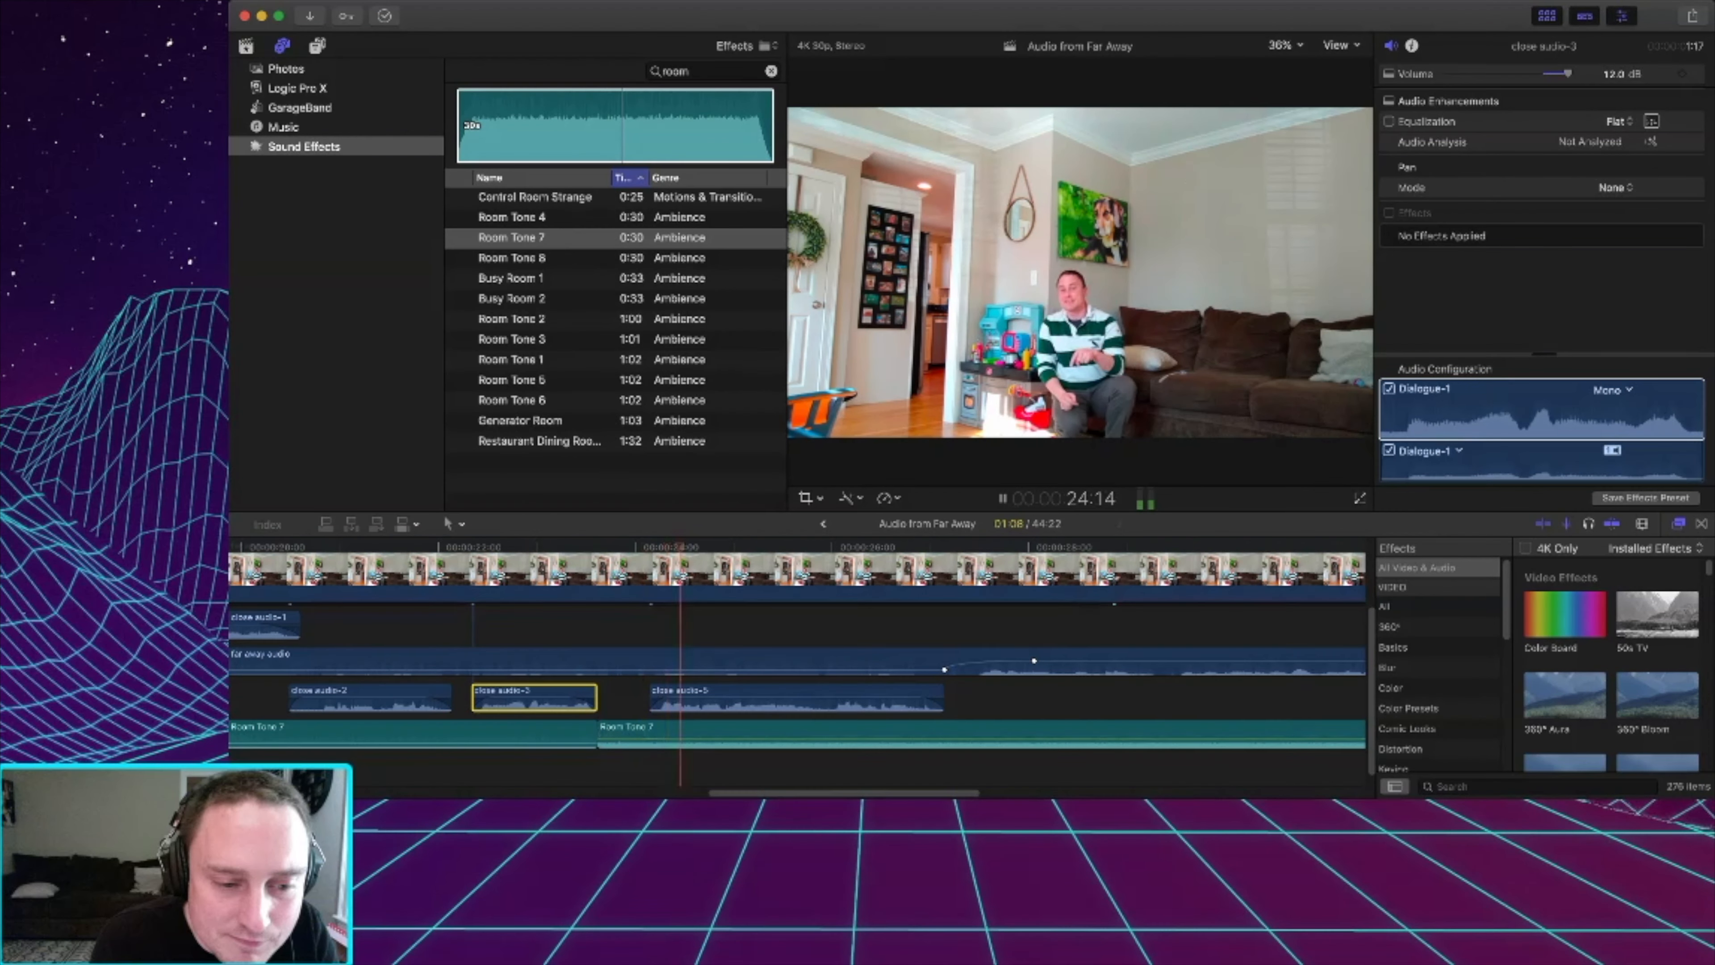
key(space)
Set the volume of the second Room Tone 7 clip to -20.0 dB.
click(658, 734)
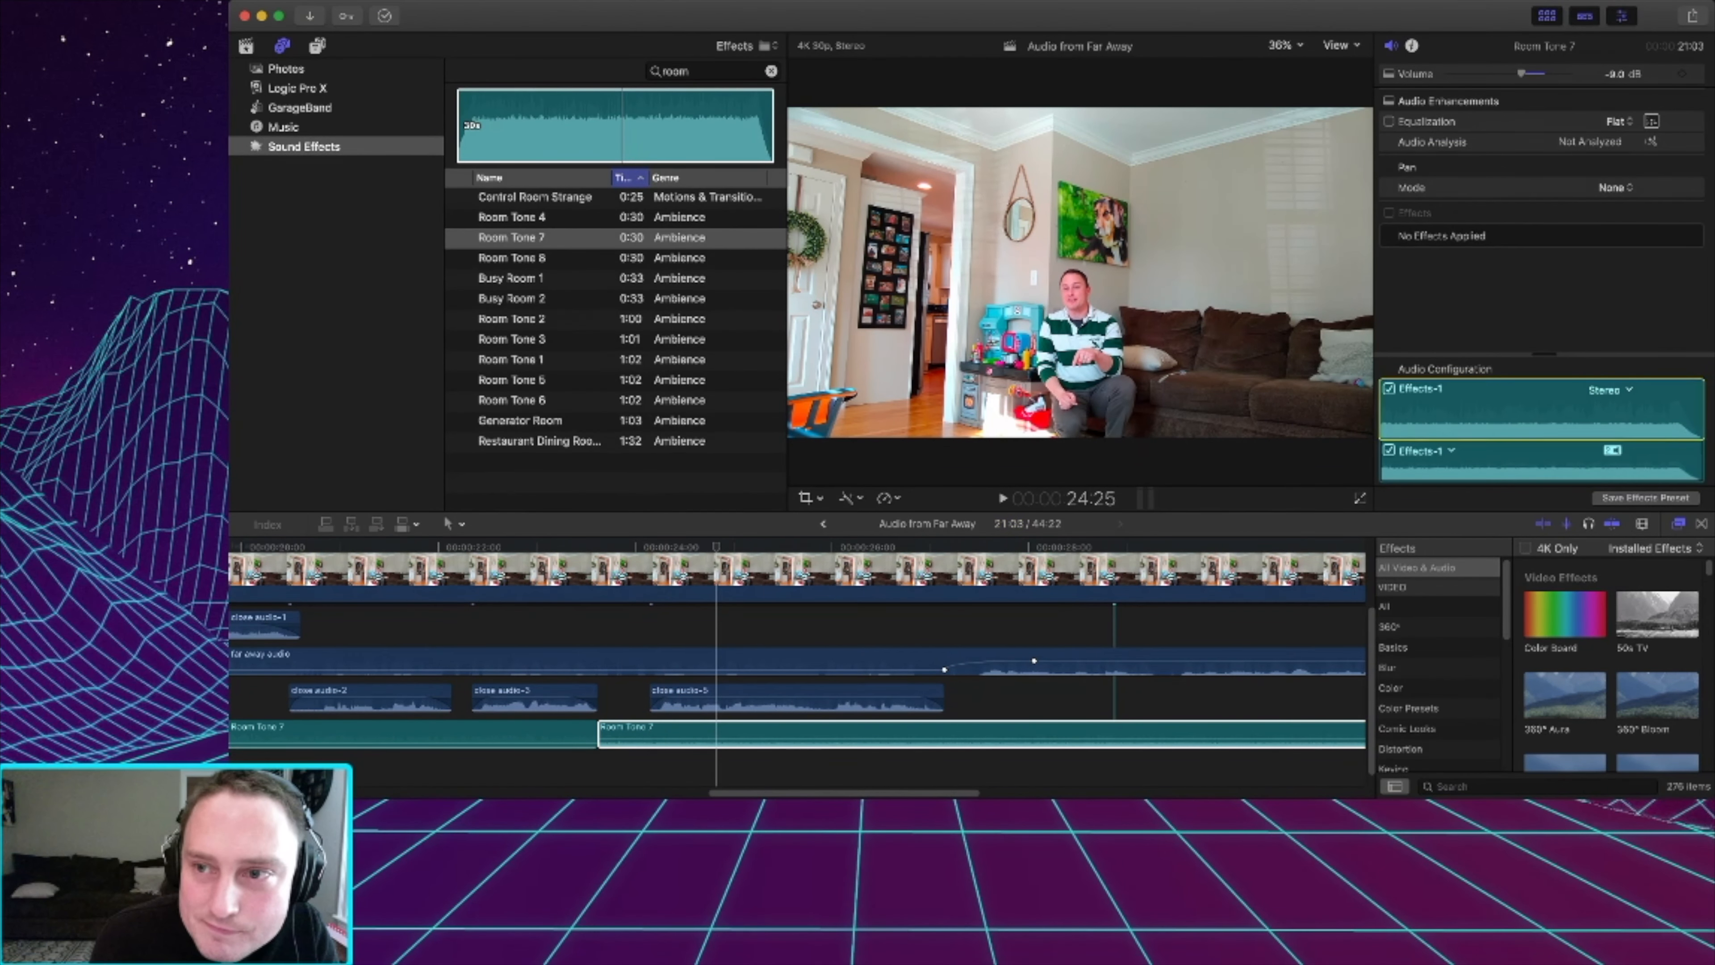
drag(1521, 73, 1508, 73)
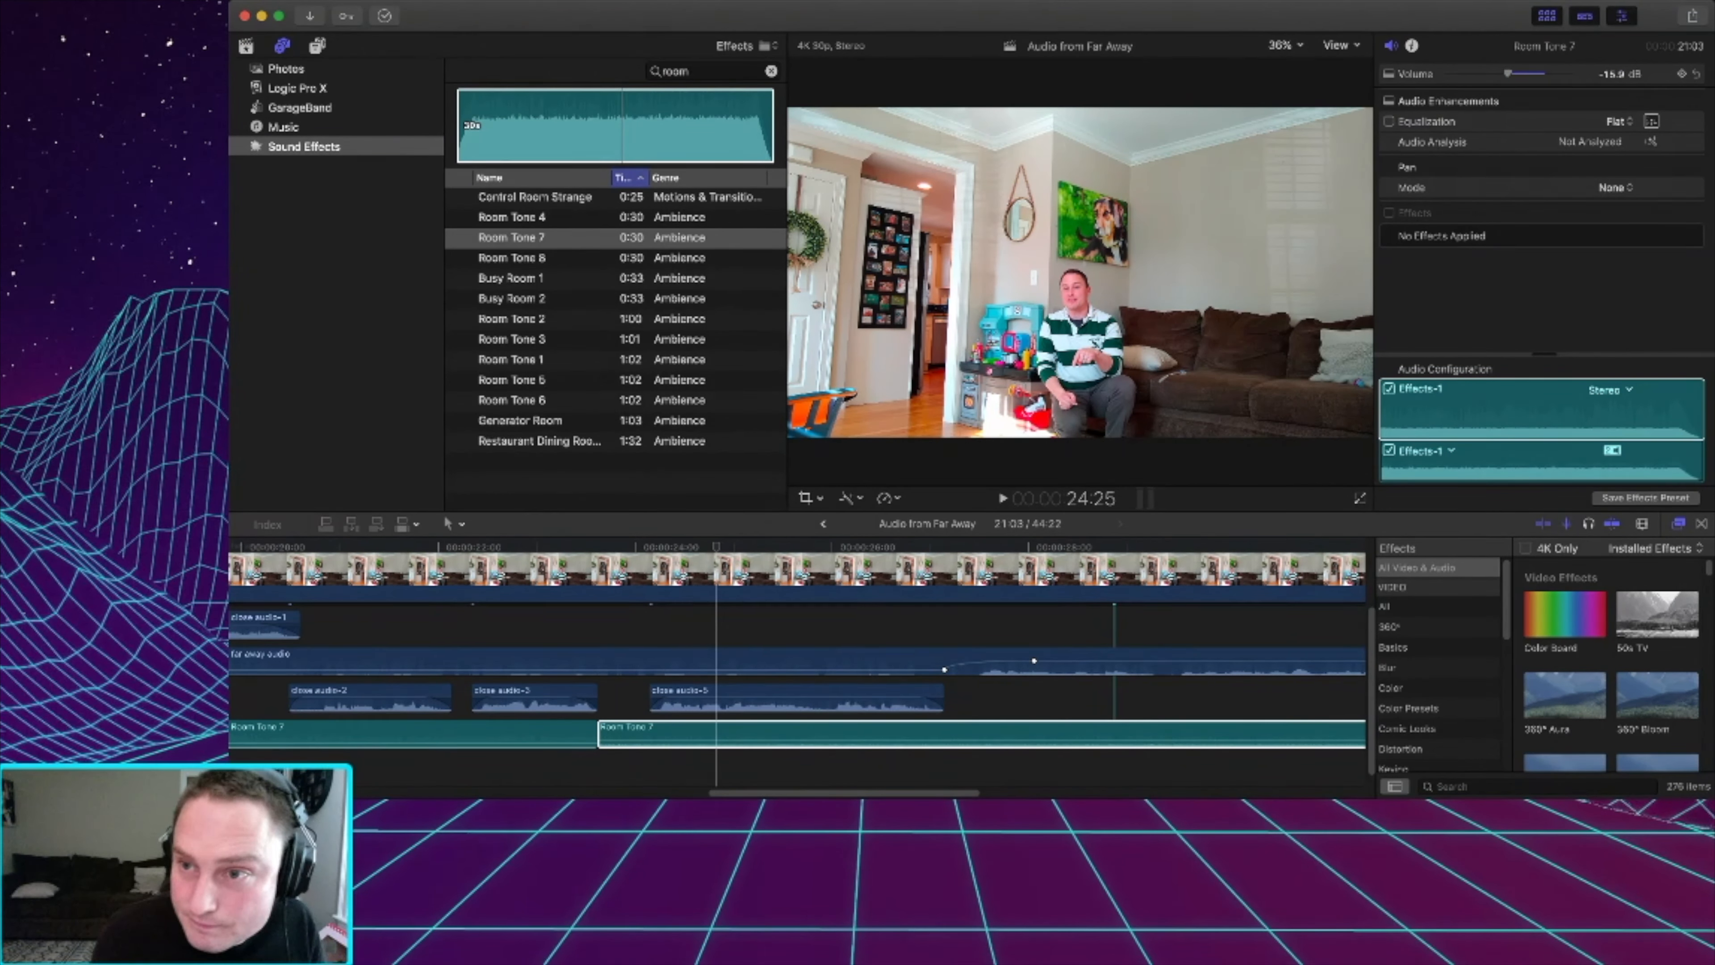
click(1612, 74)
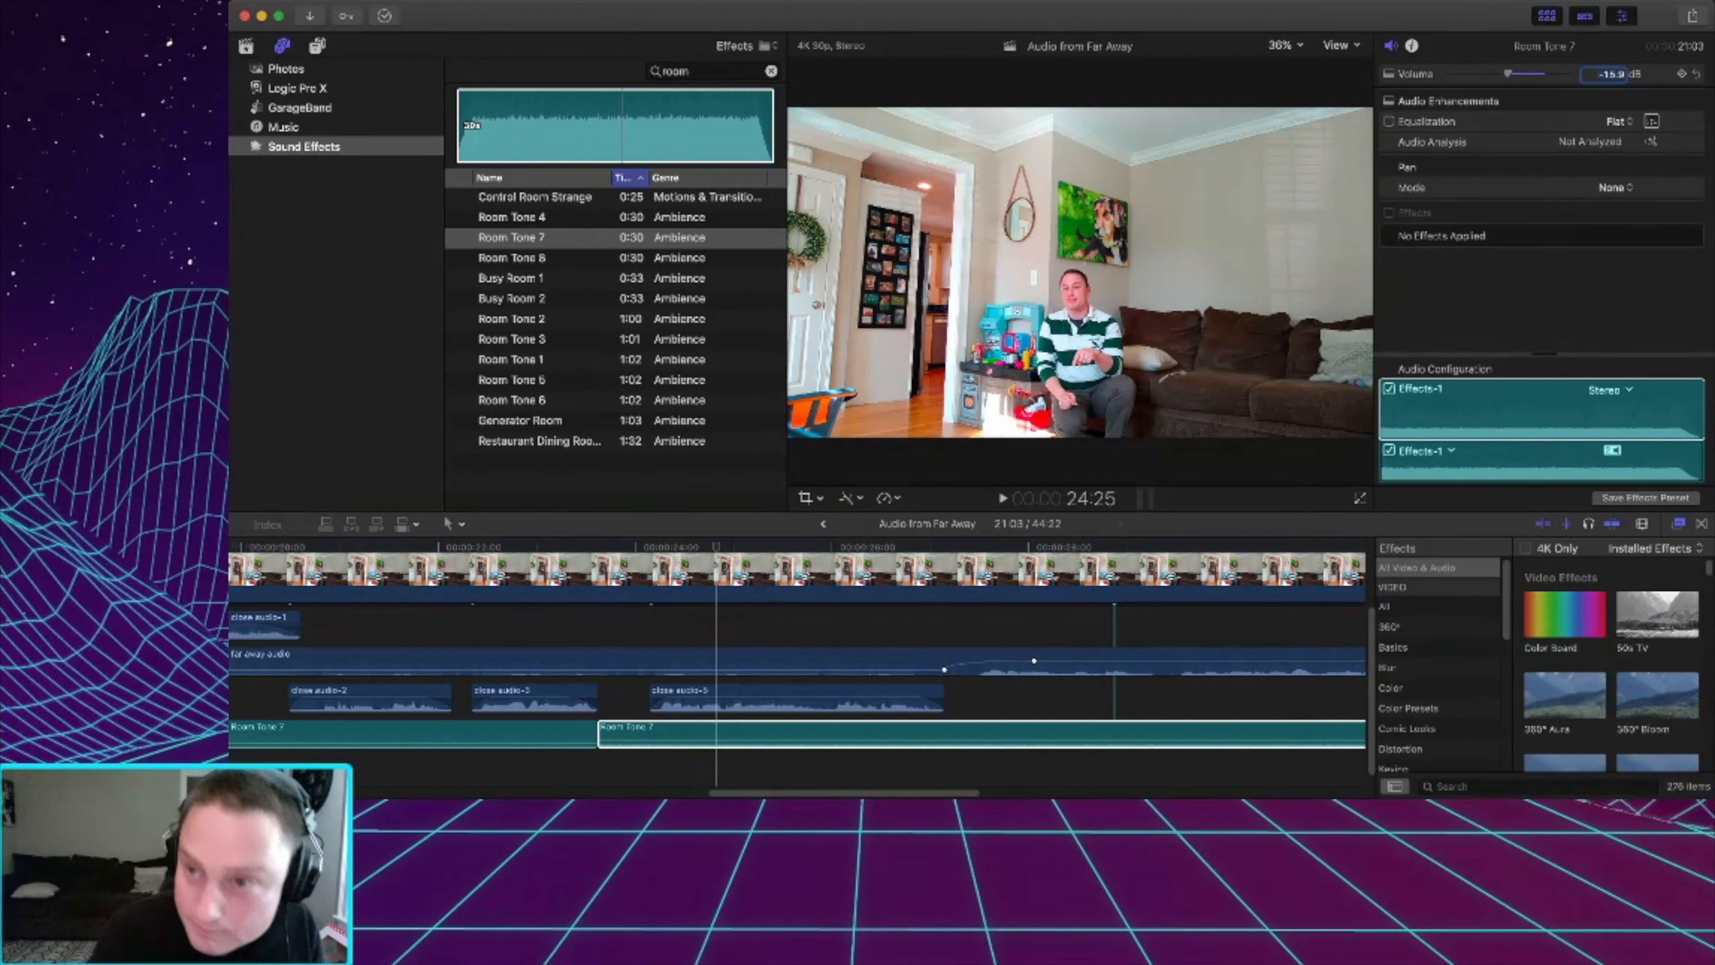
key(Return)
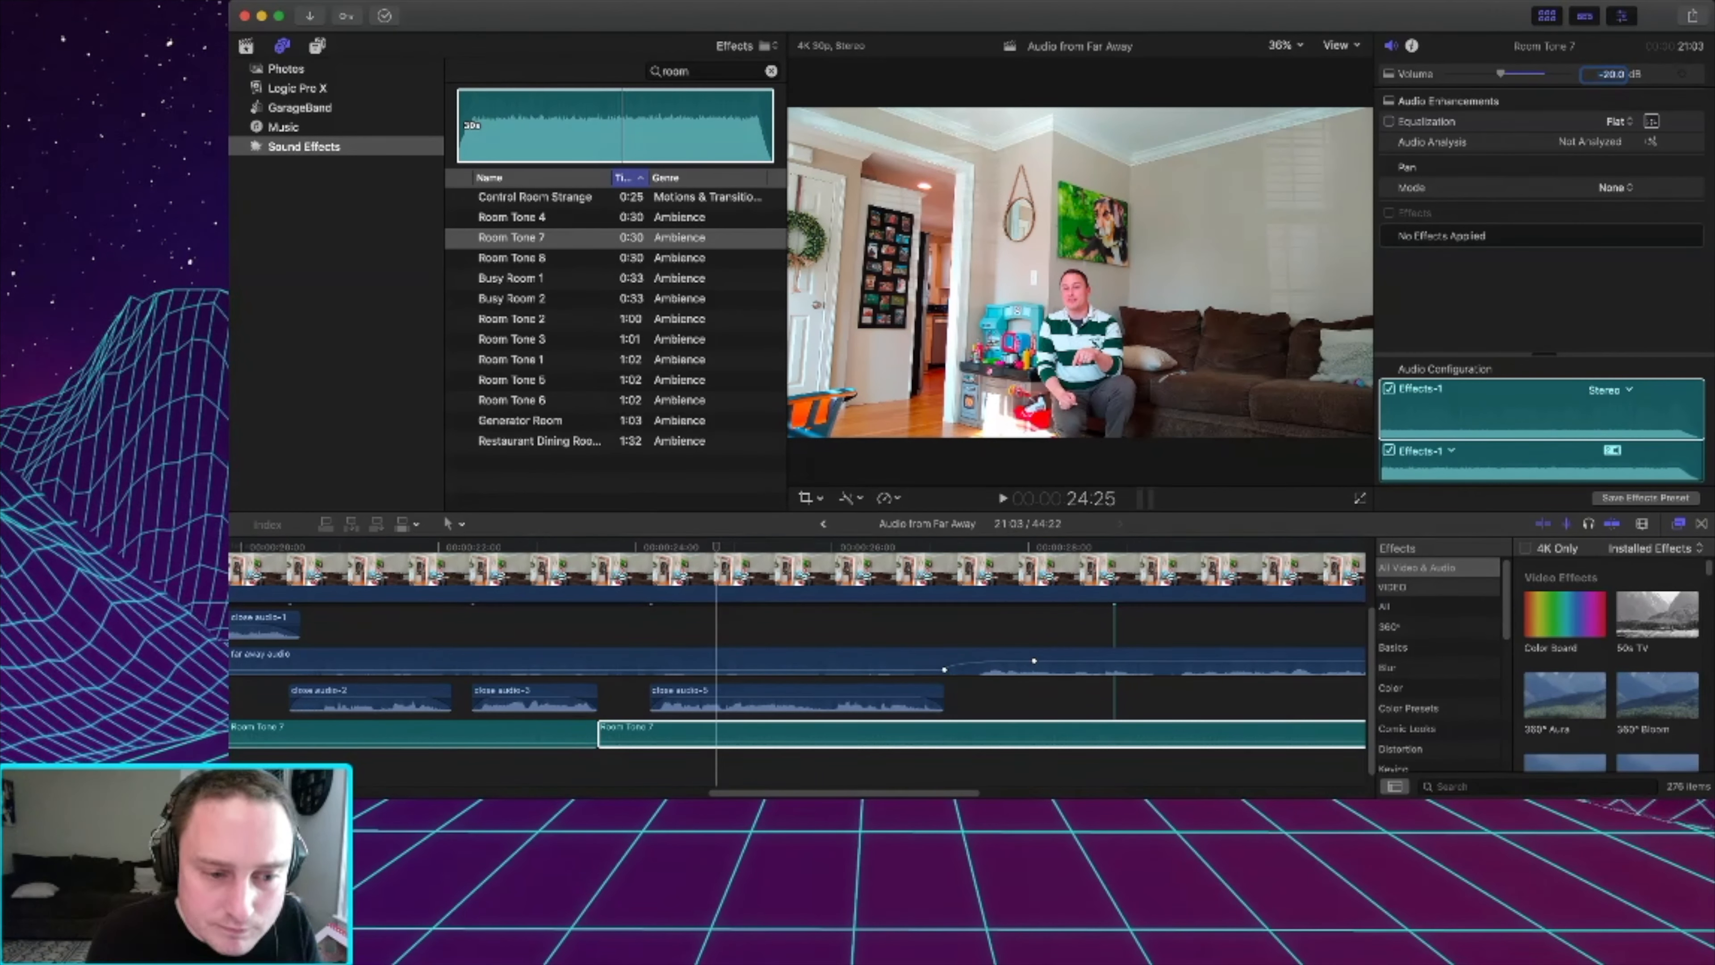
Play back the opening of close audio-5 to judge the level of the second Room Tone 7 clip.
click(649, 735)
key(space)
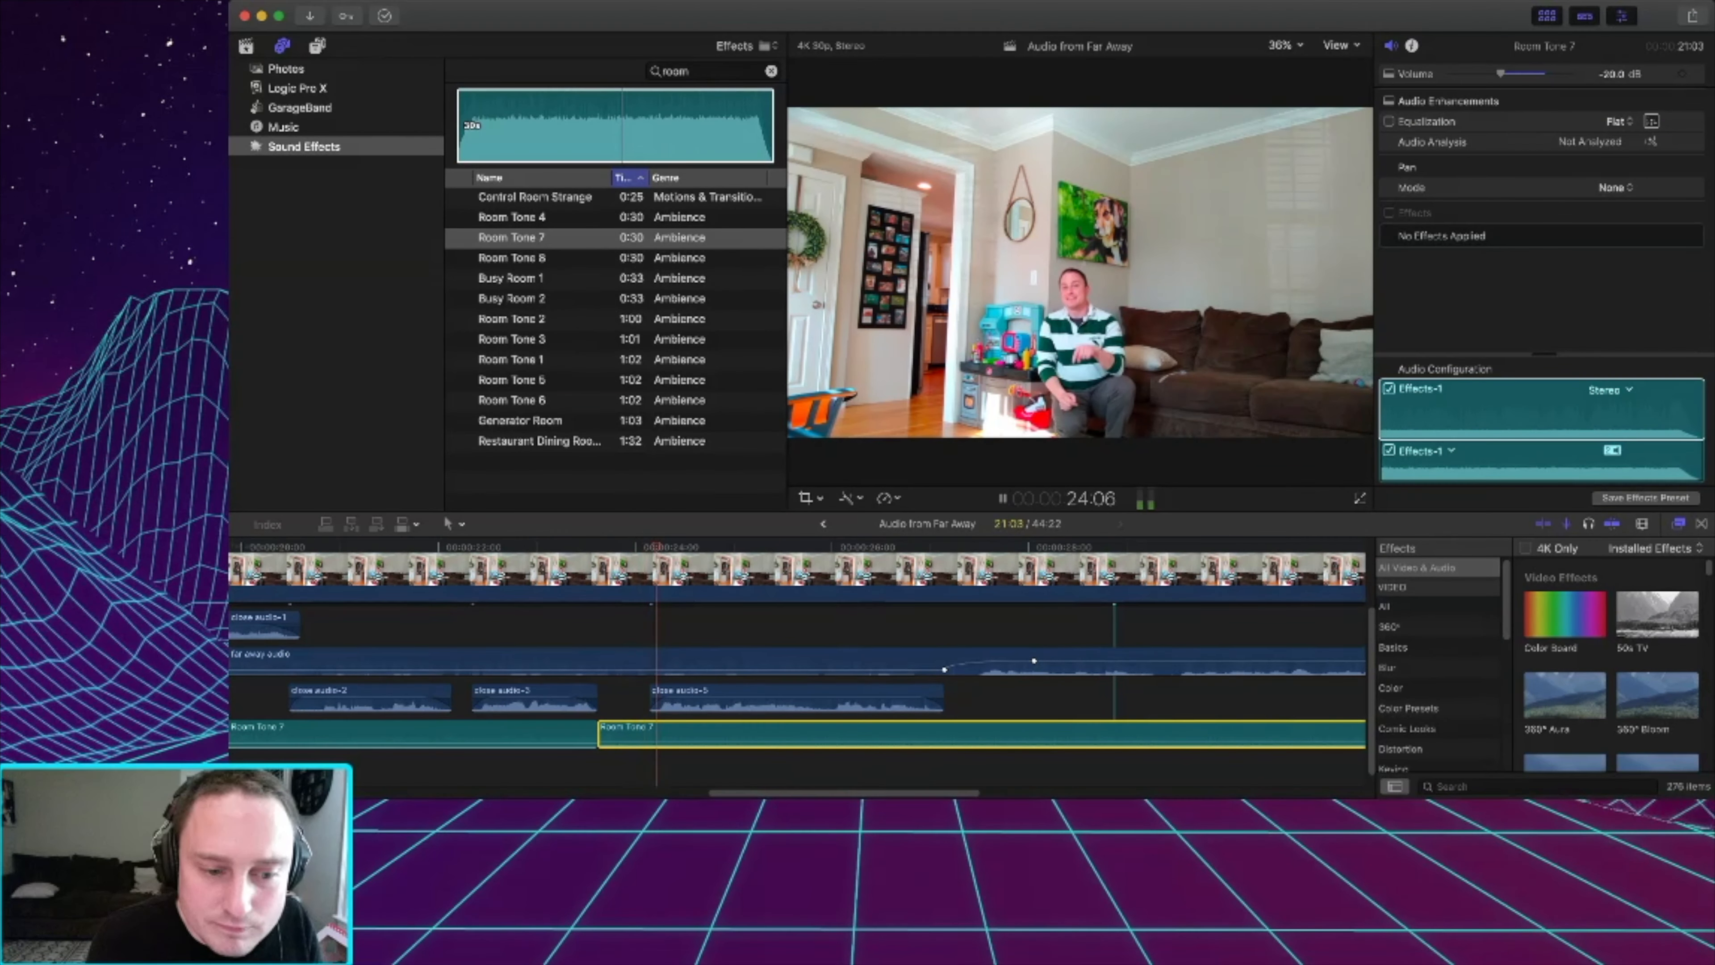
key(space)
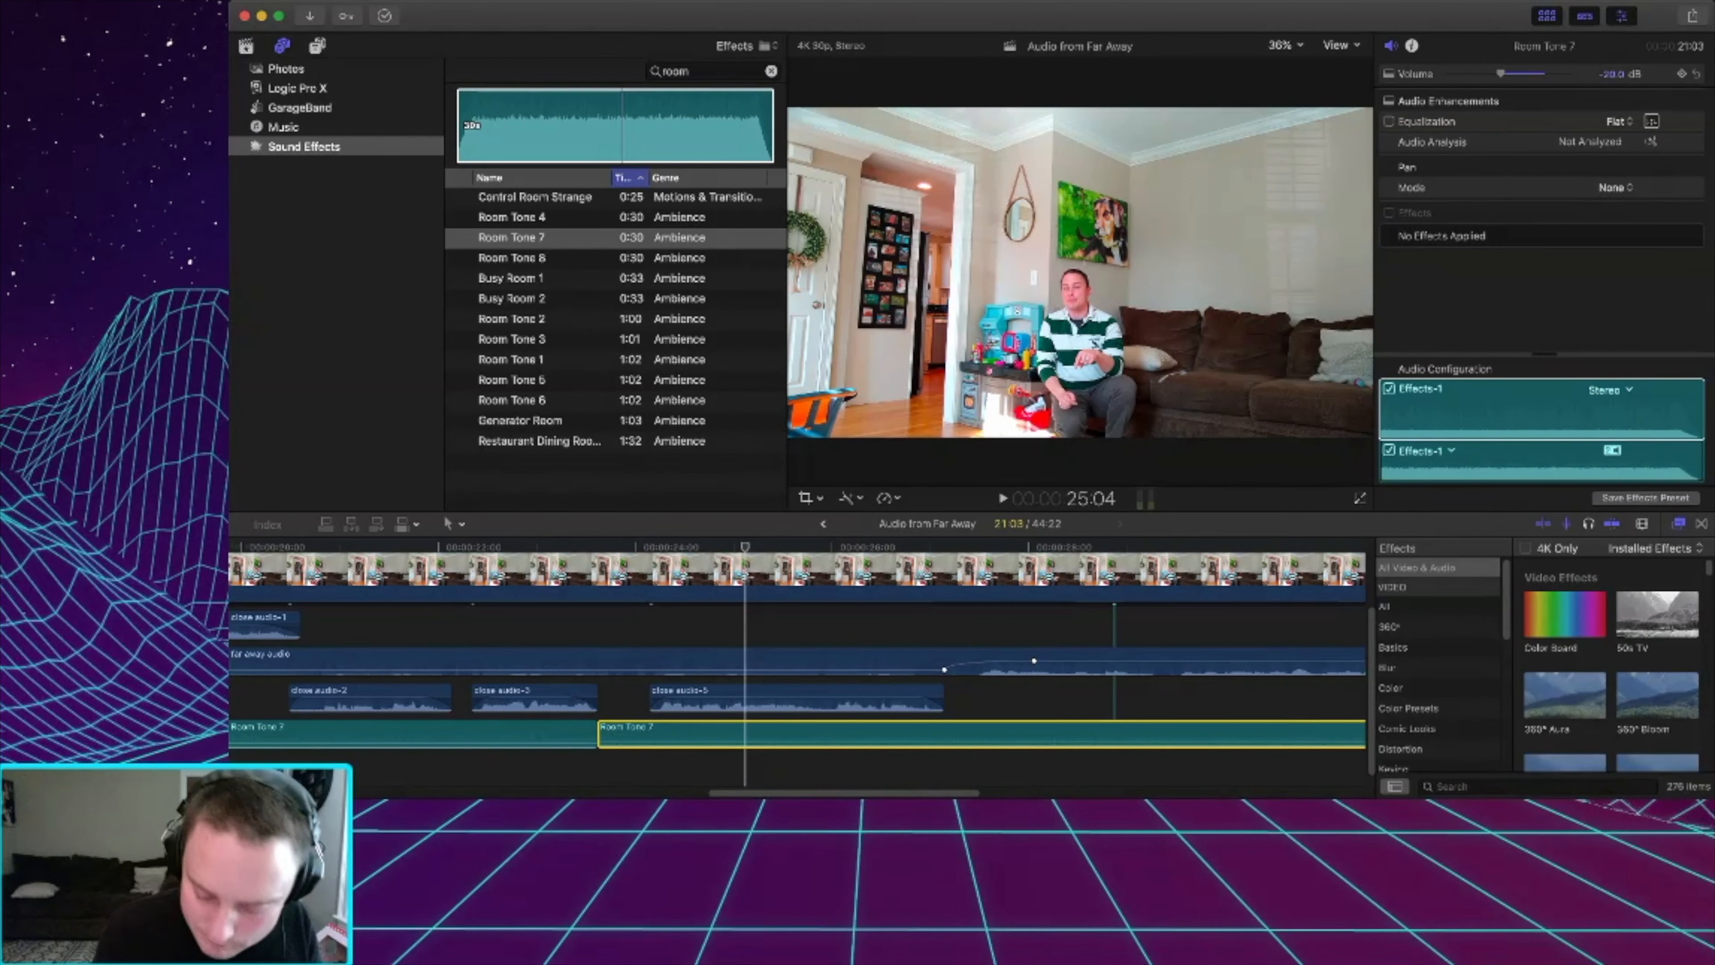
Try a volume of -30.0 dB on the second Room Tone 7 clip and play it back from the start of close audio-5.
click(1612, 74)
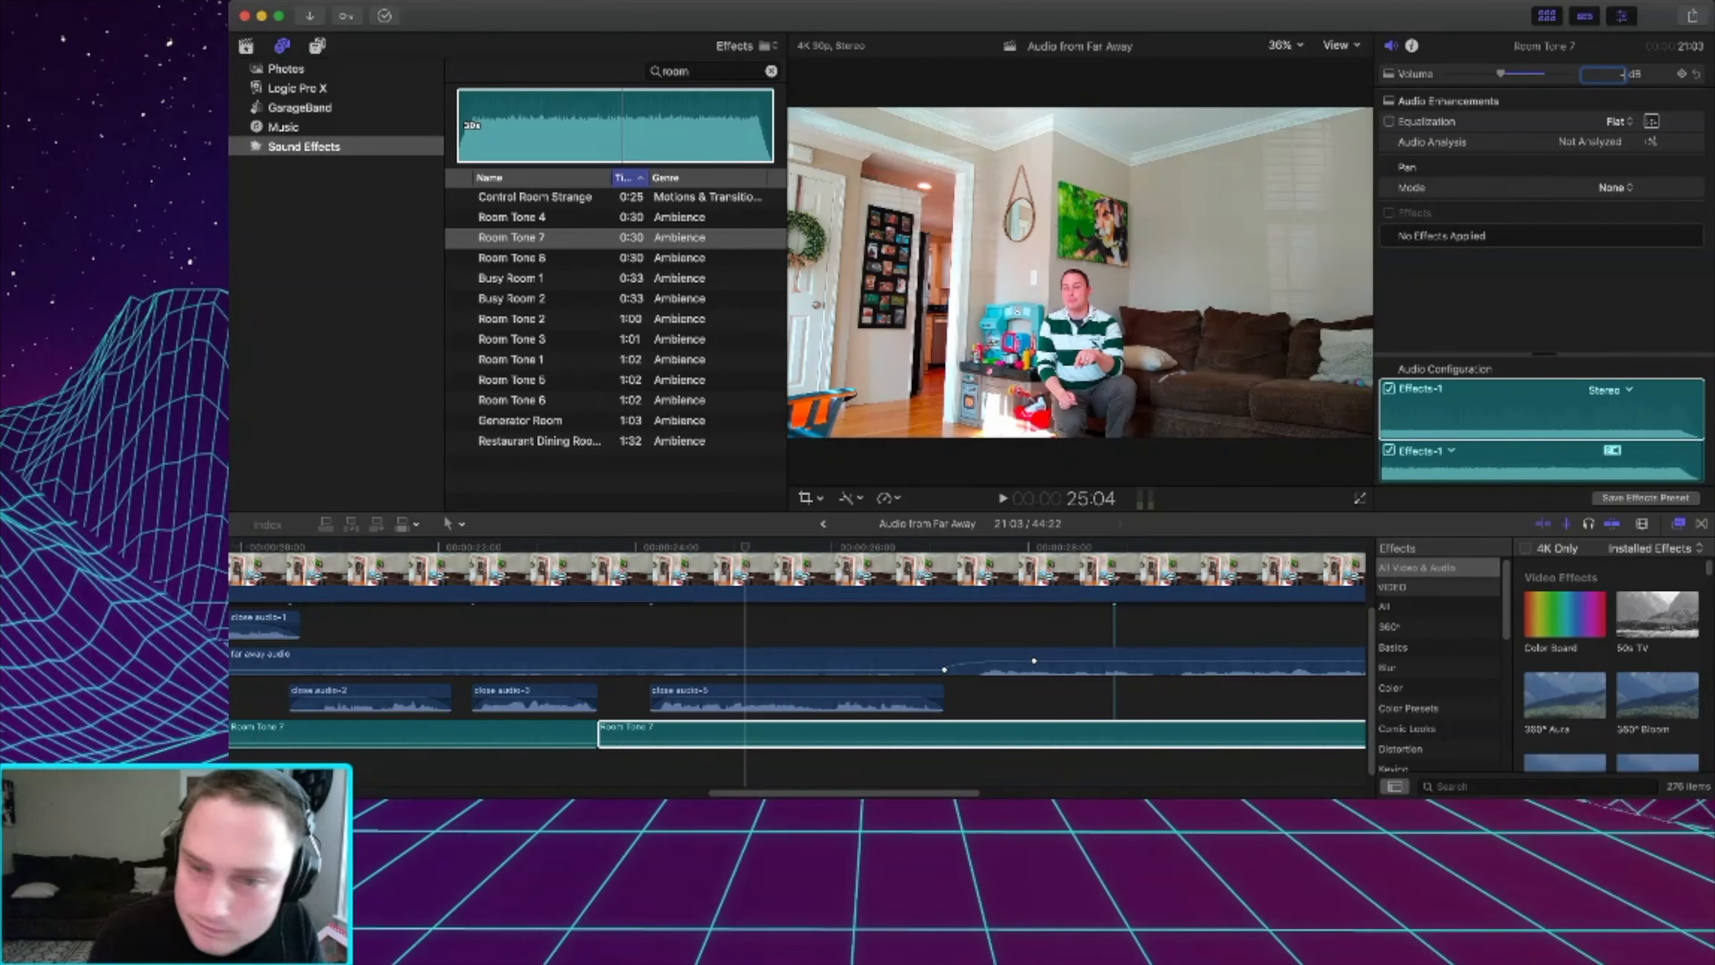
text(-30)
key(Return)
click(650, 735)
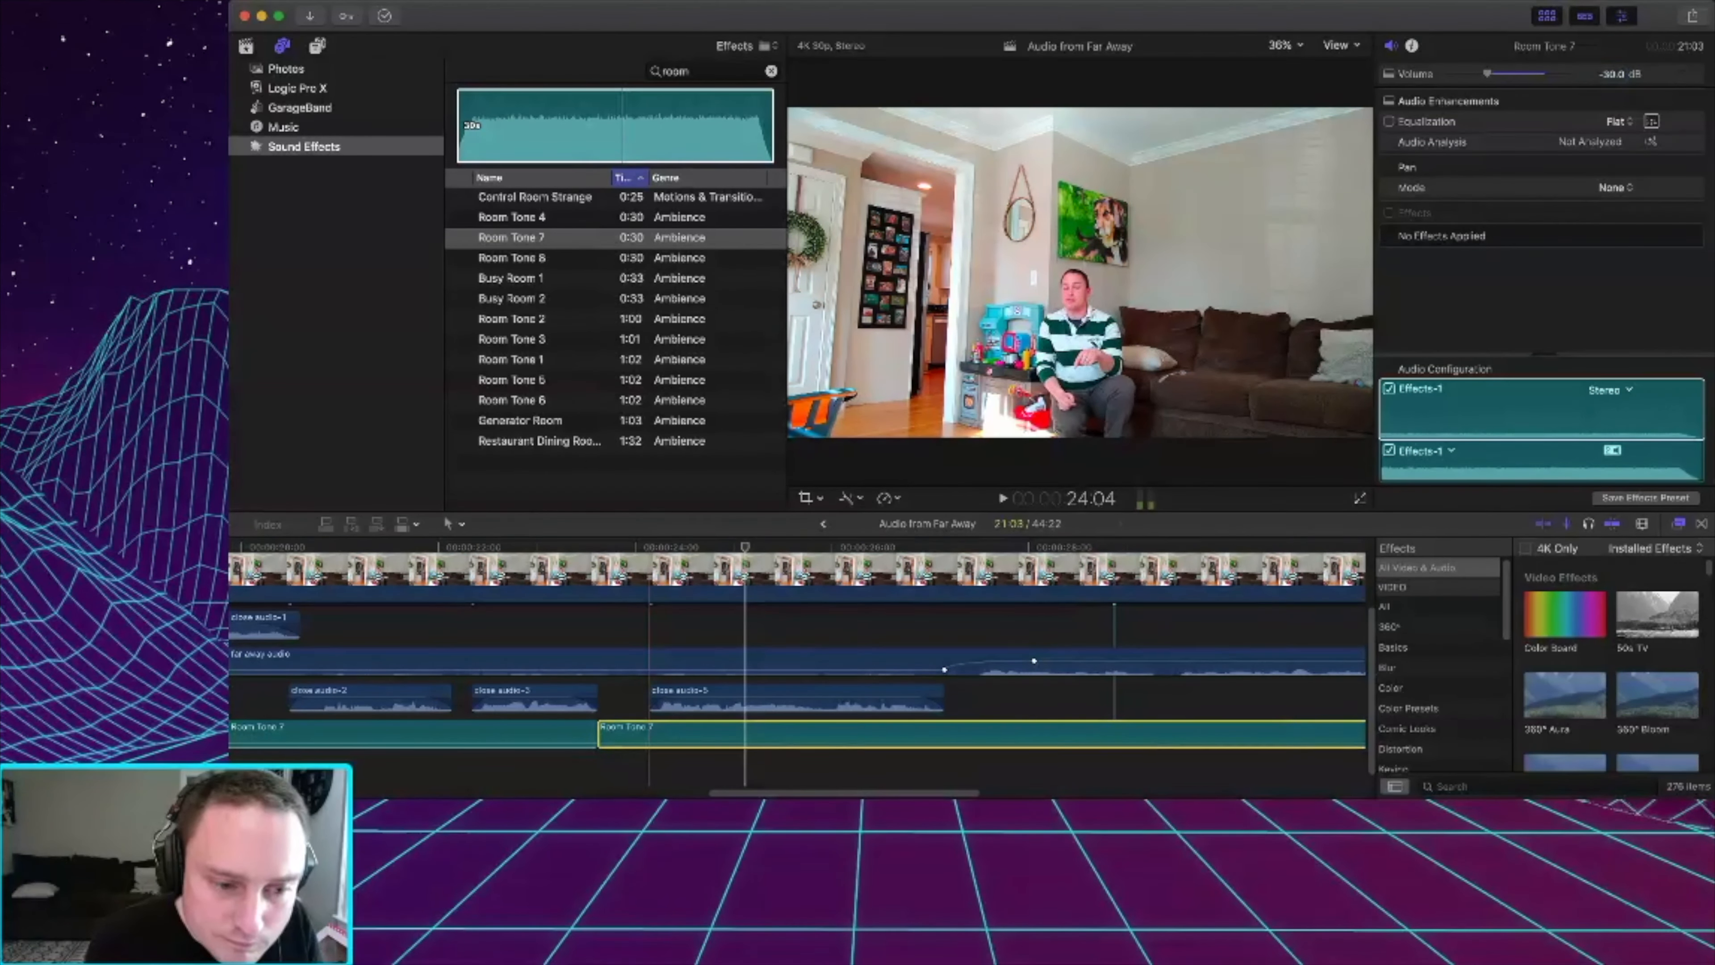
key(space)
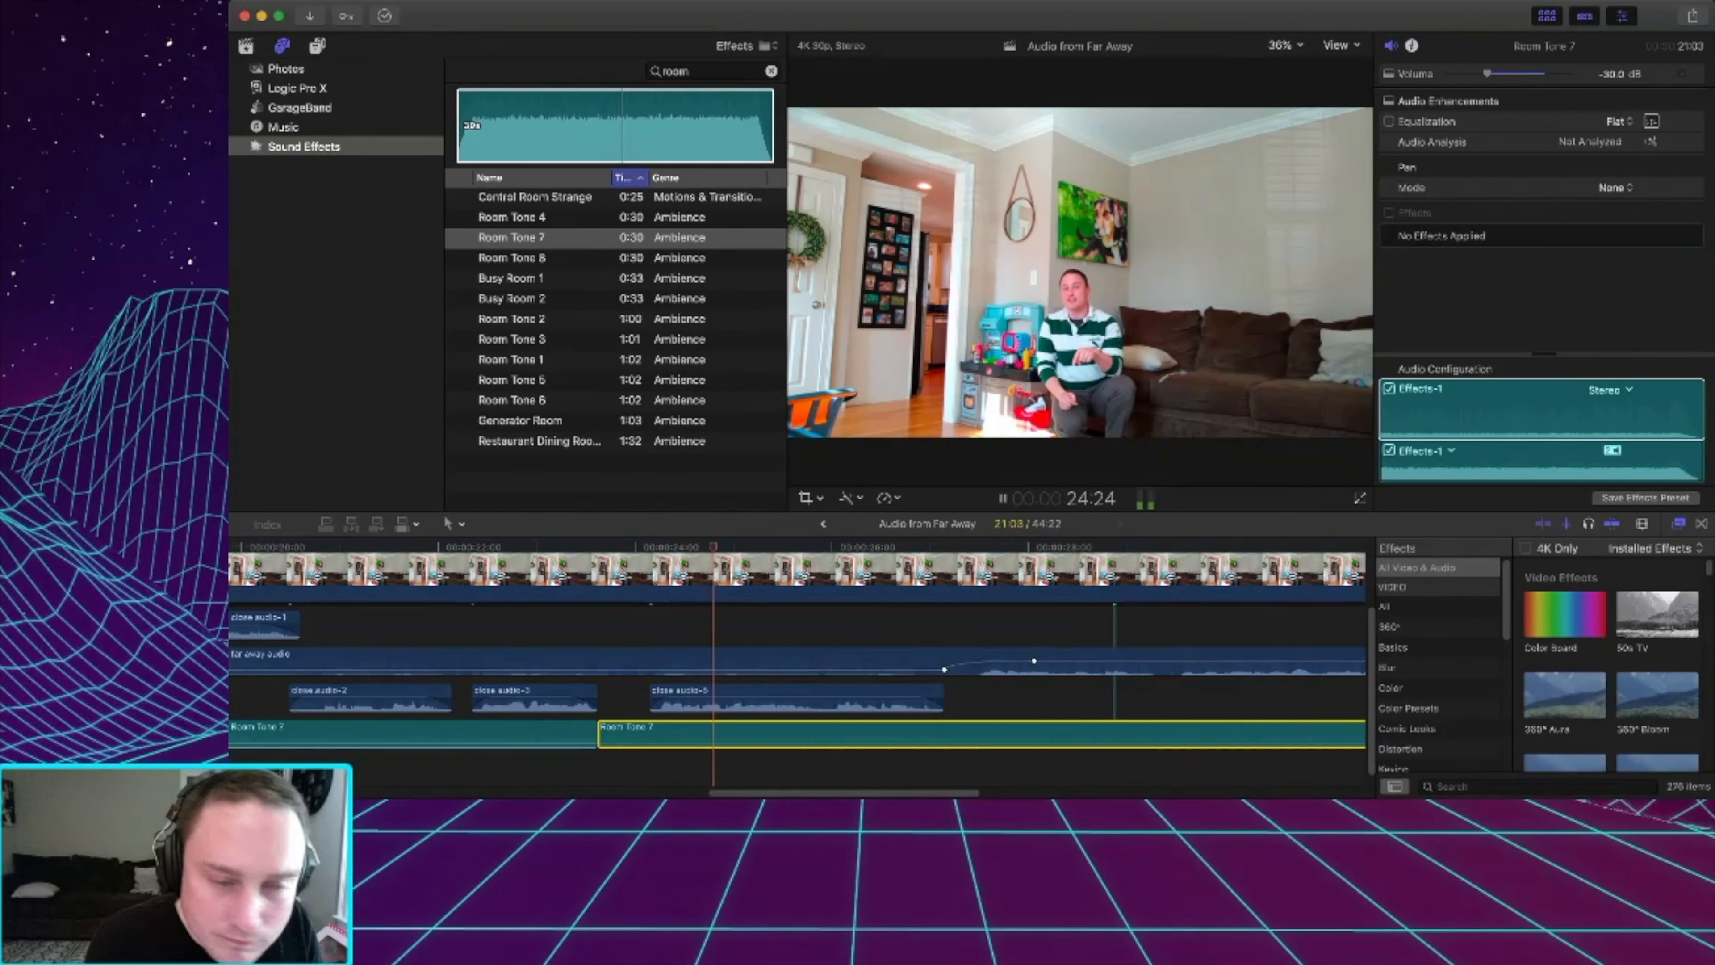
Set the volume of both the first and the second Room Tone 7 clips to -32.0 dB.
click(579, 745)
key(space)
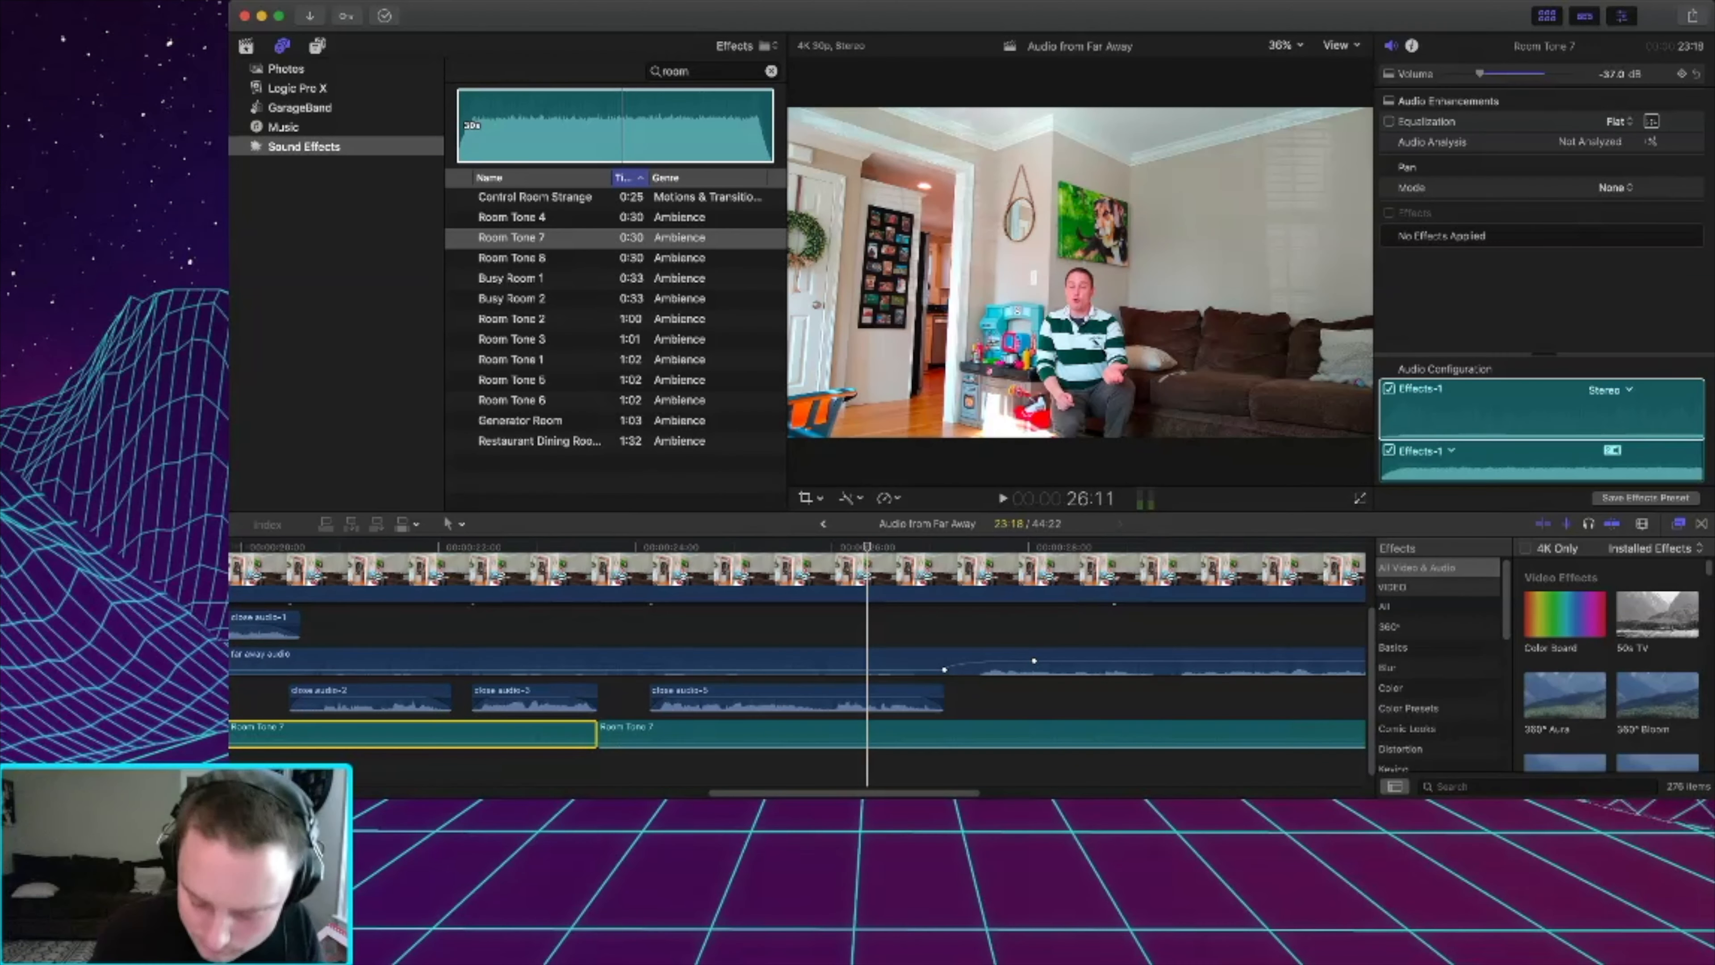
click(1612, 74)
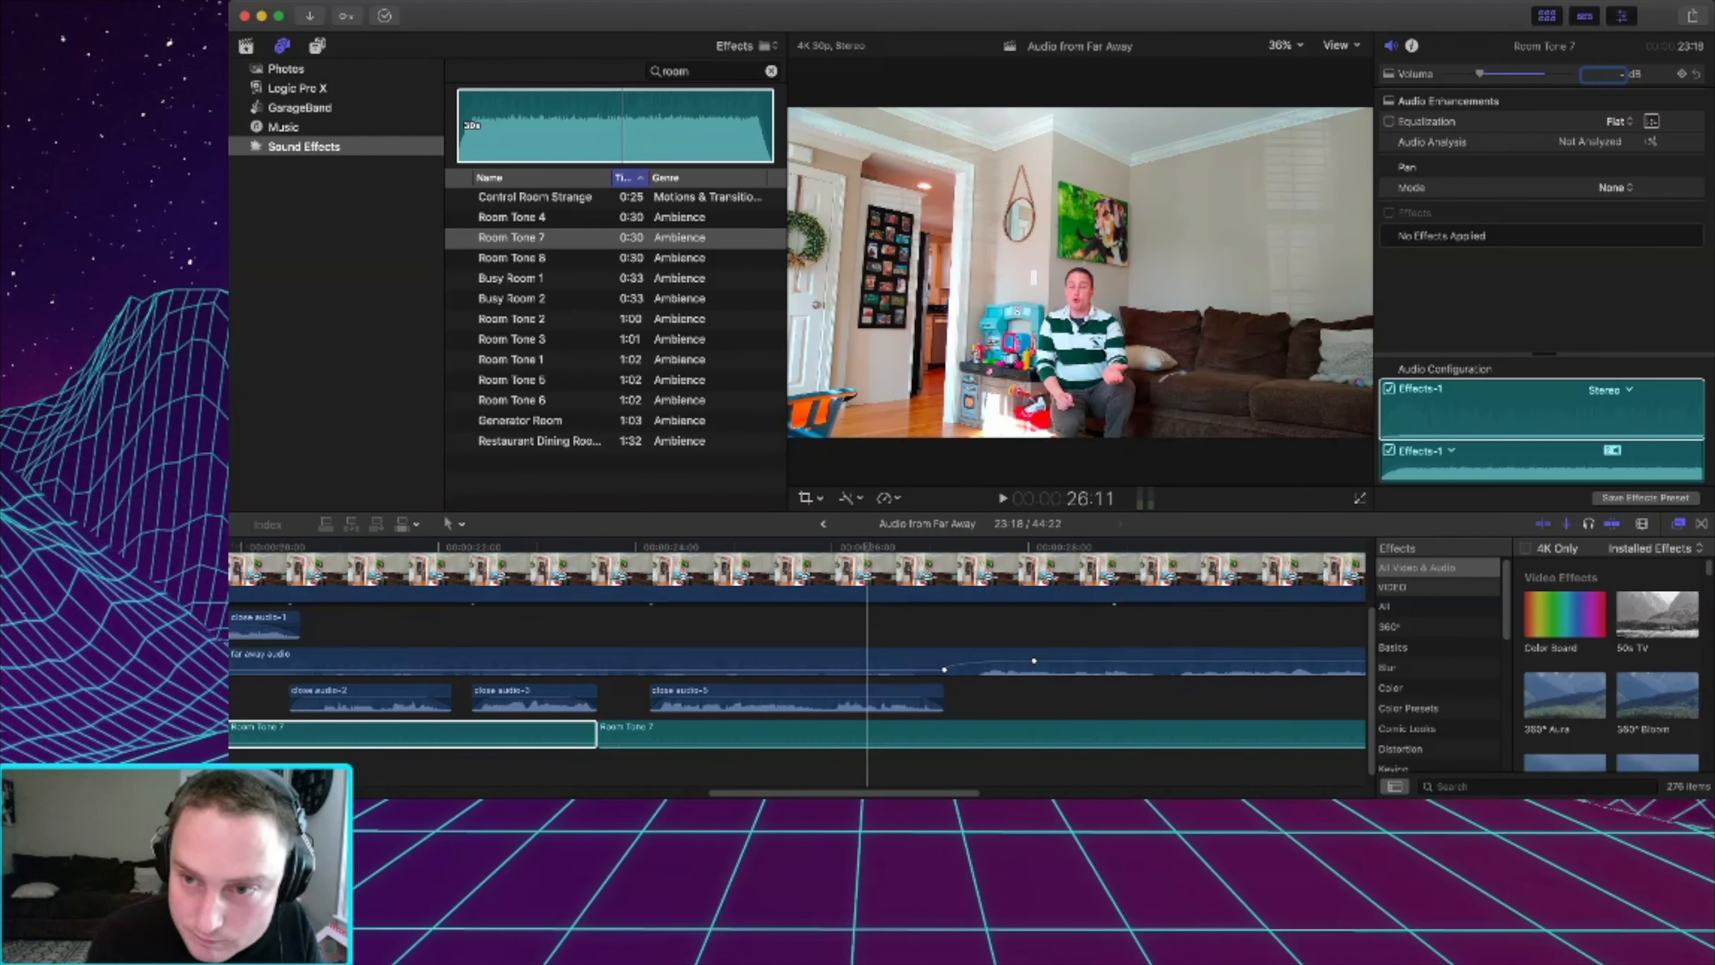
key(Return)
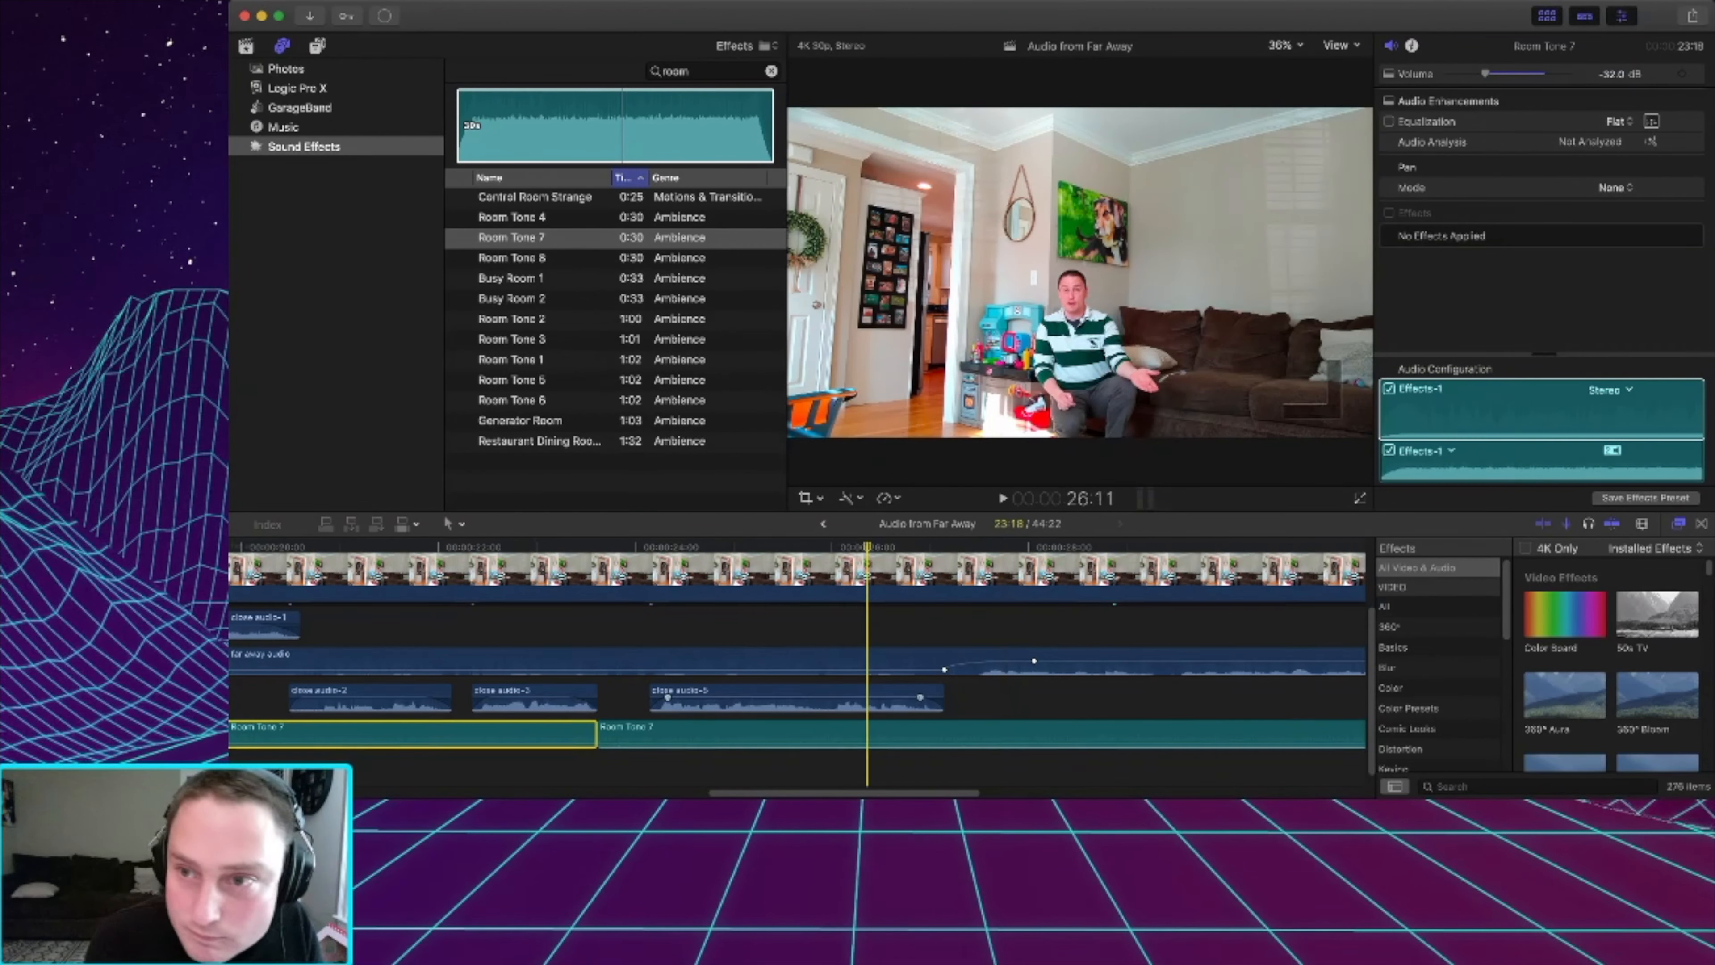
click(944, 735)
click(1613, 74)
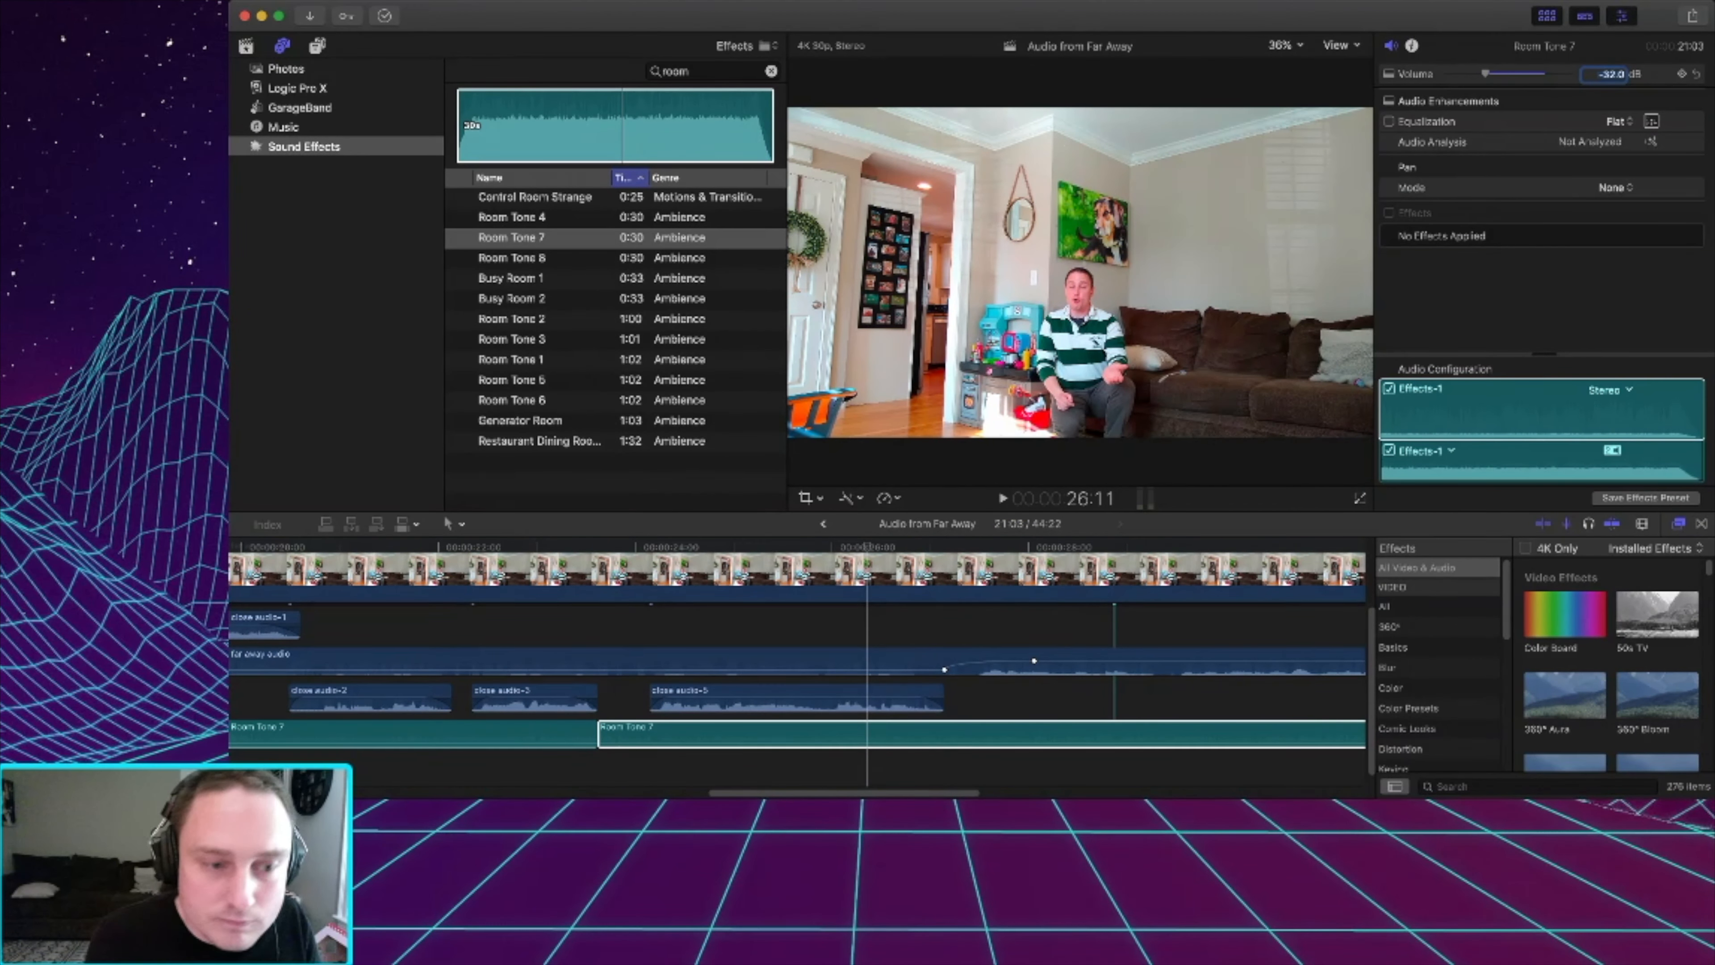
Play back the timeline from the middle of close audio-5 to the end of the video, checking the room tone under close audio-6 to close audio-8.
click(807, 736)
key(space)
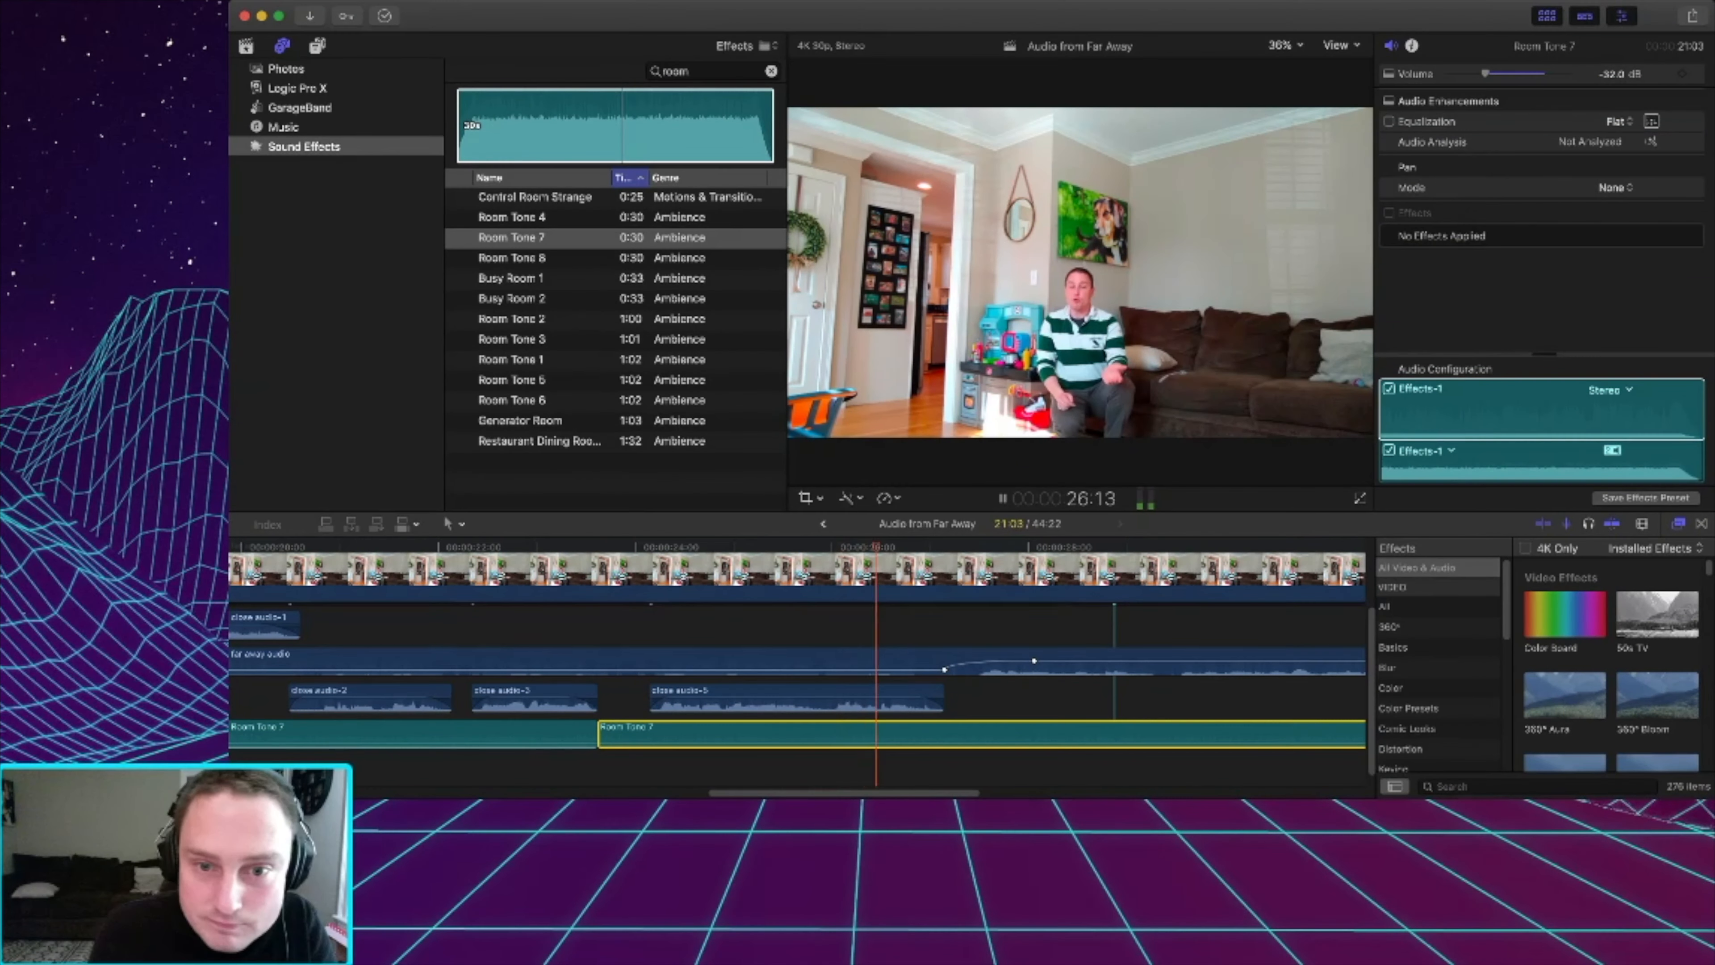
key(super+minus)
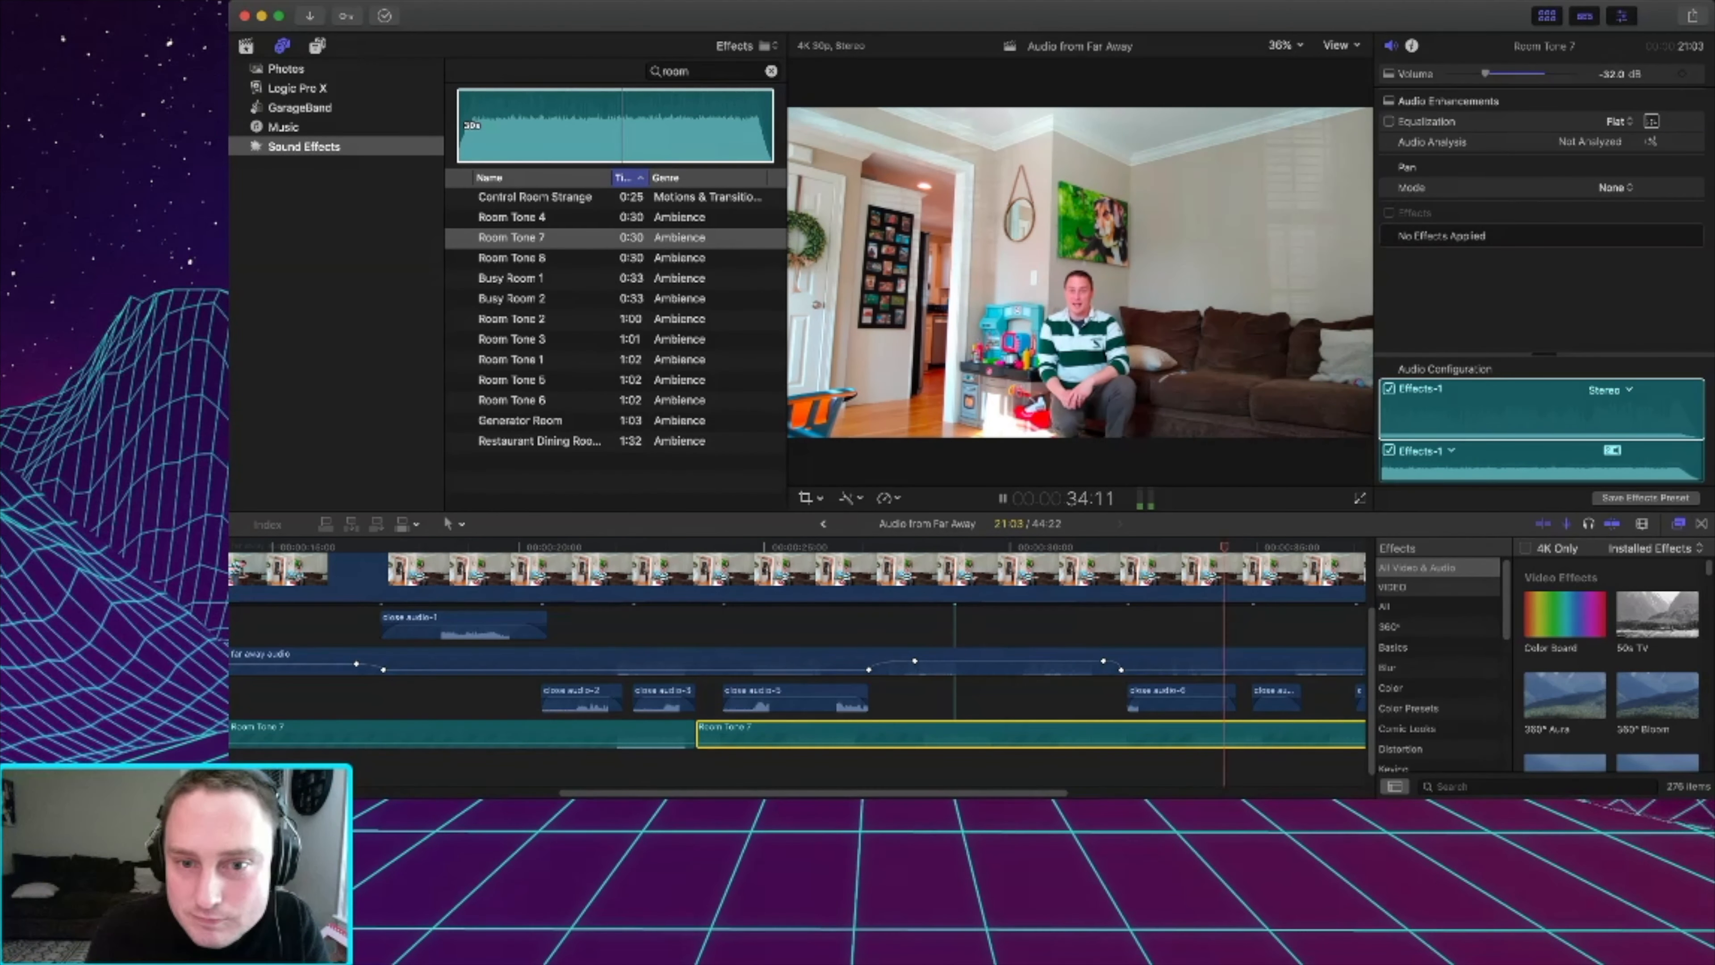
key(super+equal)
key(super+equal)
key(super+equal)
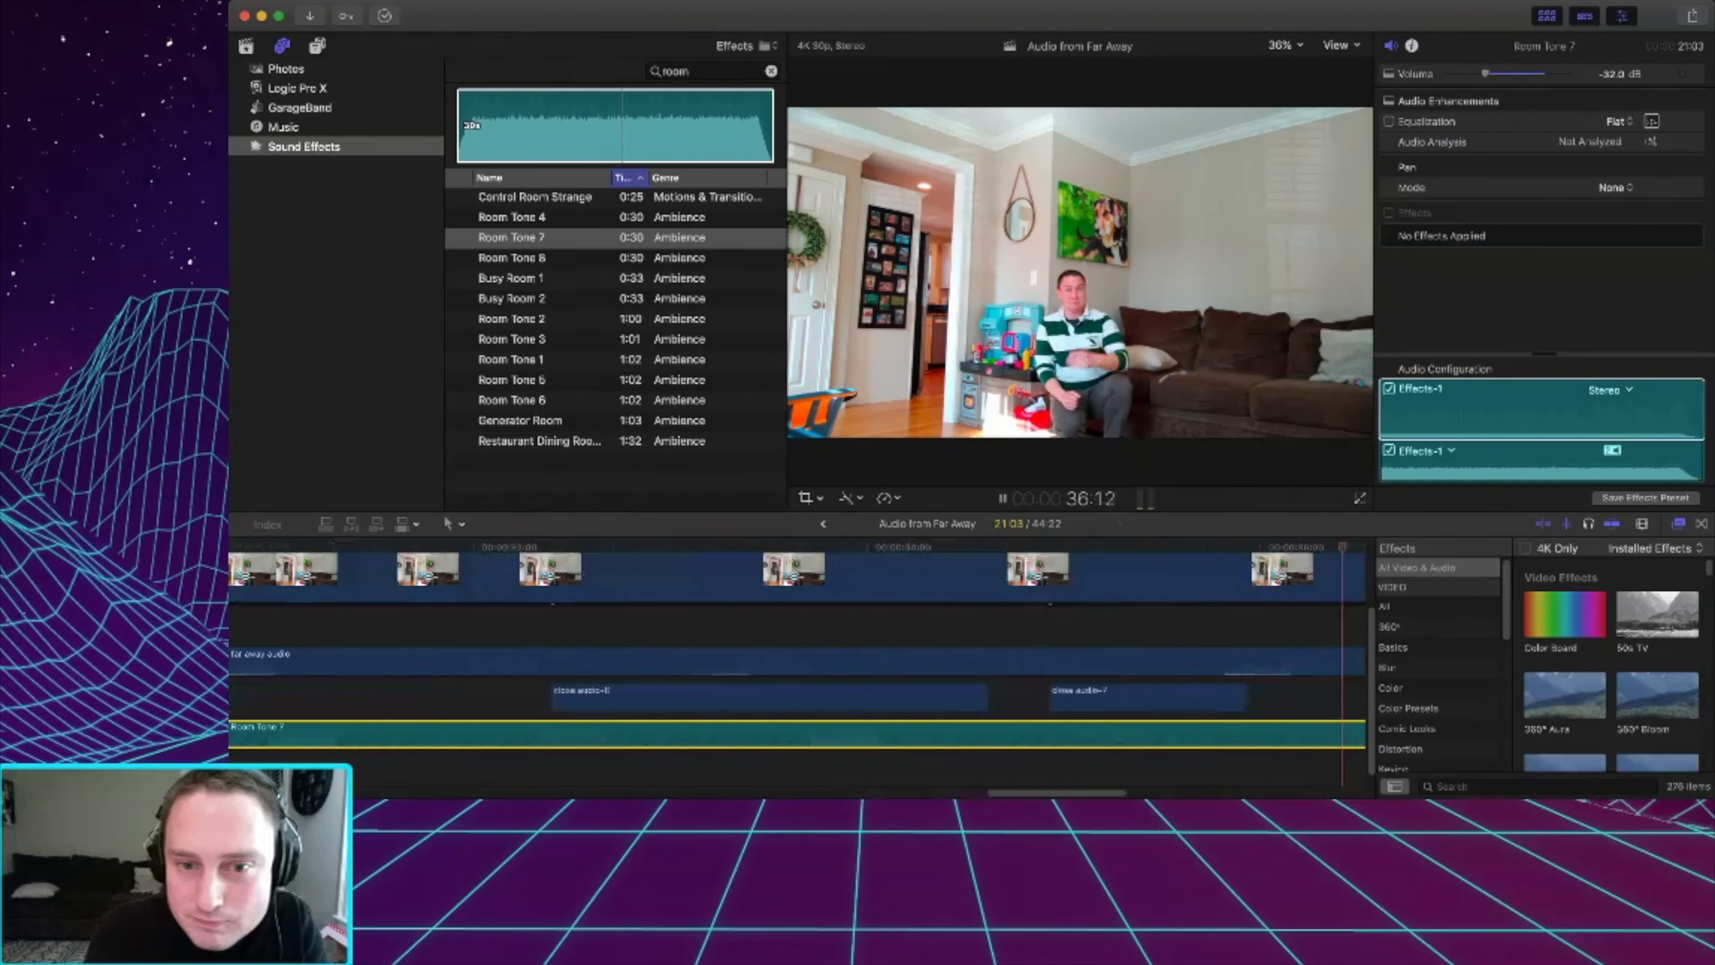
key(space)
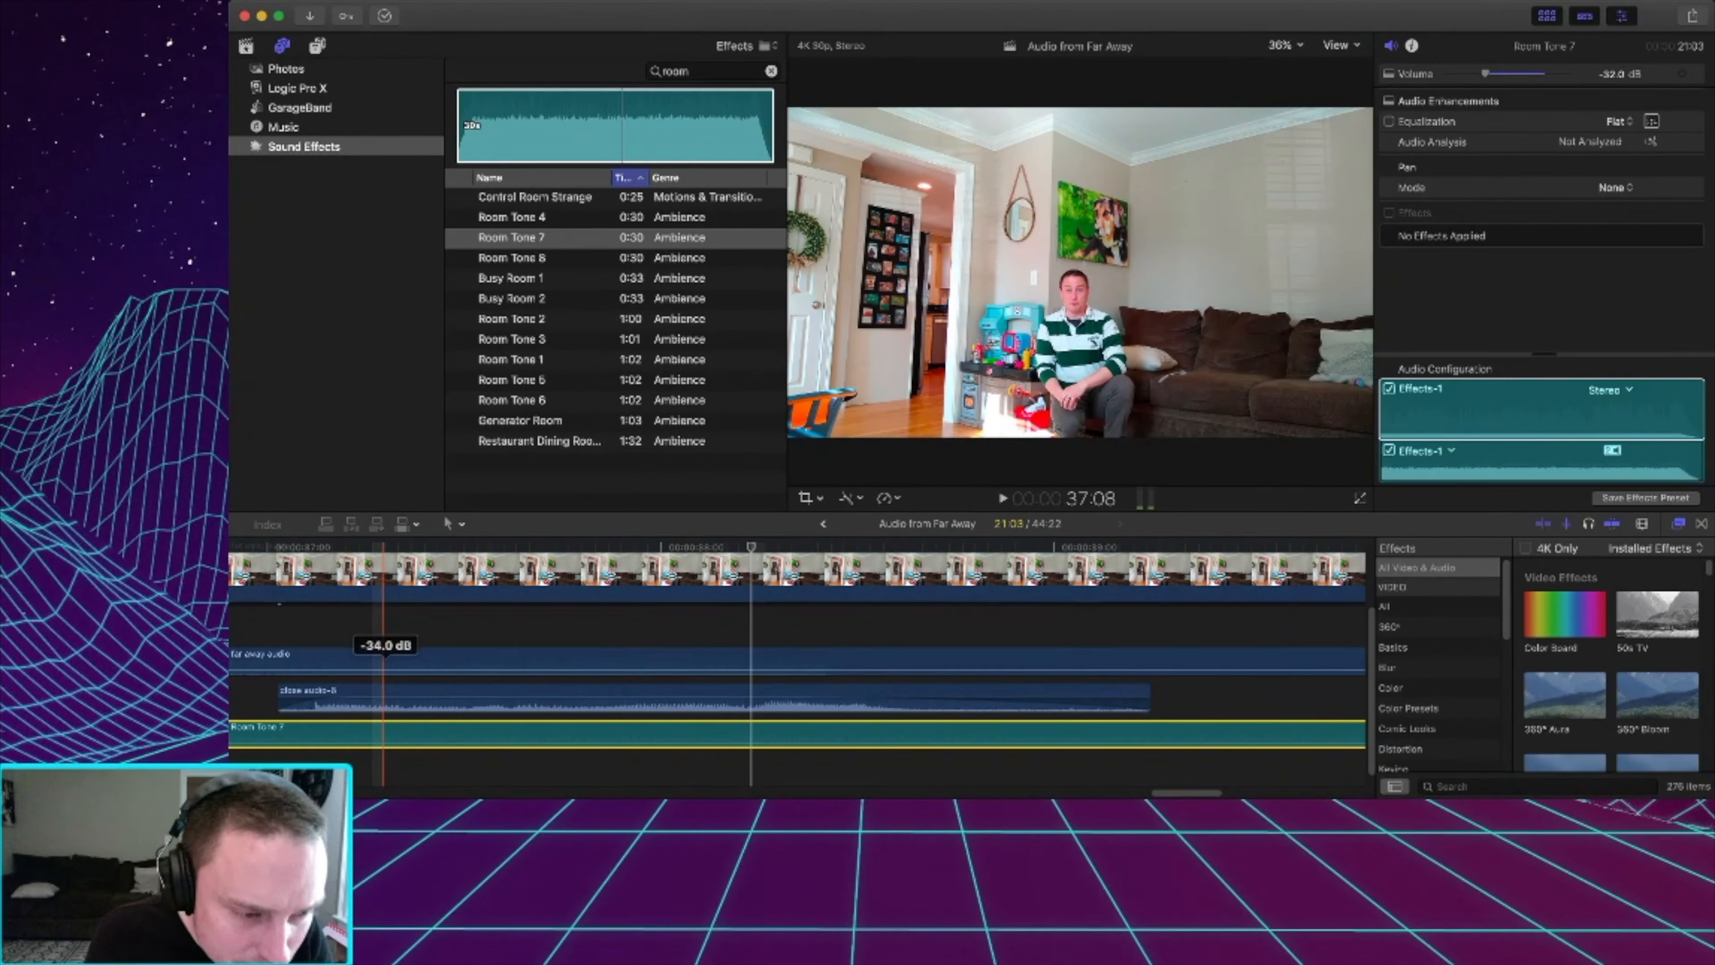
key(space)
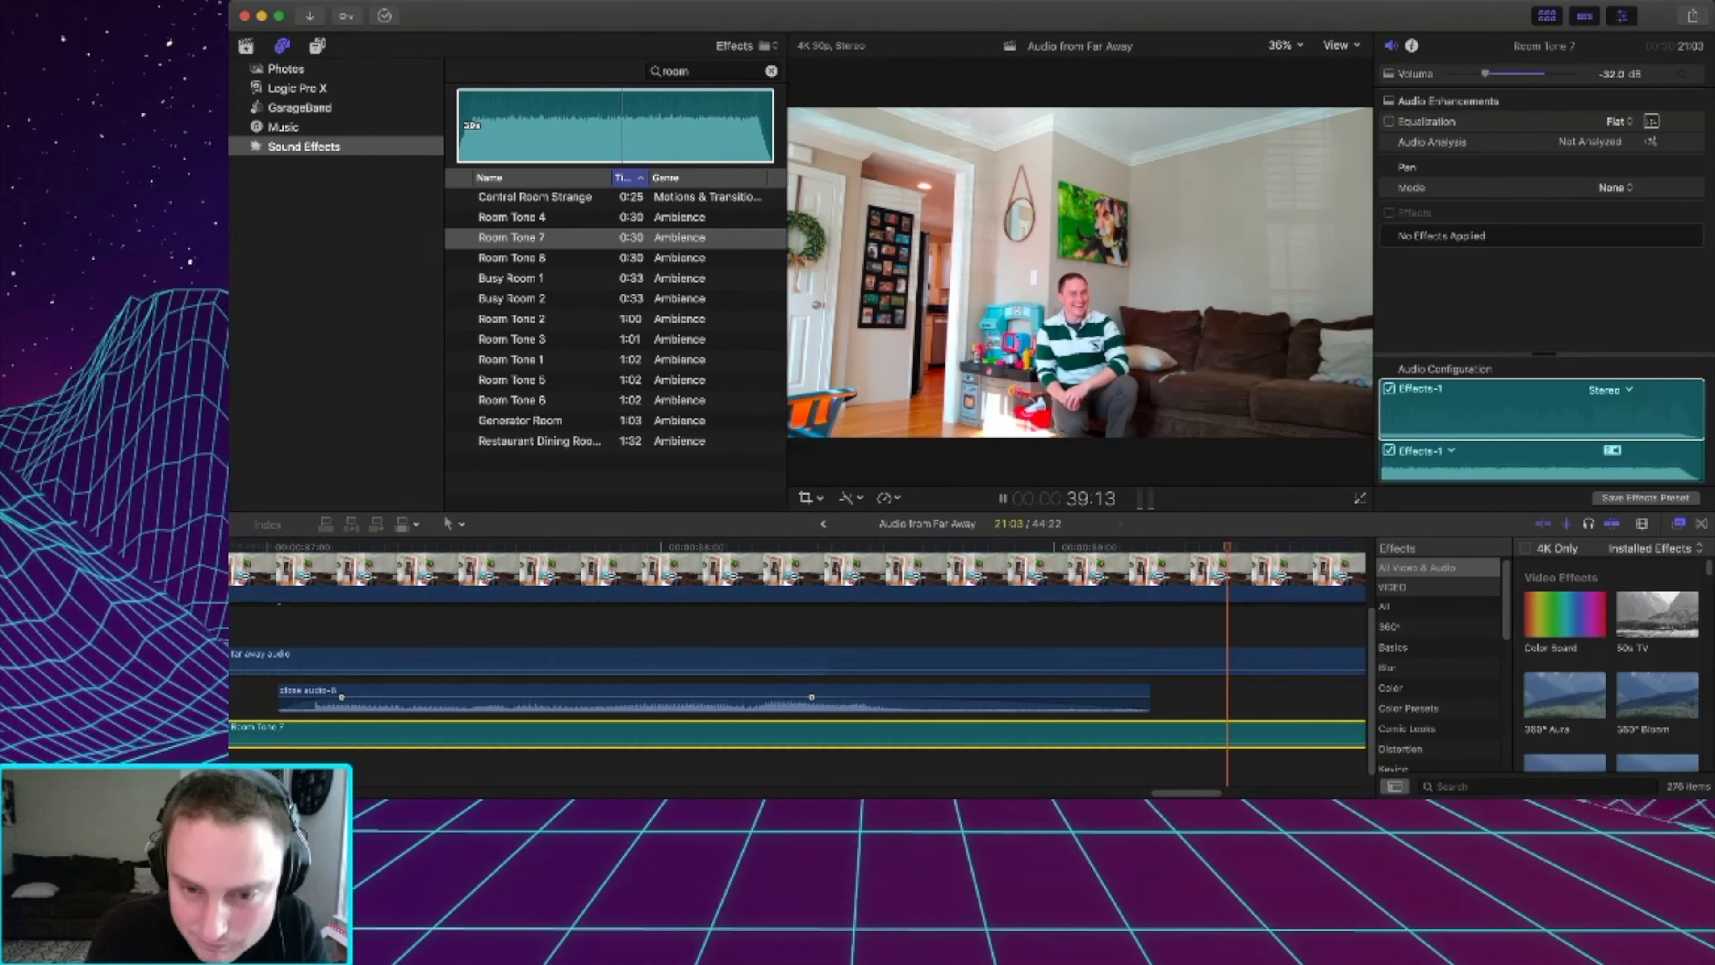
key(super+minus)
key(super+minus)
key(super+minus)
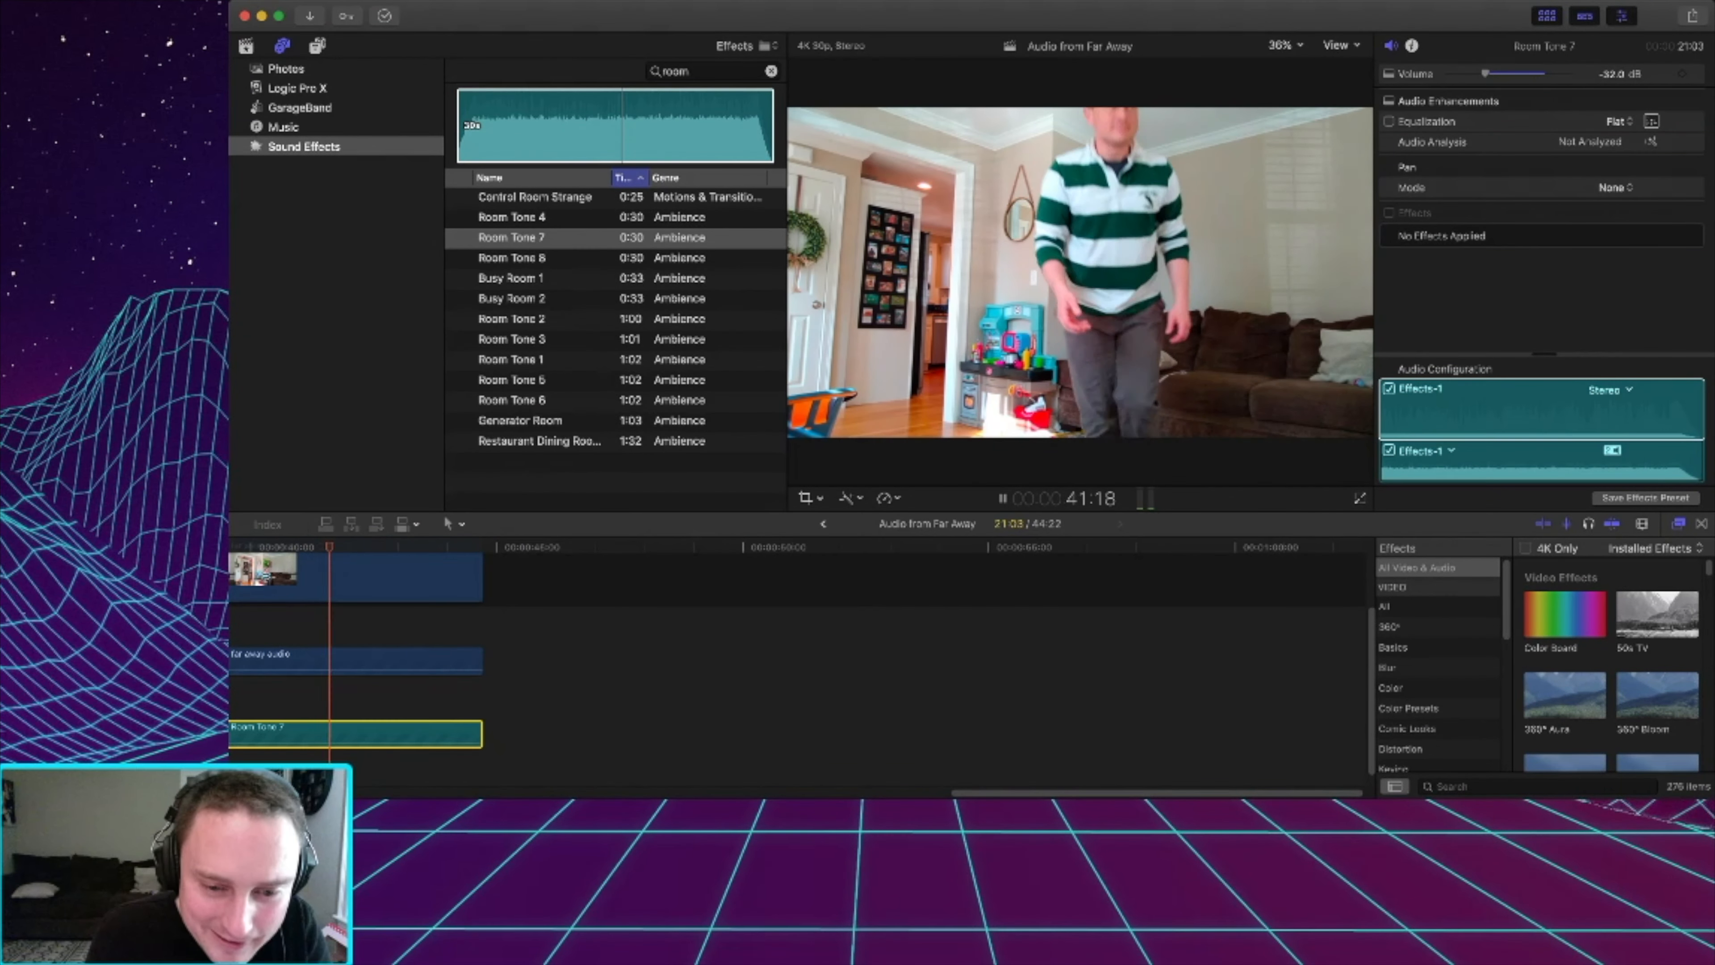
Play back the passage from the first volume keyframes of the far away audio through close audio-1 and into close audio-2.
scroll(797, 662, left, 15)
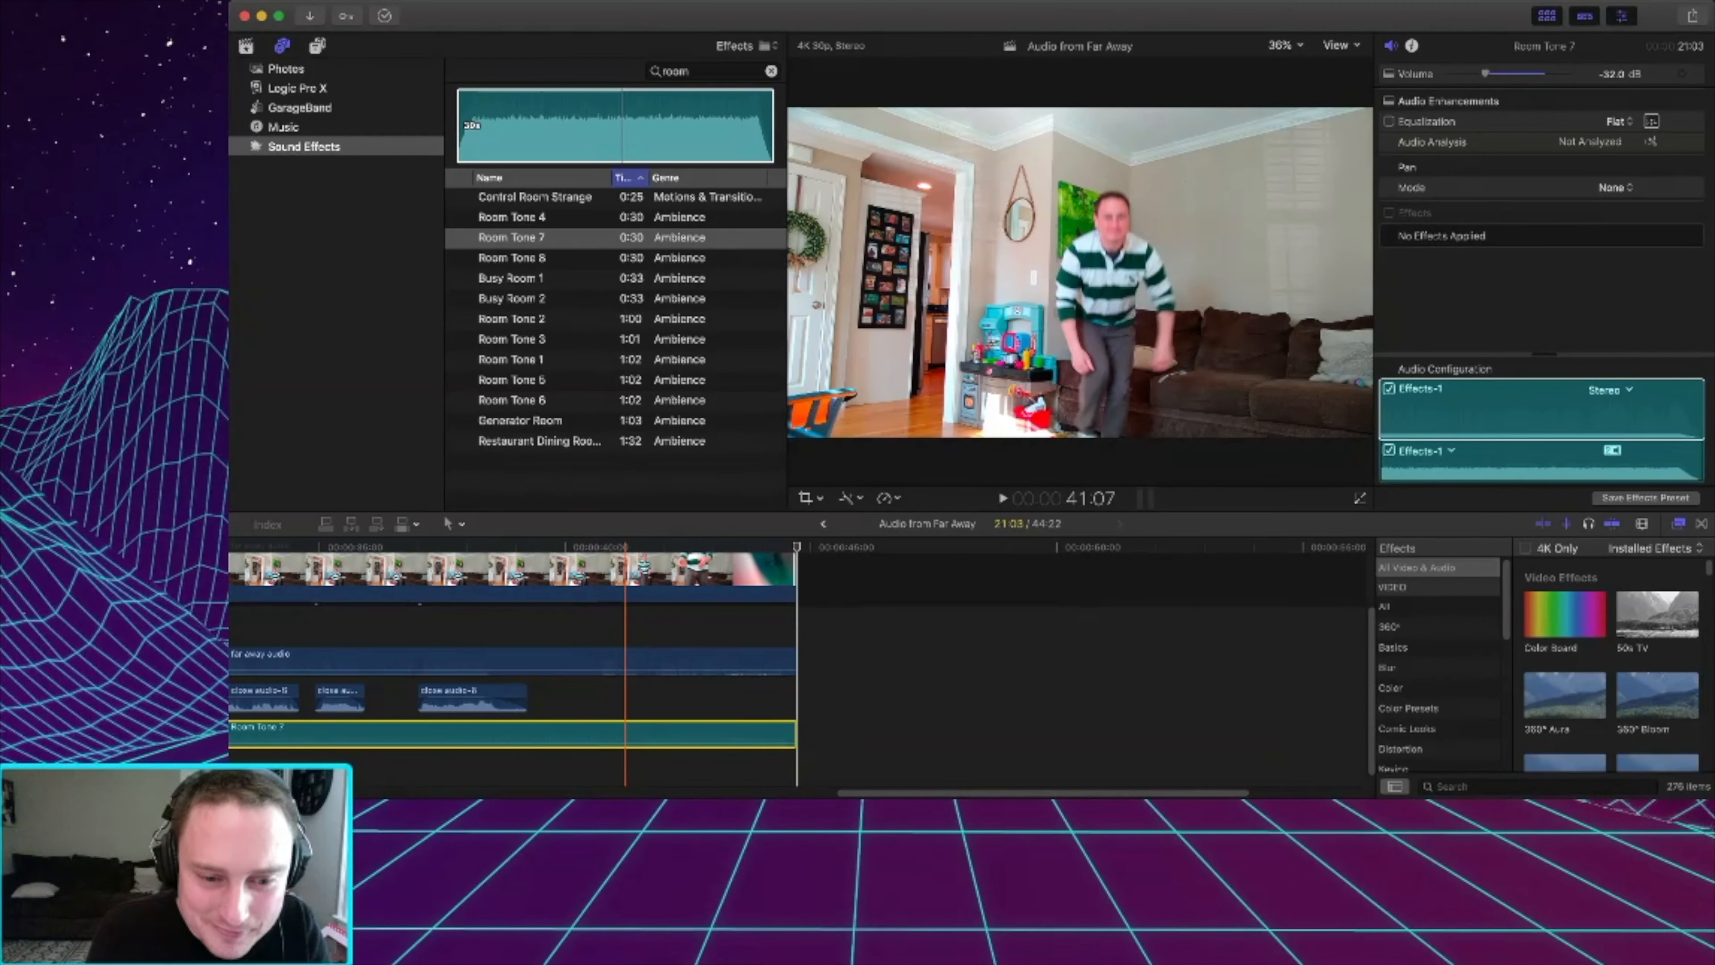
scroll(884, 662, left, 15)
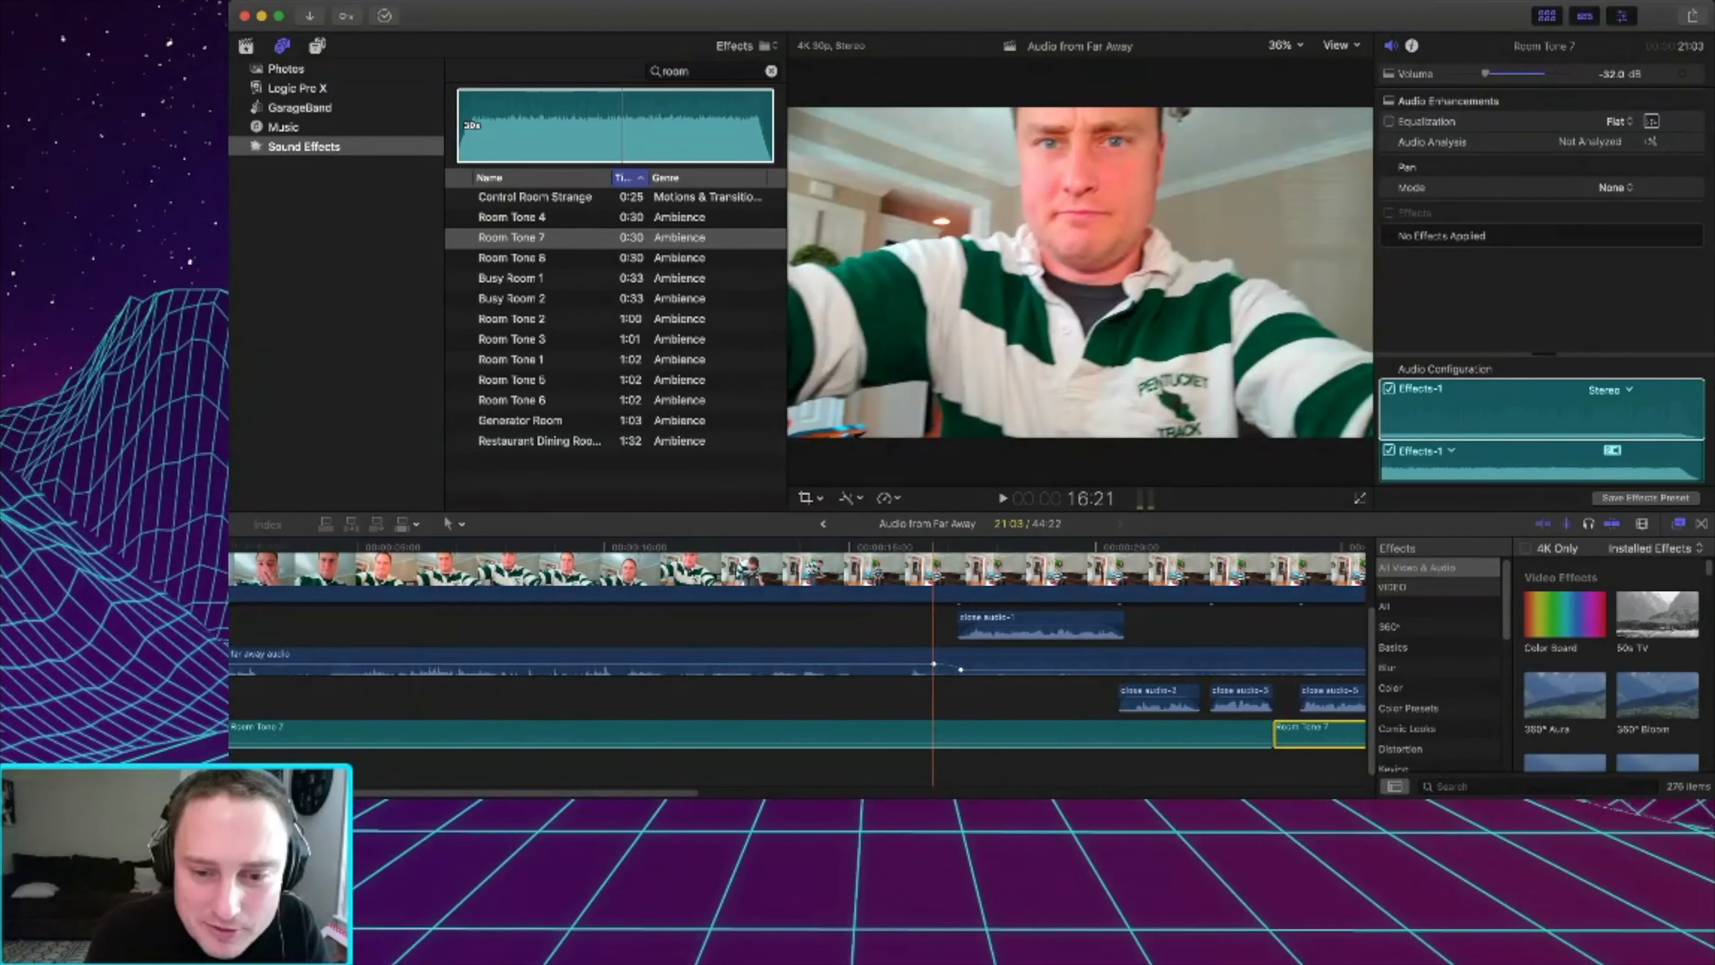
key(space)
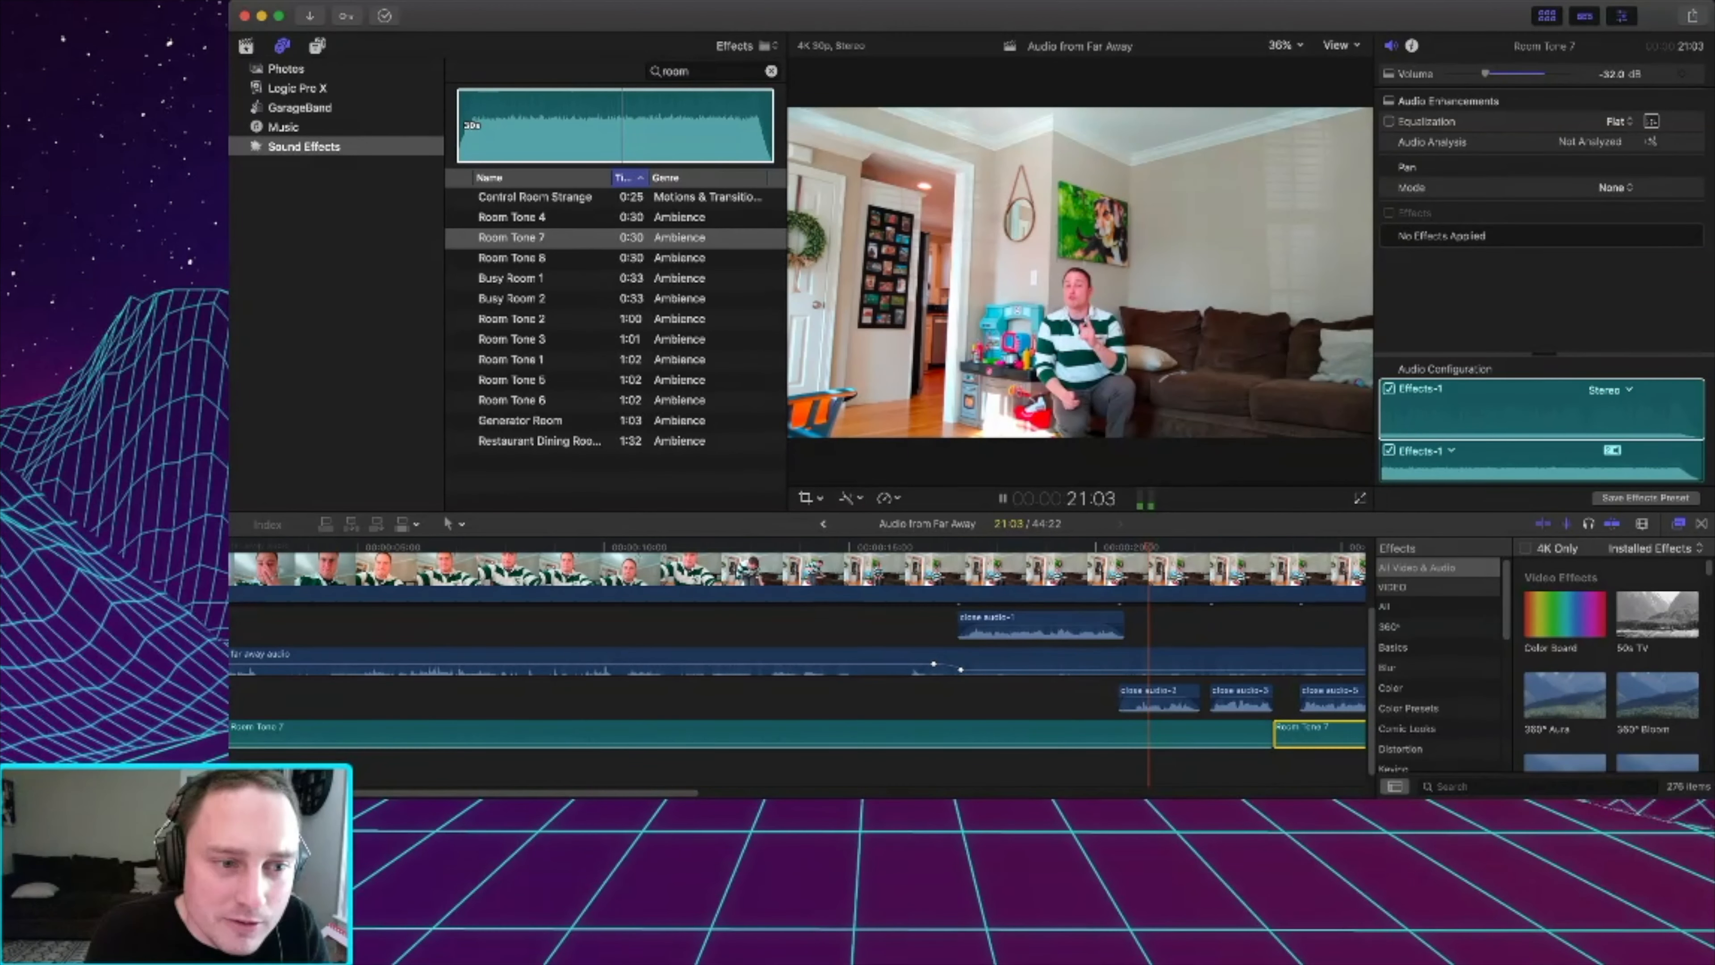
Audition the alternative room sounds in the sound effects library, including Room Tone 1, 2, 3, 4, 5 and 8 and Busy Room 2.
click(459, 319)
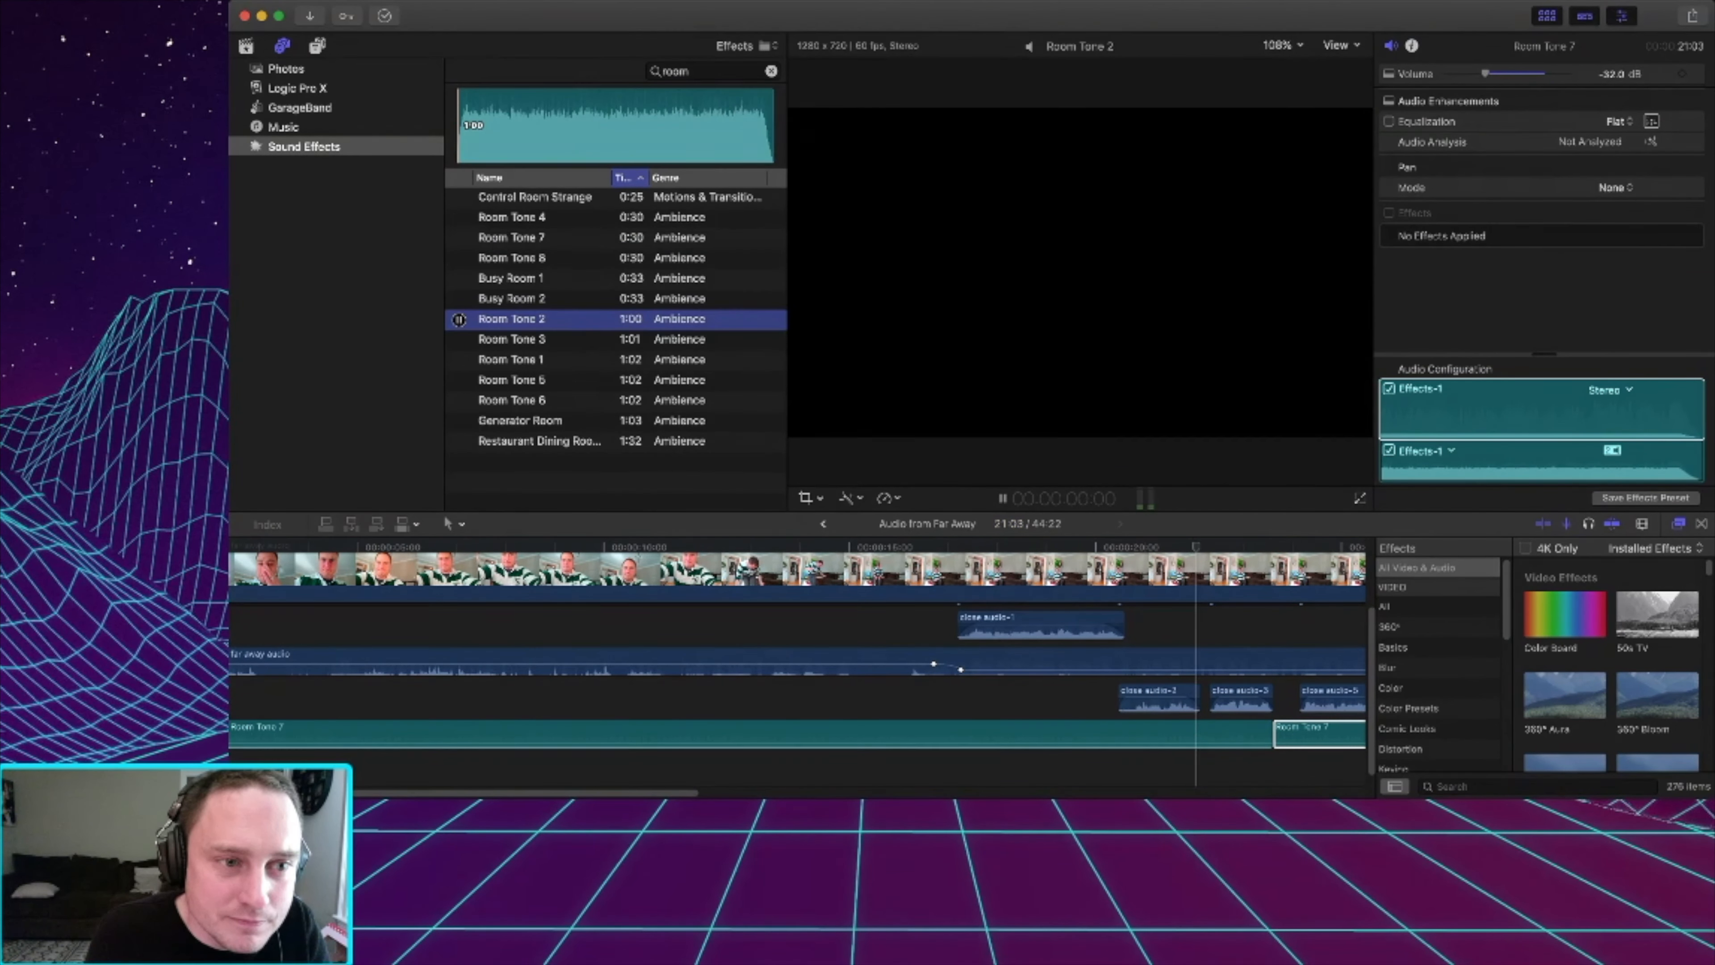
click(459, 339)
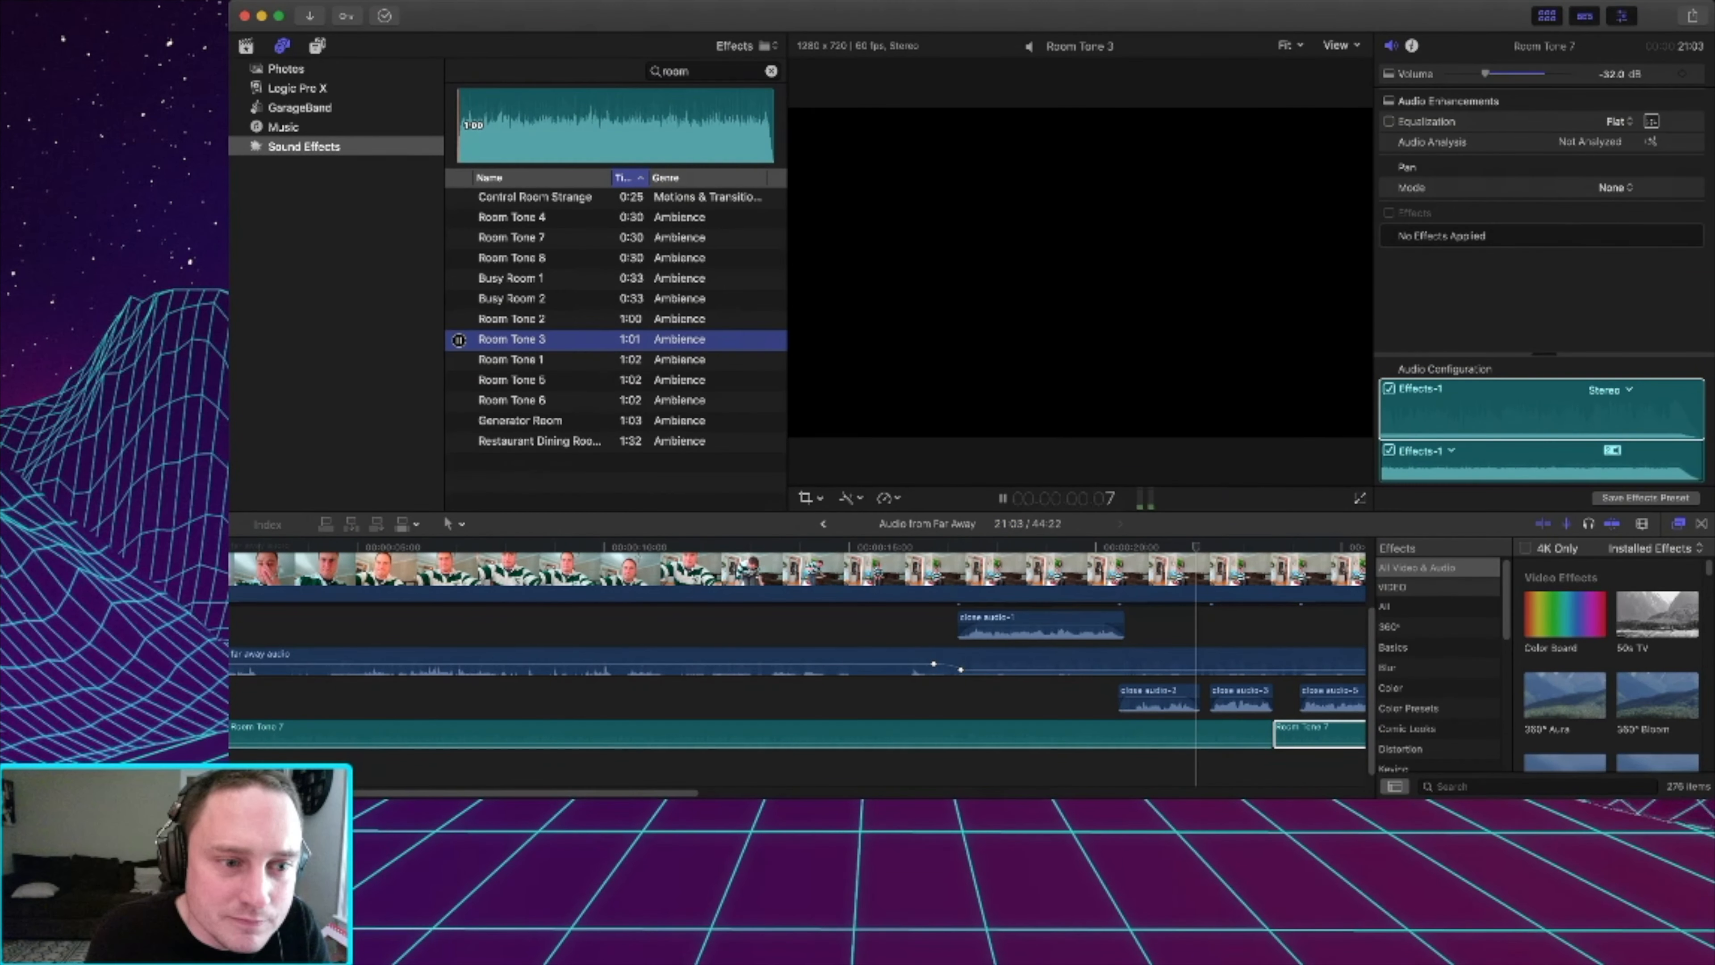
click(458, 360)
click(459, 380)
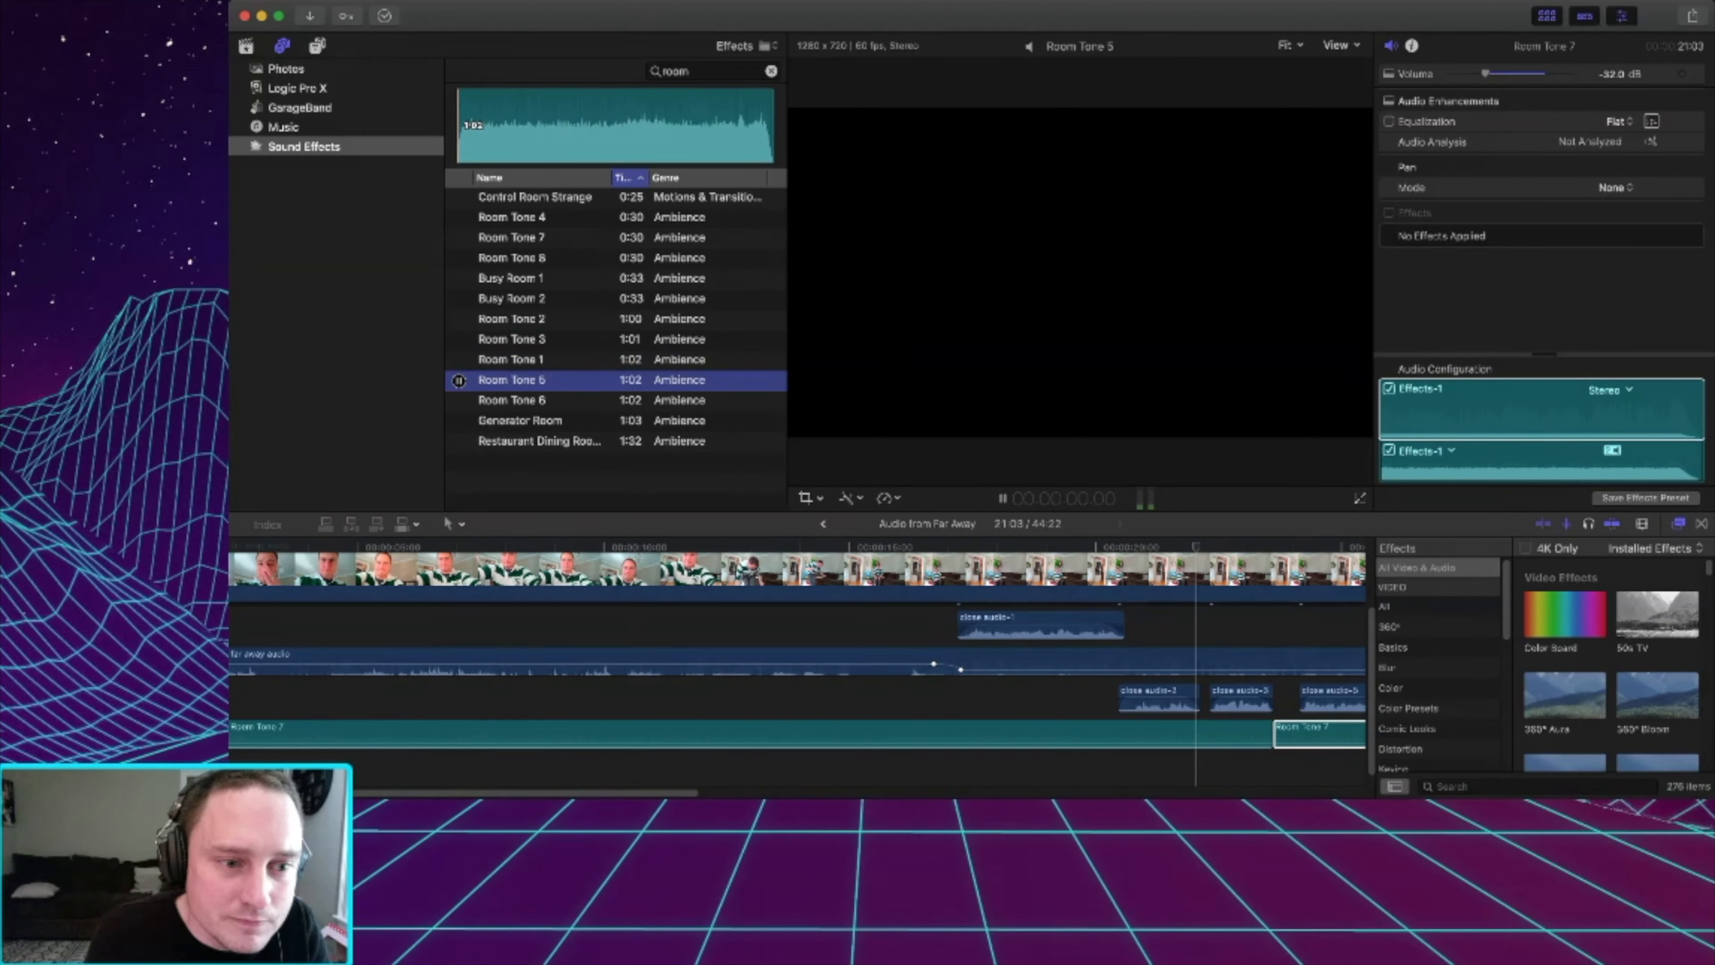
click(458, 340)
click(459, 360)
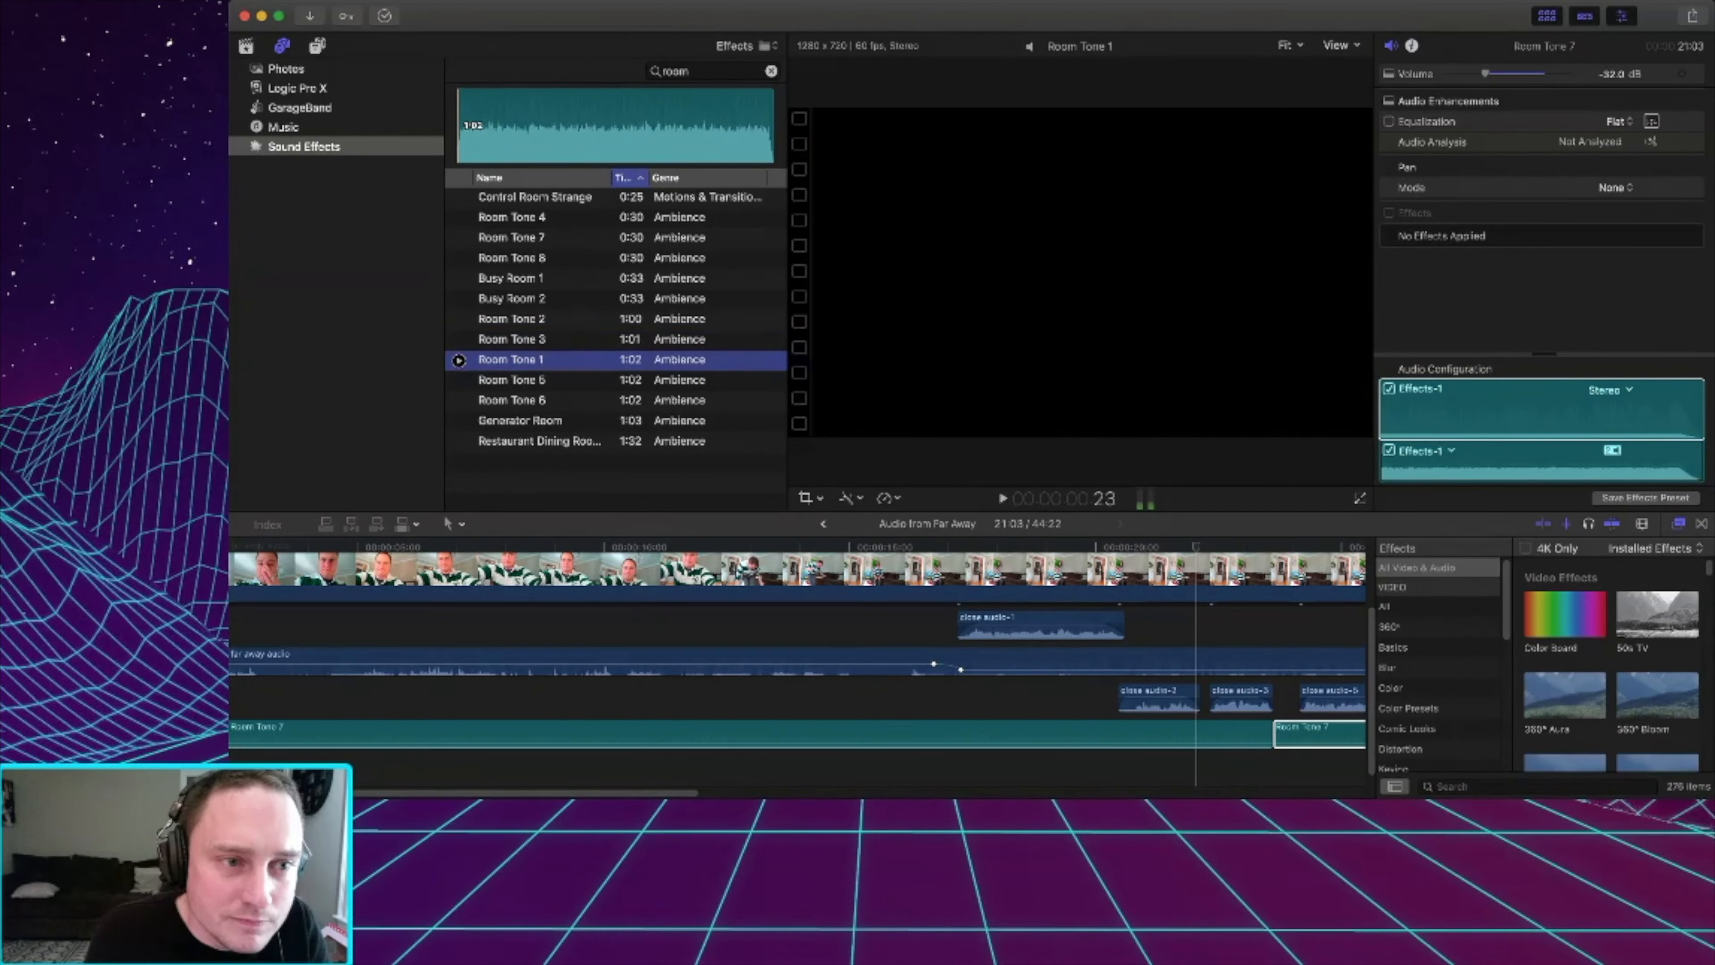
click(575, 126)
key(space)
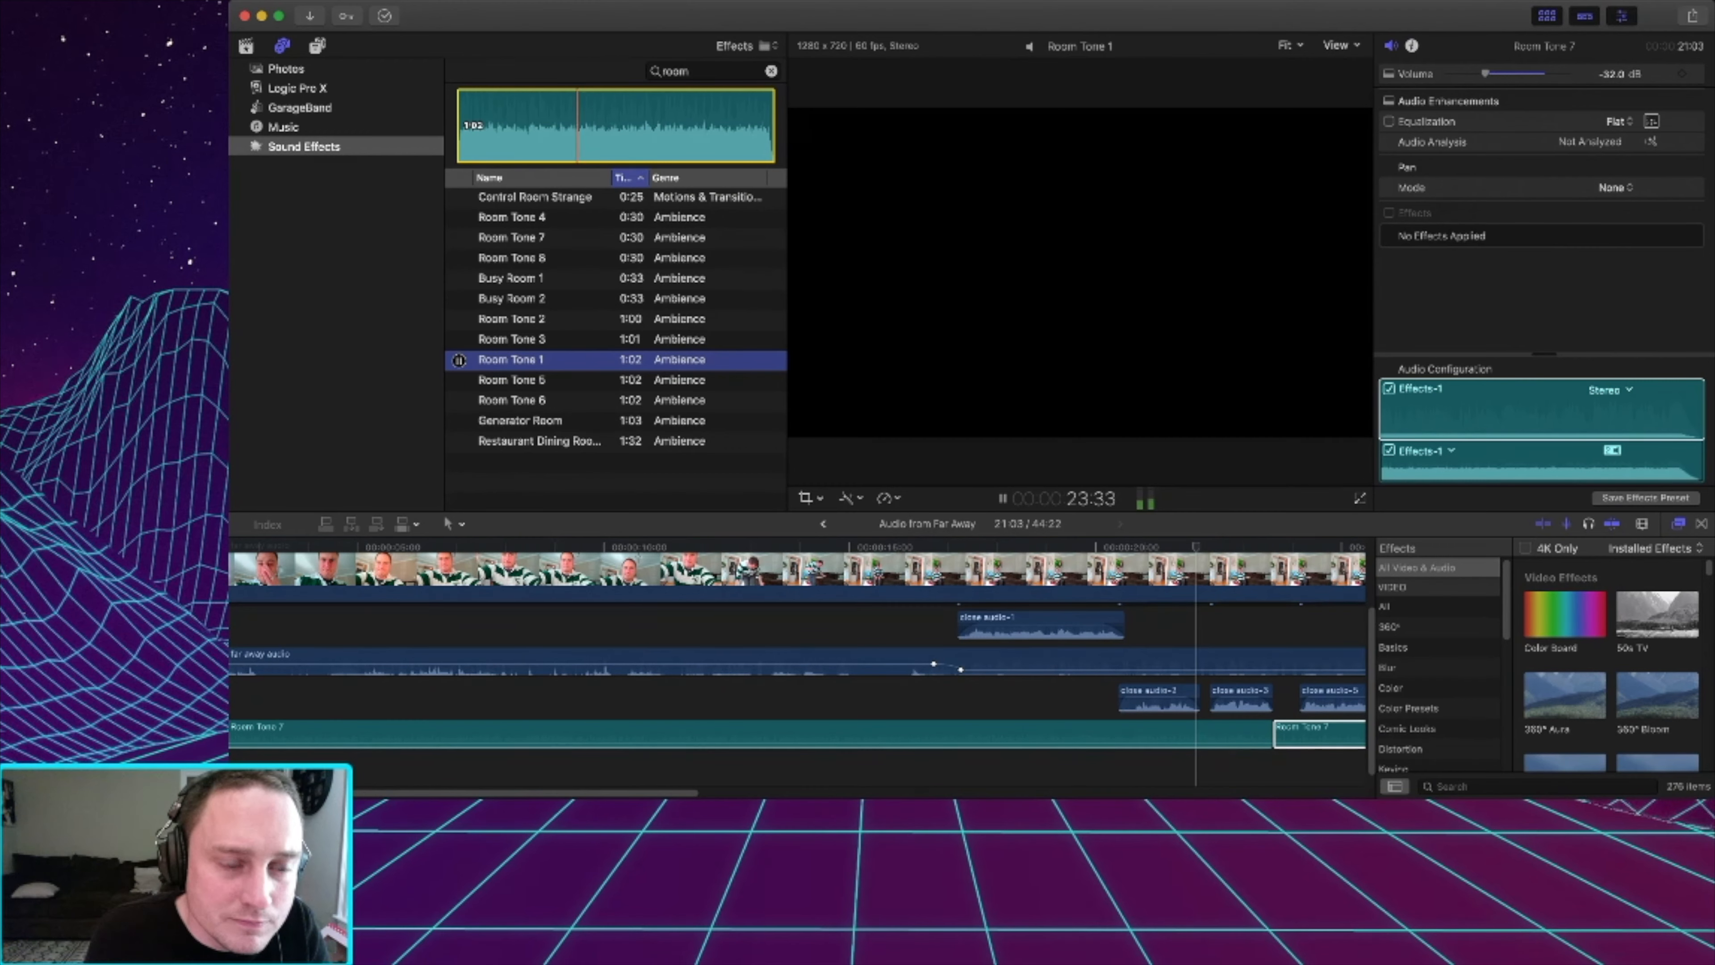
click(459, 339)
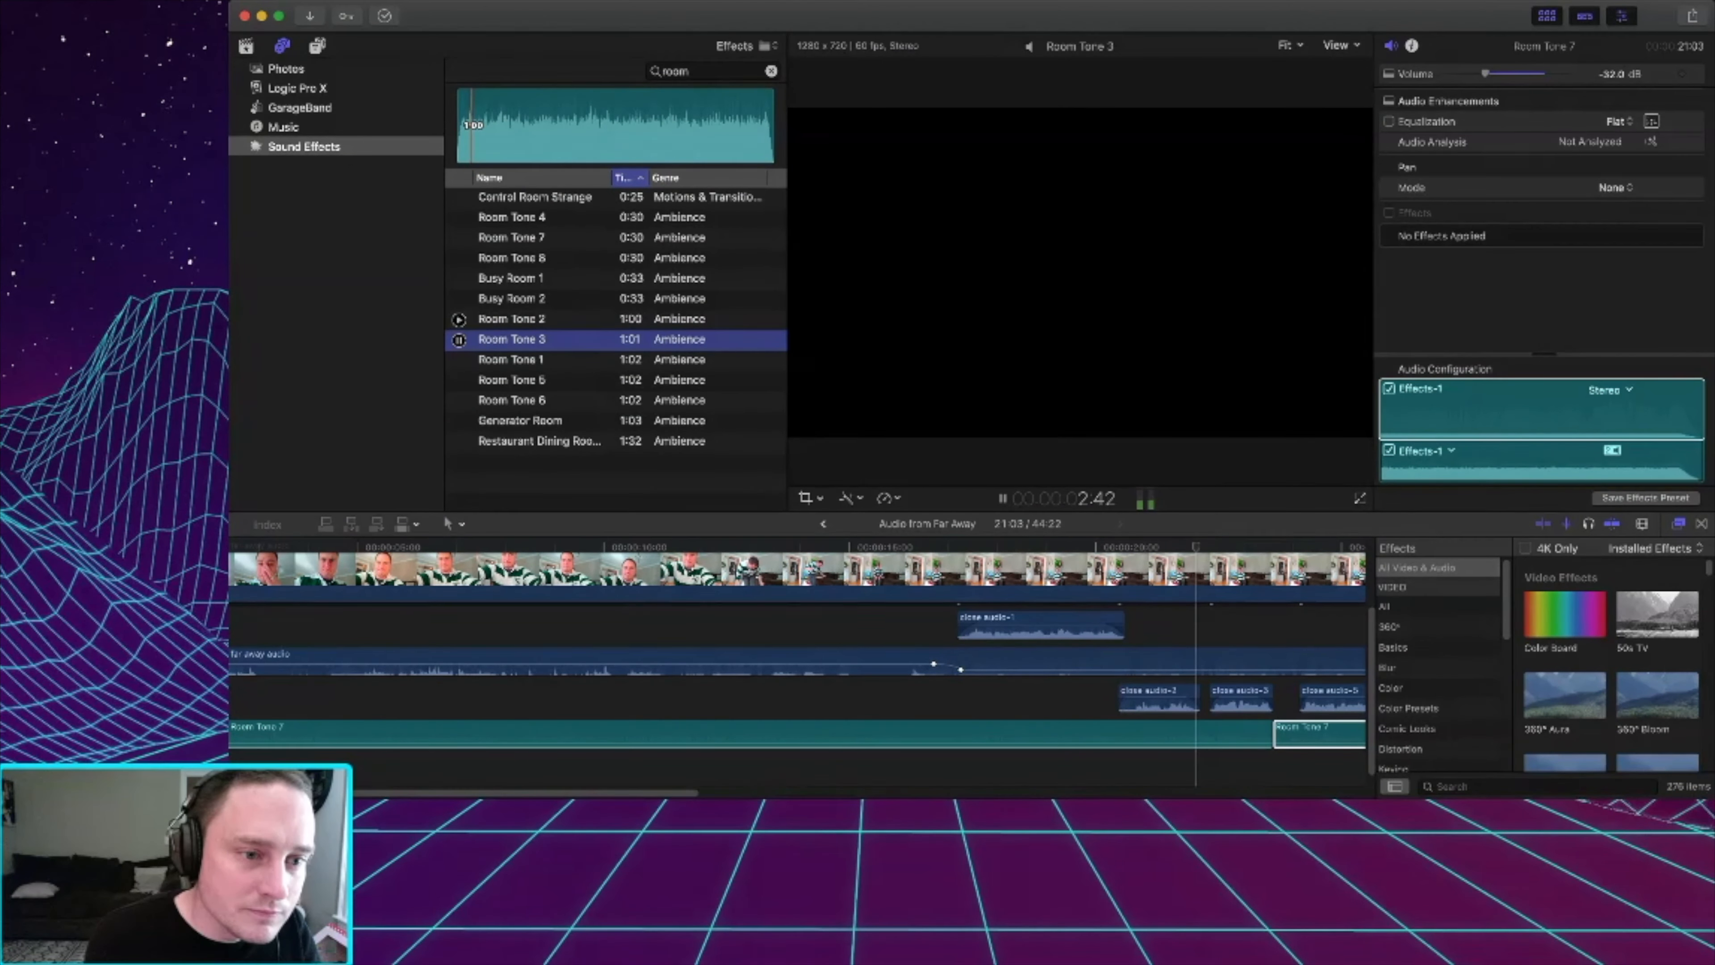
click(459, 299)
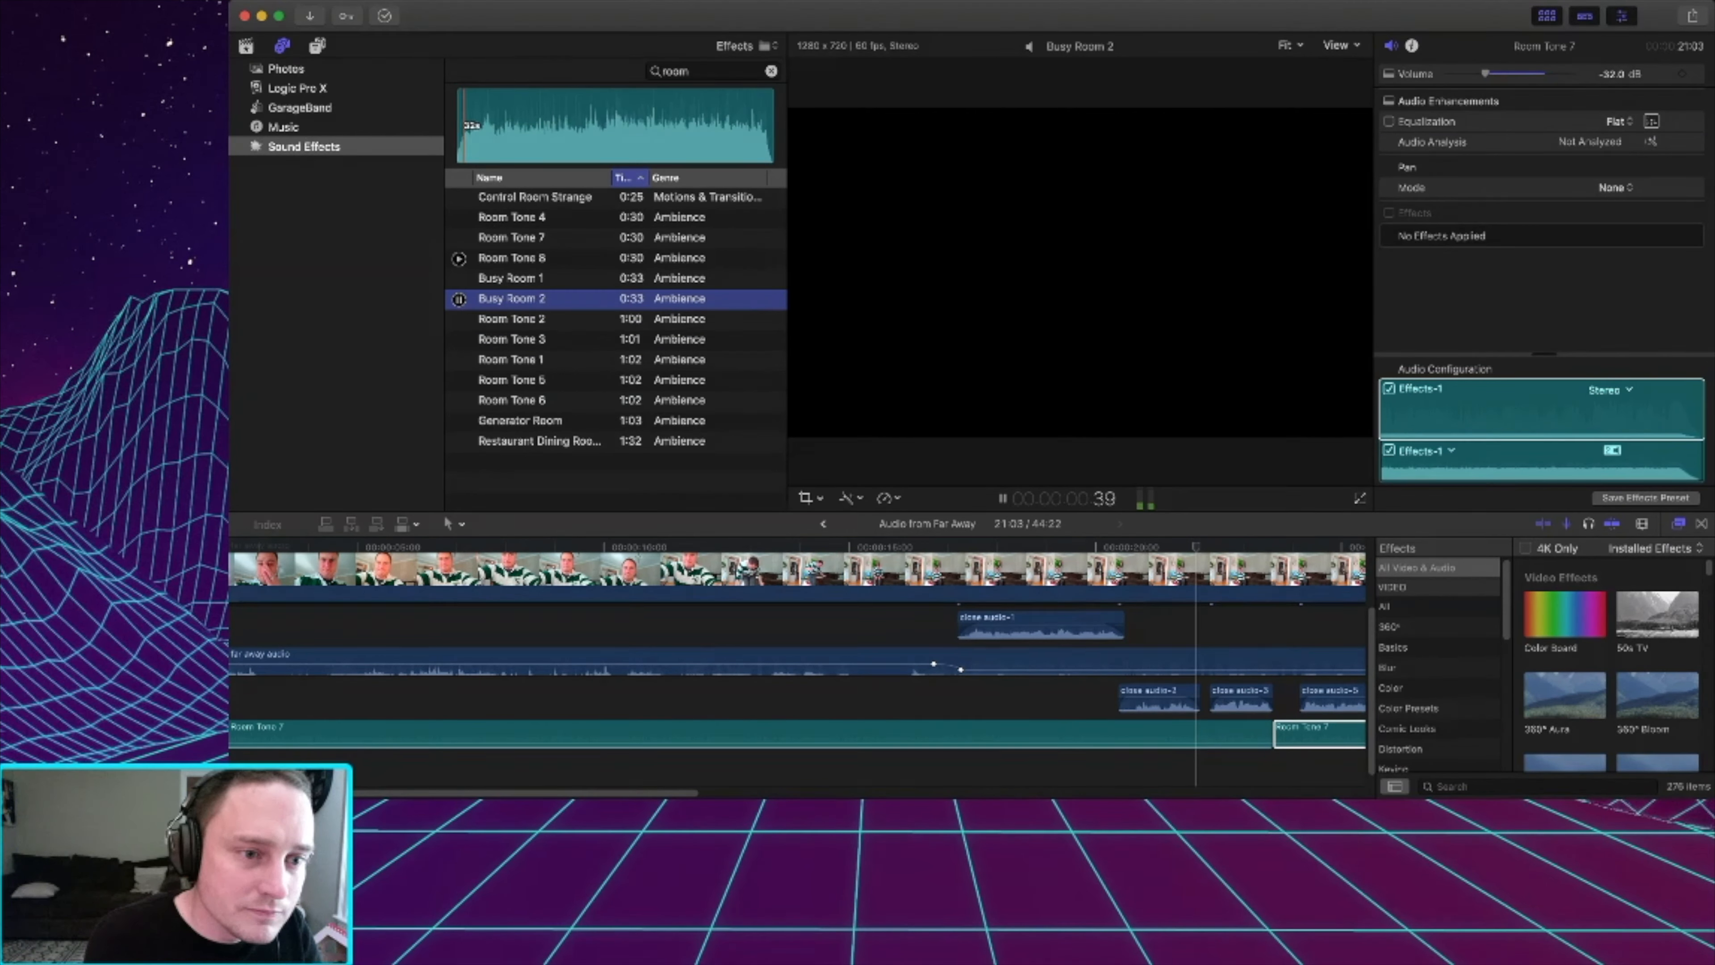
click(458, 258)
click(459, 237)
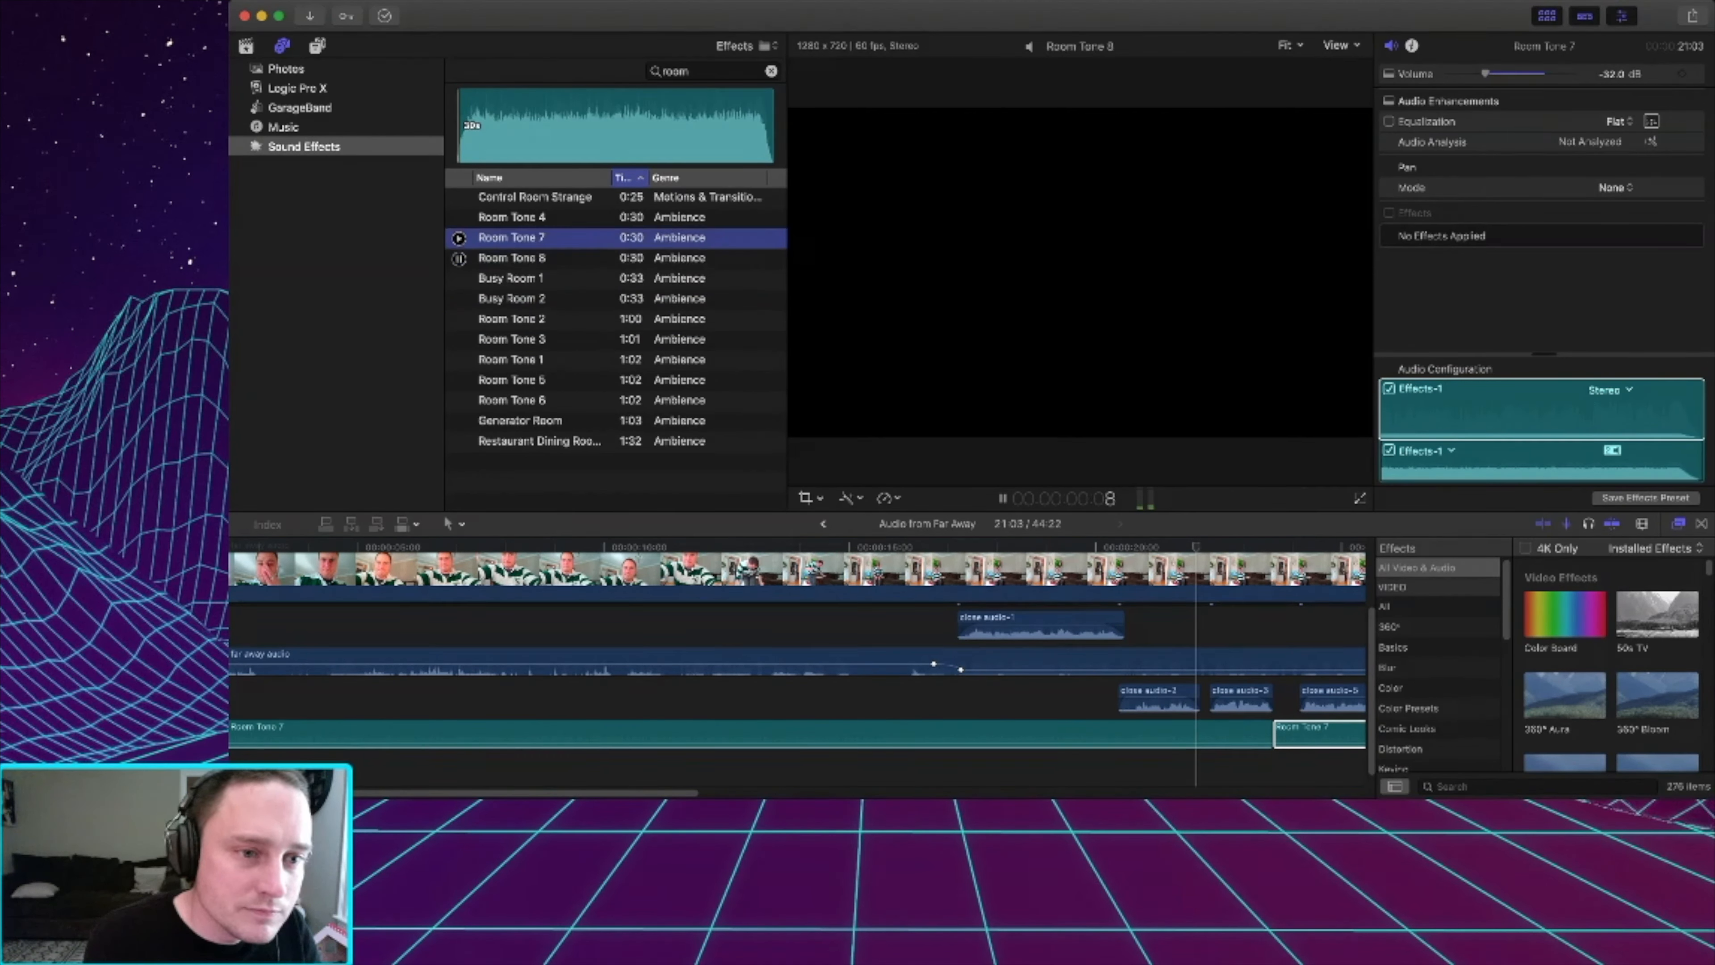
click(459, 217)
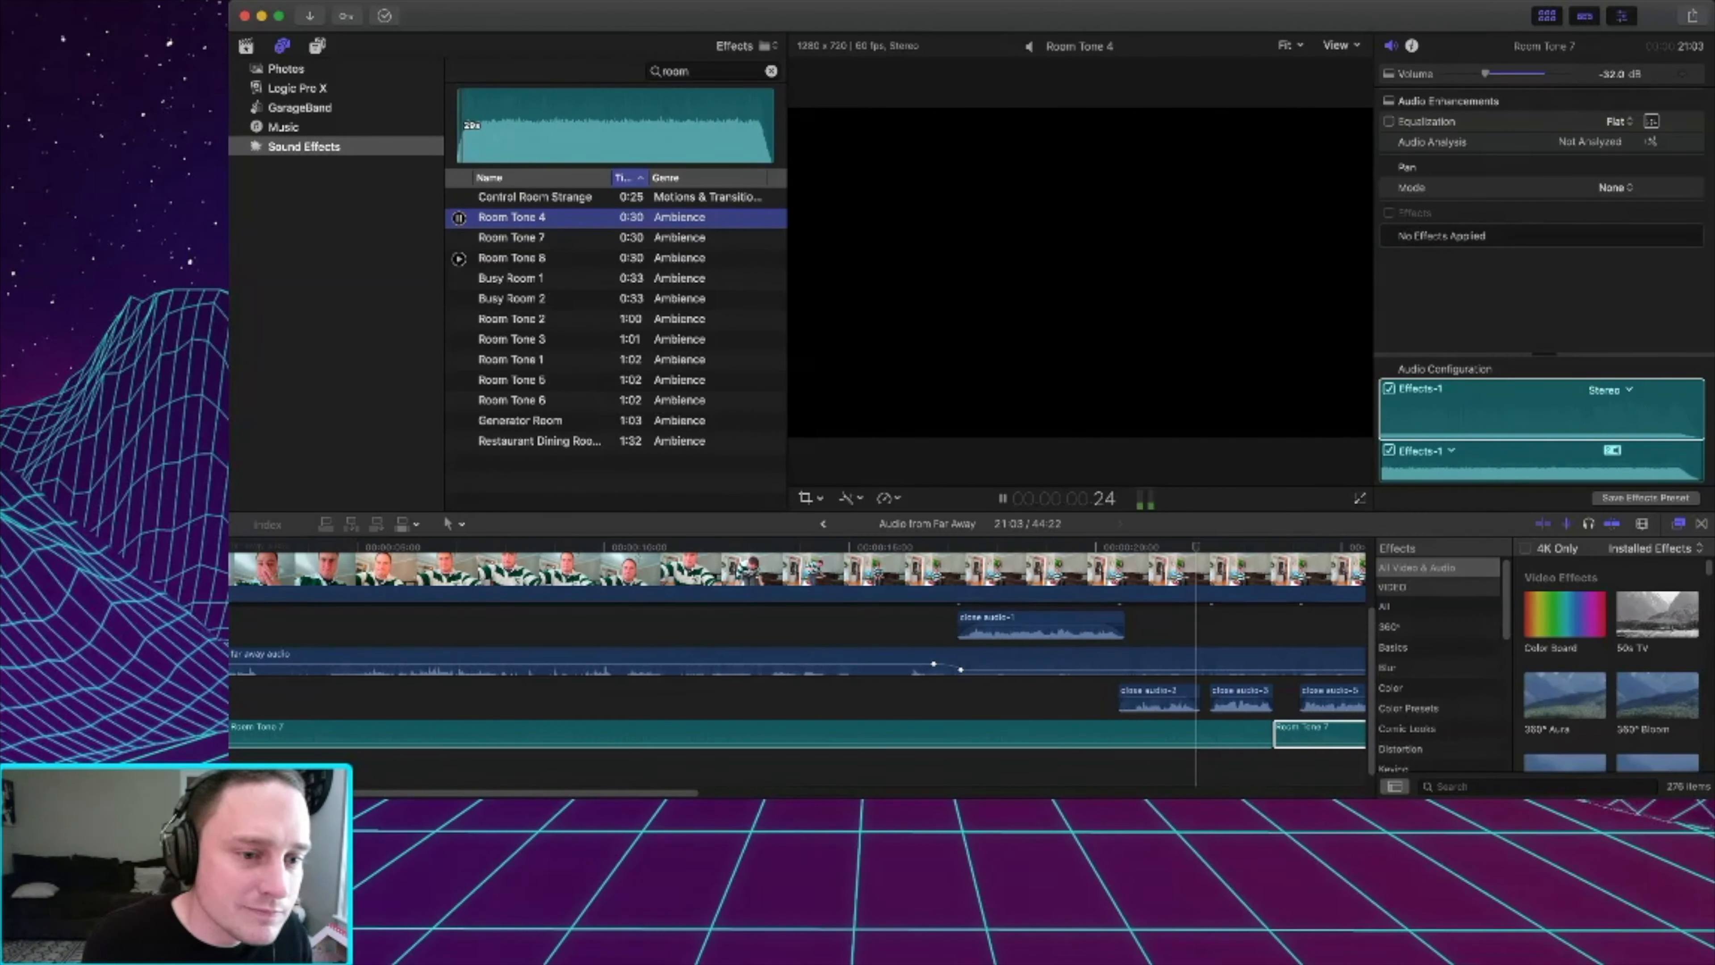
click(458, 359)
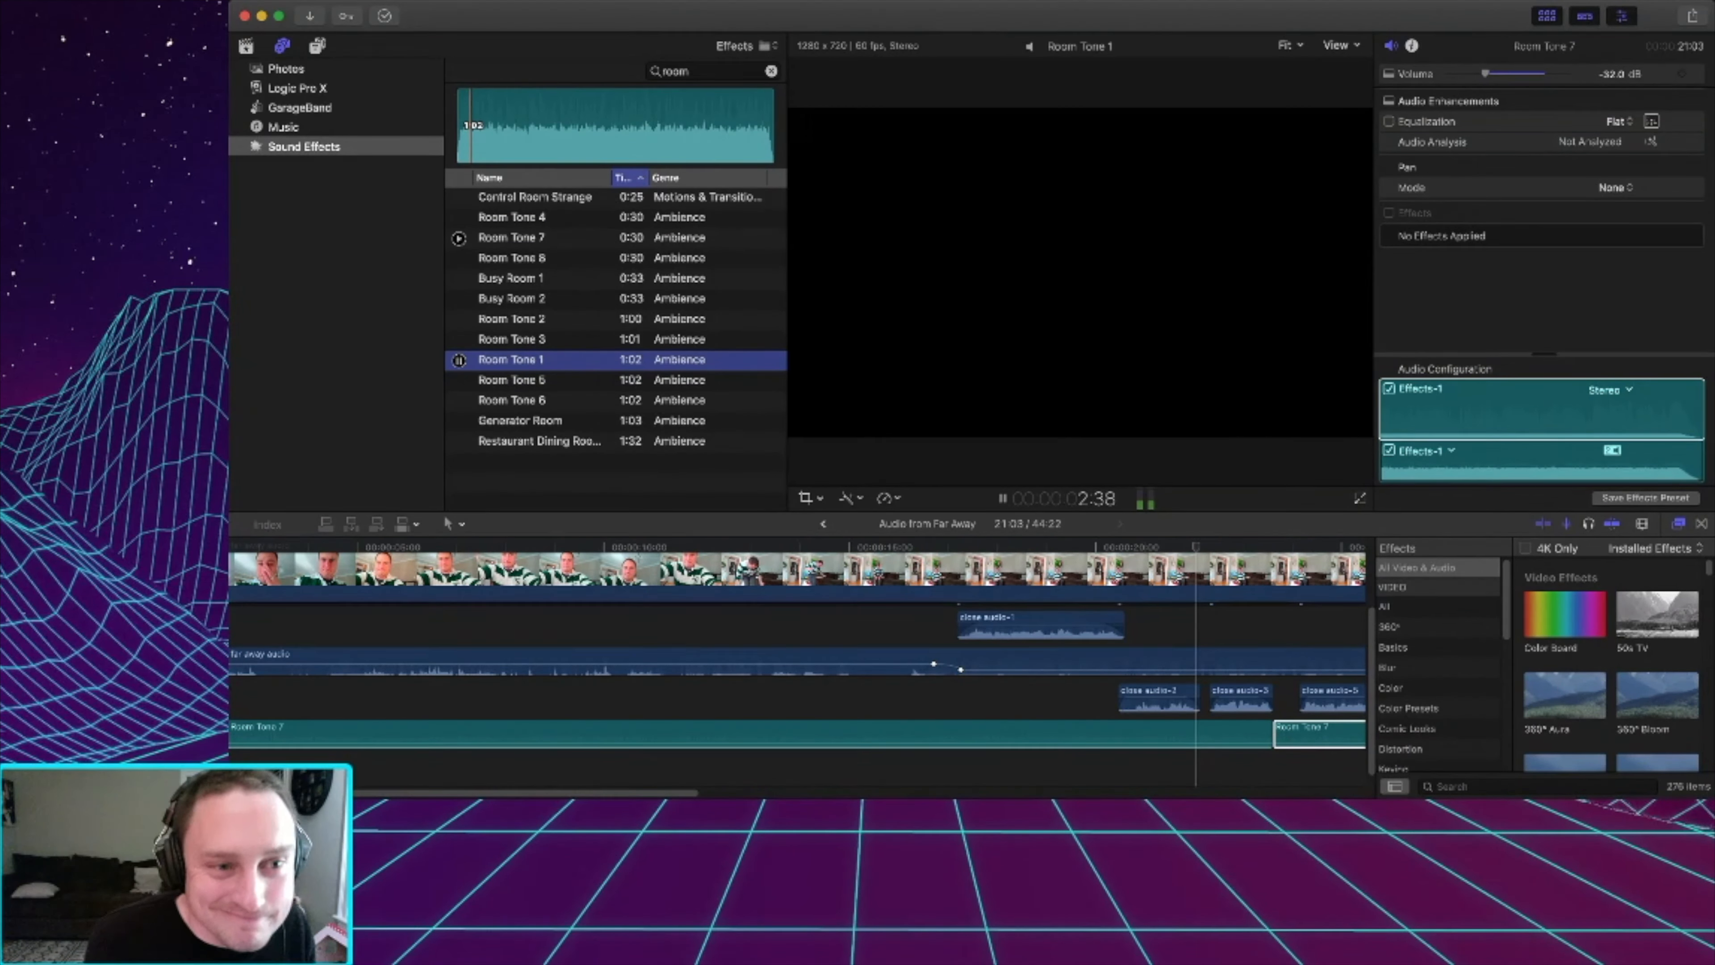
Replace the first Room Tone 7 clip in the timeline with Room Tone 1 and play back the passage into close audio-1.
drag(511, 359, 601, 734)
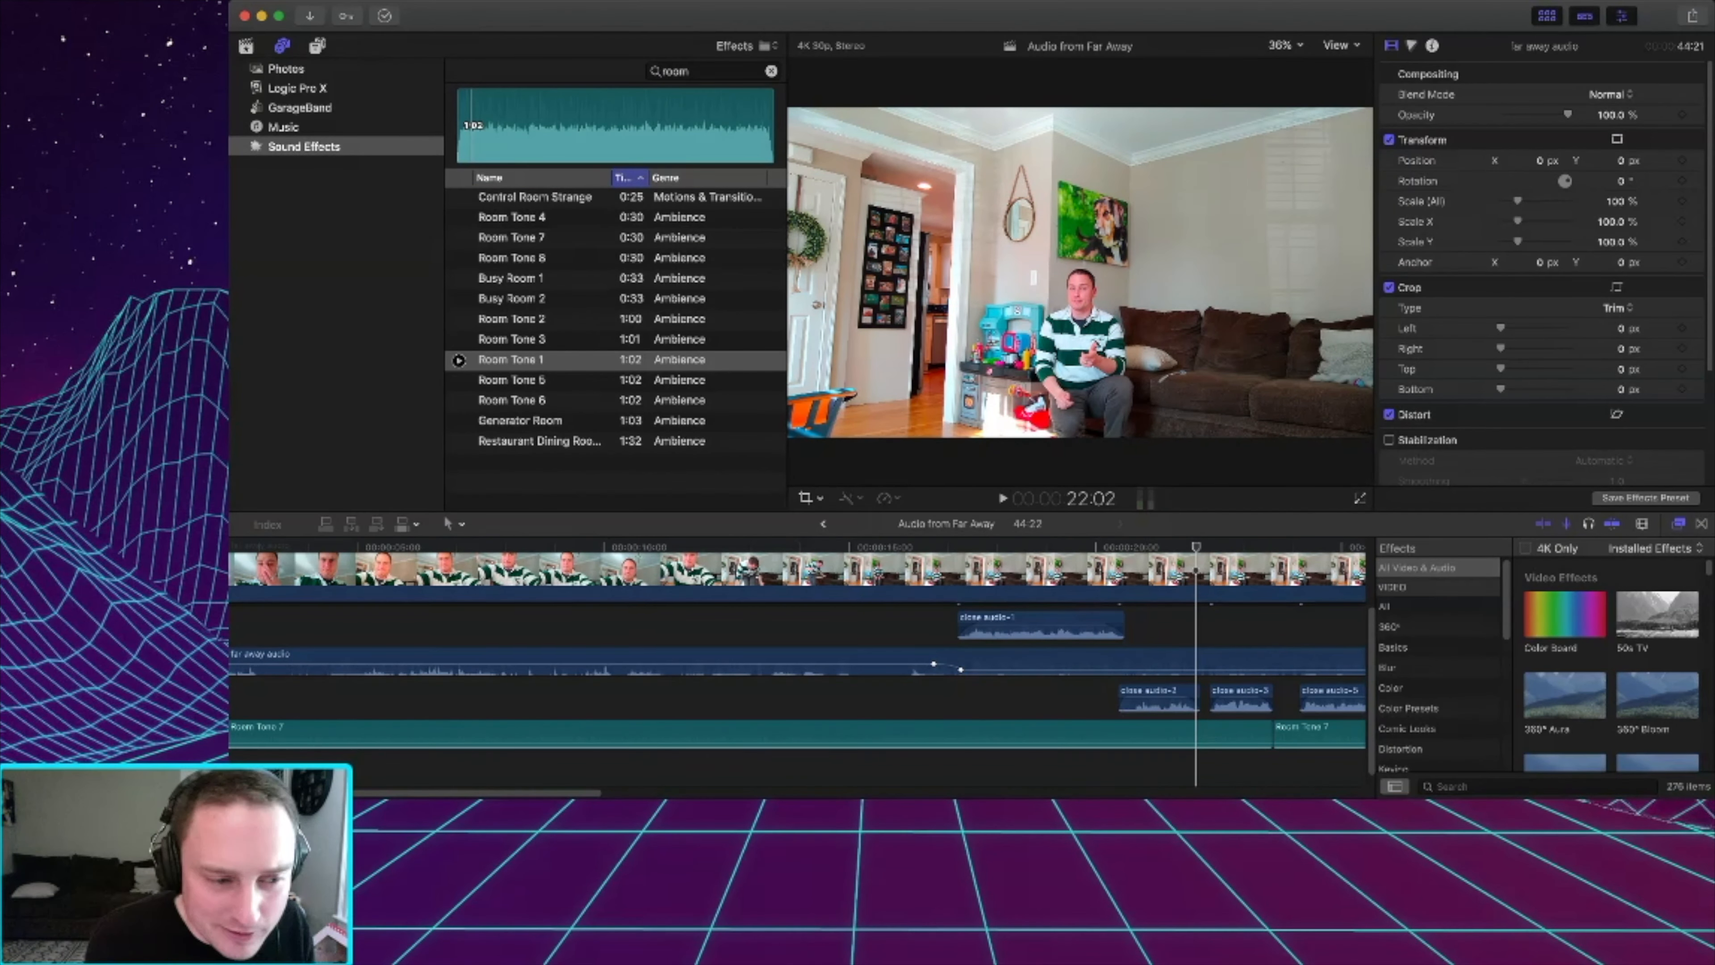
click(635, 758)
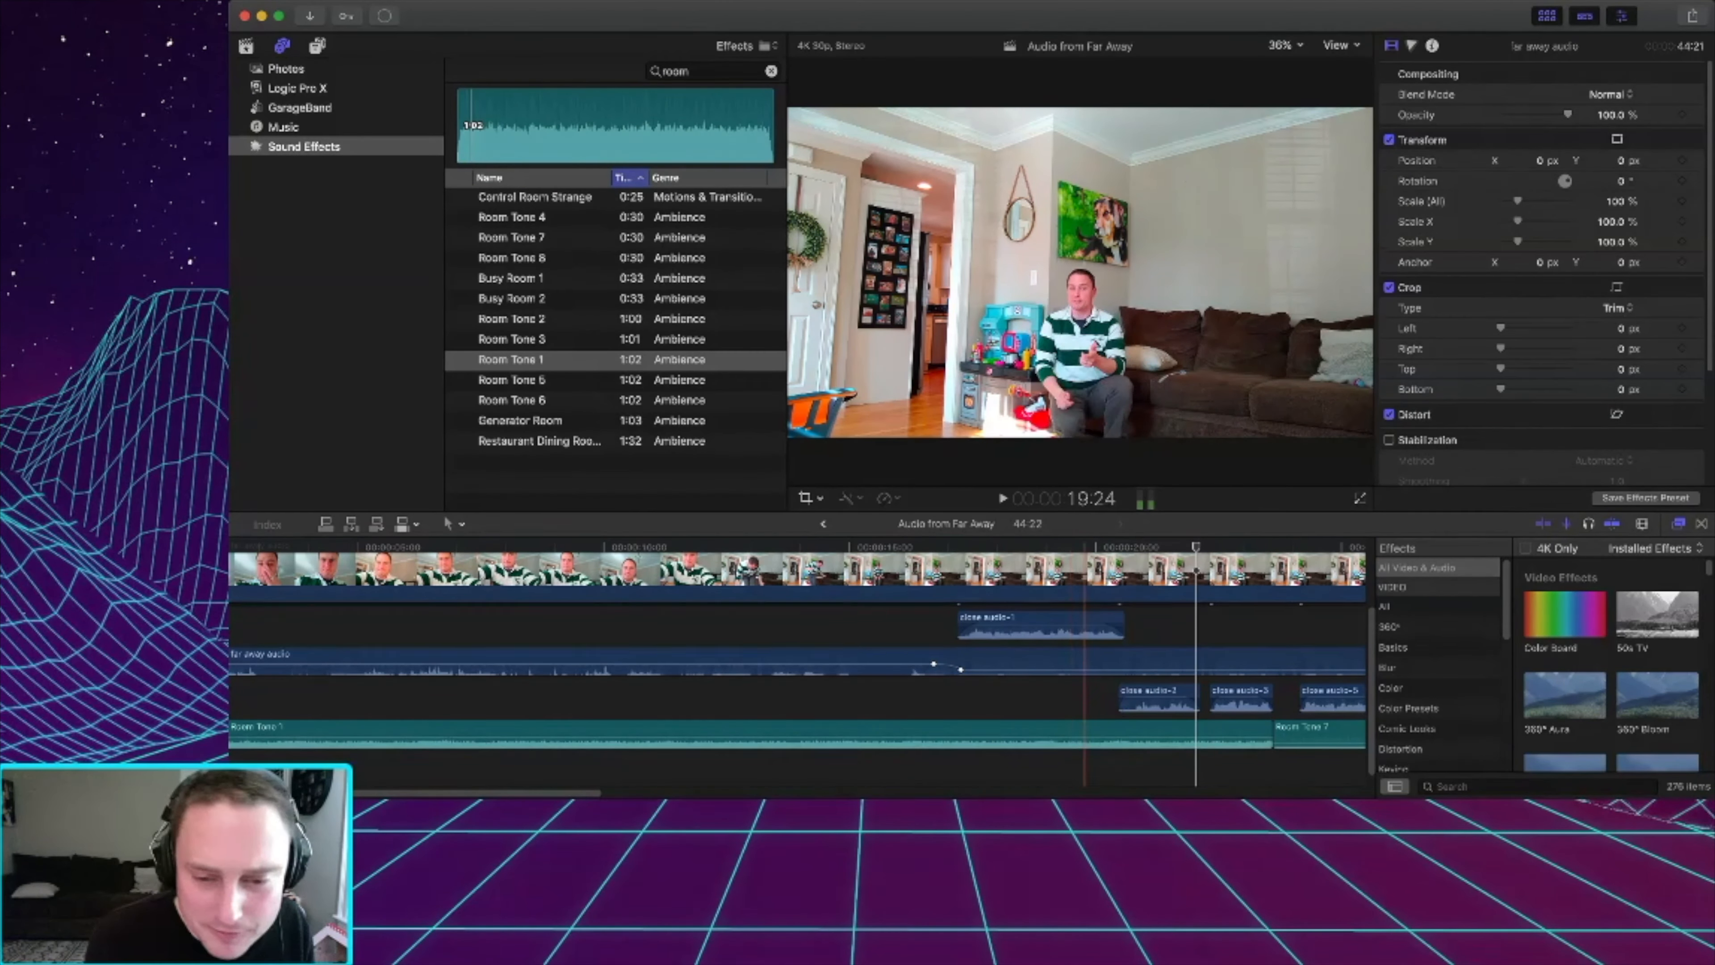
key(space)
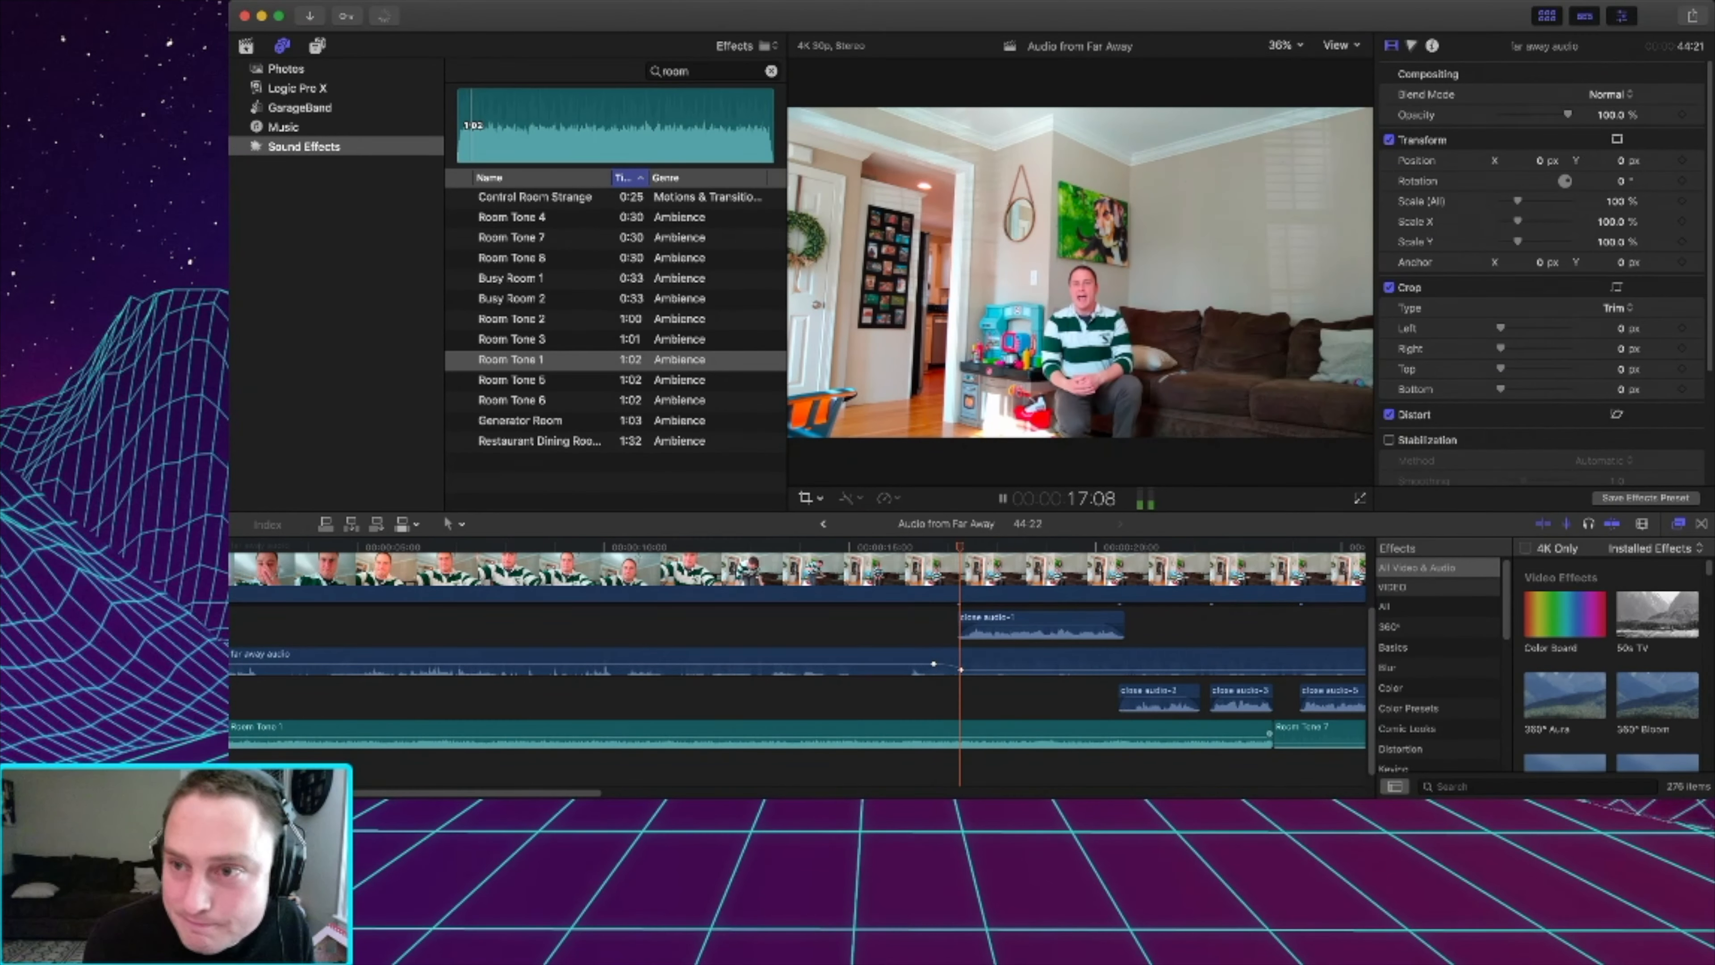
Set the volume of the Room Tone 1 clip to -32.0 dB and play it back under close audio-1.
click(1132, 735)
key(space)
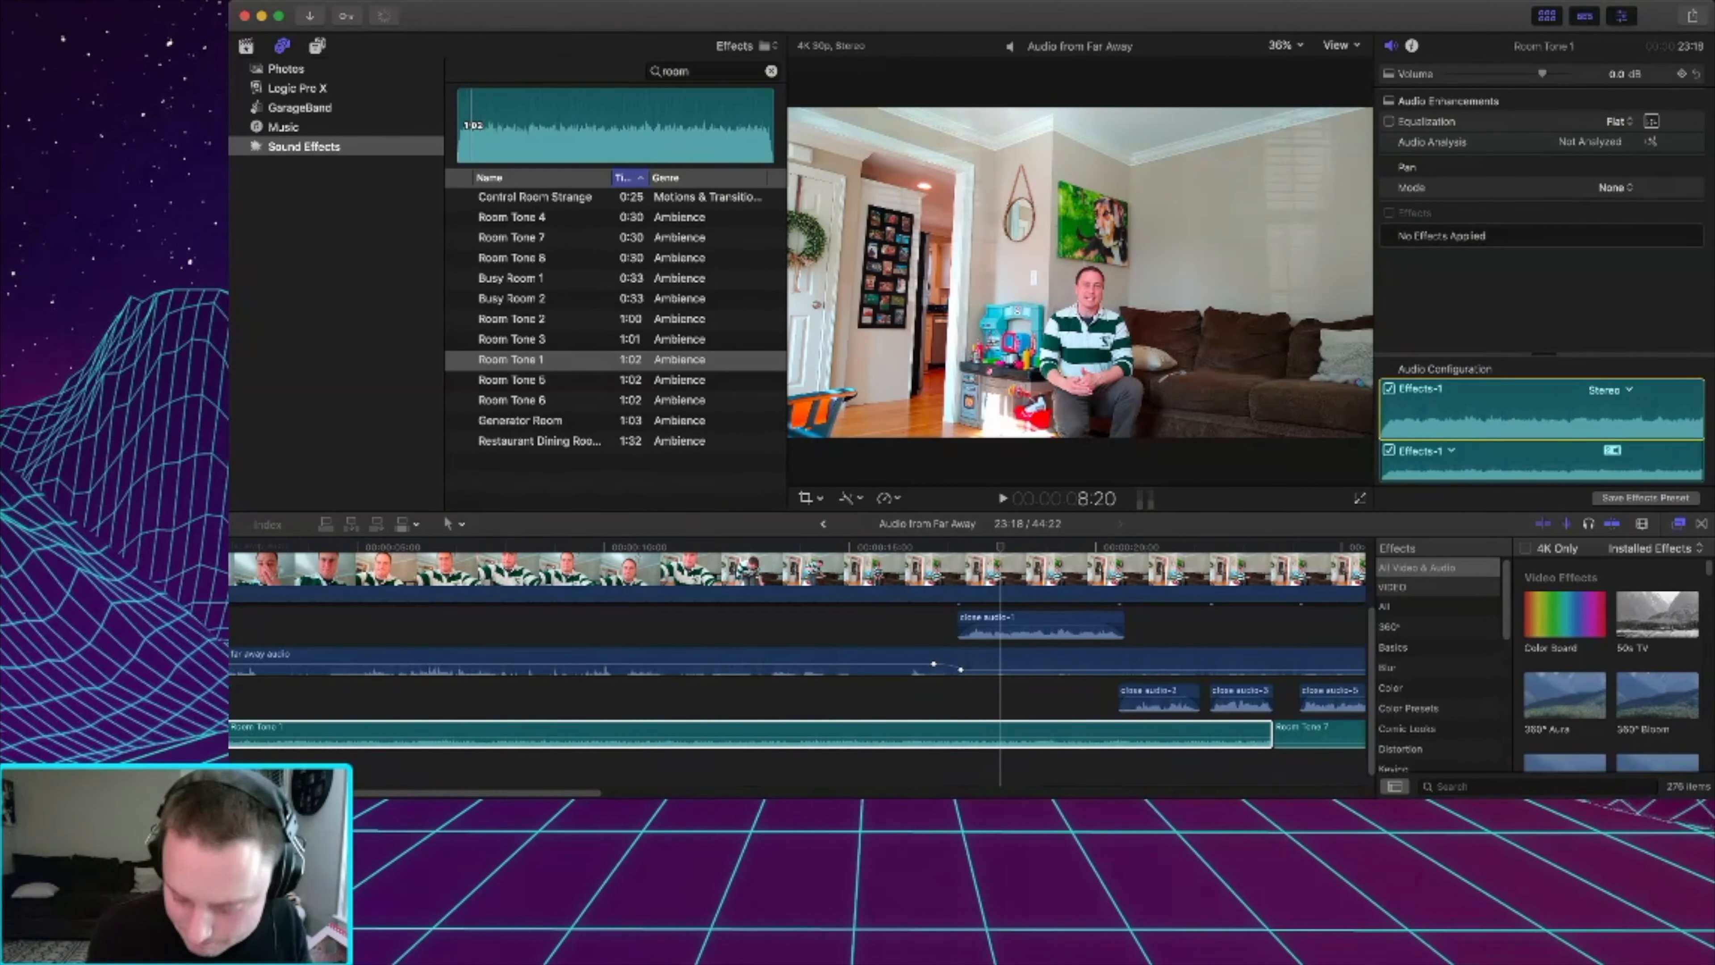
click(1617, 74)
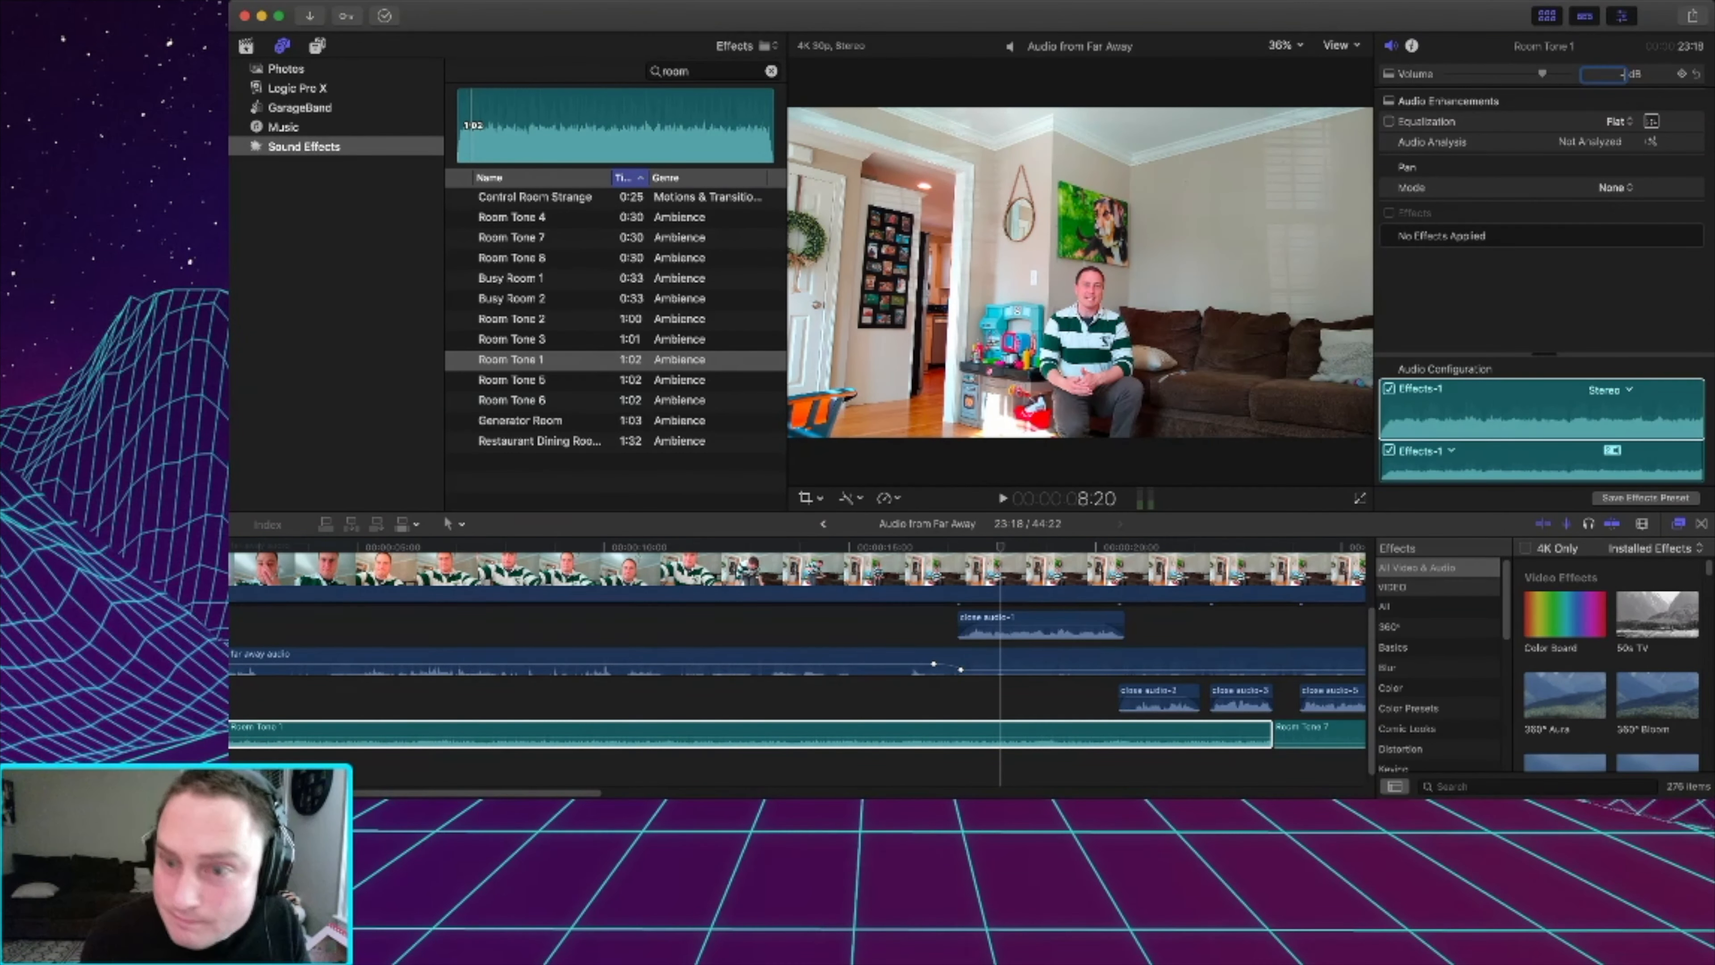
text(-32)
key(Return)
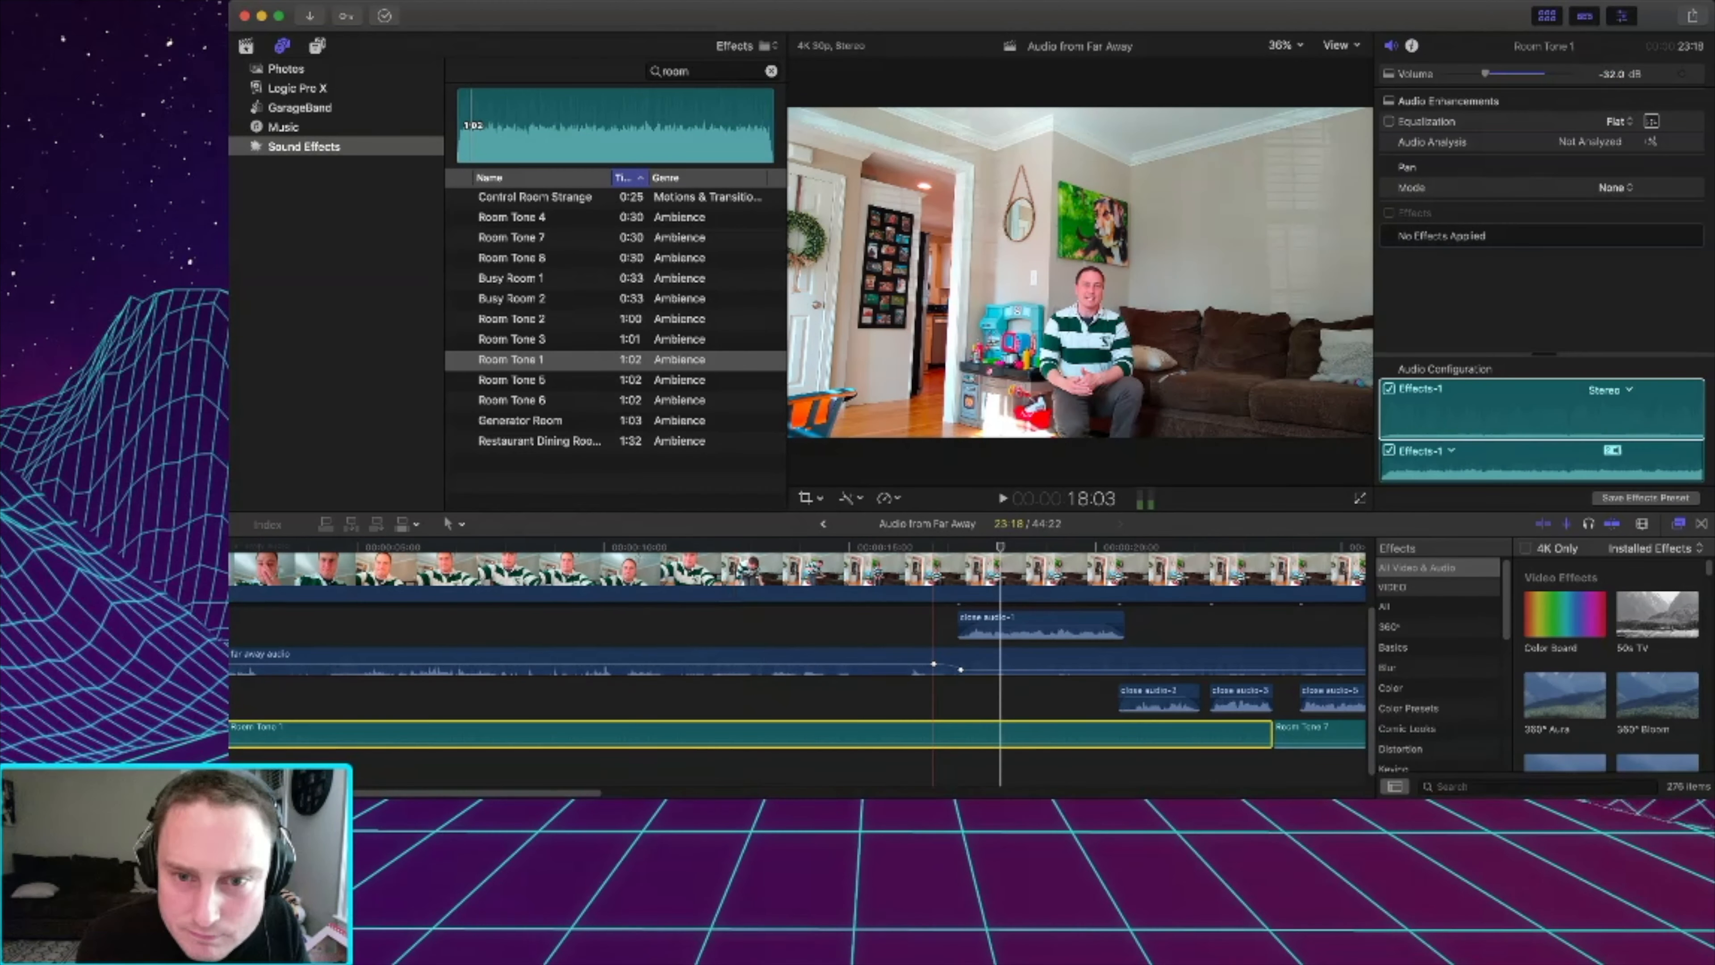
key(space)
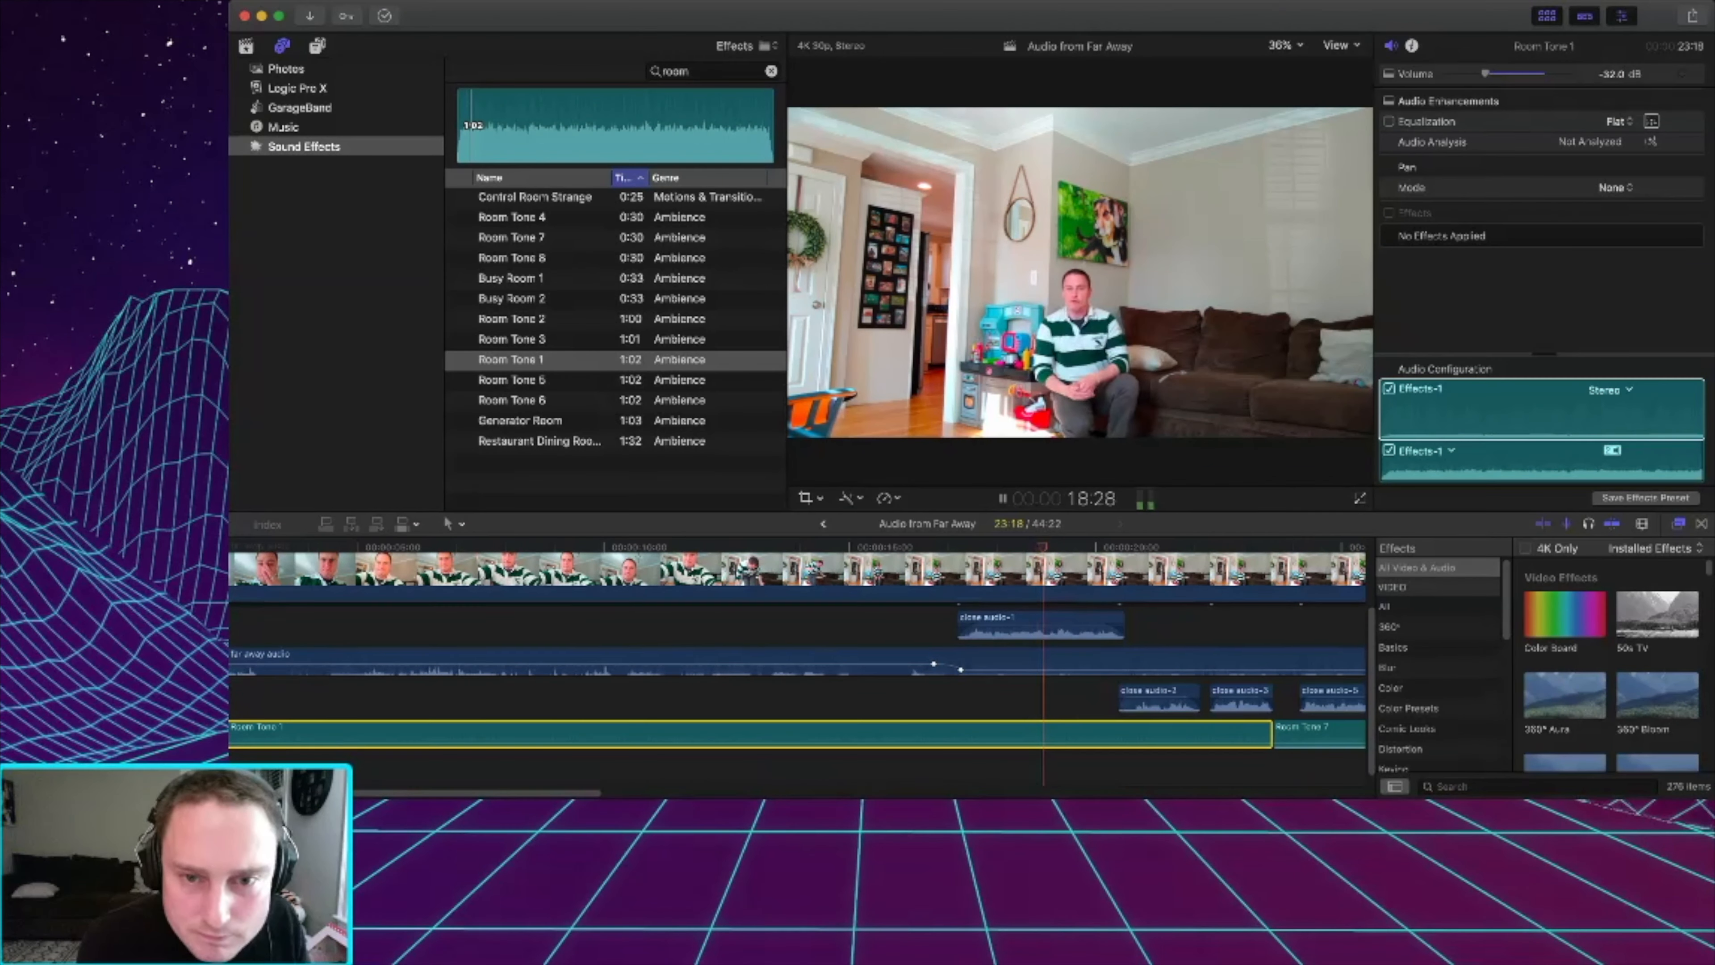
Try Busy Room 1 in place of the second Room Tone 7 clip in the timeline.
scroll(797, 666, right, 10)
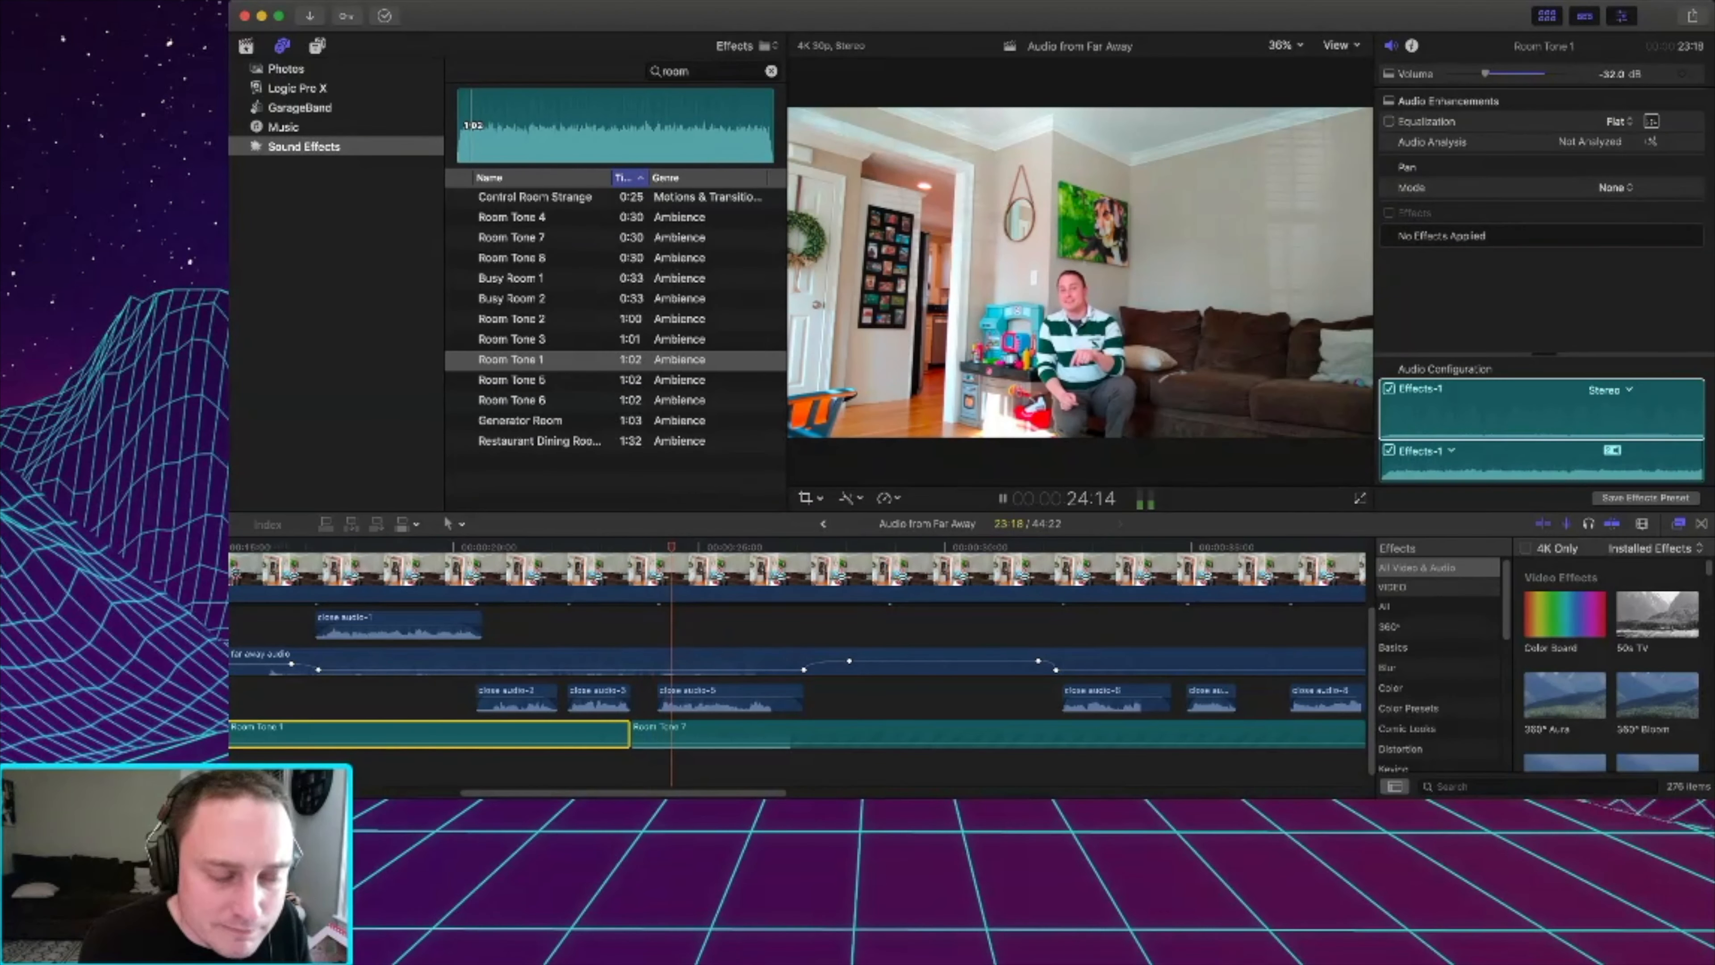
key(space)
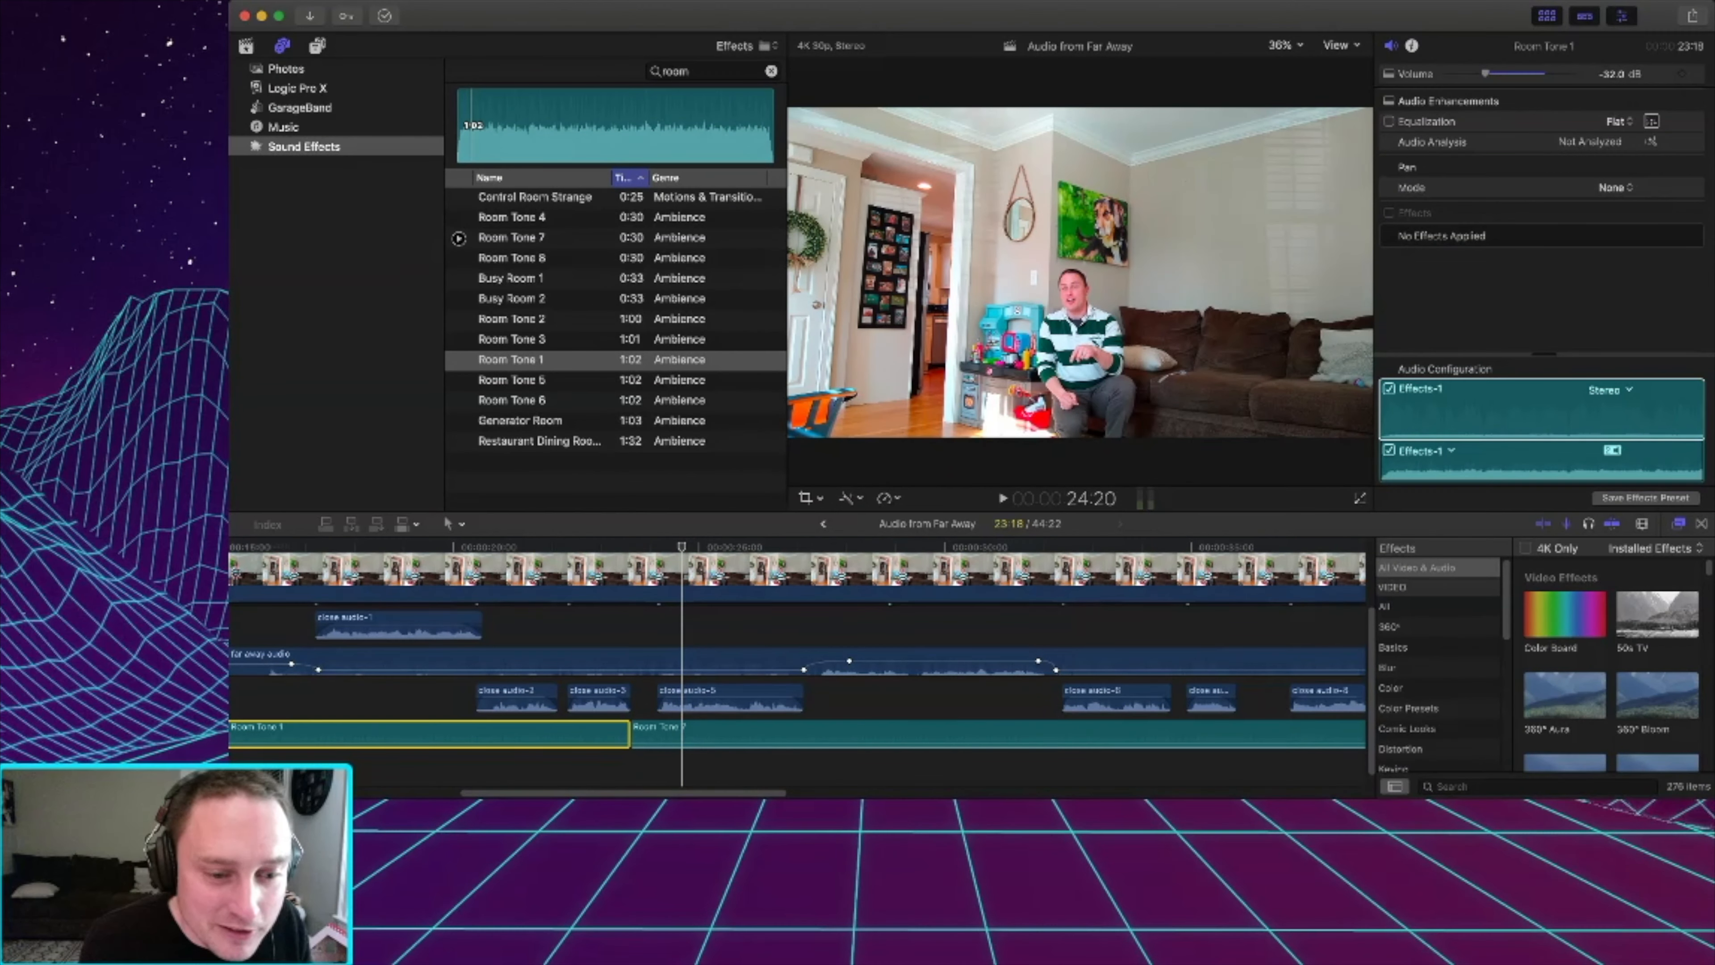
drag(511, 278, 681, 721)
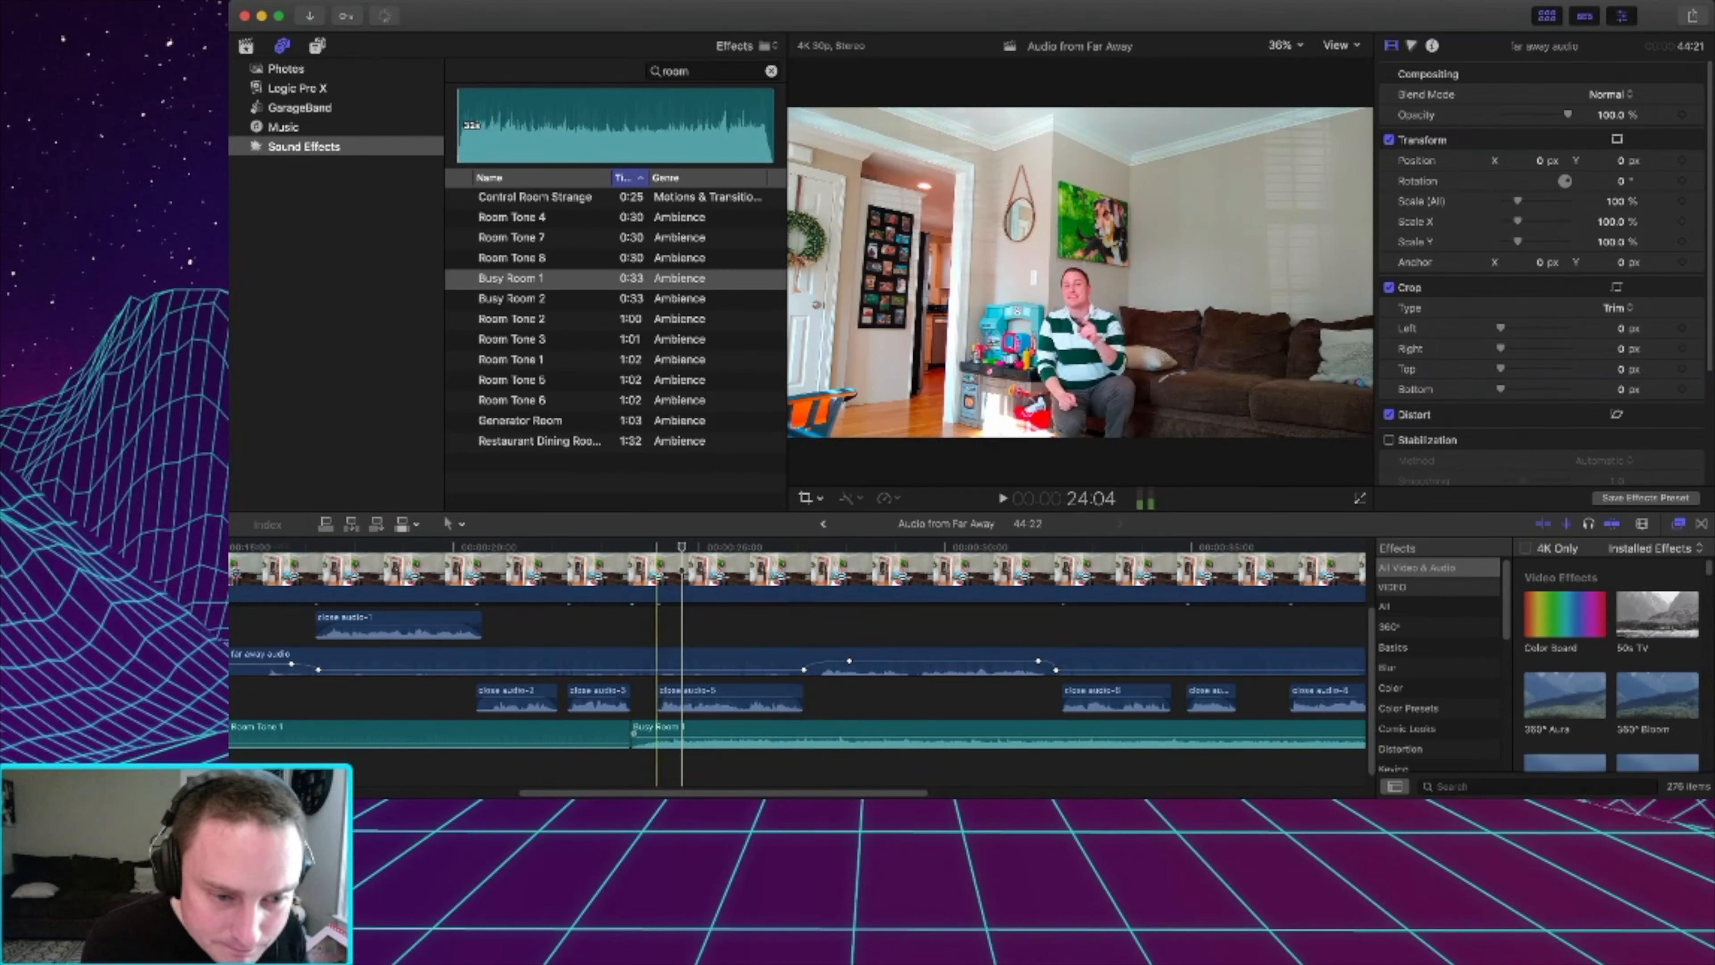
drag(652, 735, 874, 735)
key(super+z)
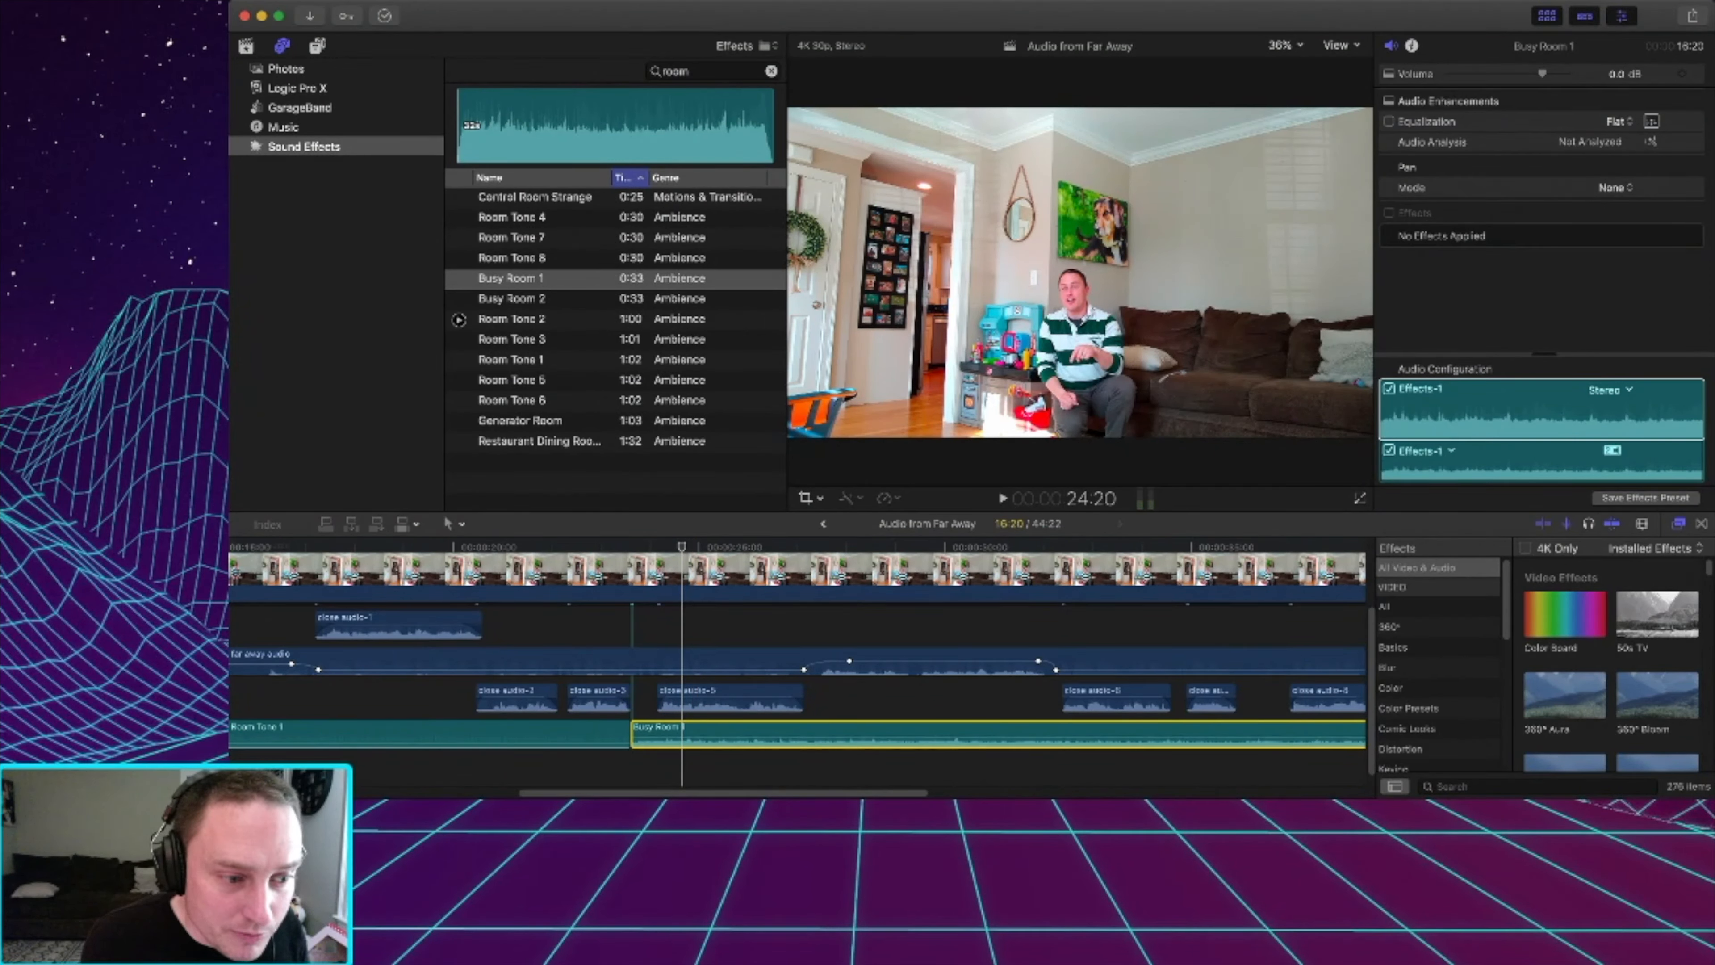
Place Room Tone 1 directly after the first Room Tone 1 clip and extend it to the end of the far away audio.
click(458, 360)
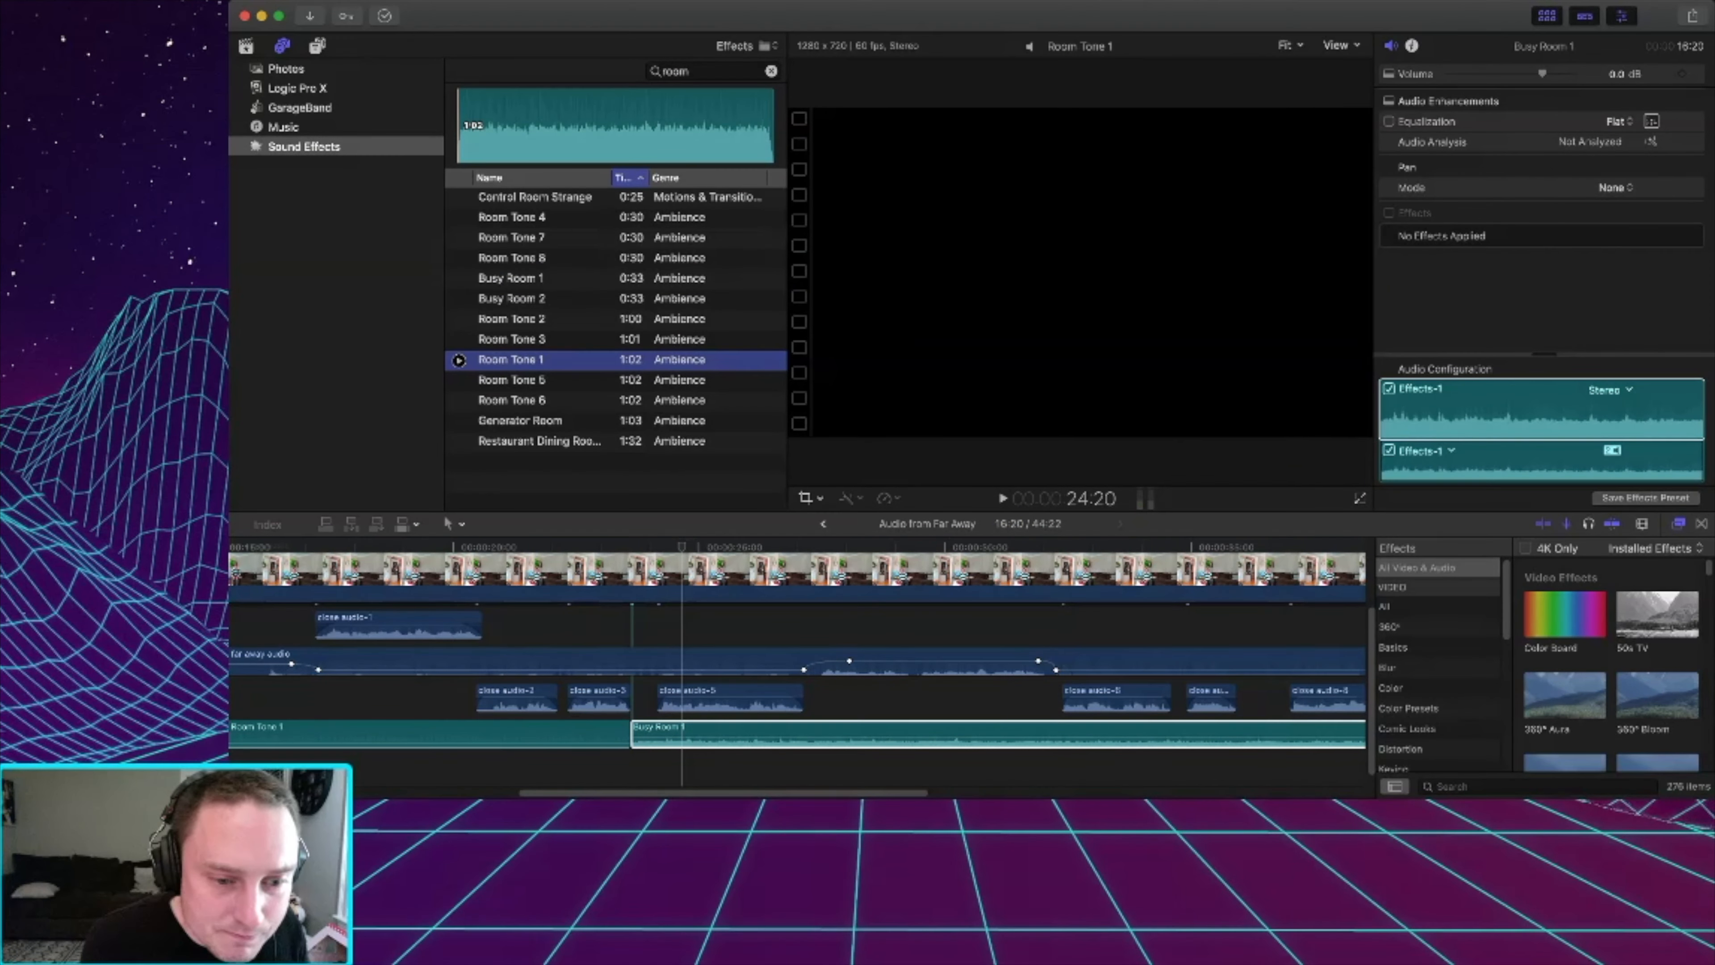
drag(682, 735, 777, 735)
key(super+z)
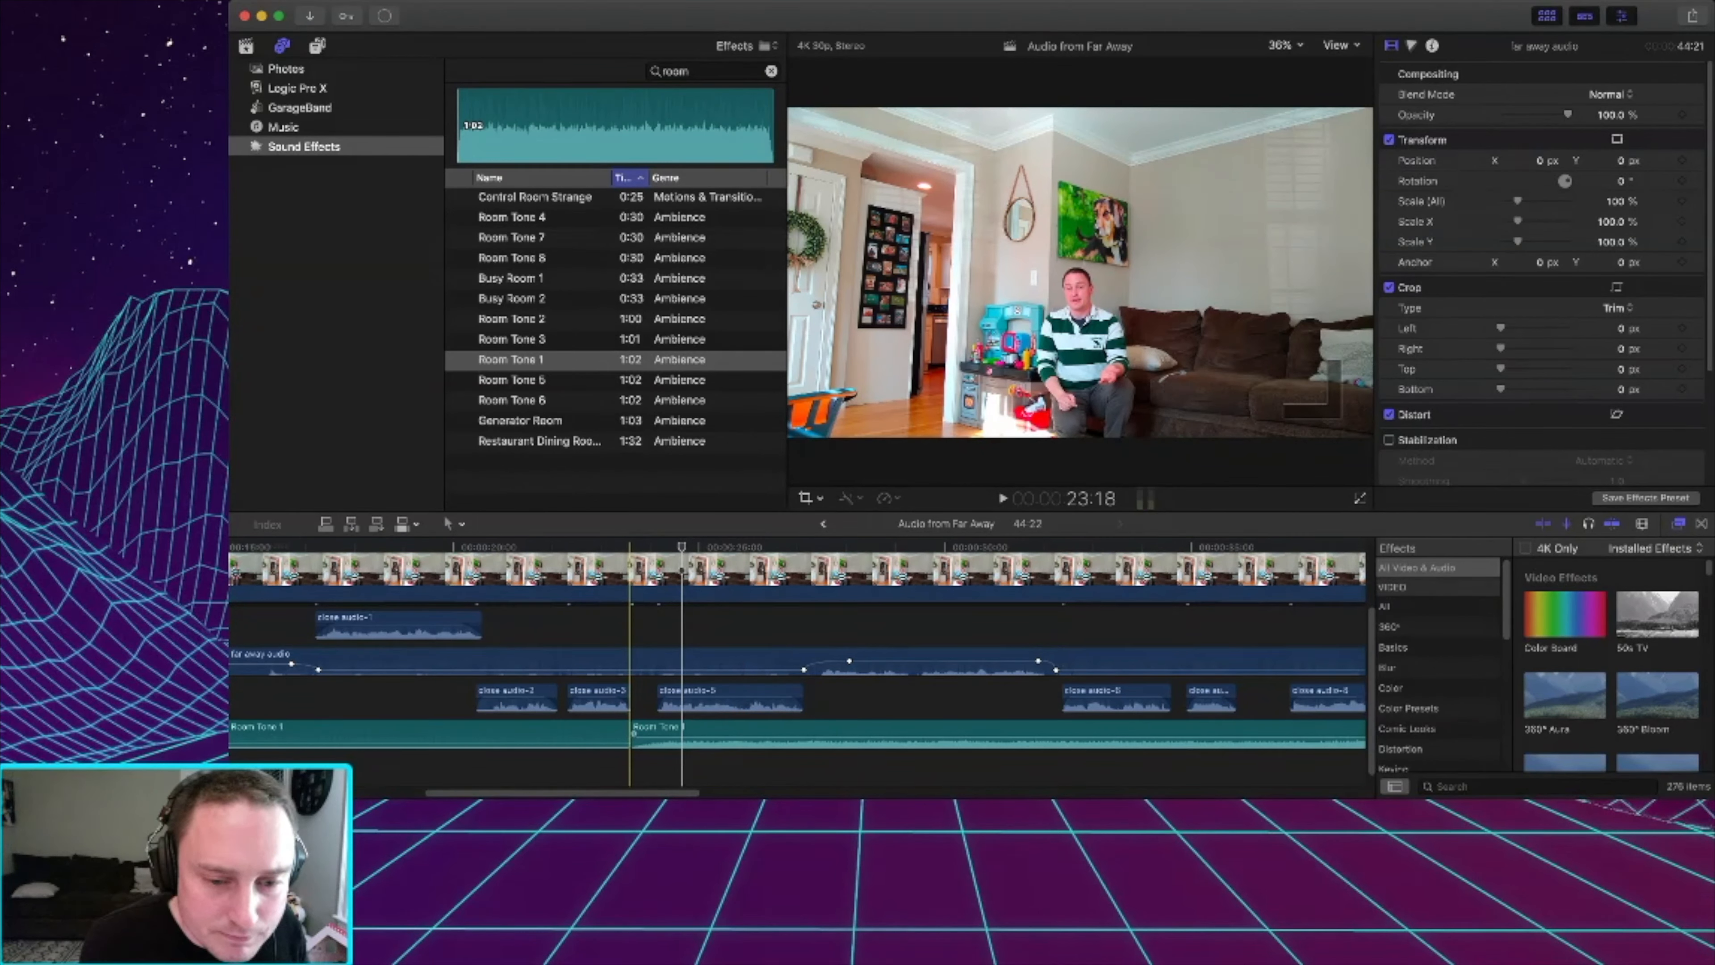
drag(631, 735, 731, 735)
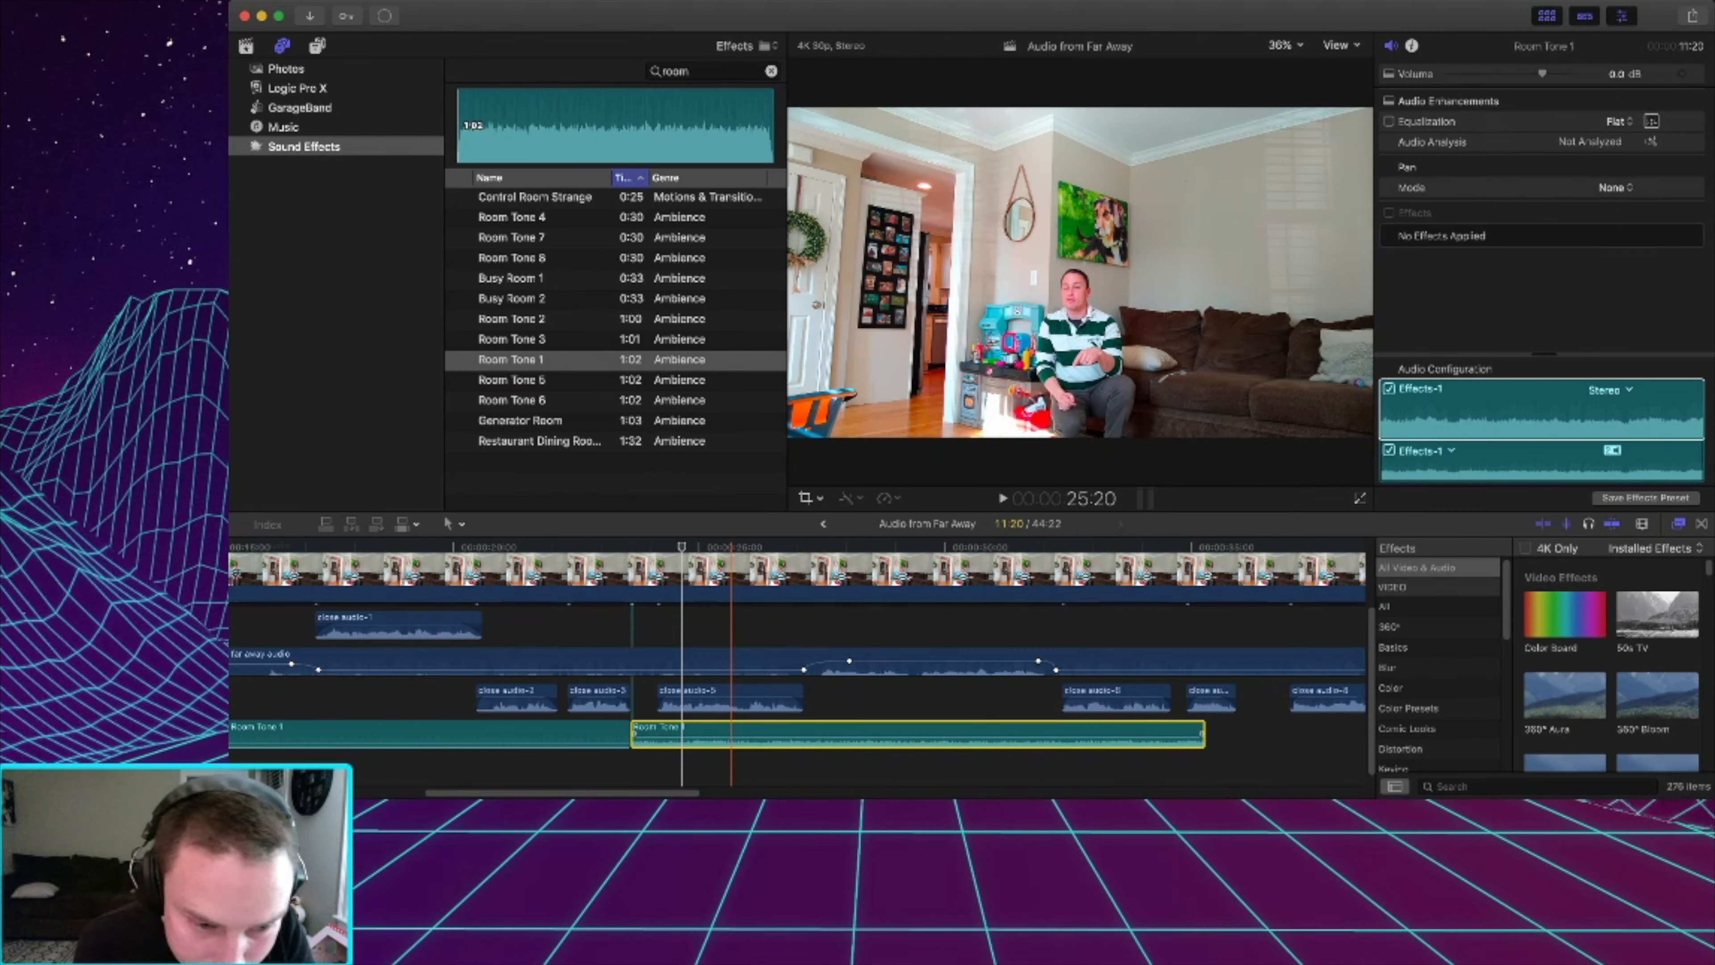
key(super+minus)
key(super+minus)
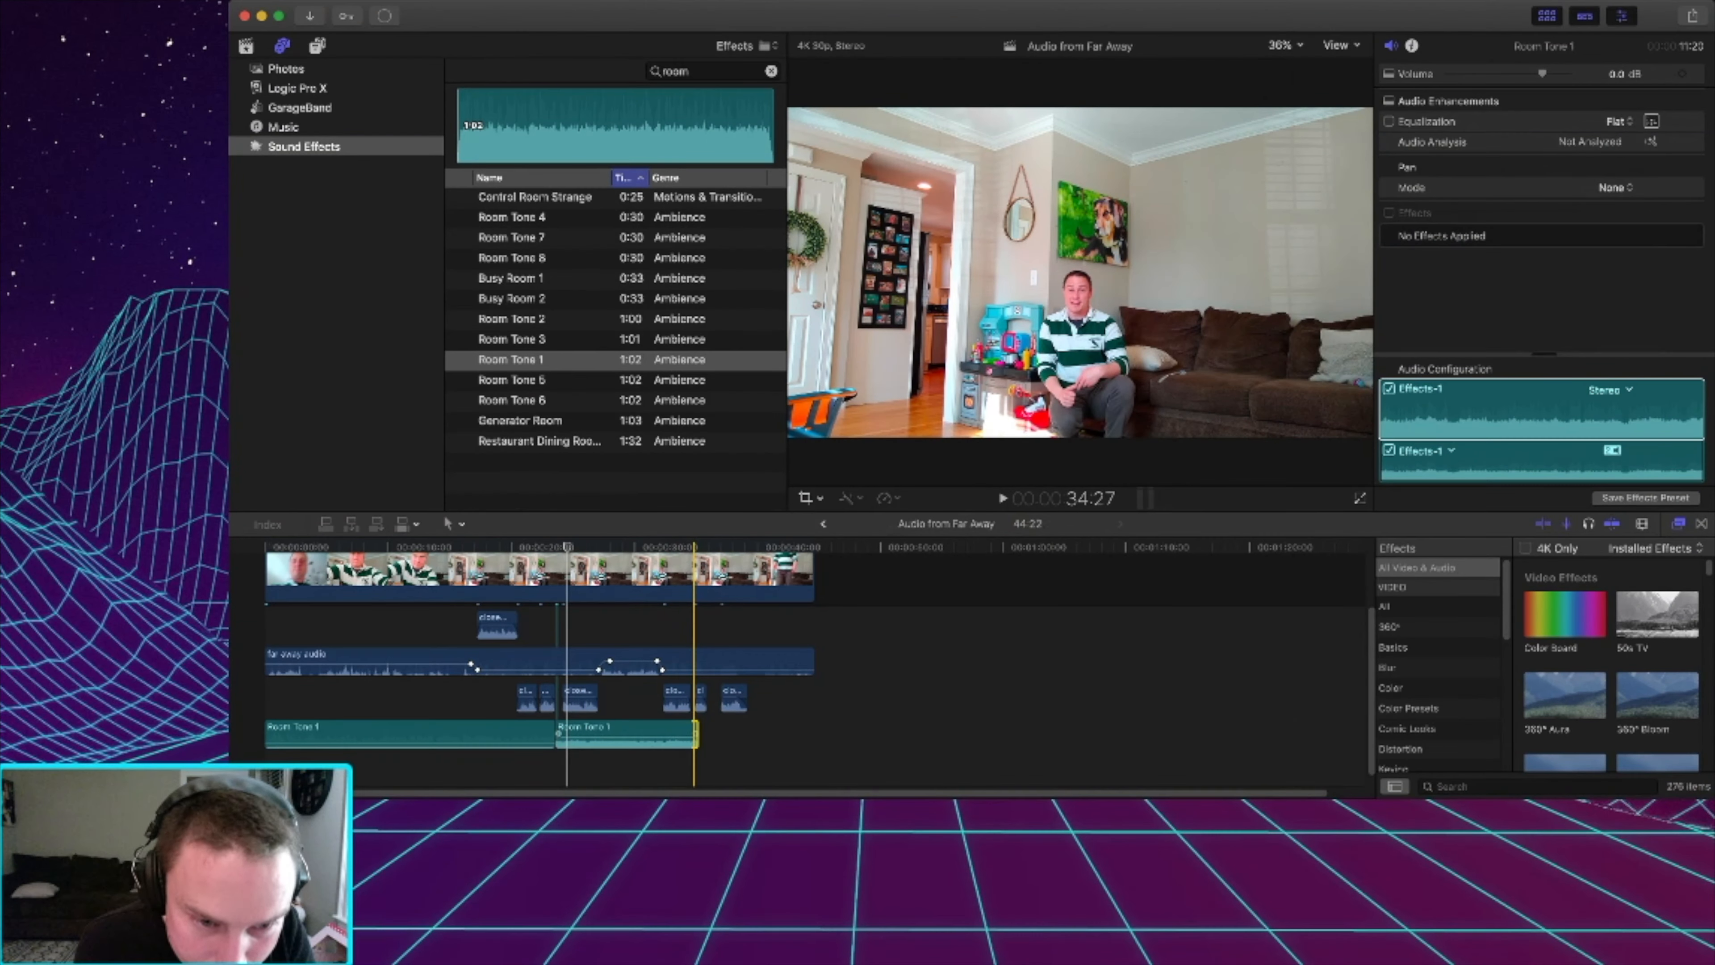
drag(696, 735, 813, 736)
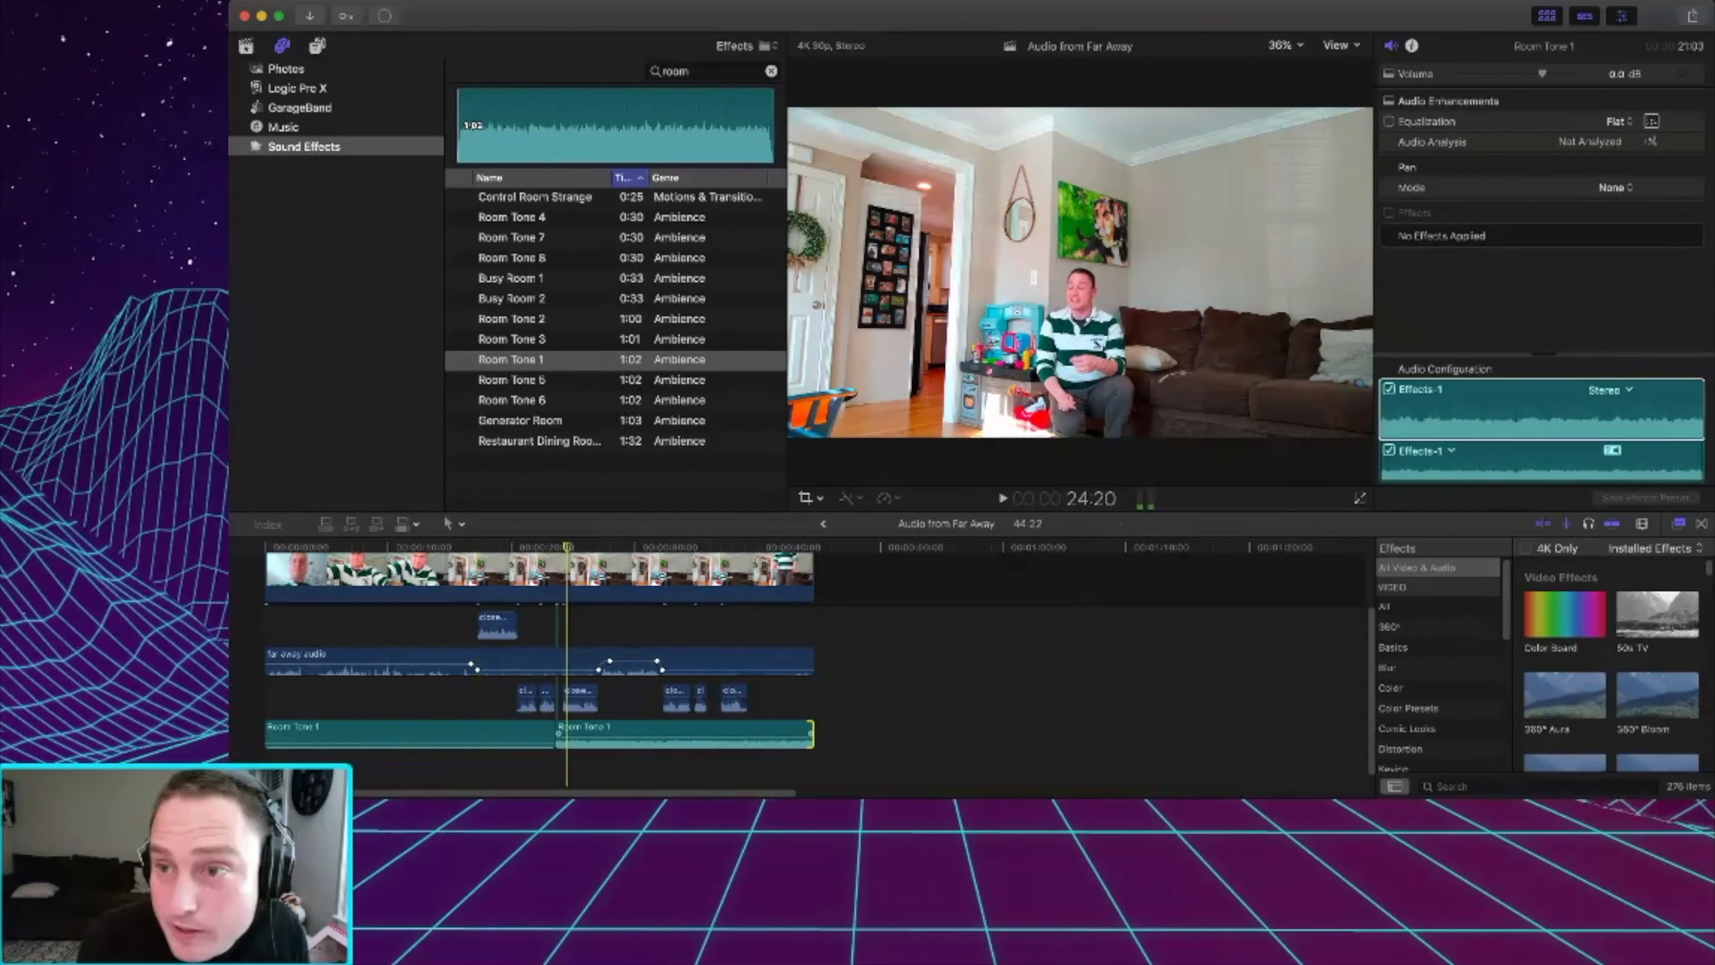
Set the volume of the second Room Tone 1 clip to -32.0 dB.
click(609, 734)
click(1617, 74)
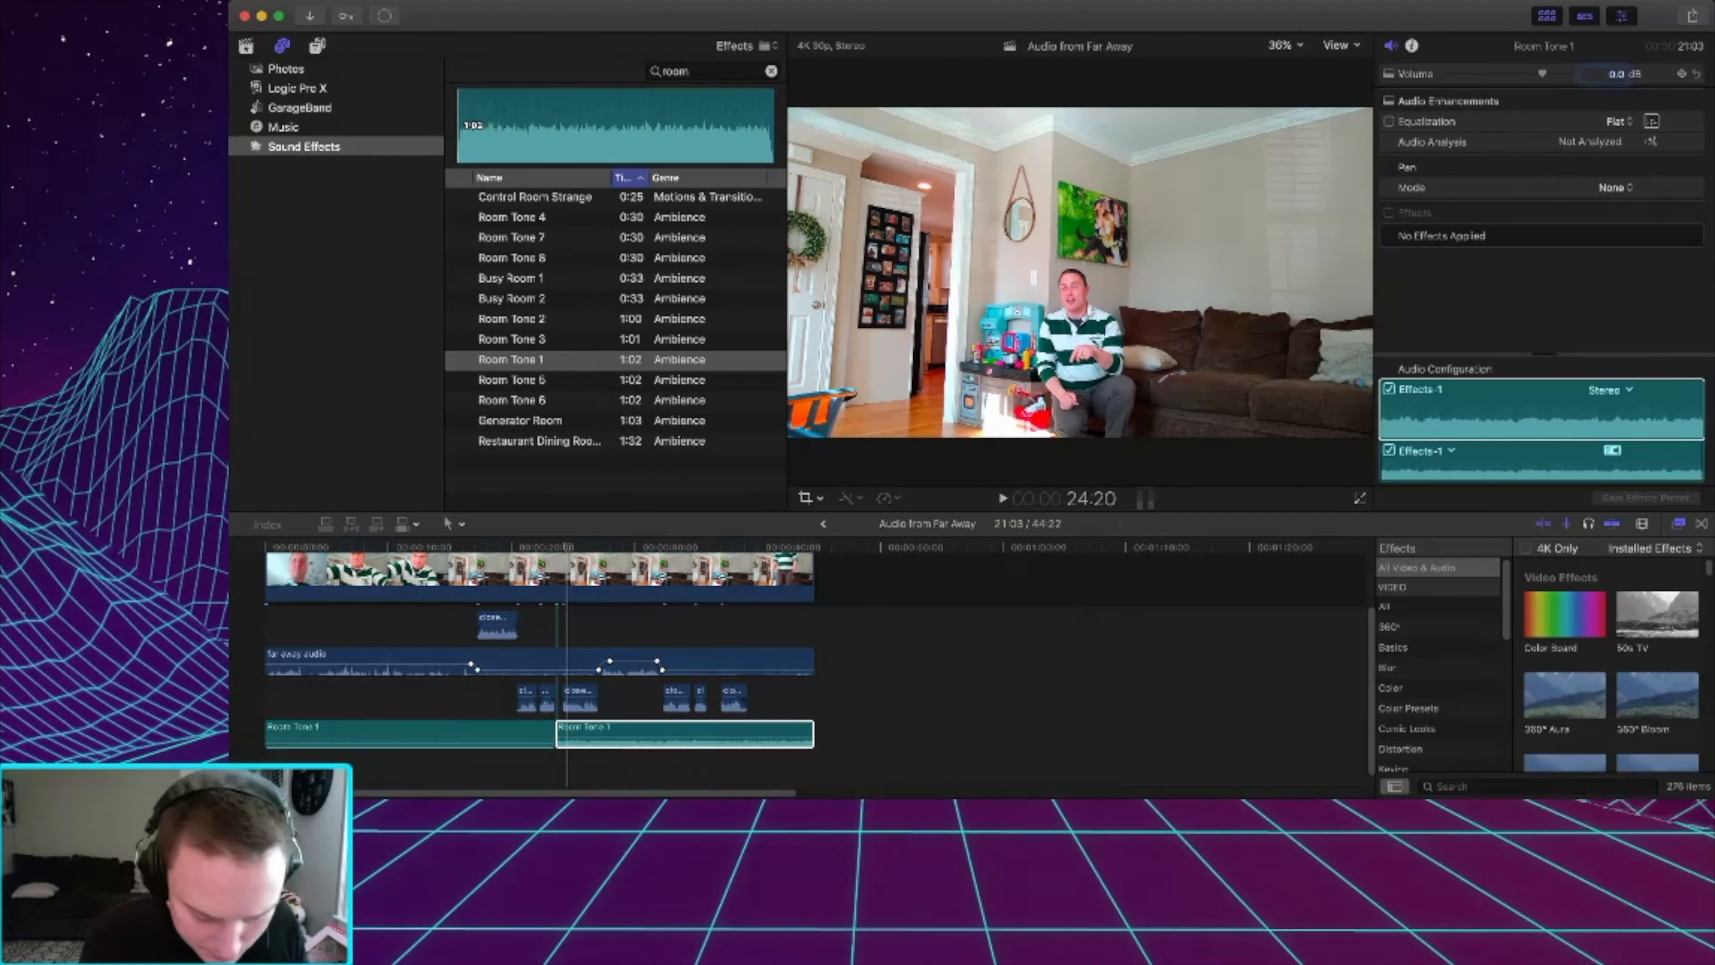
text(-32)
key(Return)
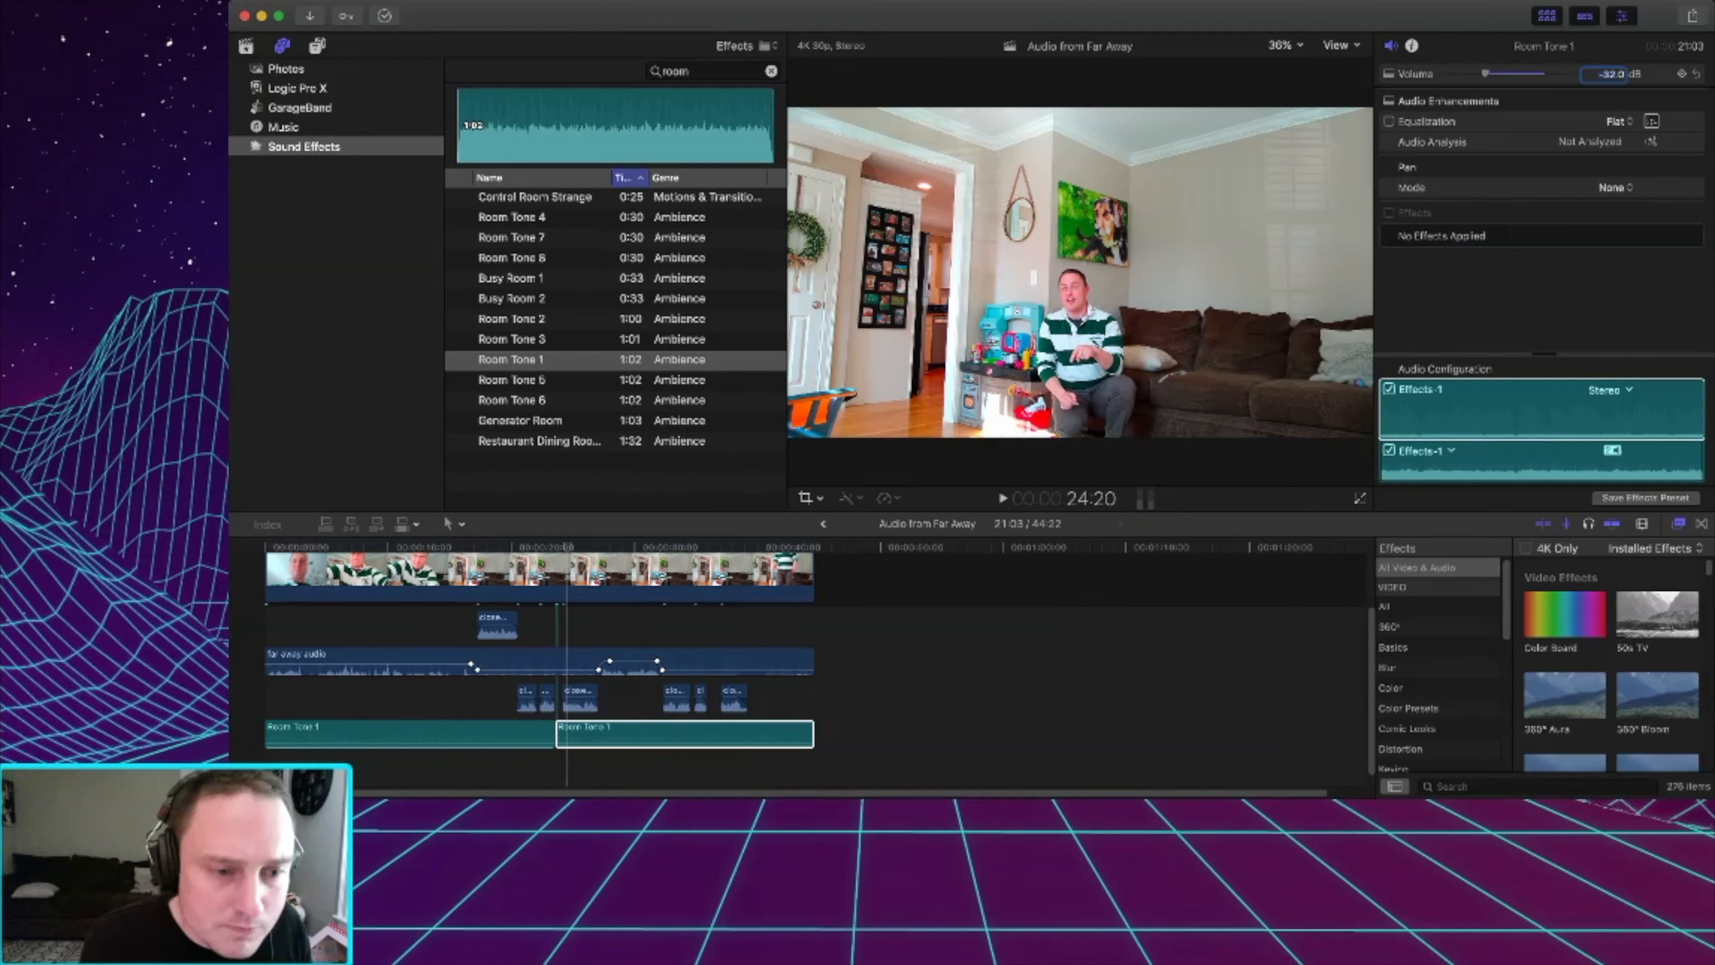
key(Return)
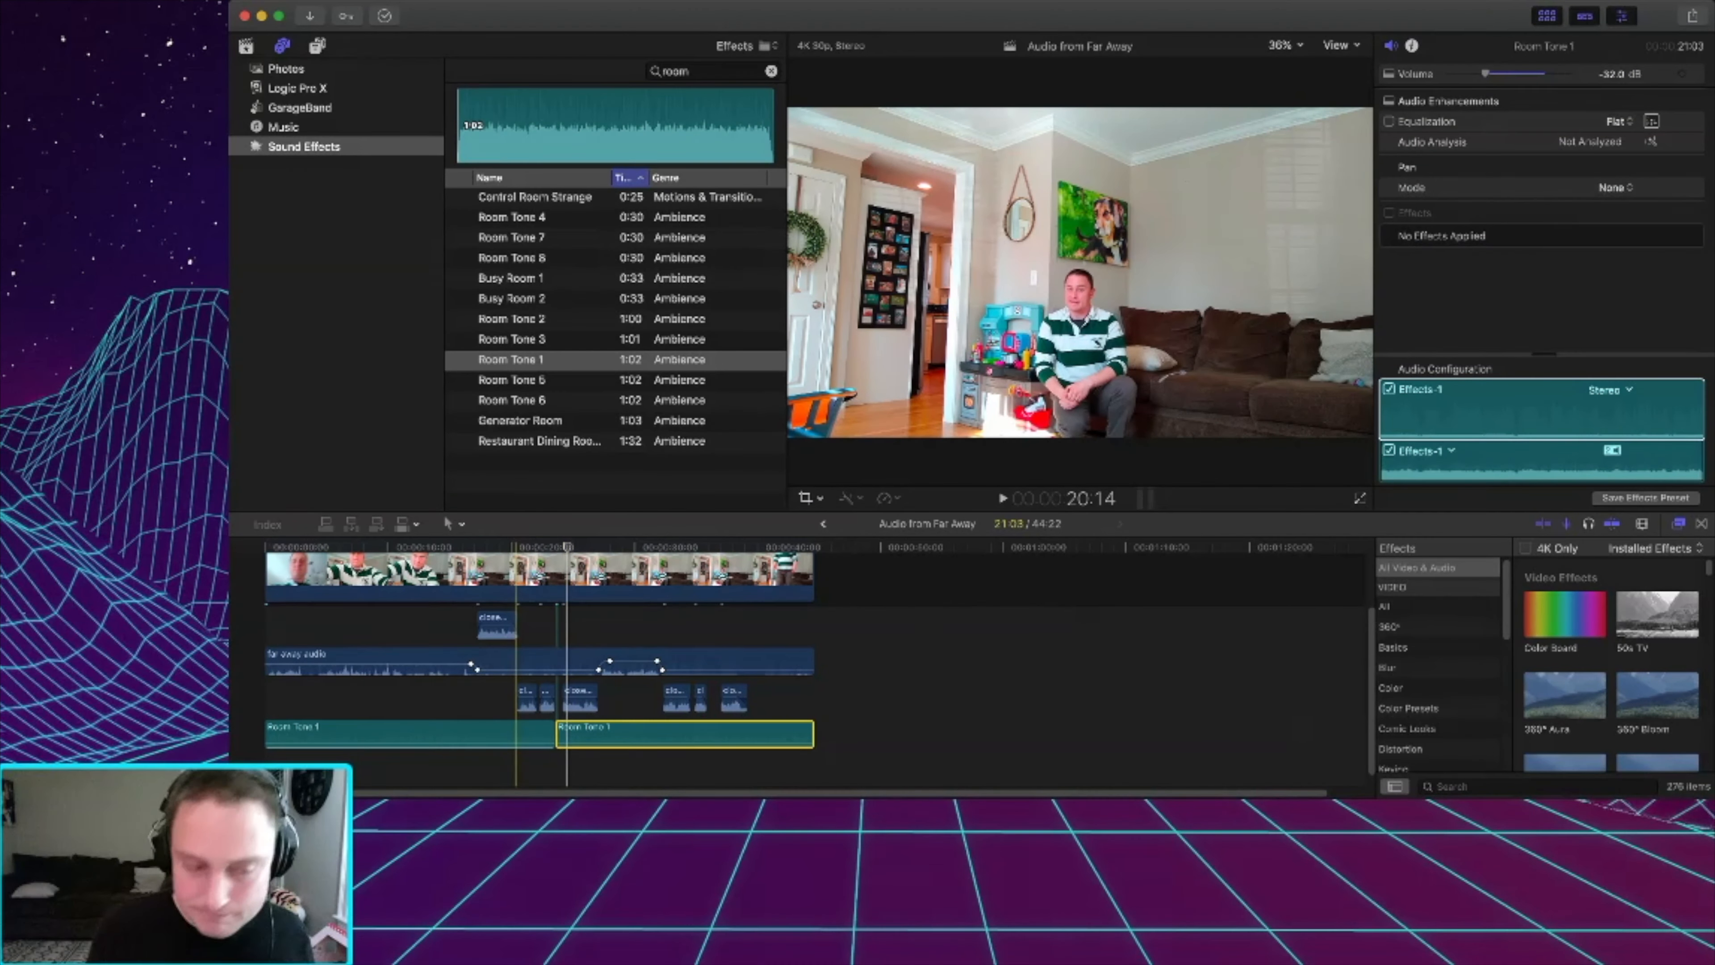
Play back the passage through close audio-2 and close audio-3, just before the join between the two Room Tone 1 clips.
key(space)
key(super+equal)
key(super+equal)
key(super+equal)
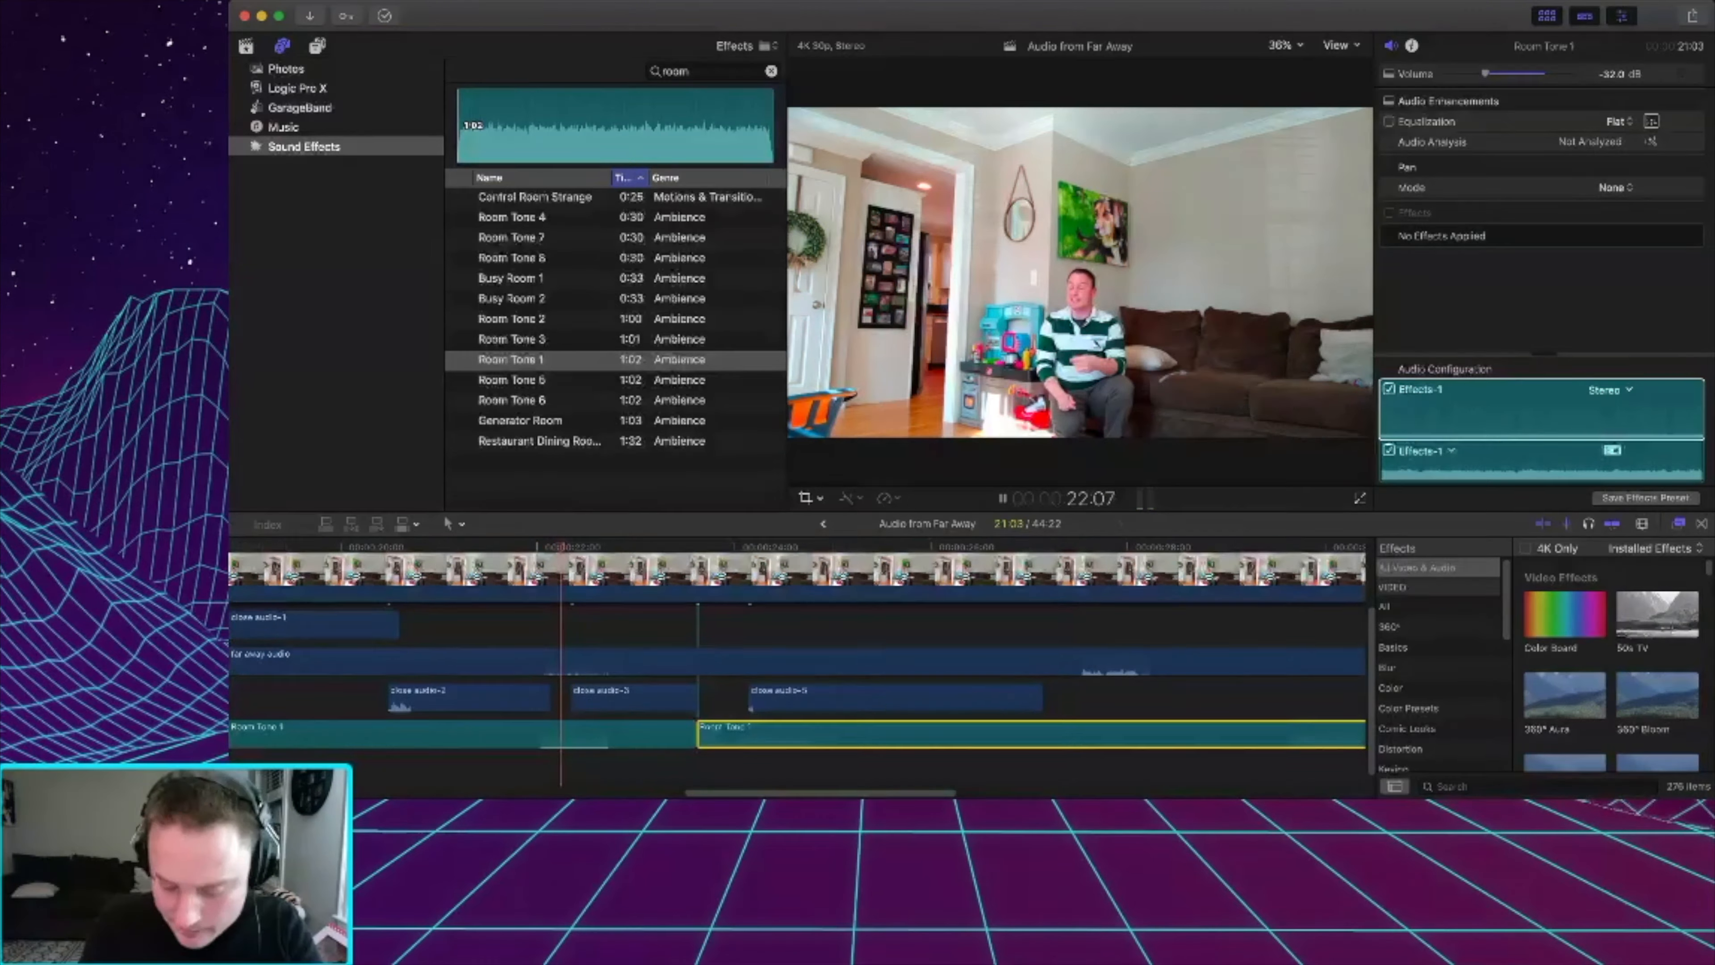
key(space)
Try to move close audio-1 down onto the same row as the other close audio clips.
key(super+minus)
key(super+minus)
key(super+minus)
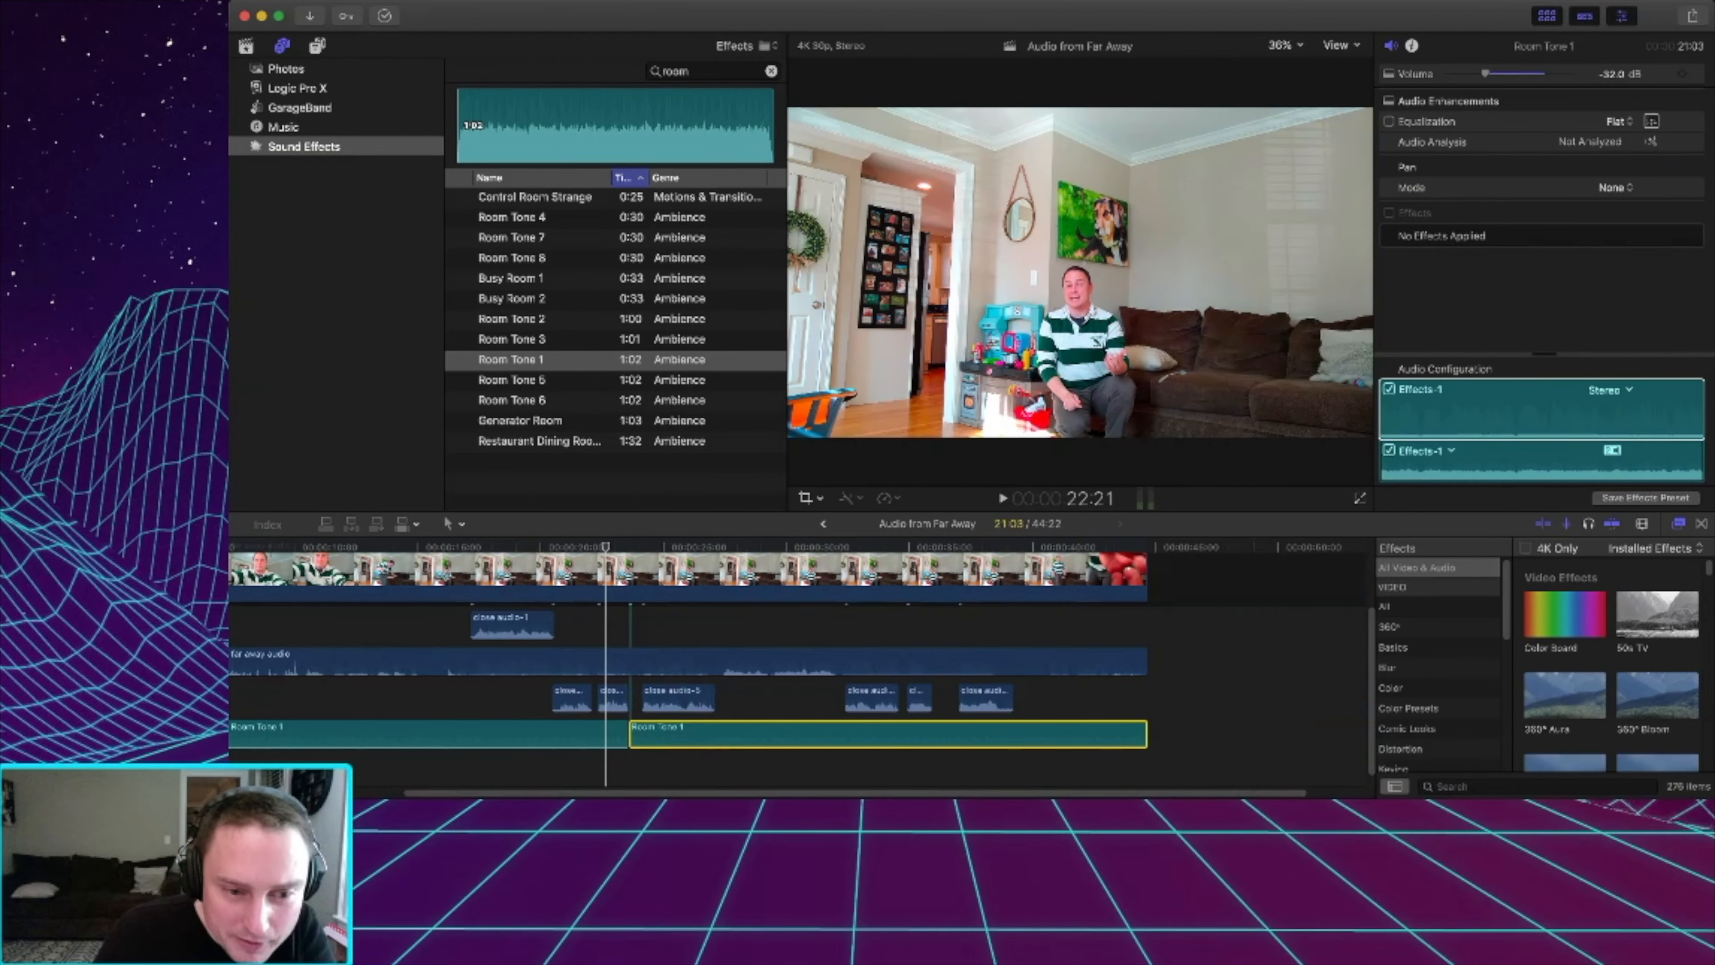
drag(816, 703, 487, 696)
super+click(498, 625)
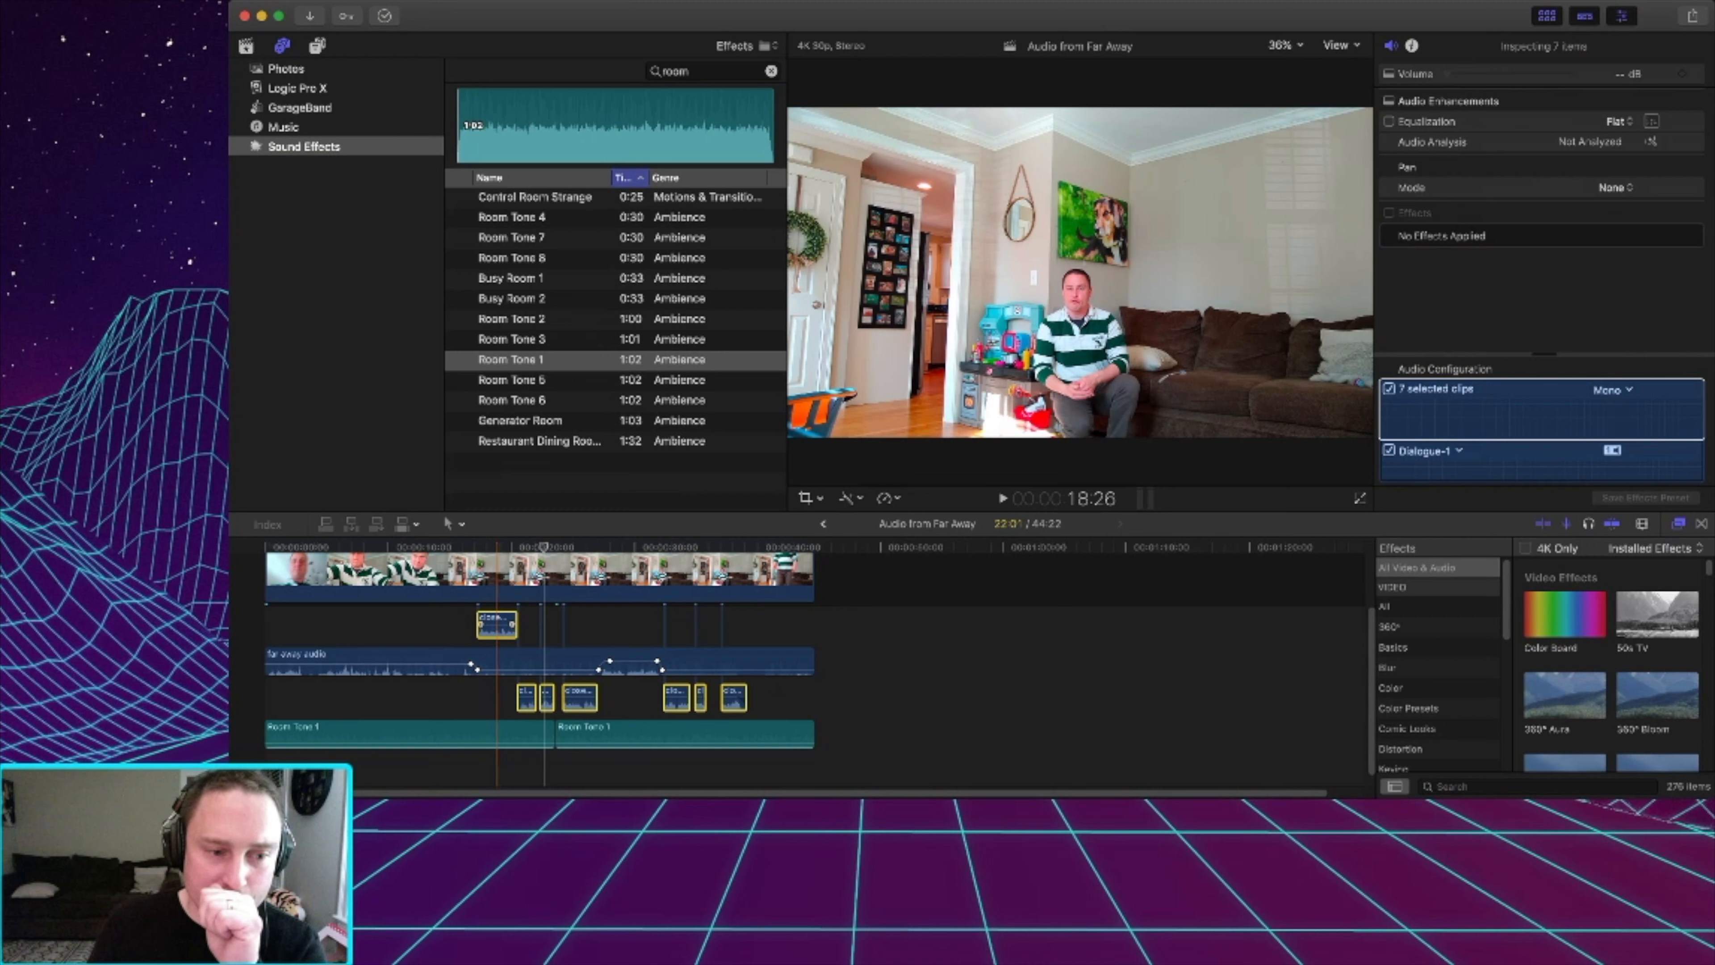
click(427, 699)
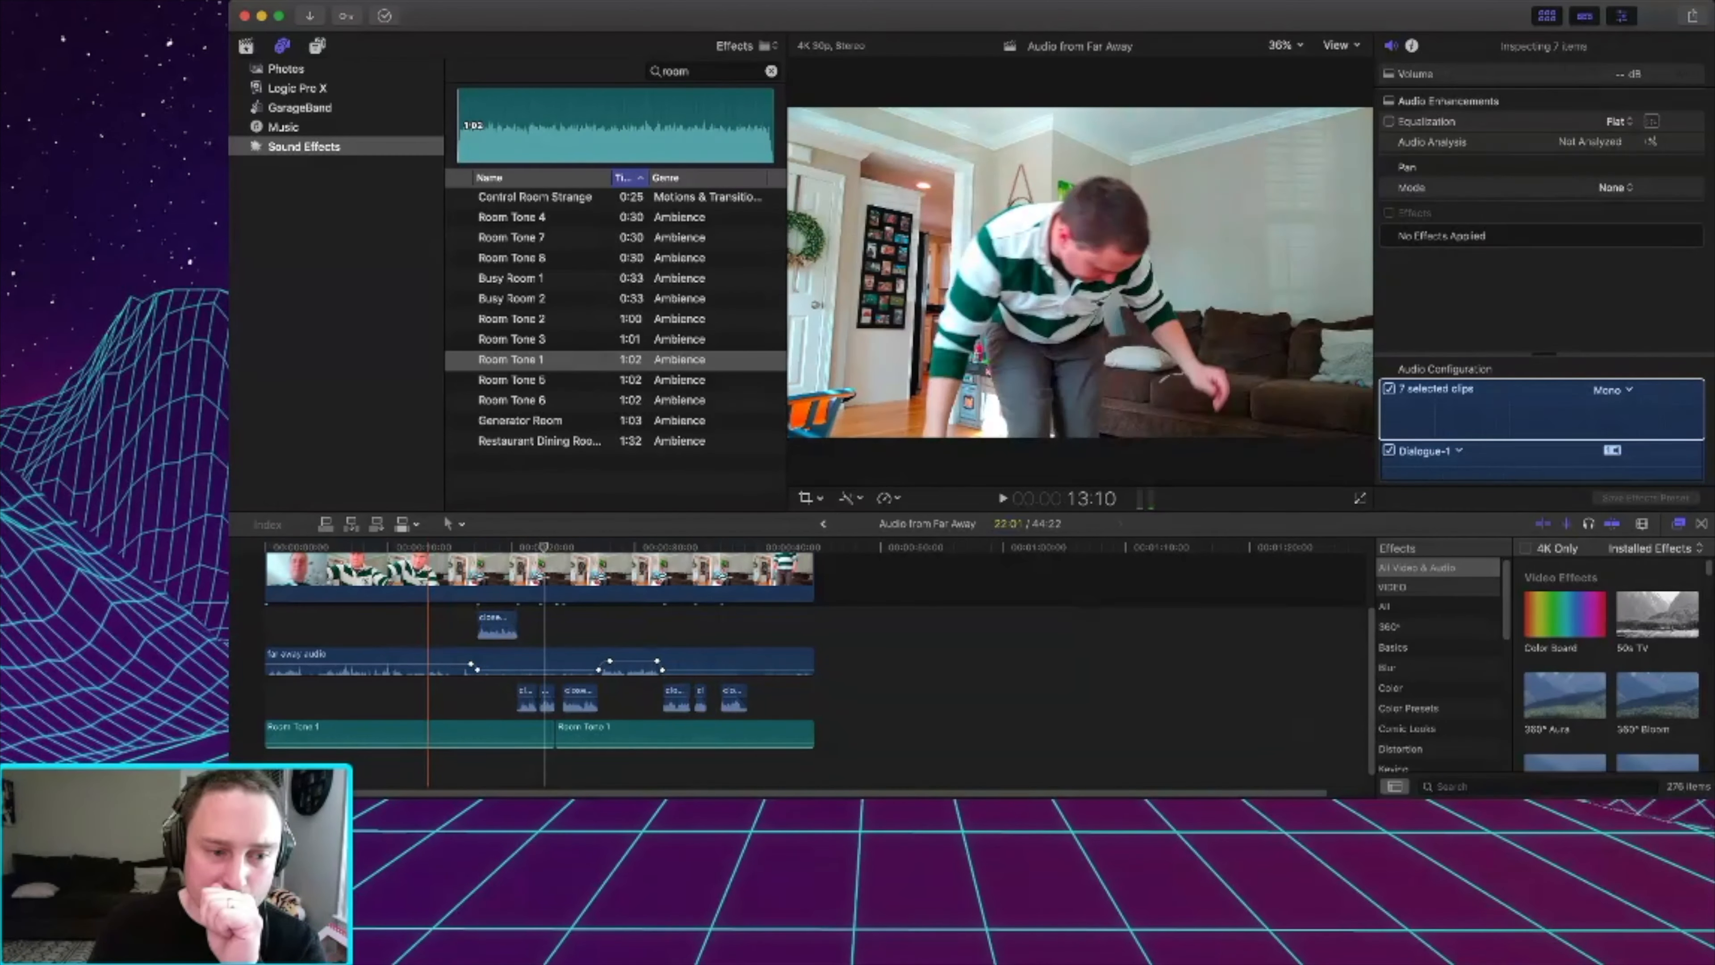
drag(496, 625, 495, 662)
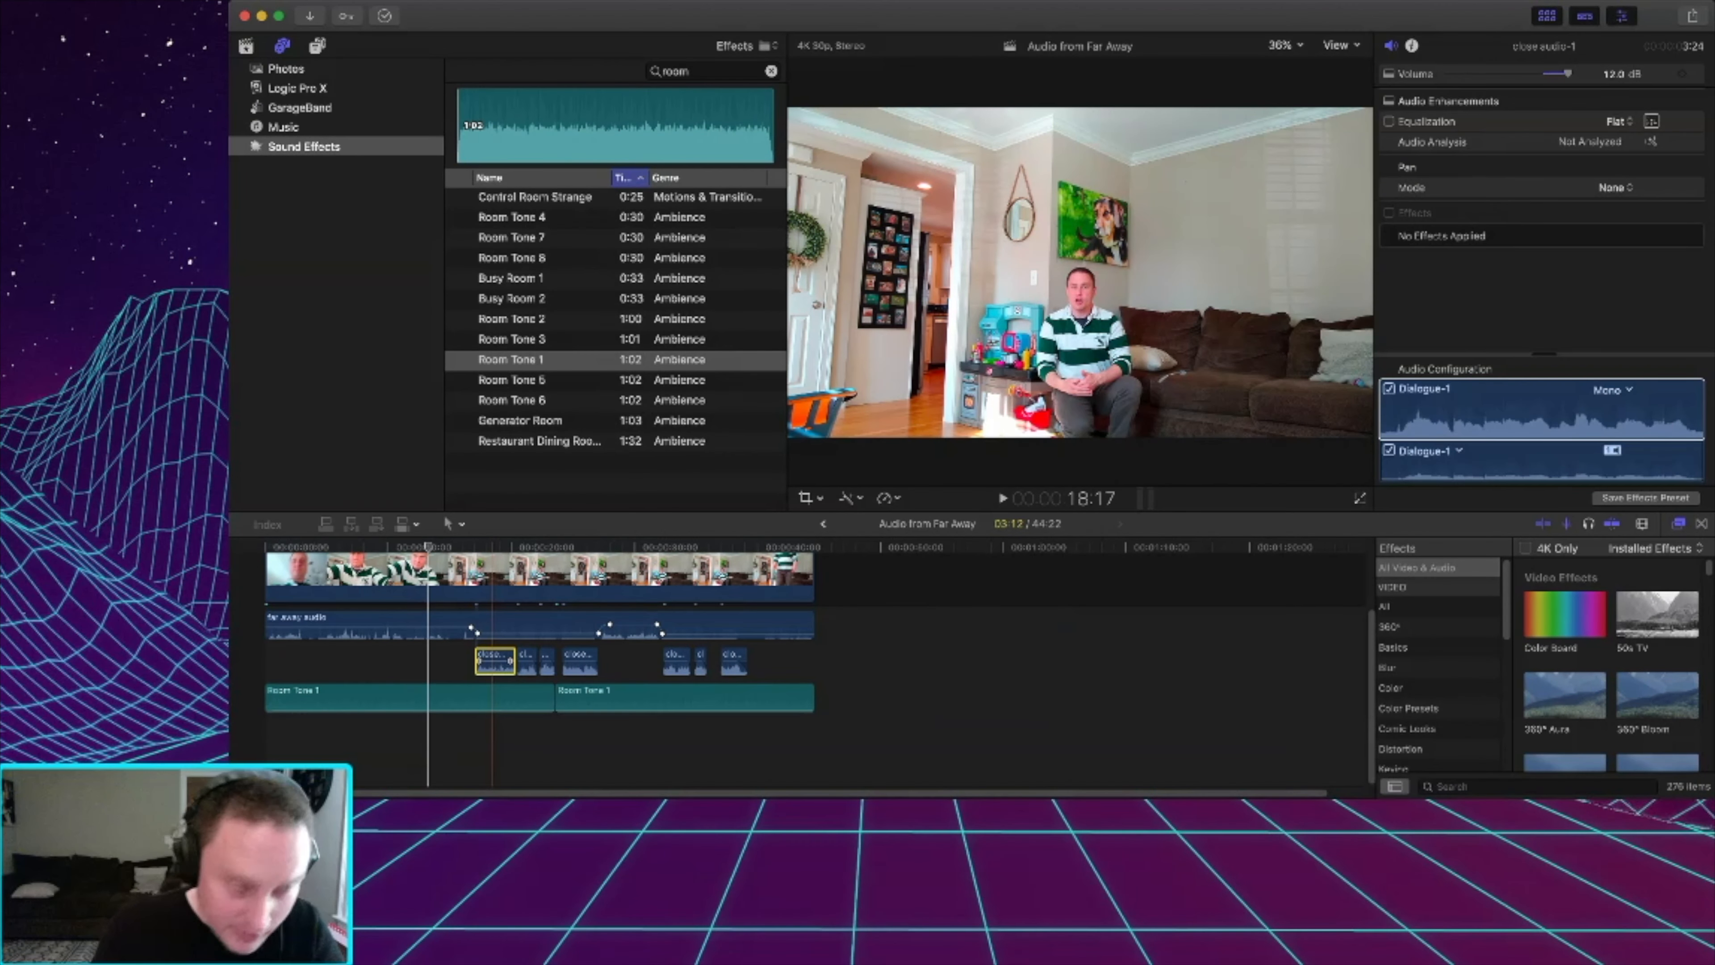
key(super+equal)
key(super+equal)
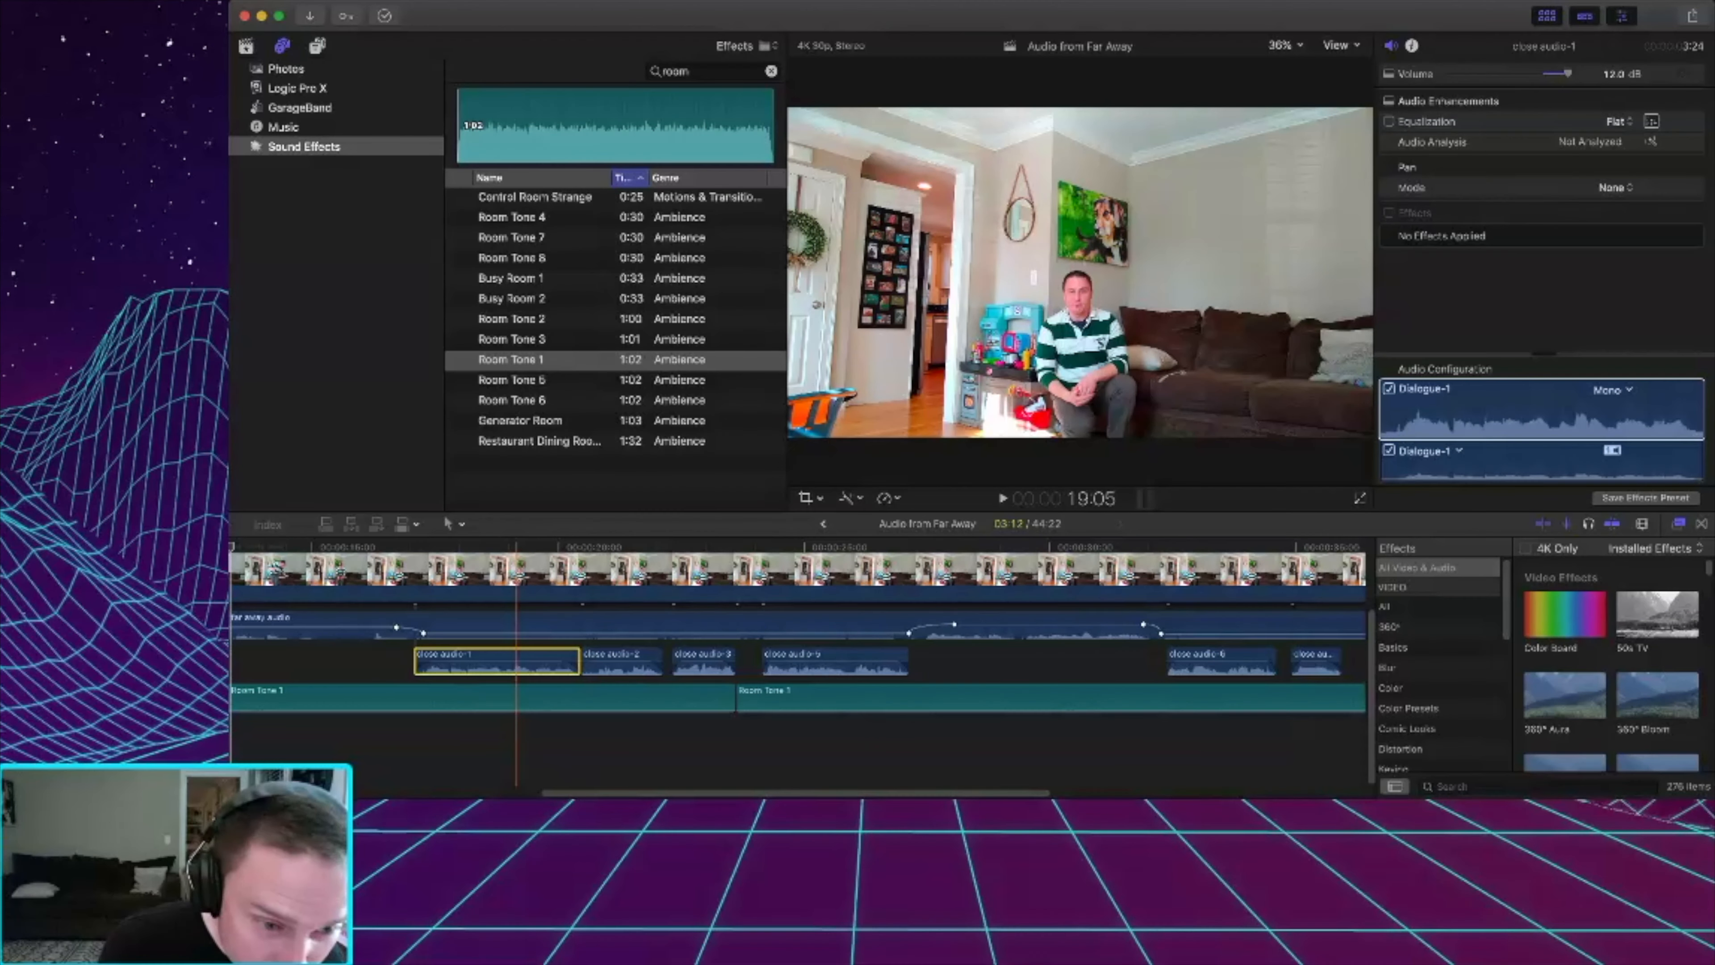
key(super+z)
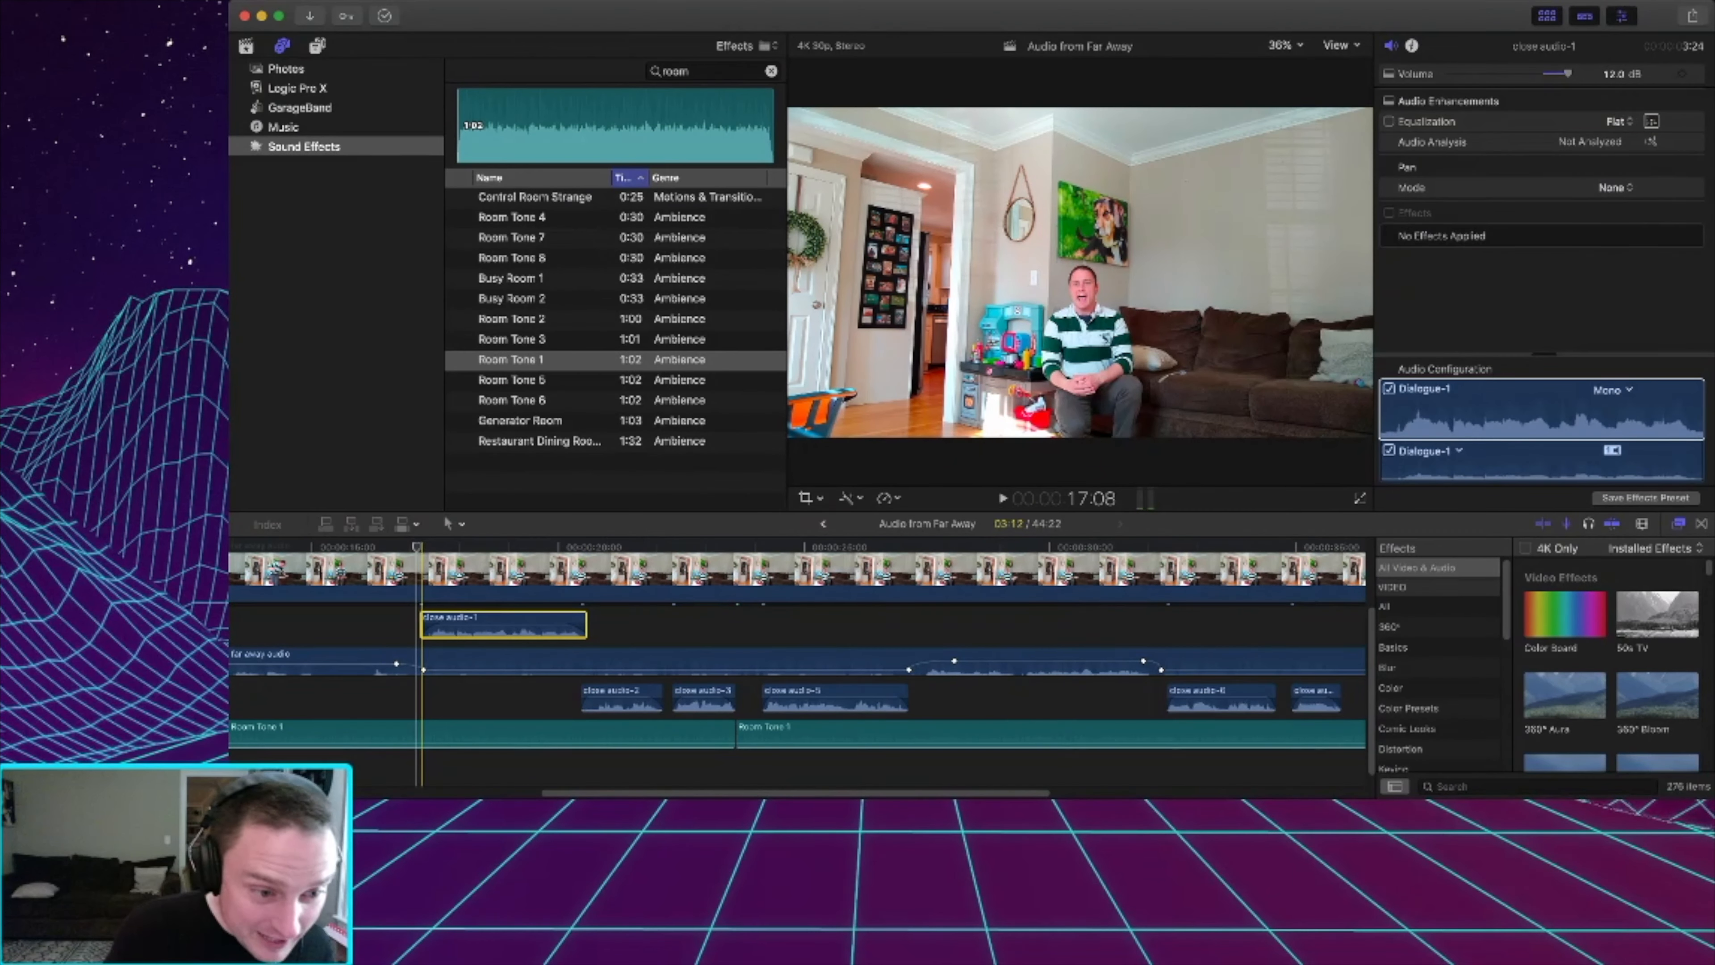
Move close audio-1 below the far away audio, keeping its start time aligned with the playhead.
key(super+equal)
key(super+equal)
key(super+equal)
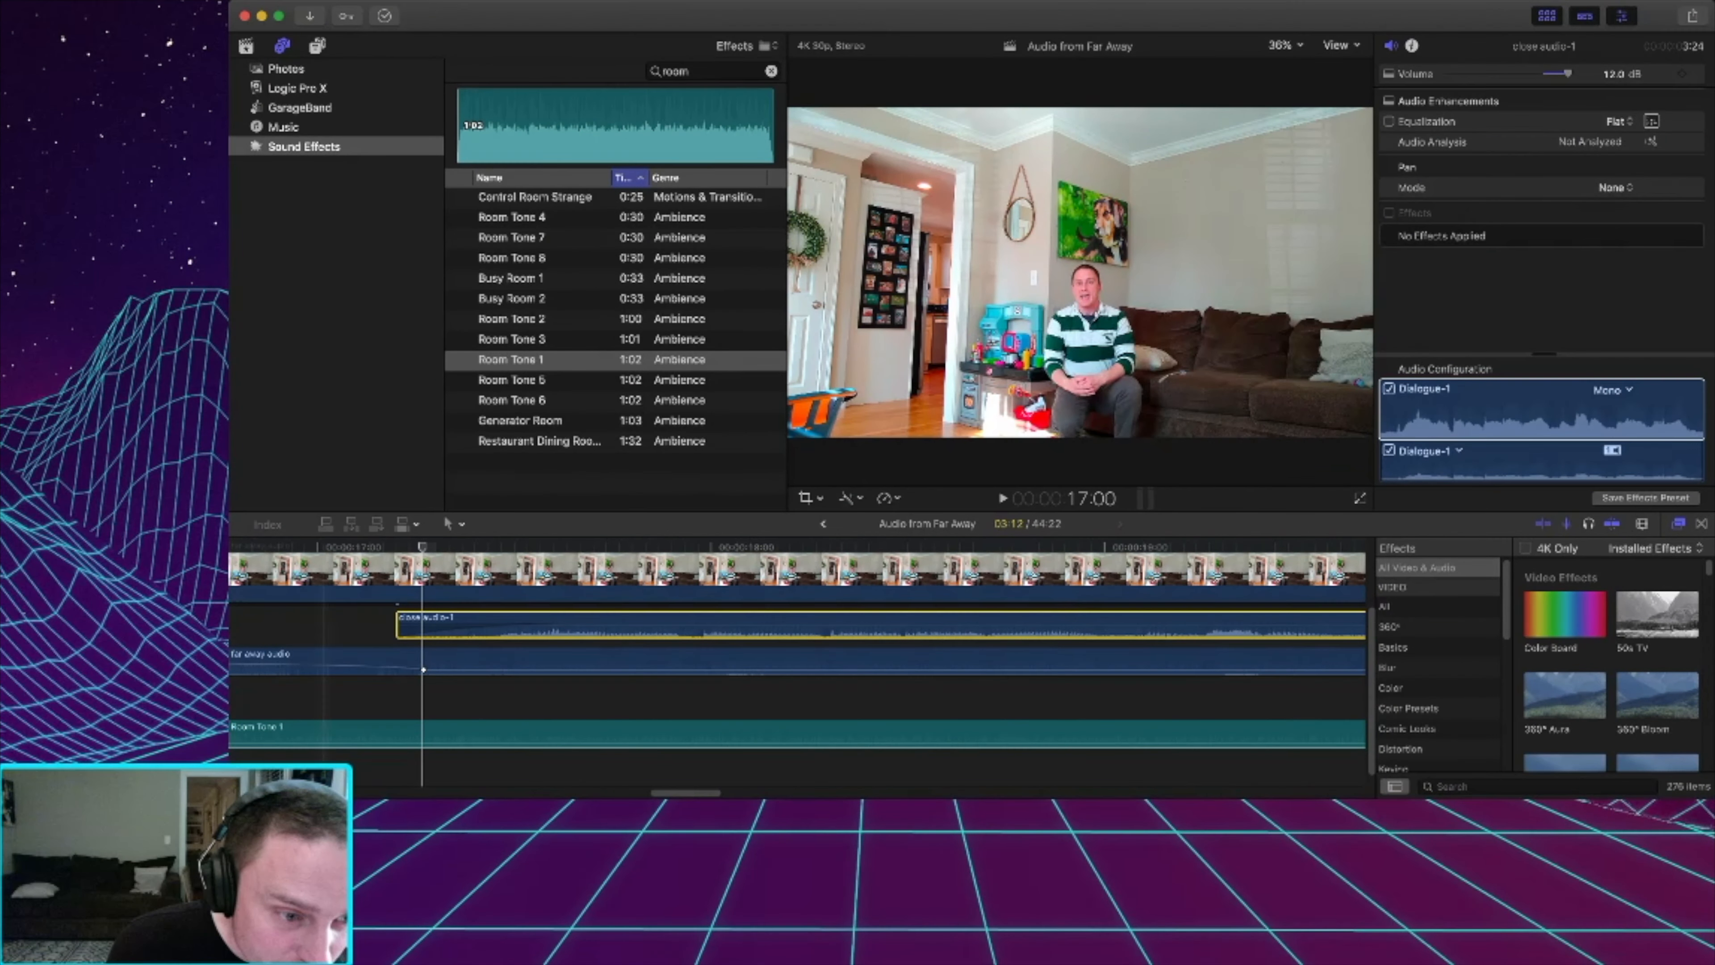
click(405, 625)
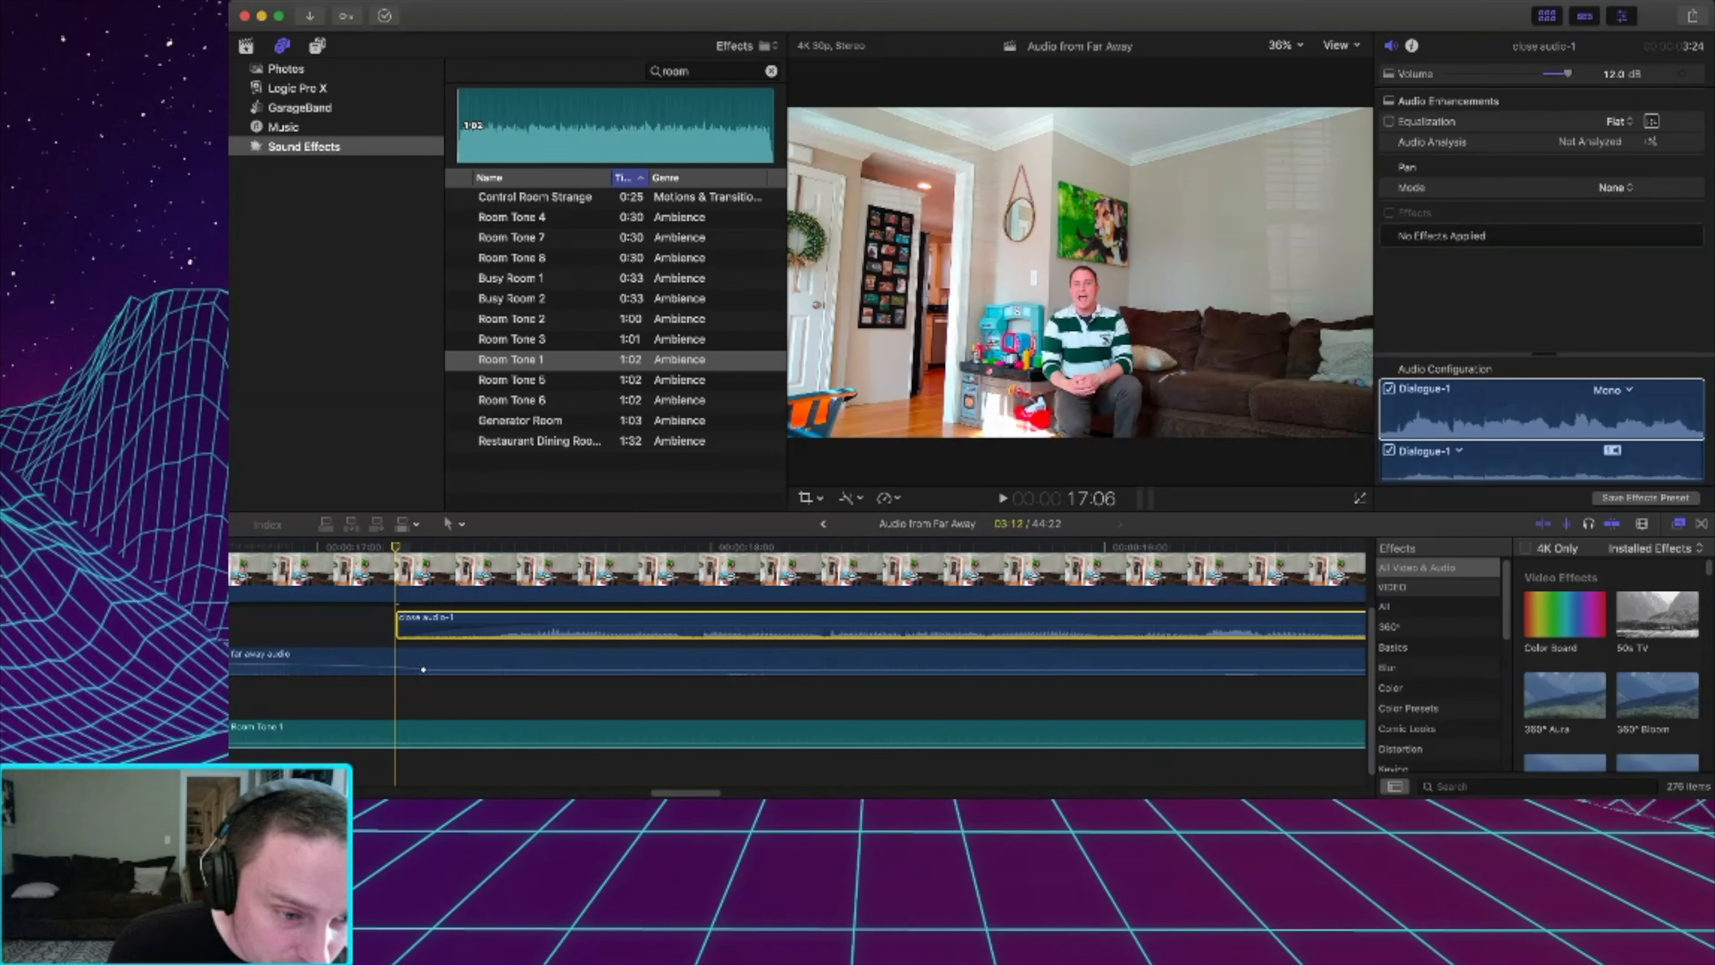
drag(460, 625, 459, 703)
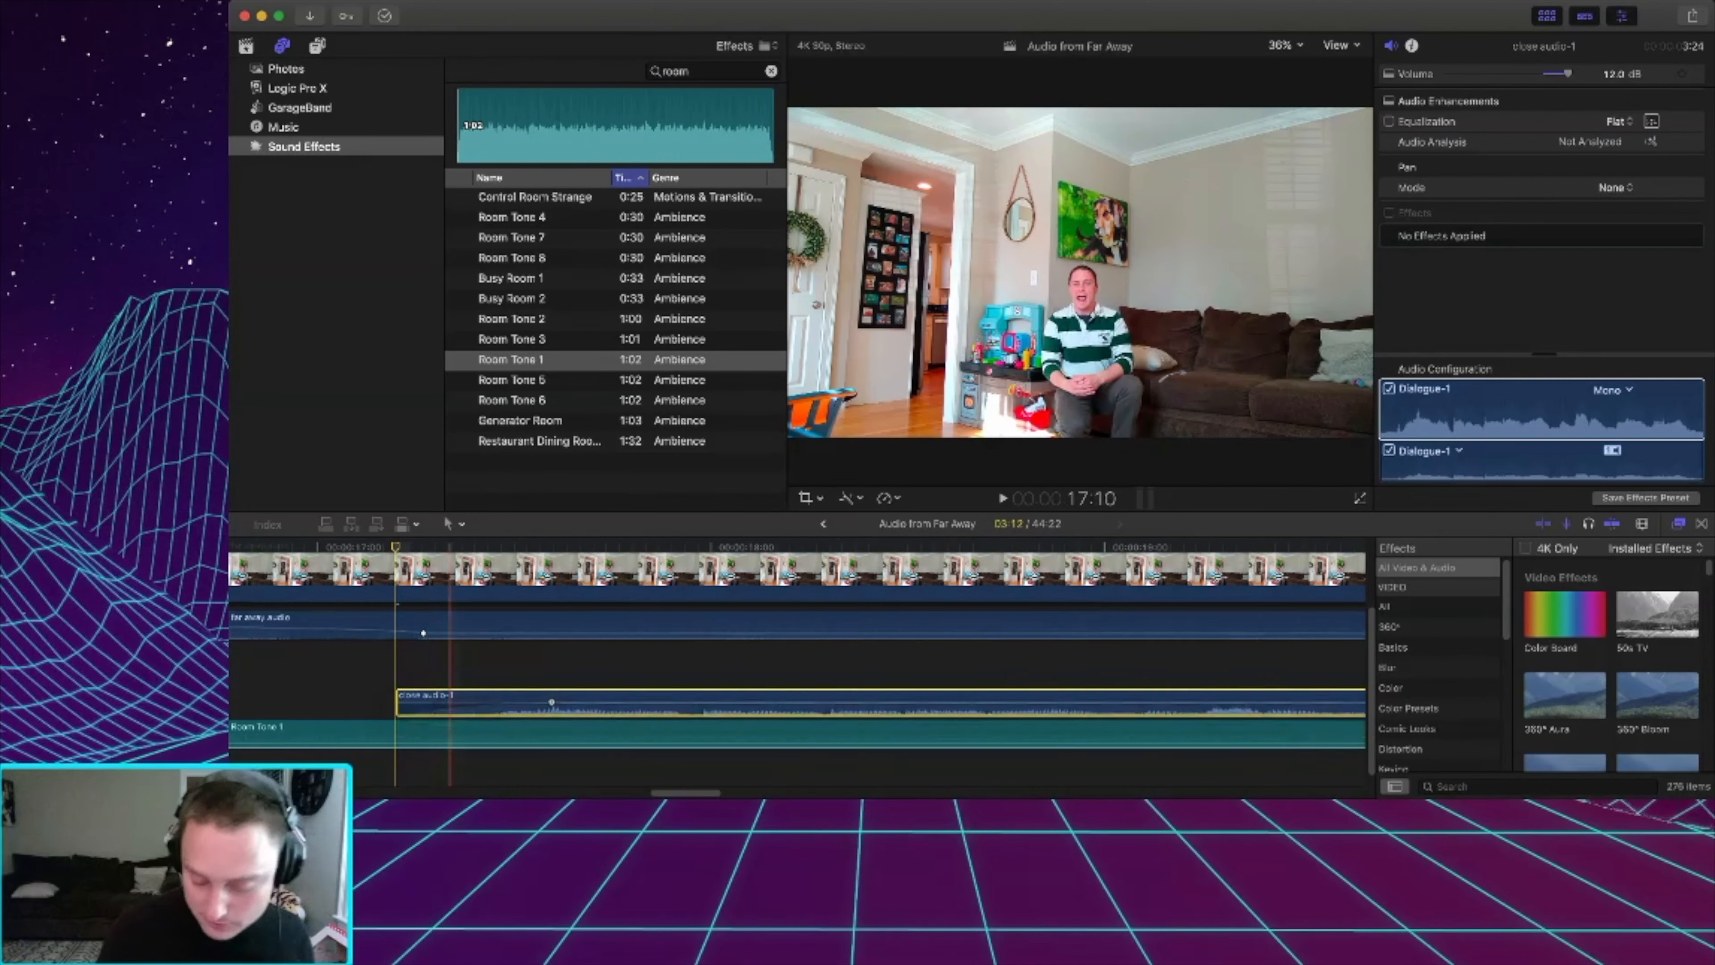
Trim the start of close audio-2 to the end of close audio-1 so both clips fit on one row.
key(super+minus)
key(super+minus)
key(super+minus)
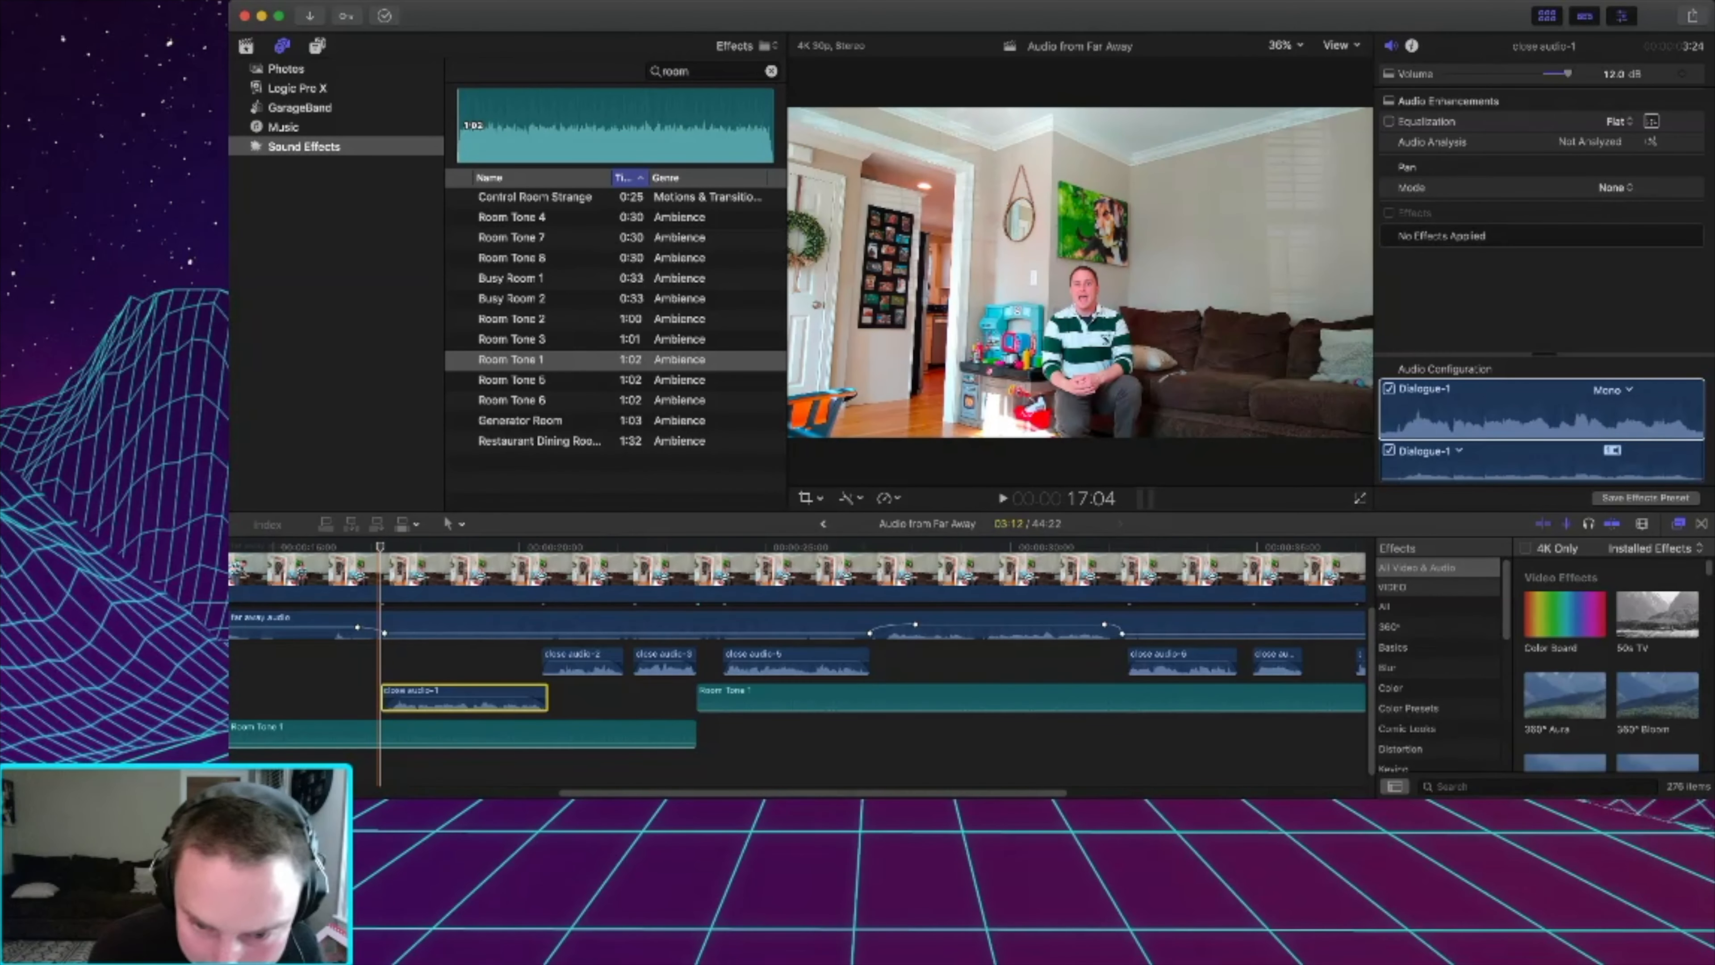
key(super+equal)
key(super+equal)
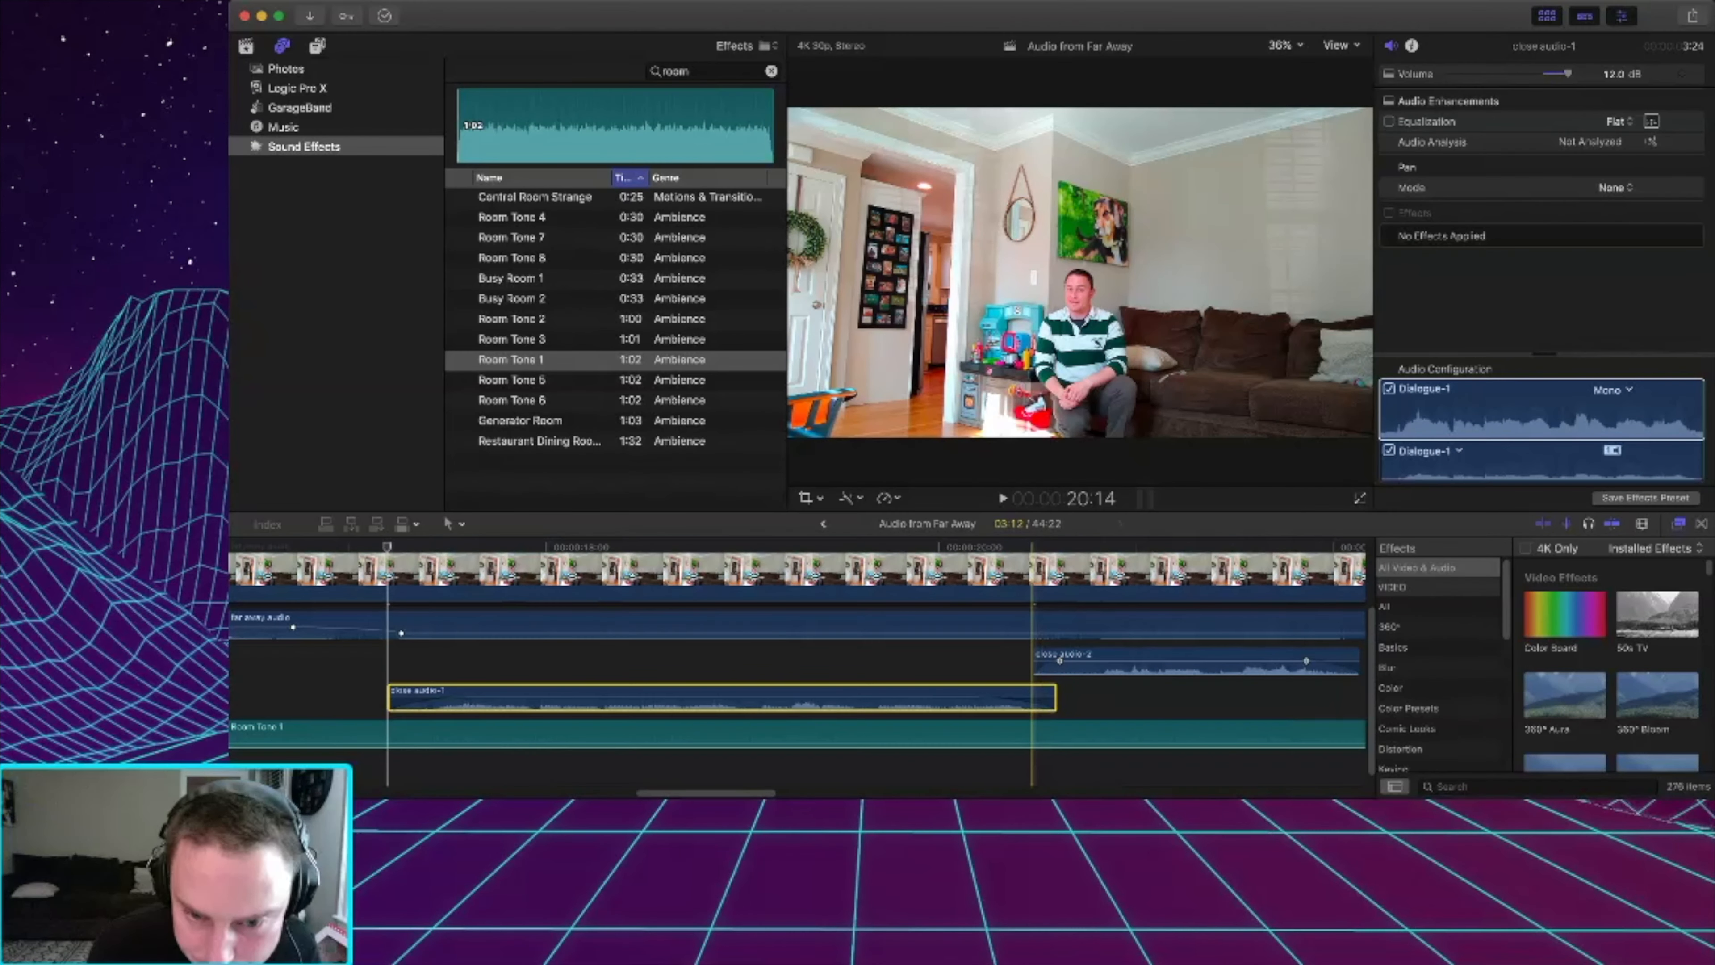
drag(1036, 664, 1060, 663)
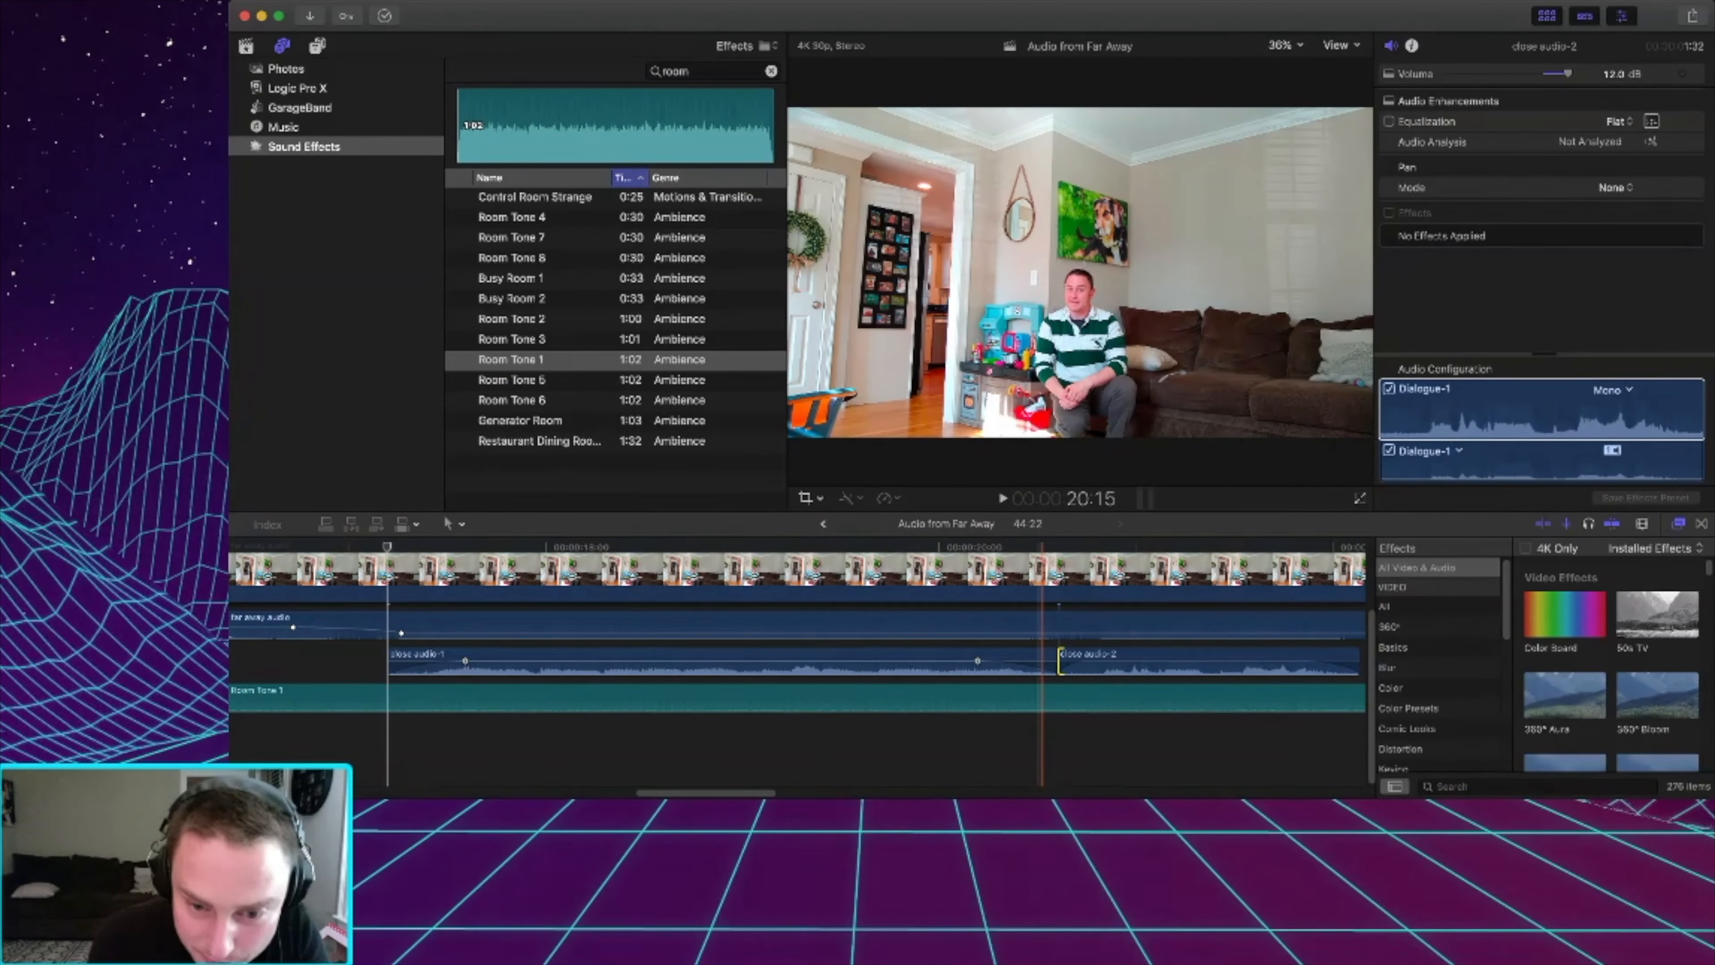
Select all seven close audio clips and set their volume to 8.0 dB.
key(super+minus)
key(super+minus)
key(super+minus)
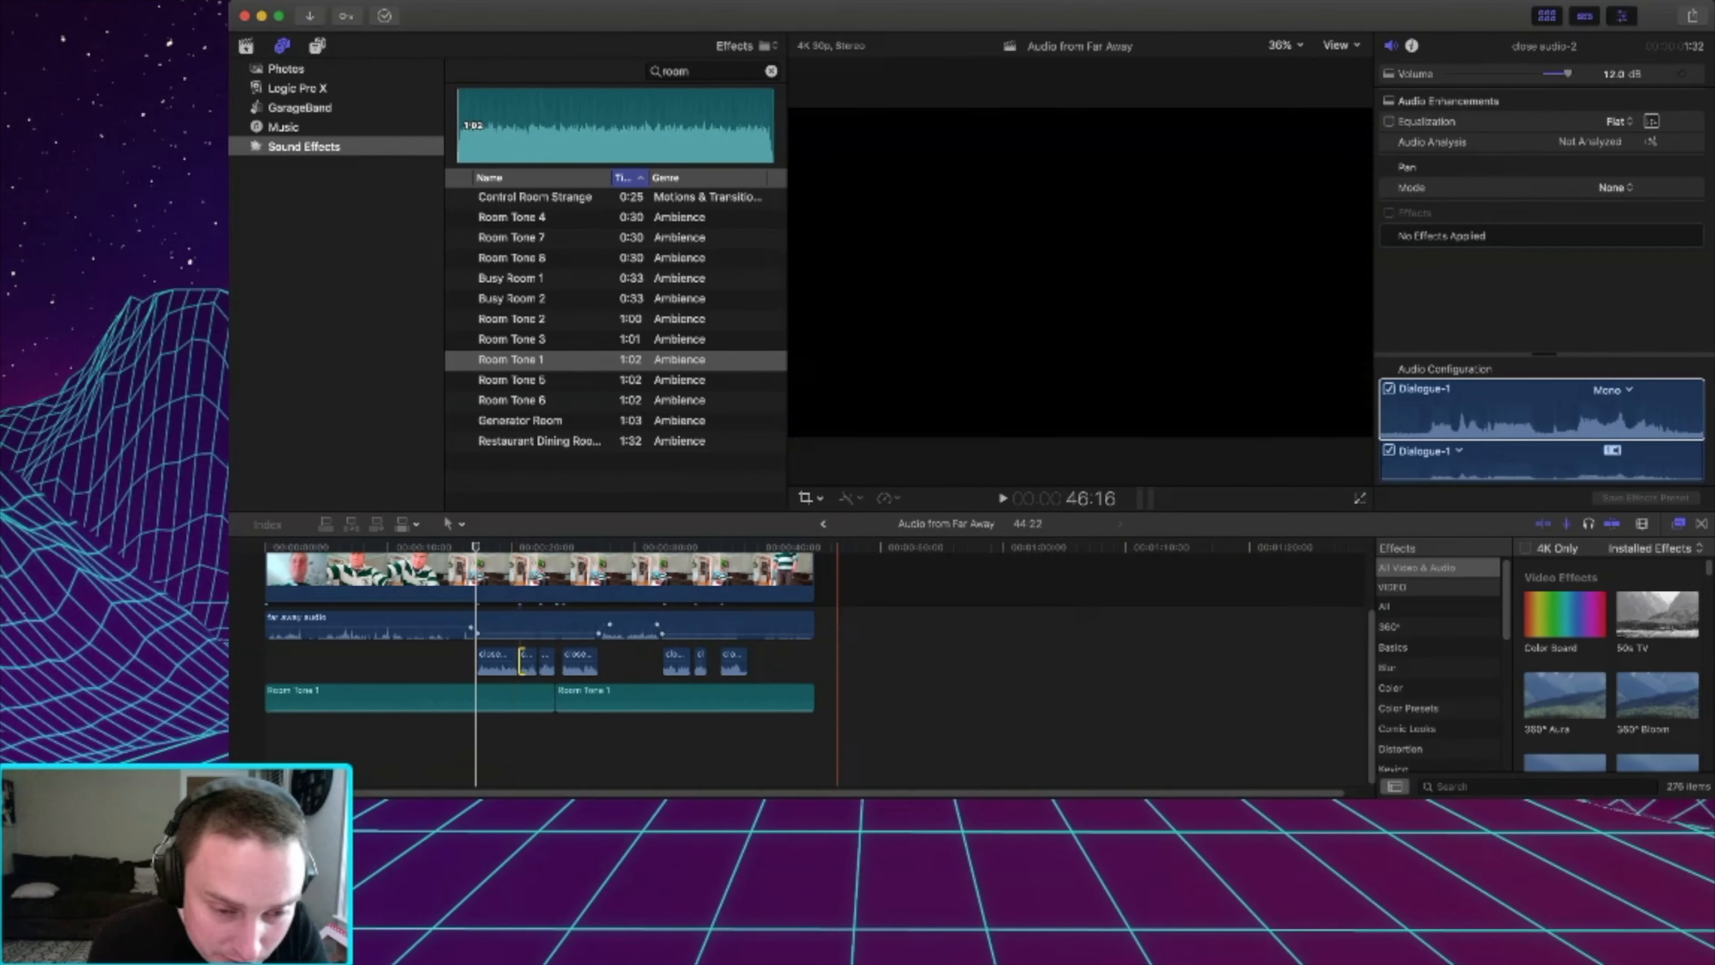
key(super+equal)
scroll(714, 662, left, 10)
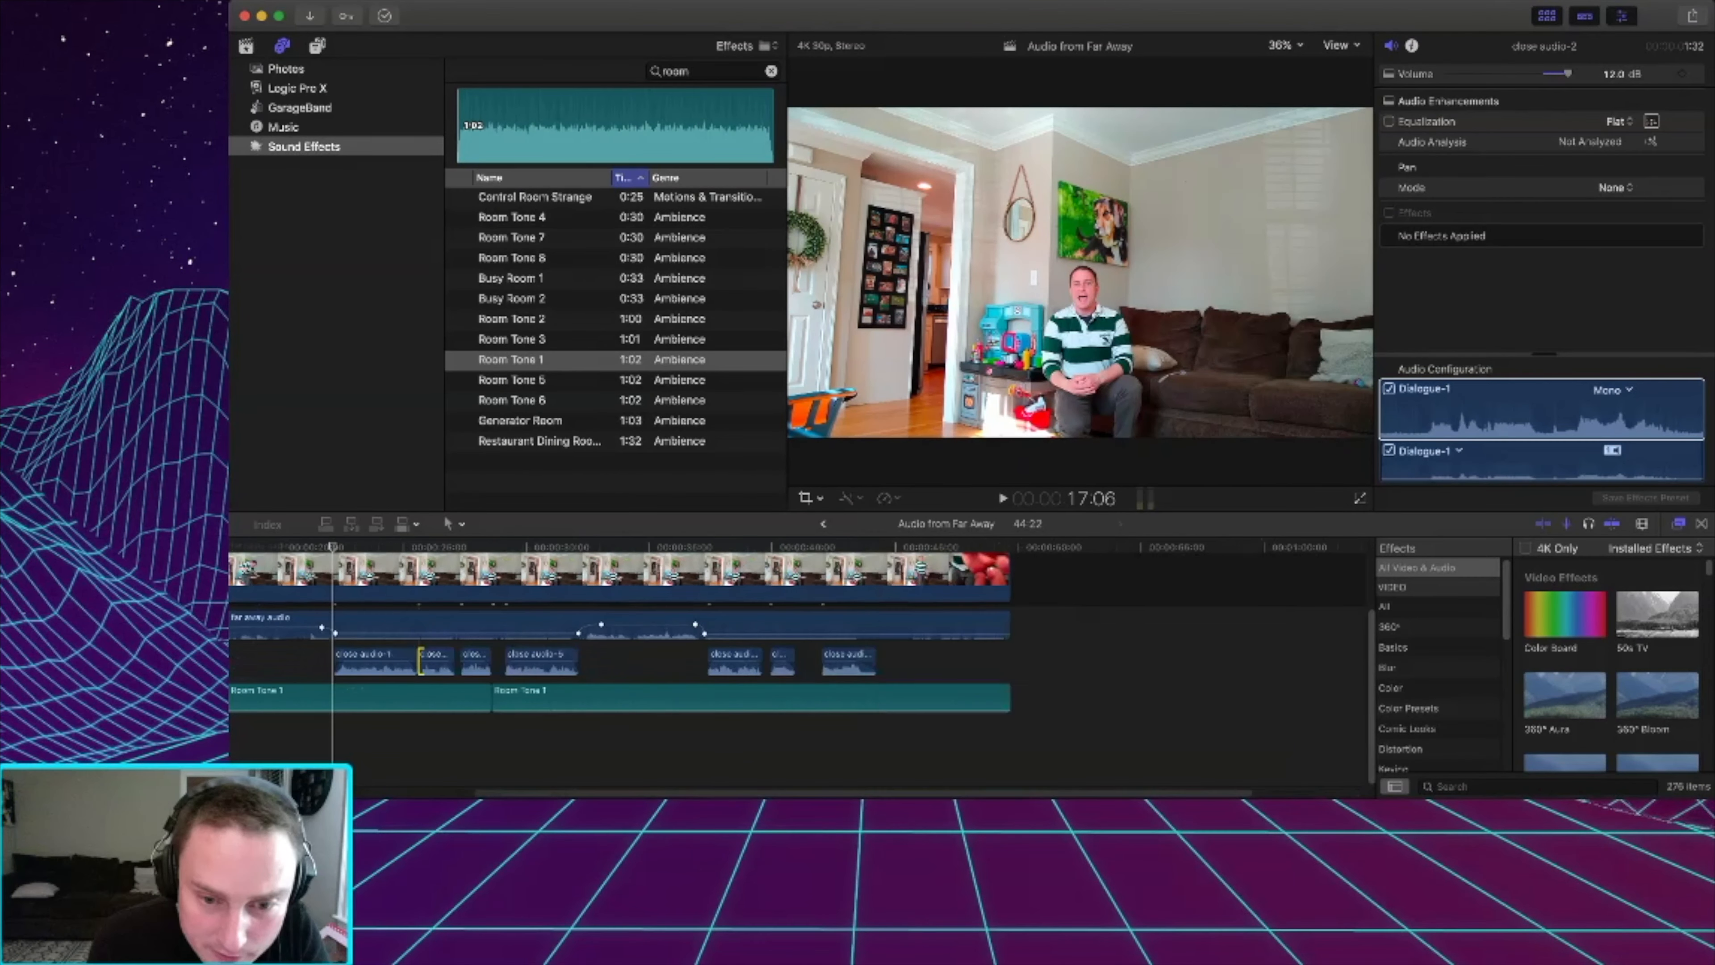
drag(1052, 666, 397, 655)
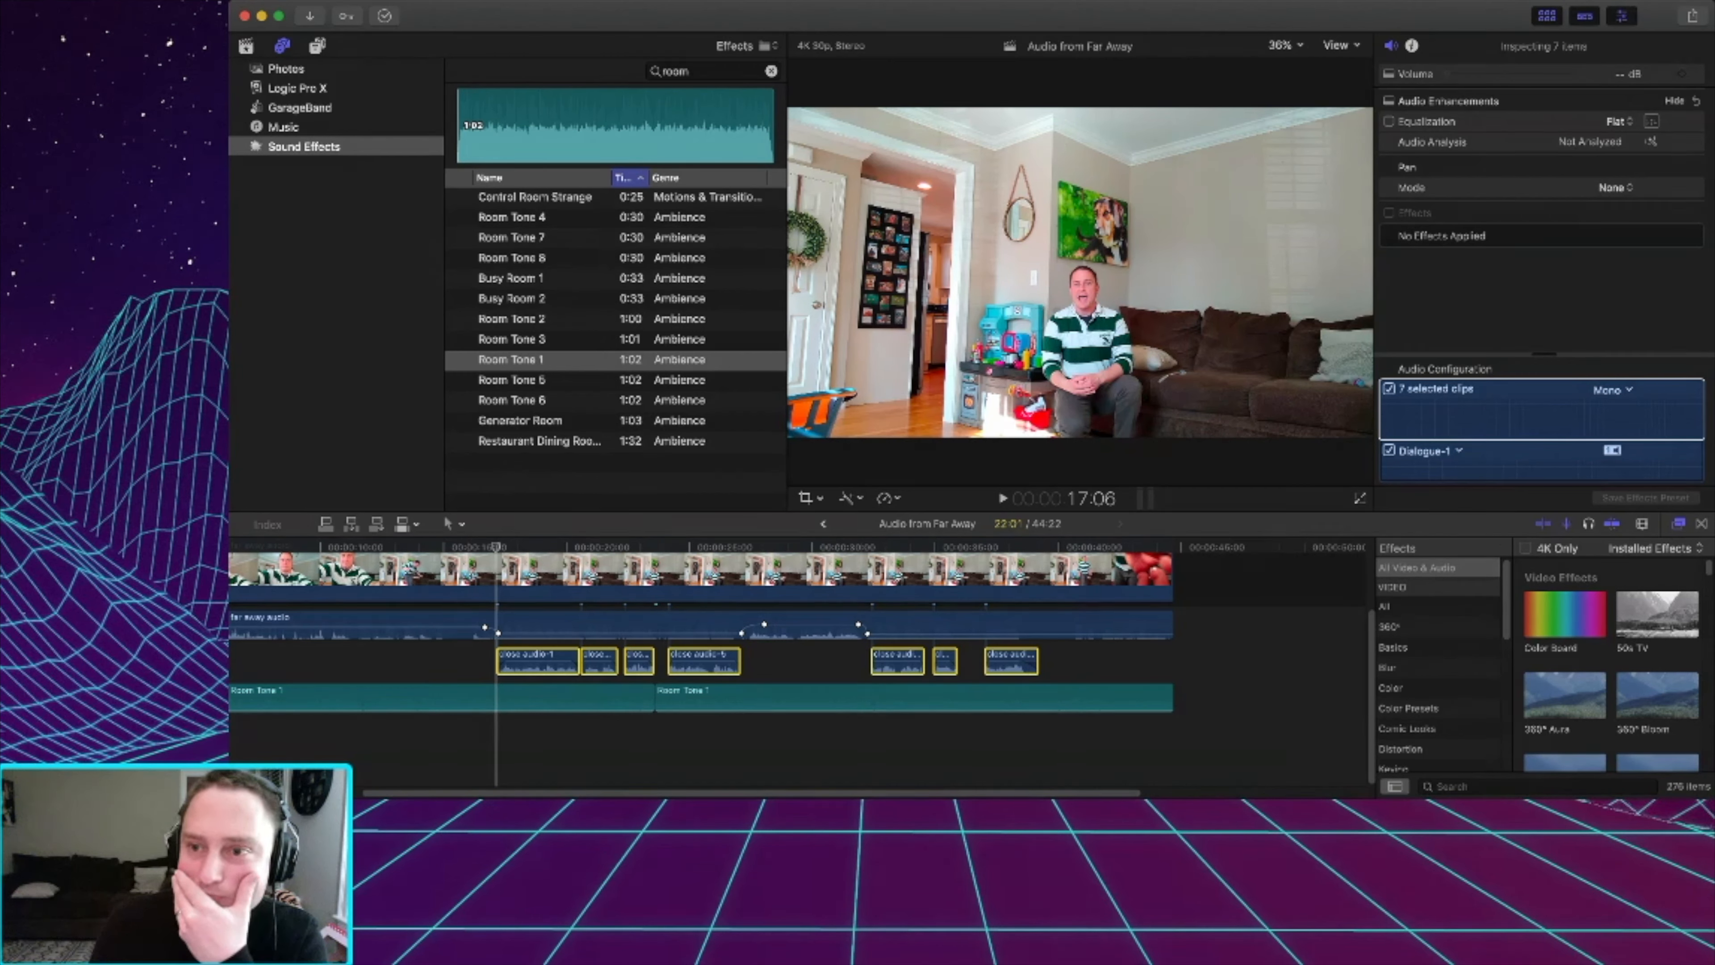
click(1620, 75)
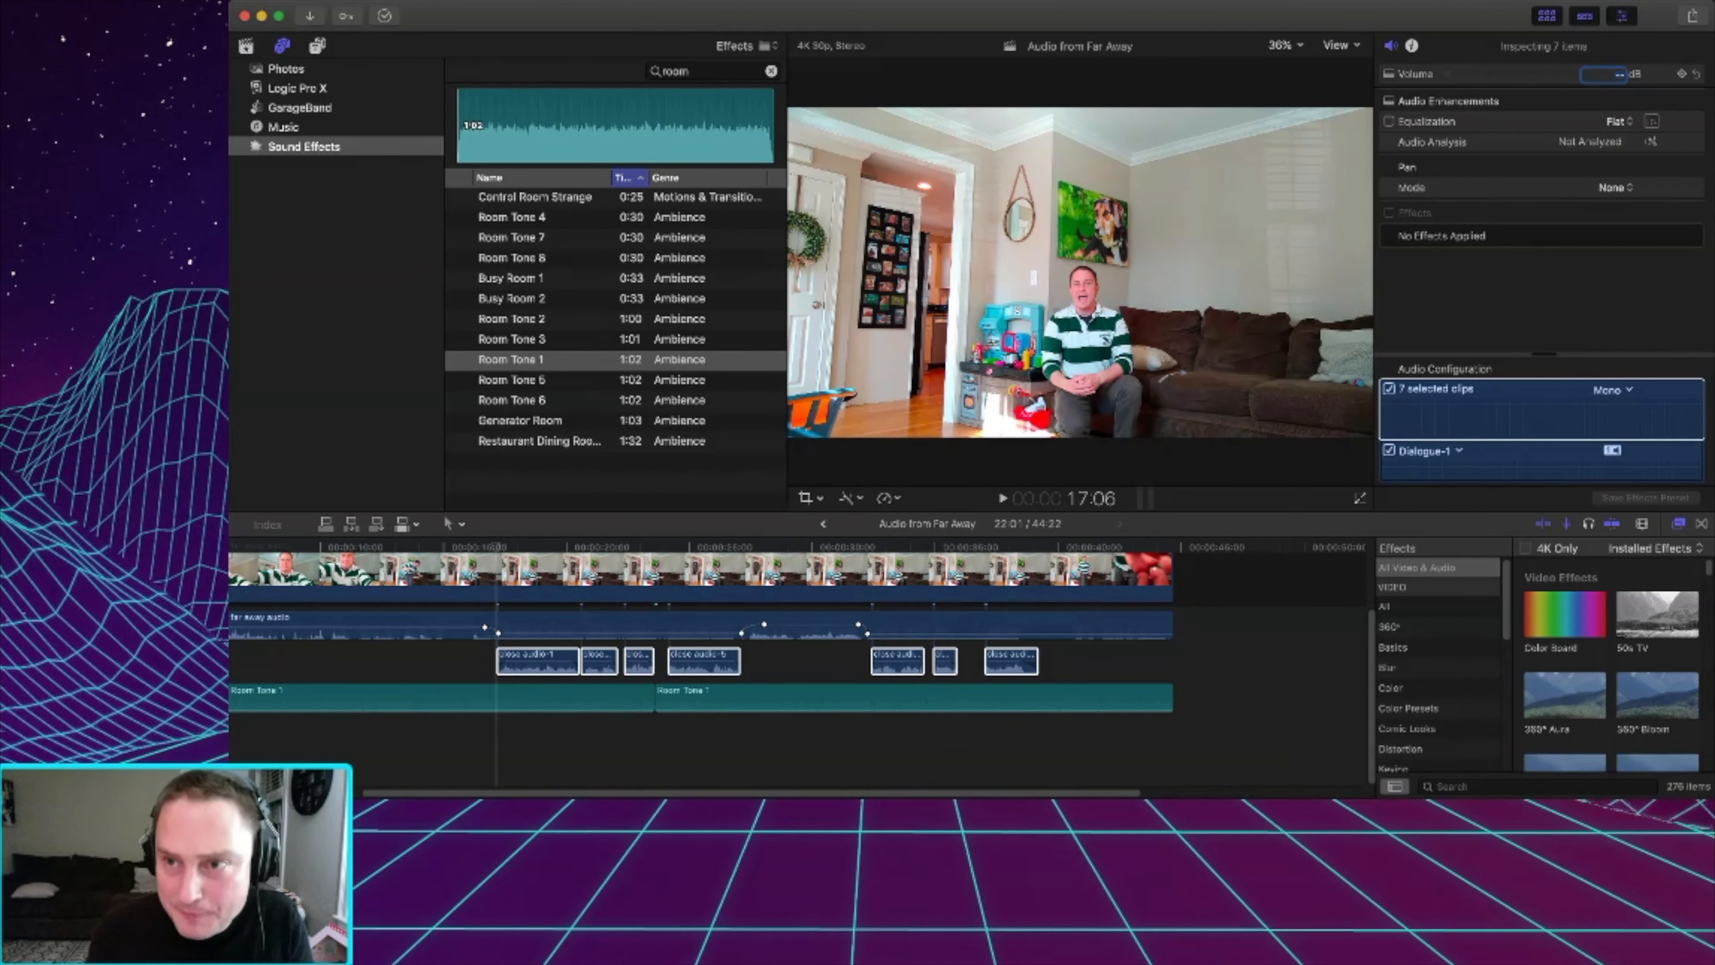
key(Return)
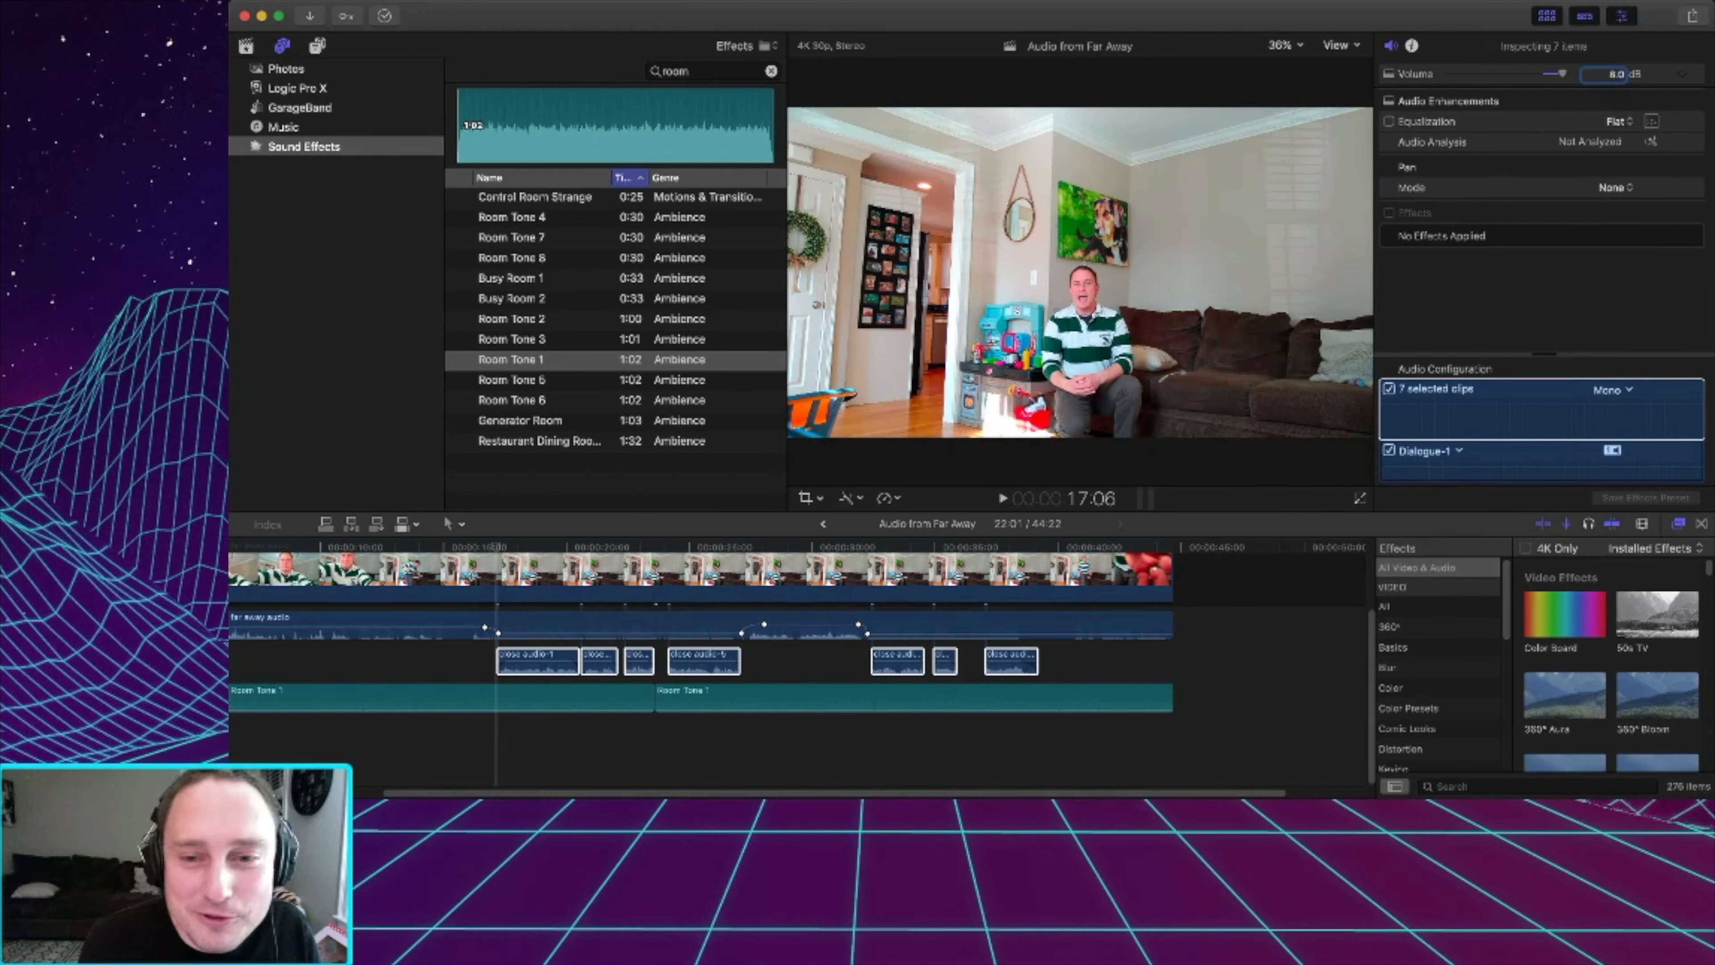
key(super+Tab)
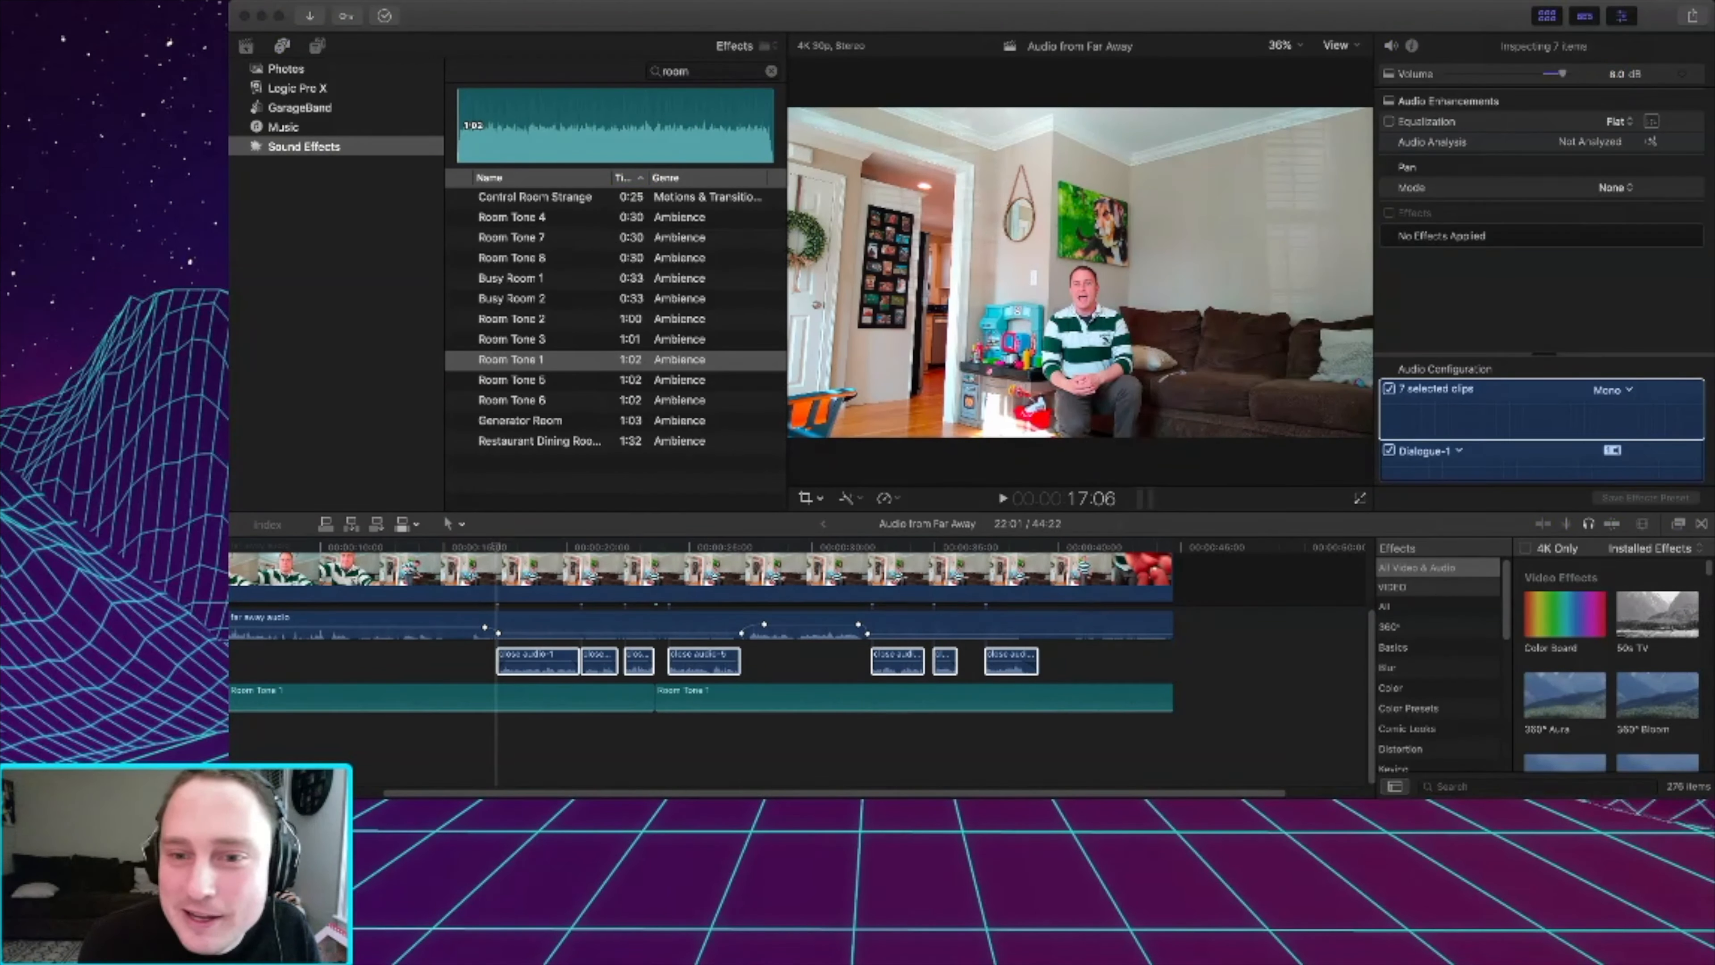